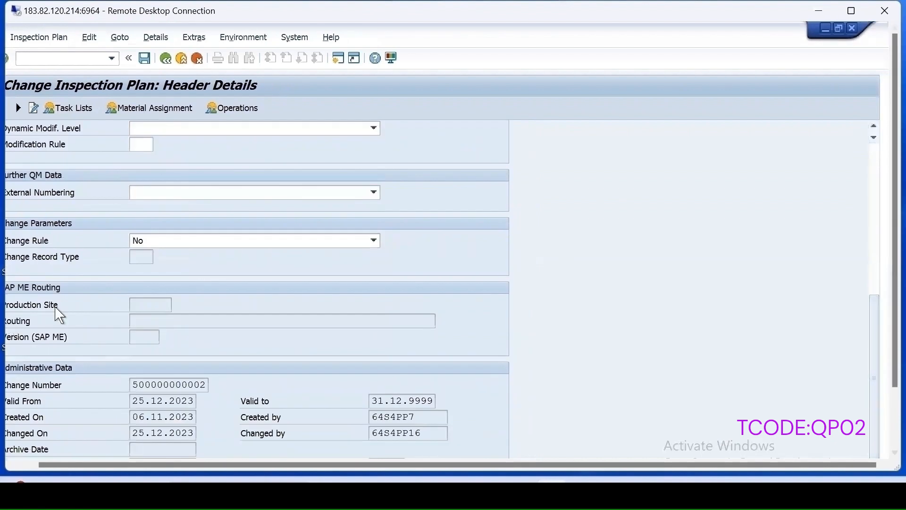
Step: Review the available Change Rule options in the header details of group counter 1, keeping the current selection
click(161, 245)
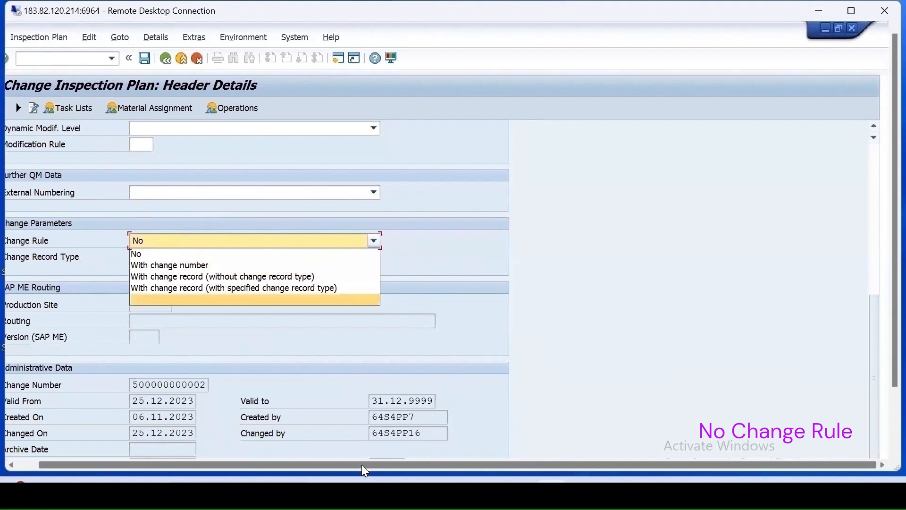
drag(361, 465, 297, 462)
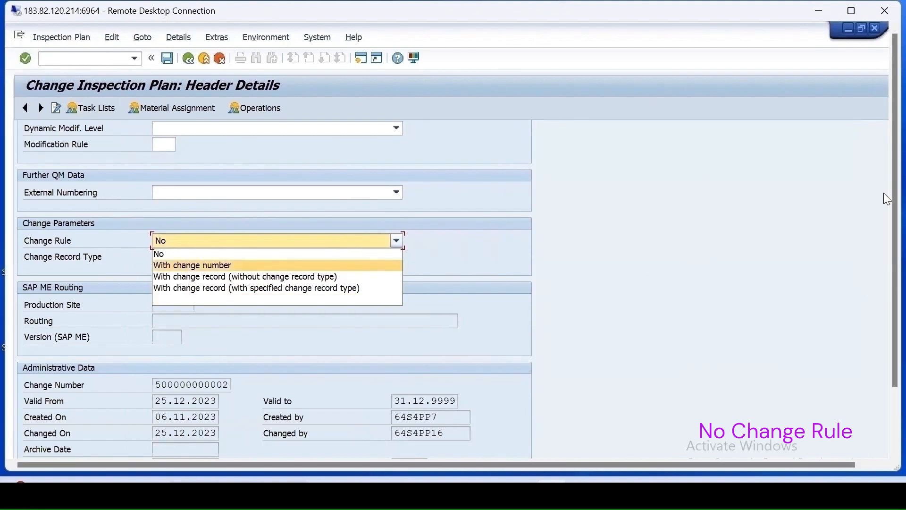
click(710, 191)
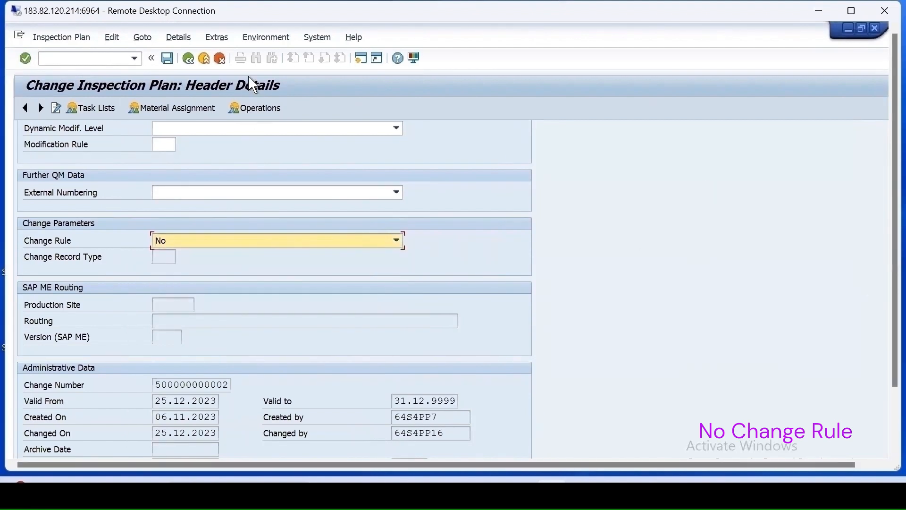
Step: Open the inspection characteristics of operation 0010 in the inspection plan
click(259, 109)
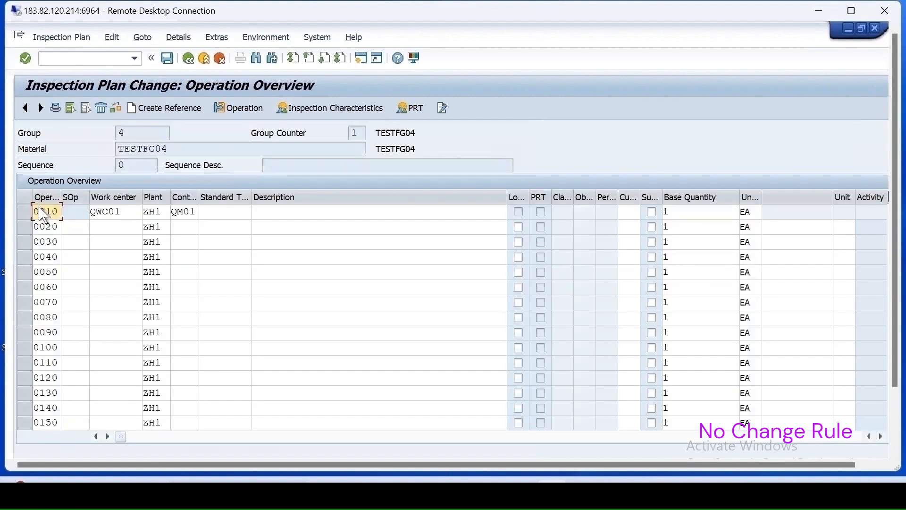
click(25, 212)
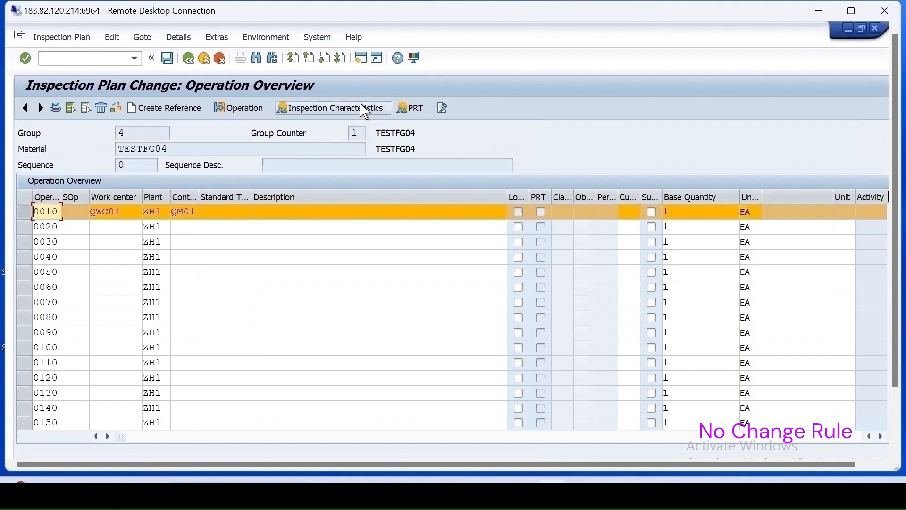
click(361, 107)
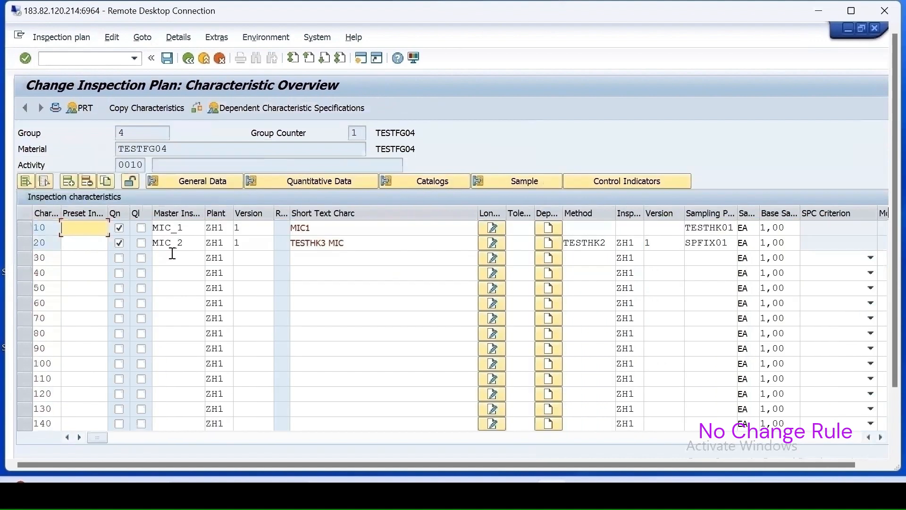
Step: Delete characteristic 20 (MIC_2) from operation 0010 and save the inspection plan
click(25, 243)
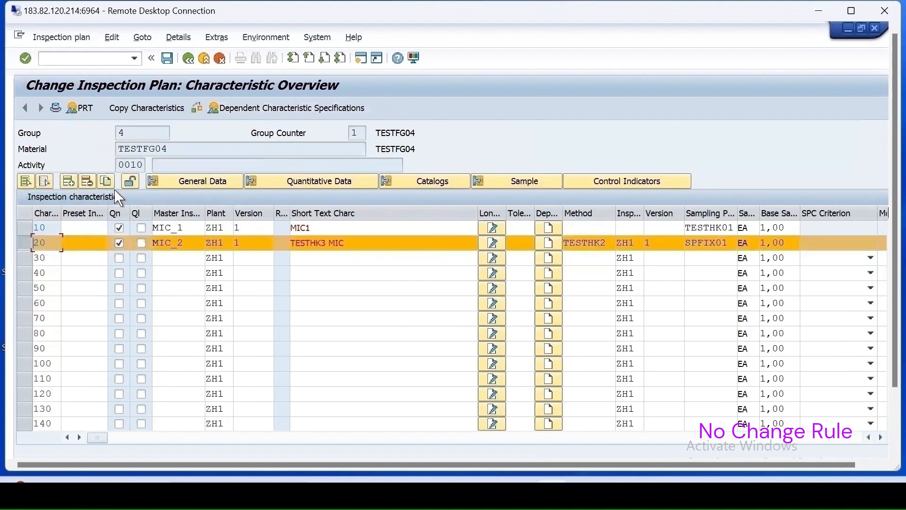
click(88, 183)
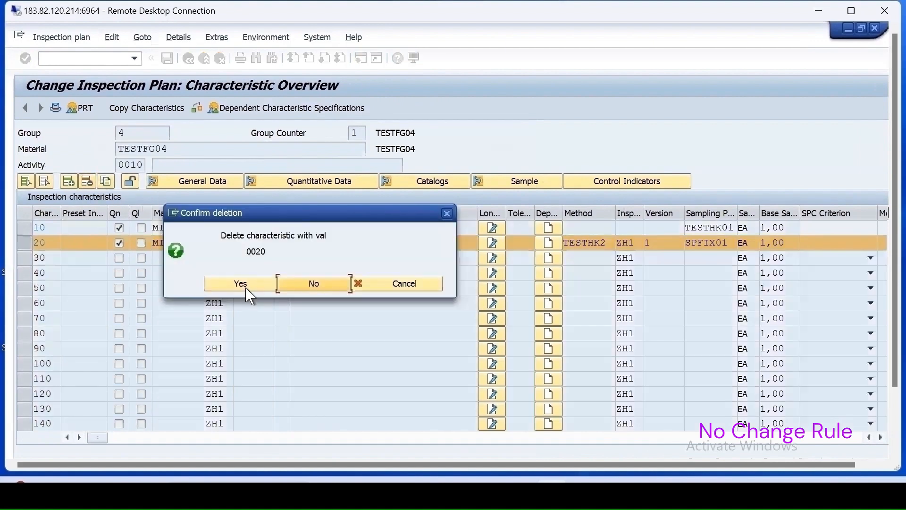
click(241, 285)
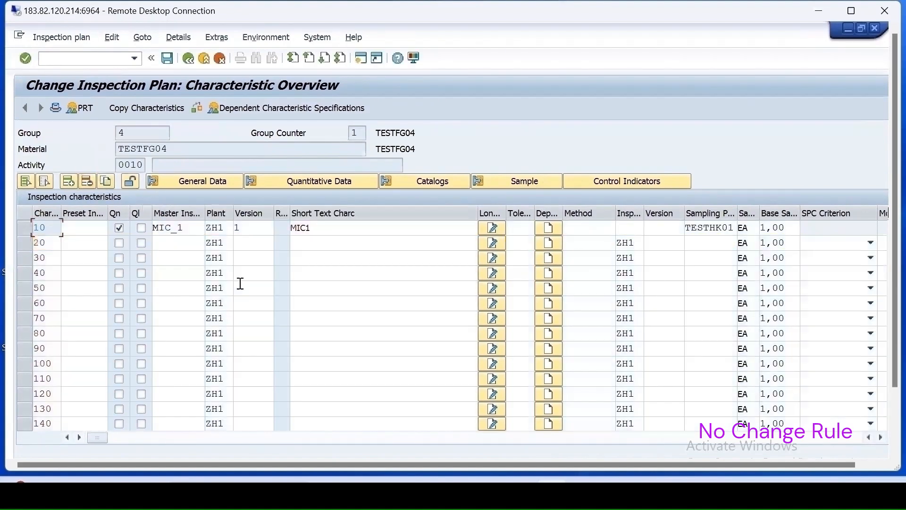
click(168, 58)
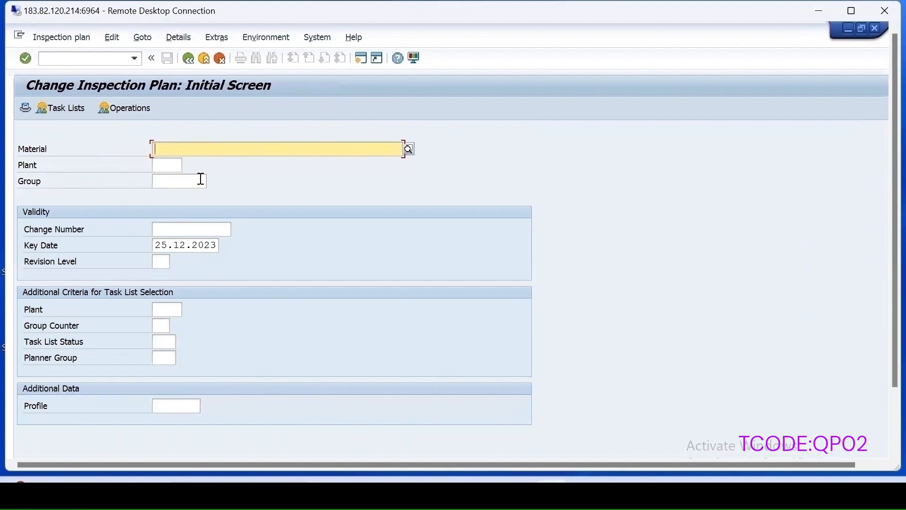
click(179, 145)
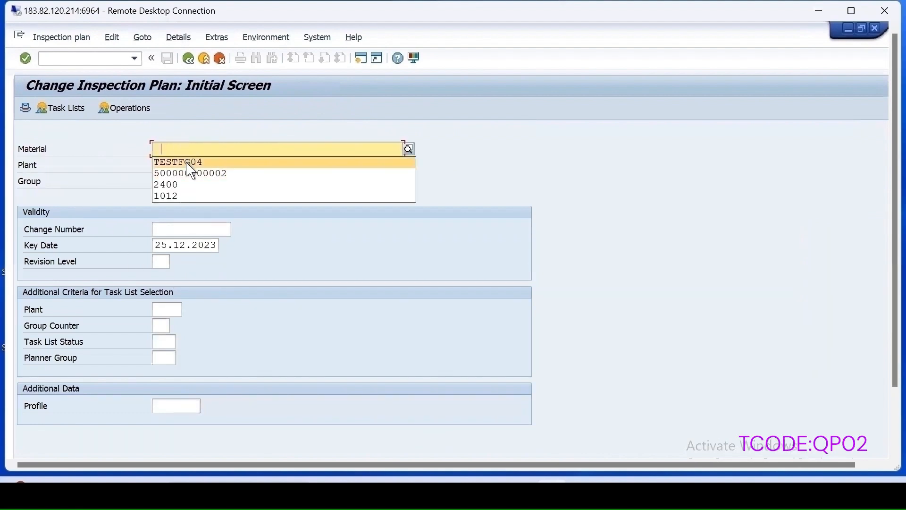
click(163, 159)
click(168, 165)
click(174, 179)
click(168, 231)
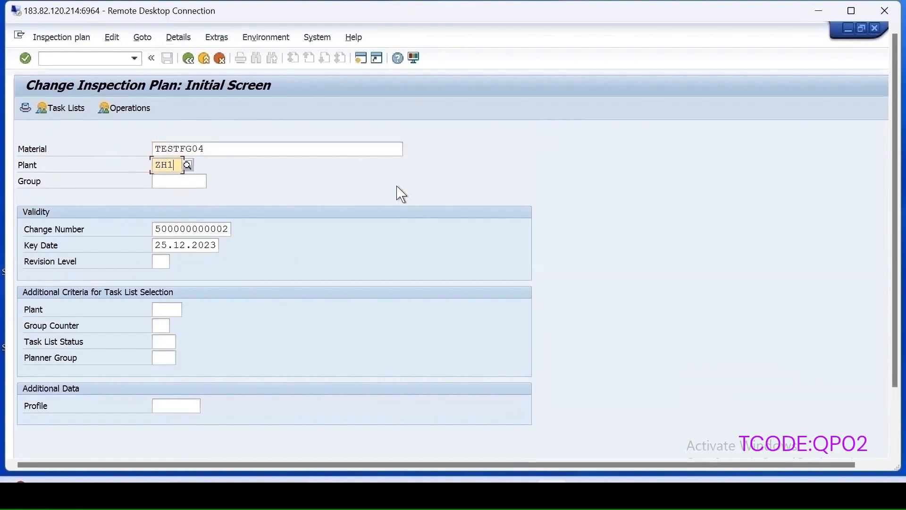
key(Return)
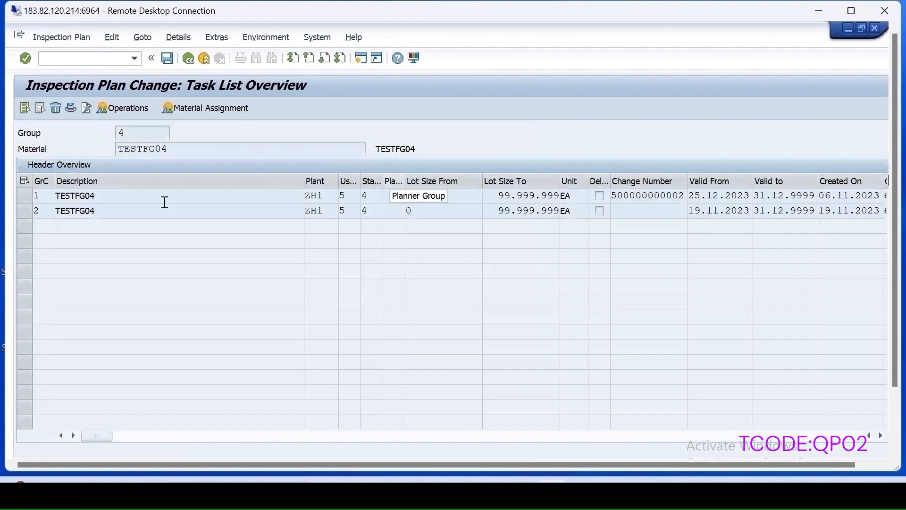
Step: In the header details of group counter 1, set the Change Rule to "With change number" and save the plan
click(22, 198)
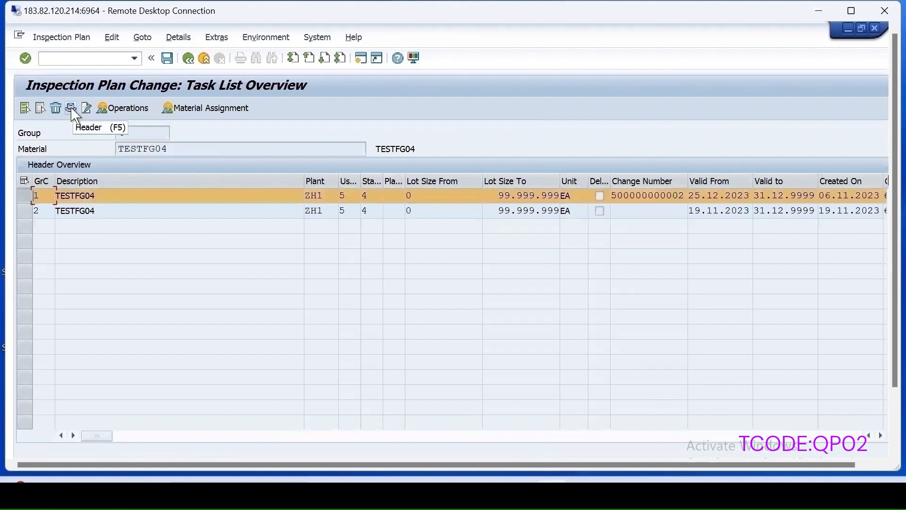
click(71, 109)
scroll(110, 363, down, 1)
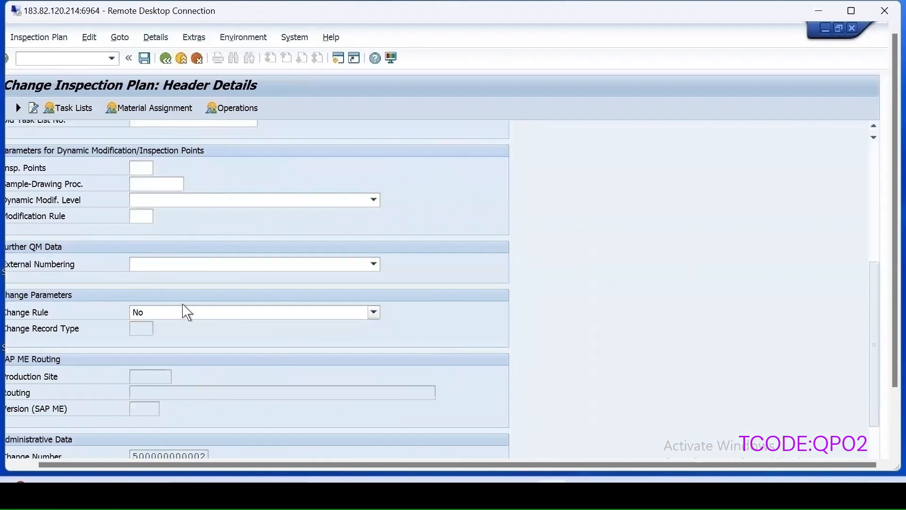
click(167, 314)
click(166, 314)
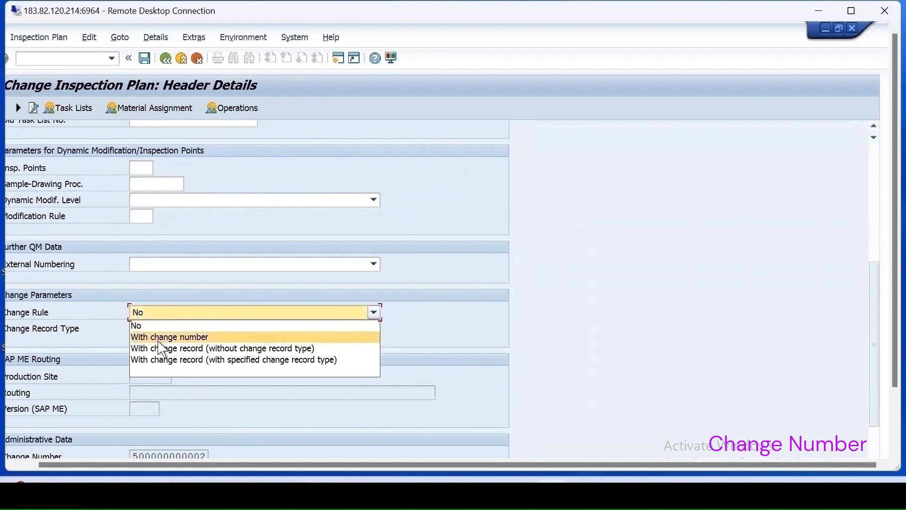
click(170, 337)
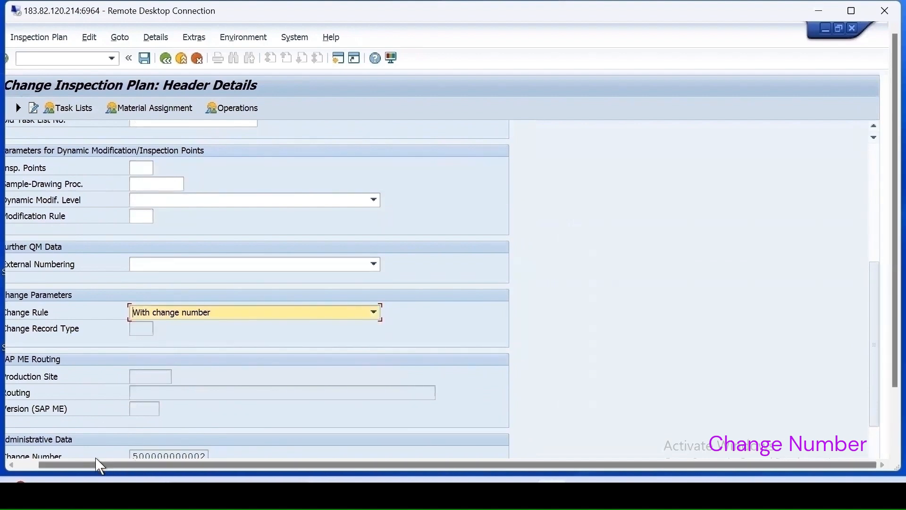
drag(820, 464, 51, 465)
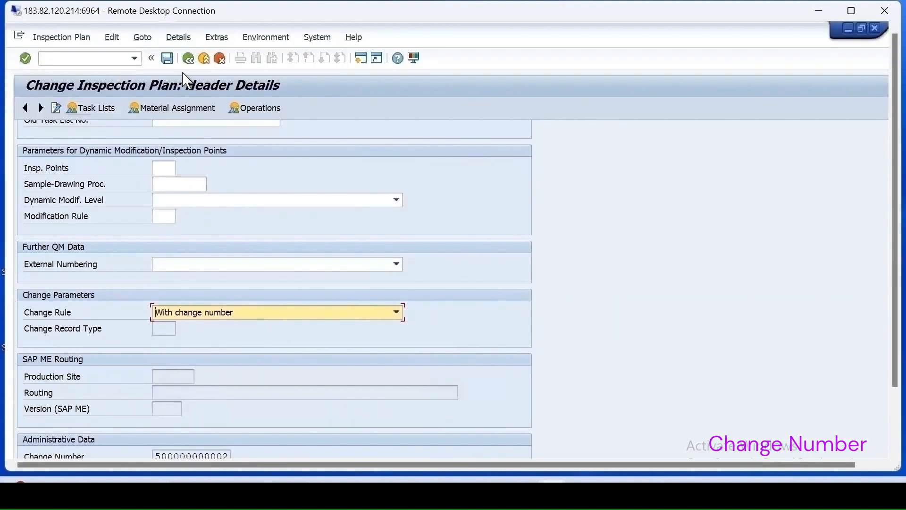
click(167, 58)
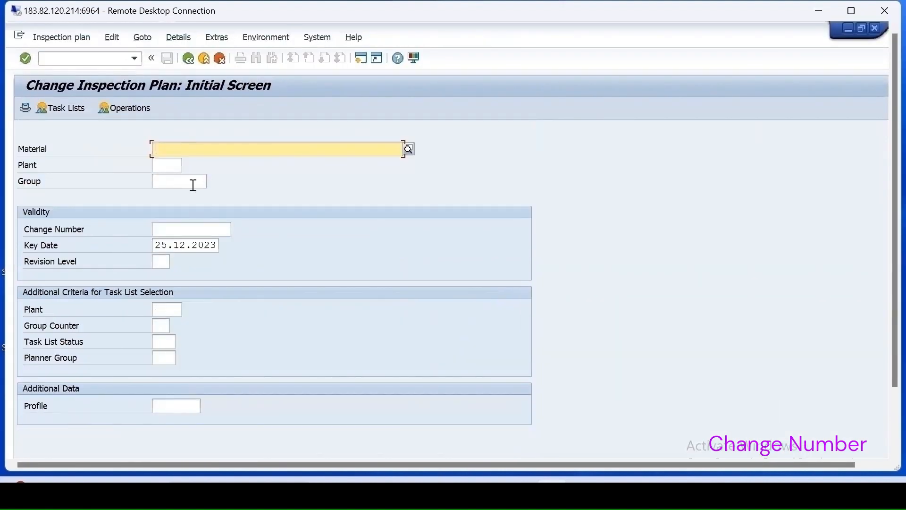
Step: Open the inspection plan for material TESTFG04 in plant ZH1 without entering a change number
click(174, 161)
click(168, 167)
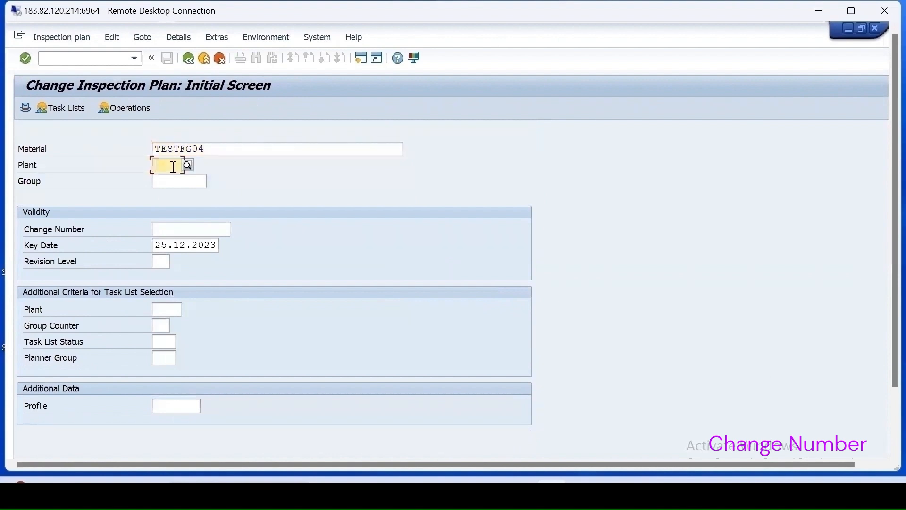
click(164, 180)
key(Return)
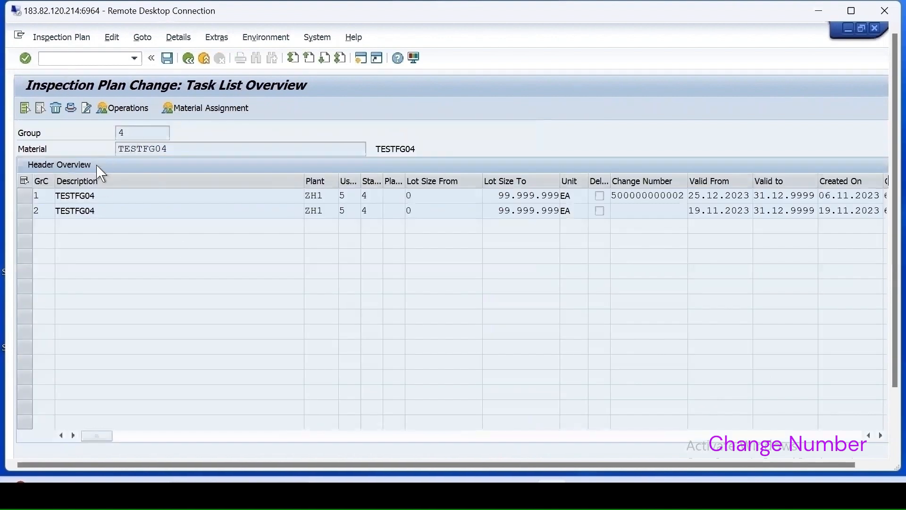
Step: Try to open the header details of group counter 1 for editing and check whether its fields can be changed
click(26, 196)
click(71, 108)
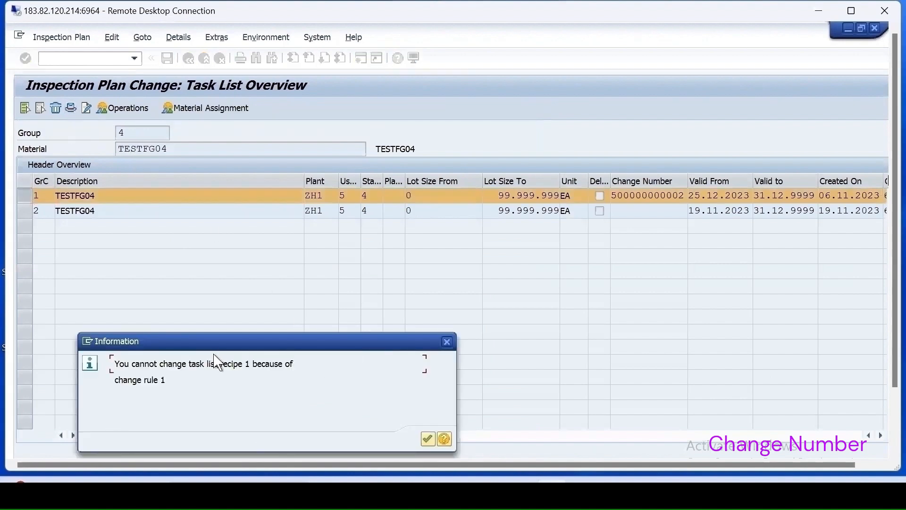
drag(216, 345, 230, 224)
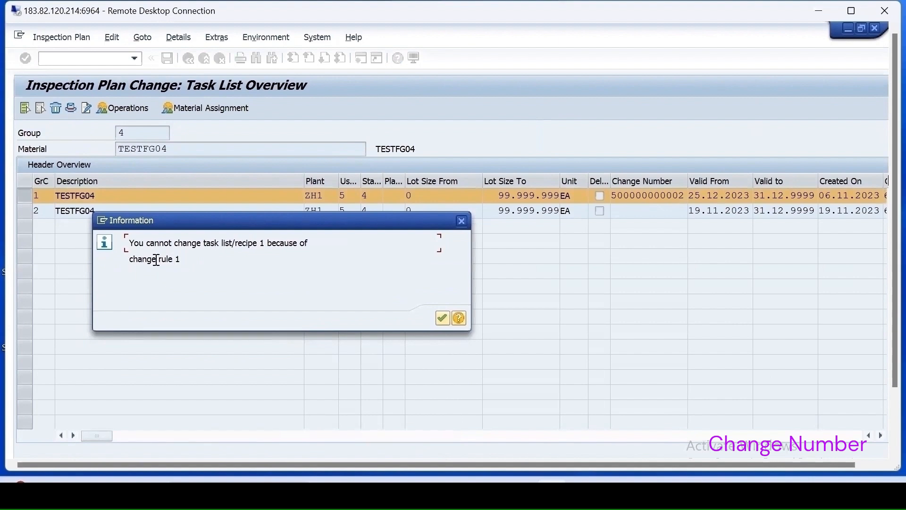
click(443, 319)
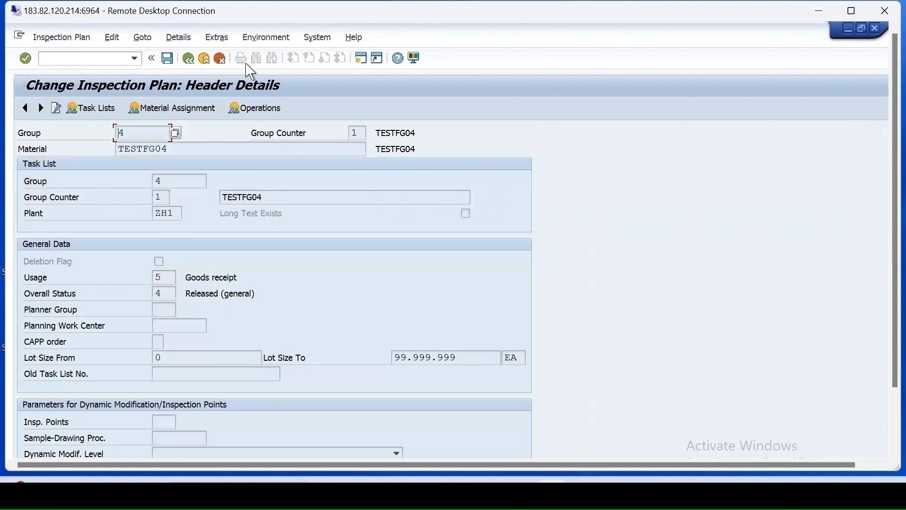
click(893, 390)
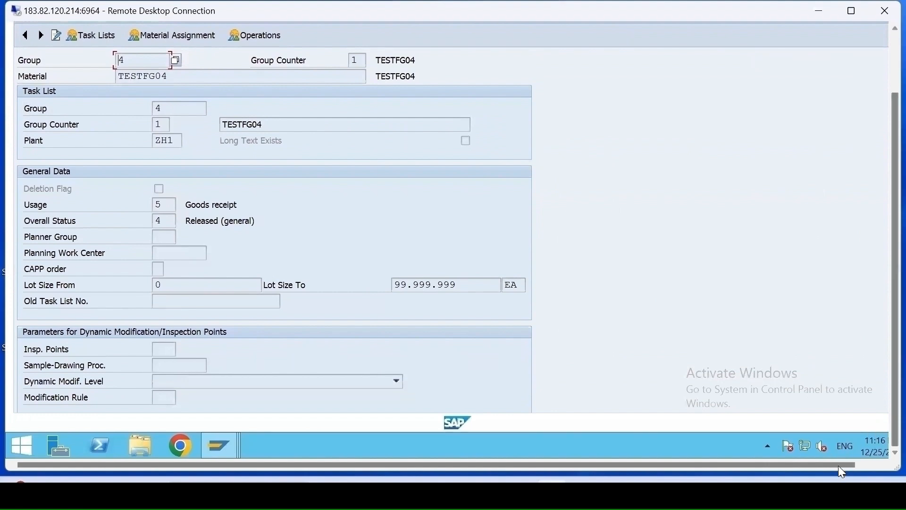
drag(846, 465, 870, 465)
drag(872, 219, 885, 373)
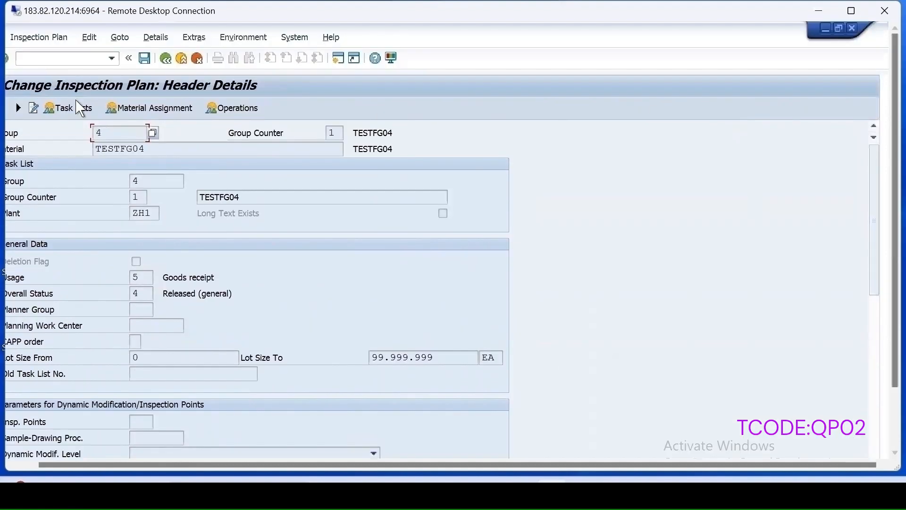
Step: View the inspection characteristics of operation 0010 to check whether they can be edited without a change number
click(231, 107)
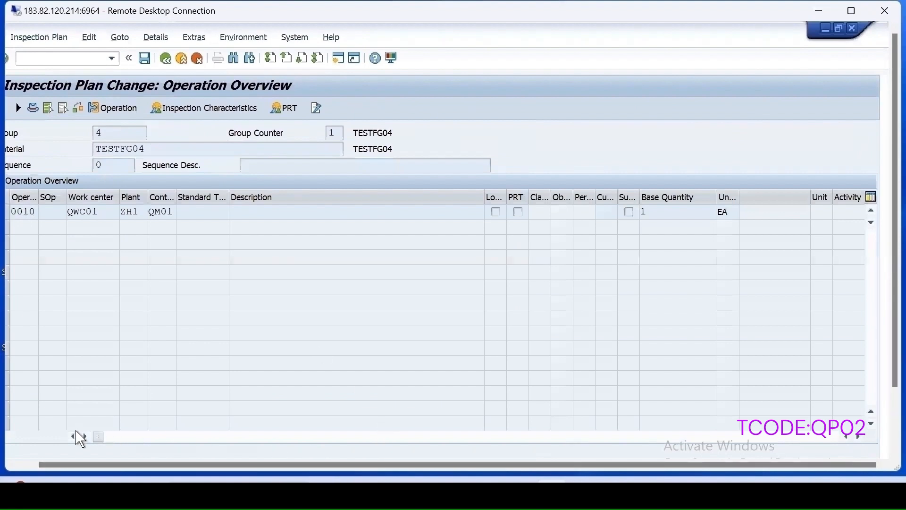
drag(46, 465, 13, 458)
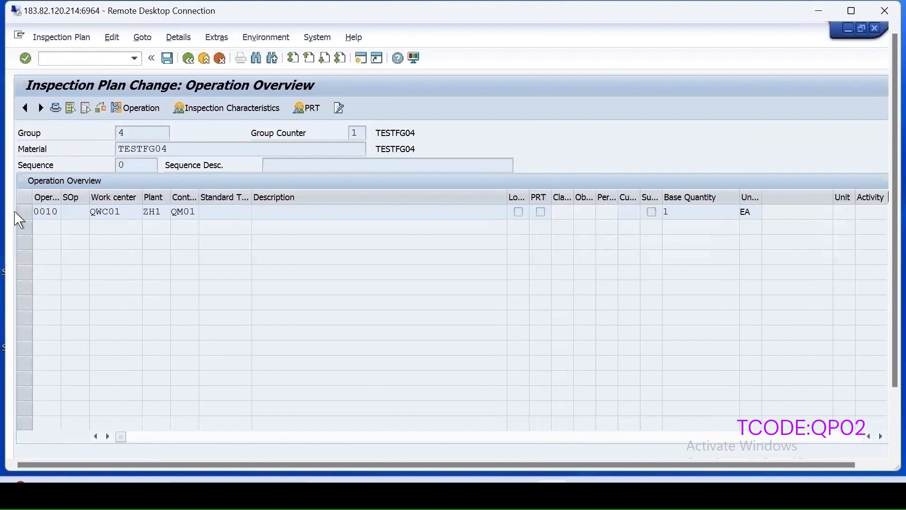
click(22, 212)
click(236, 109)
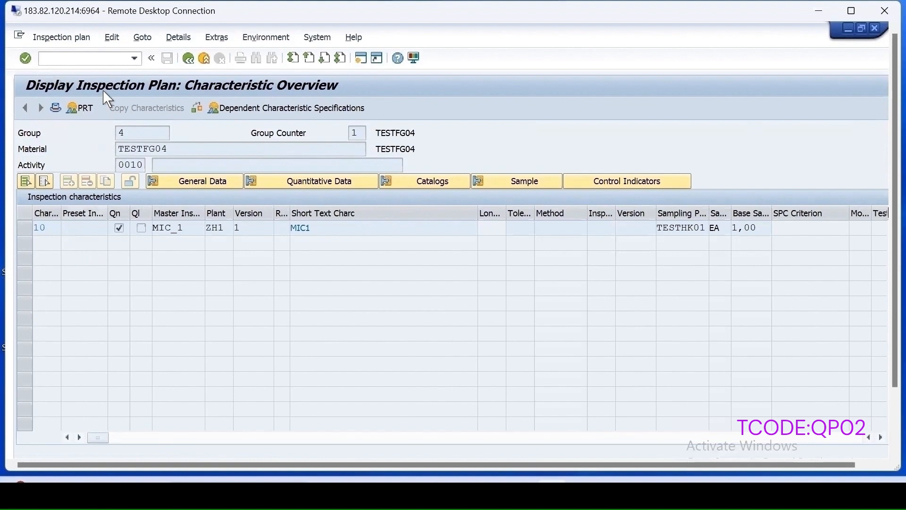
click(135, 58)
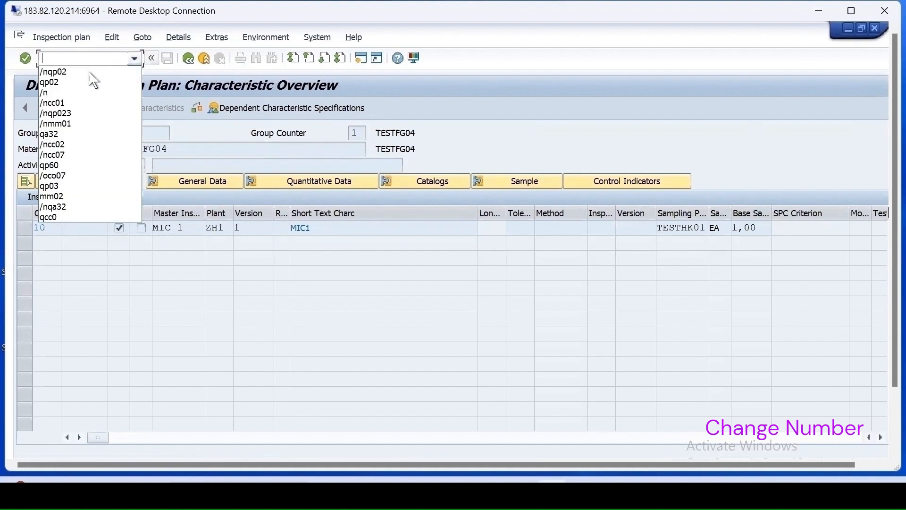
click(72, 73)
key(Return)
click(160, 148)
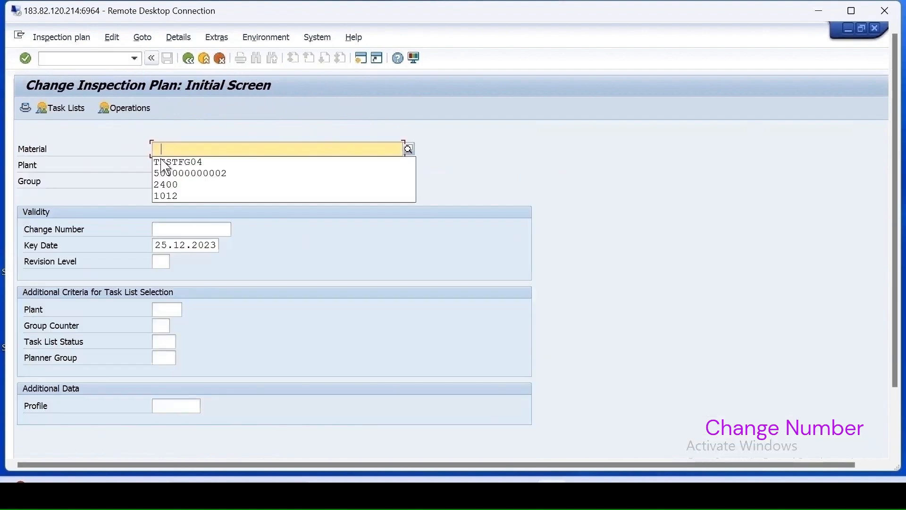
click(161, 162)
click(162, 165)
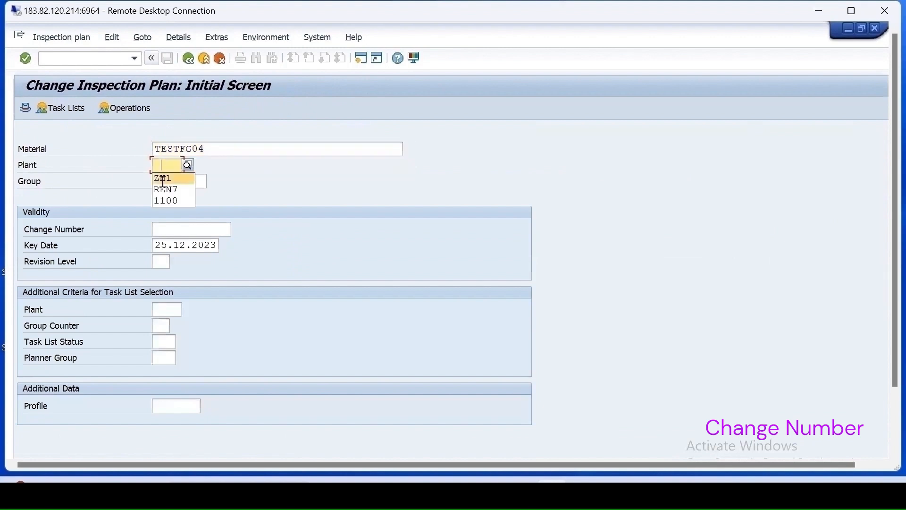
click(162, 178)
click(169, 227)
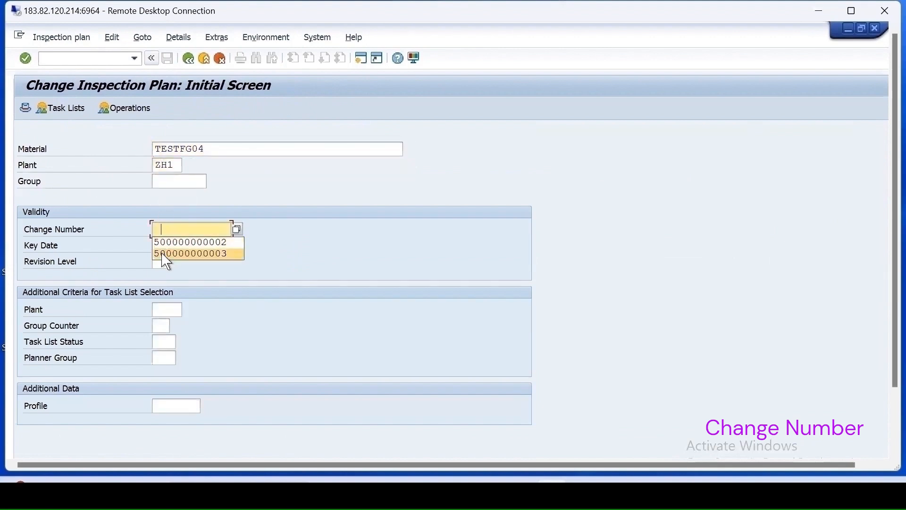
click(192, 242)
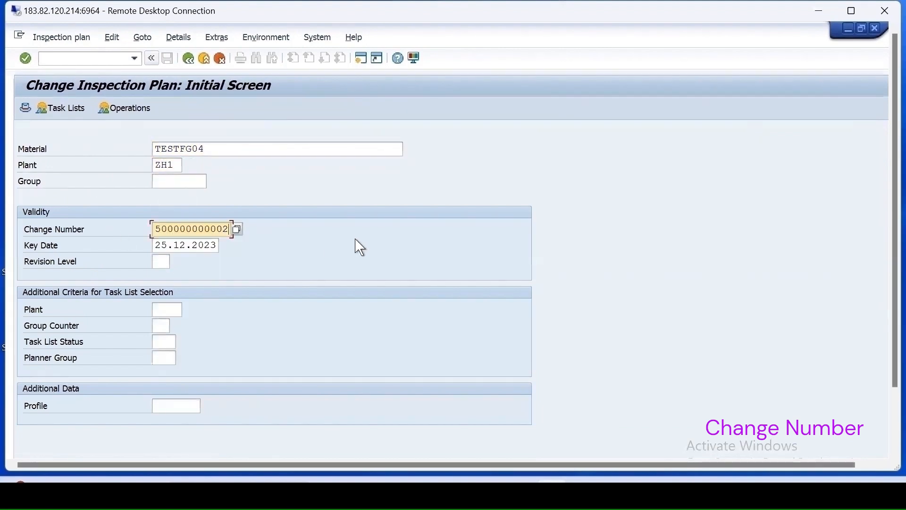
key(Return)
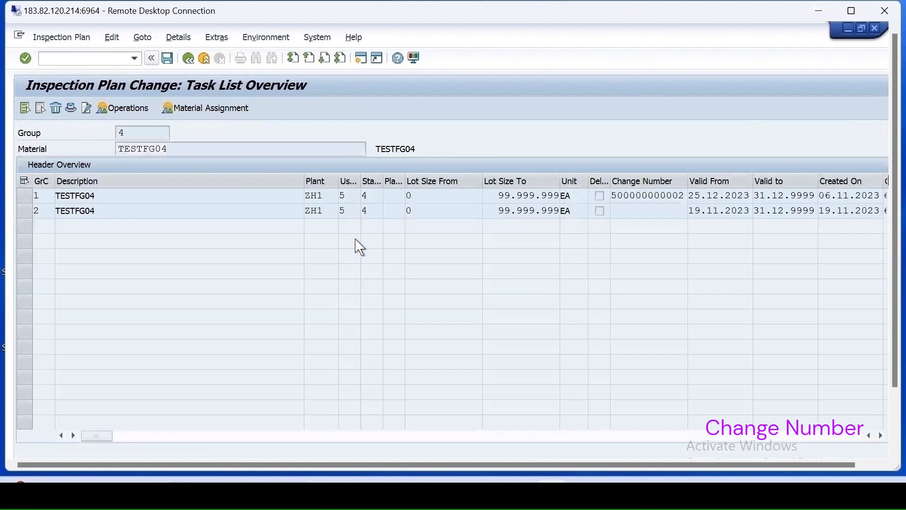
Step: Open the header of group counter 1, then its operations and the inspection characteristics of operation 0010
click(22, 197)
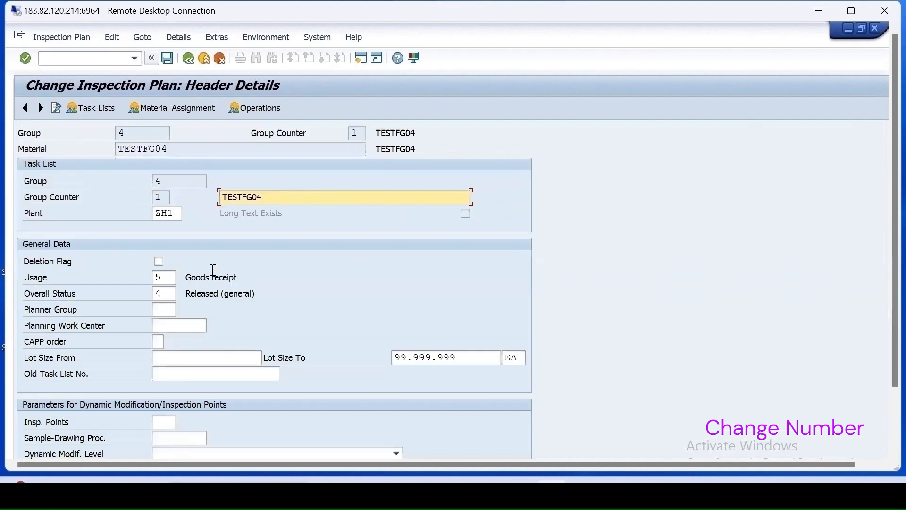
scroll(884, 367, down, 2)
click(262, 35)
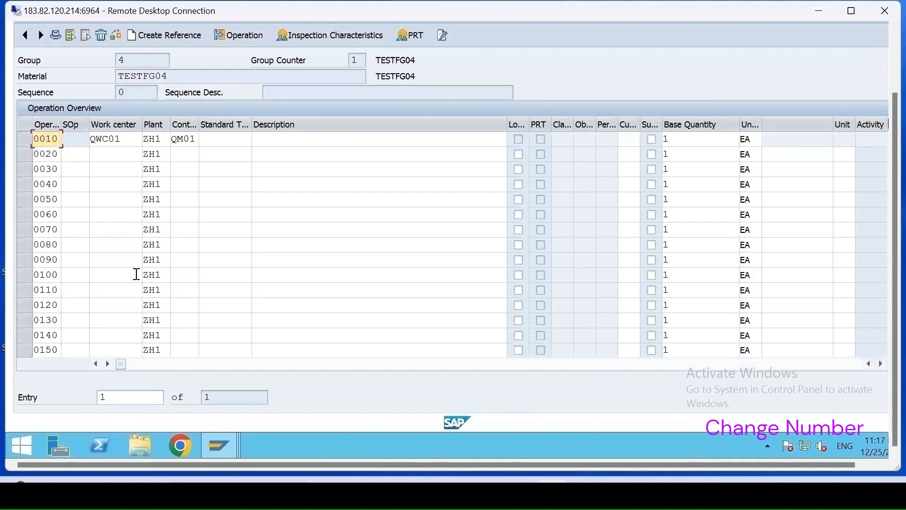
click(24, 139)
click(329, 35)
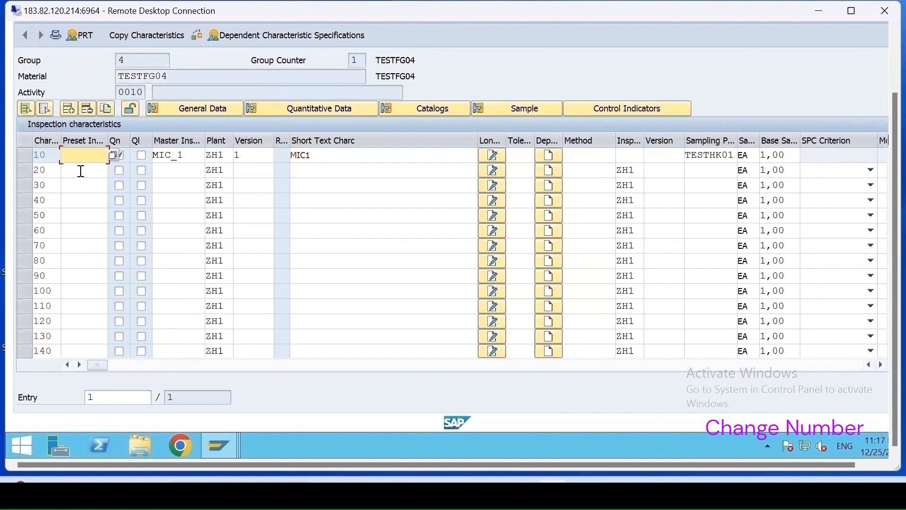
Step: Add master inspection characteristic MIC_2 as characteristic 20 of operation 0010
click(189, 175)
click(209, 170)
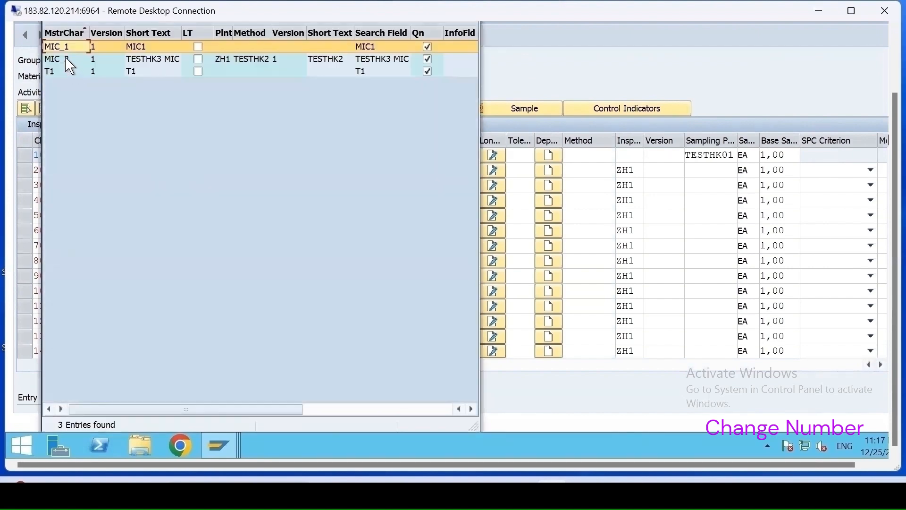
double_click(66, 60)
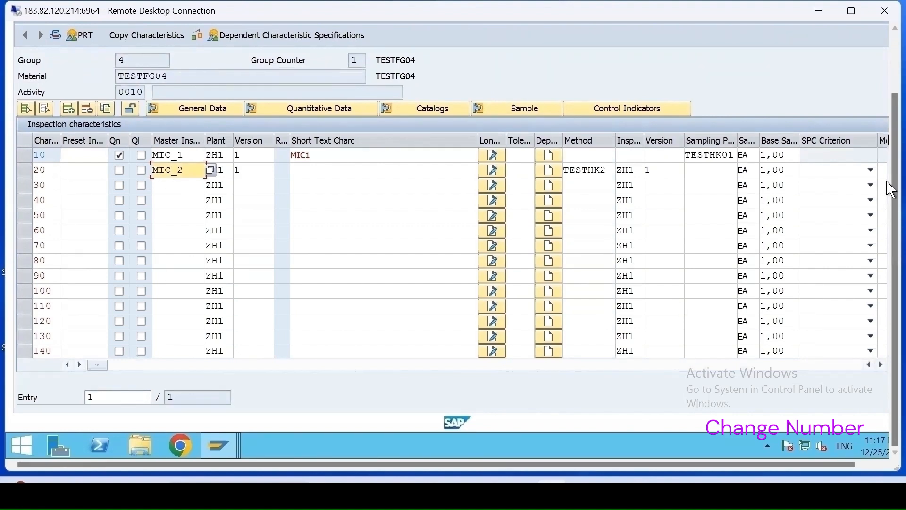
scroll(883, 106, up, 3)
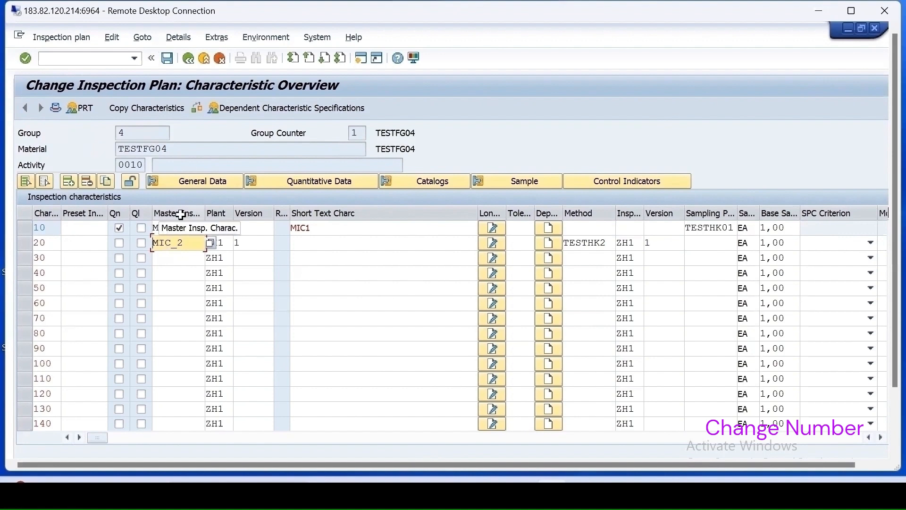
Step: Save the inspection plan, entering sampling procedure SPFIX01 for the added characteristic
click(167, 58)
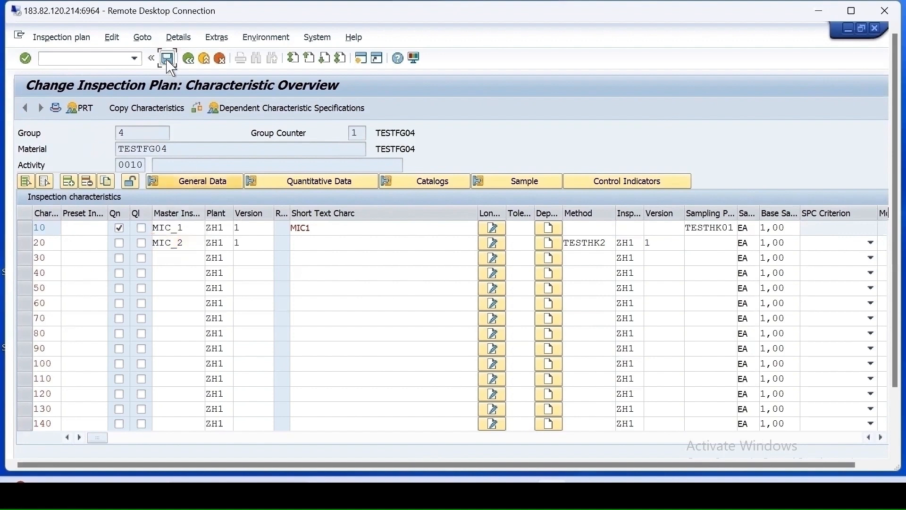
text(SPFIX01)
key(Return)
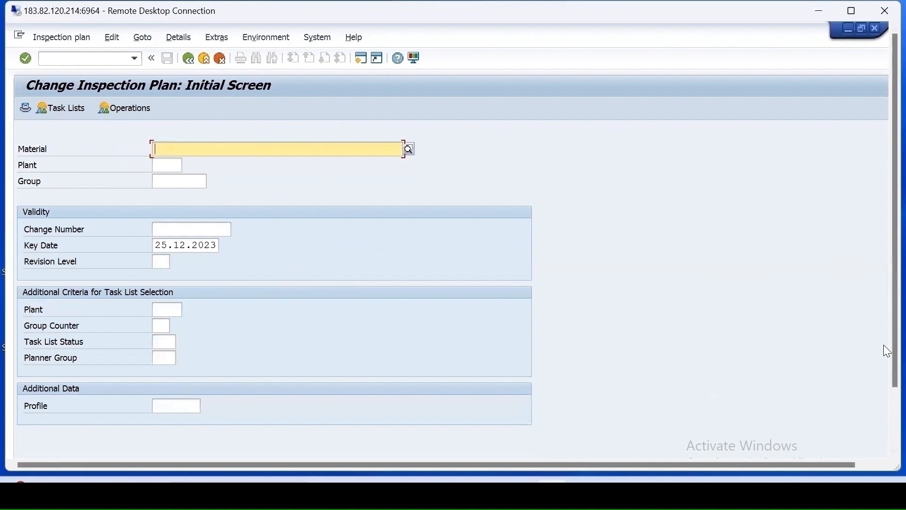
scroll(884, 374, down, 3)
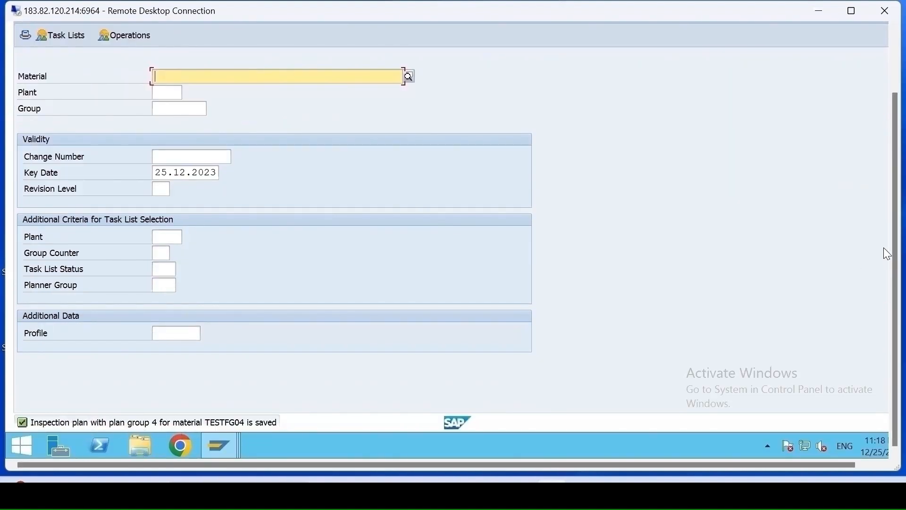
scroll(884, 236, up, 3)
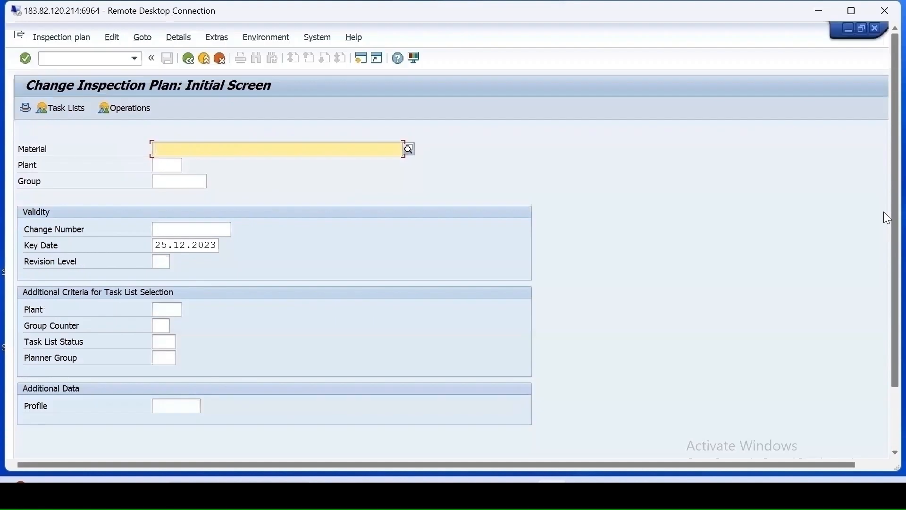
click(135, 59)
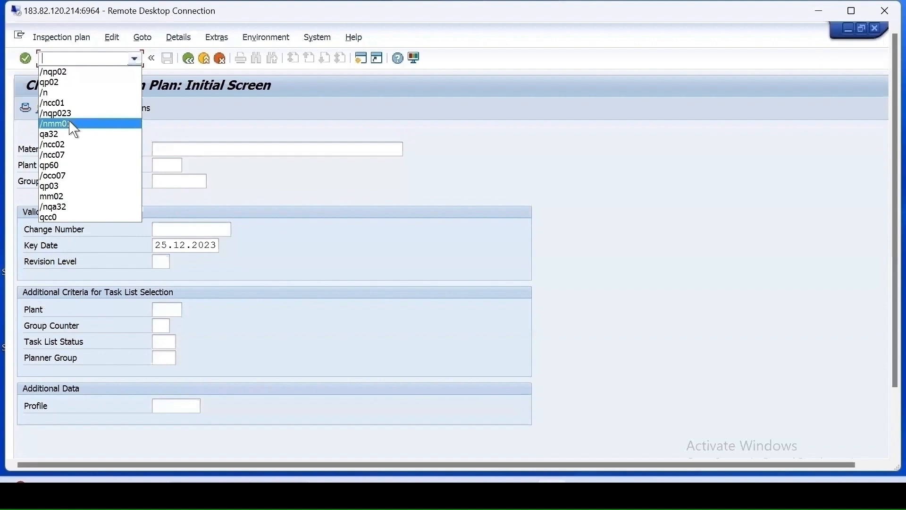
click(57, 158)
key(Return)
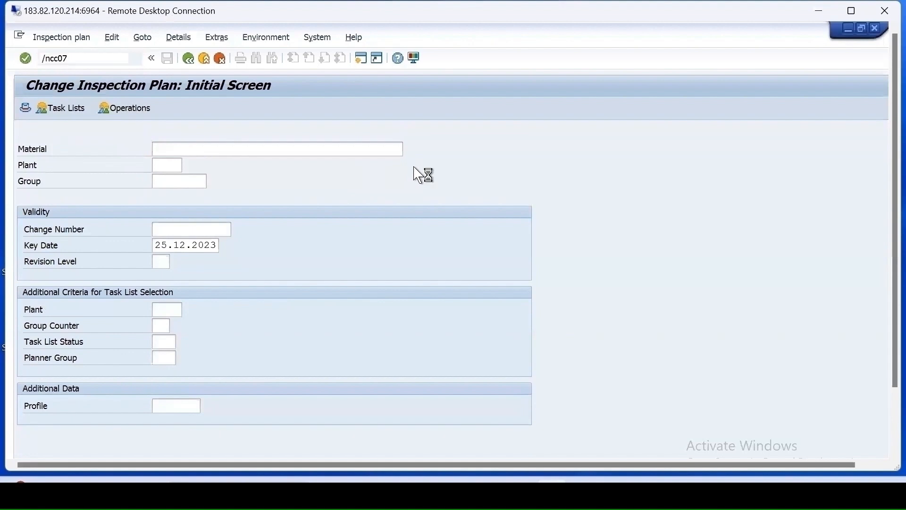
click(258, 146)
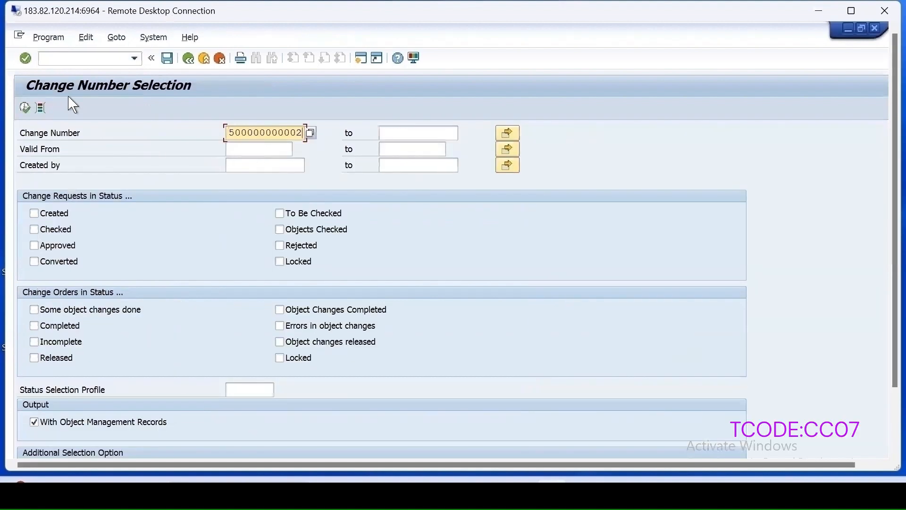
click(25, 108)
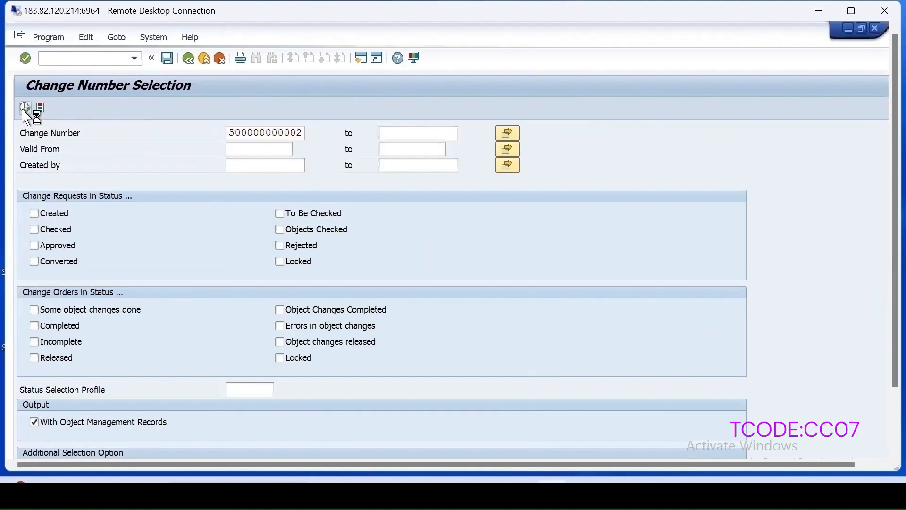
double_click(83, 166)
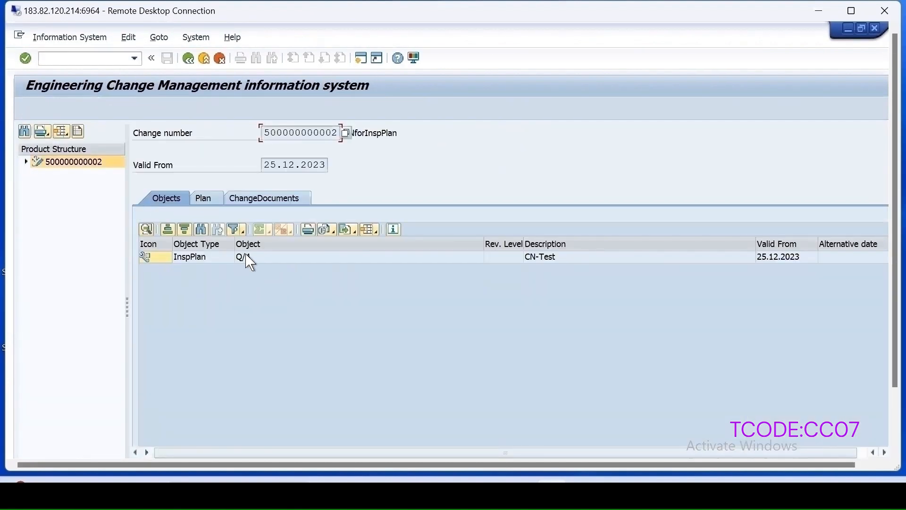
click(206, 201)
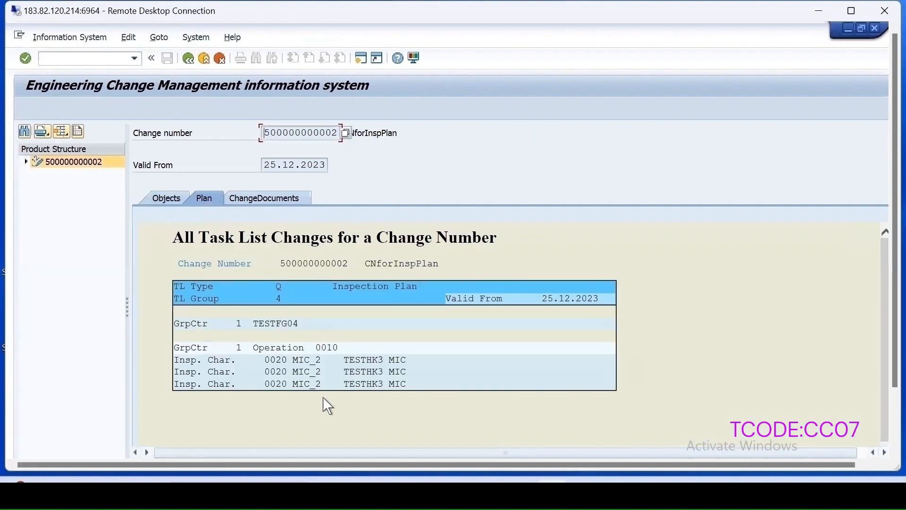
click(272, 202)
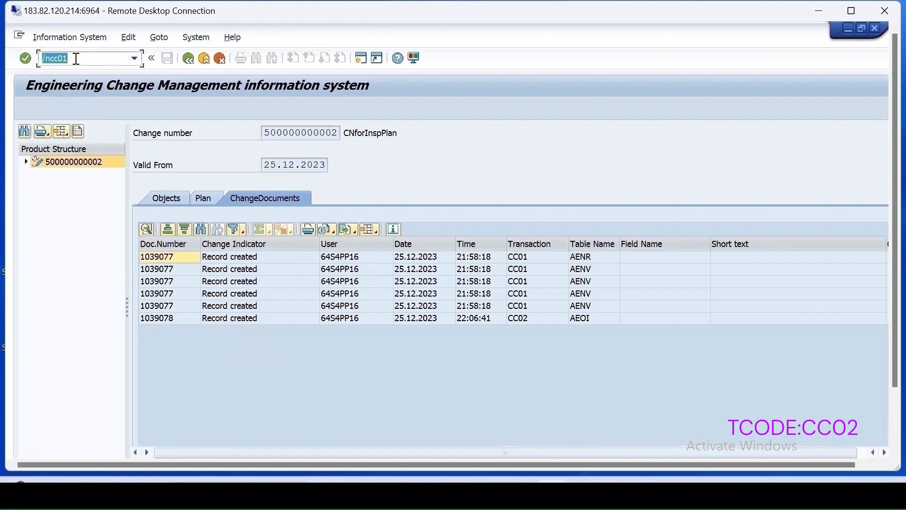
click(77, 59)
key(BackSpace)
text(2)
key(Return)
click(230, 132)
key(BackSpace)
text(2)
key(Return)
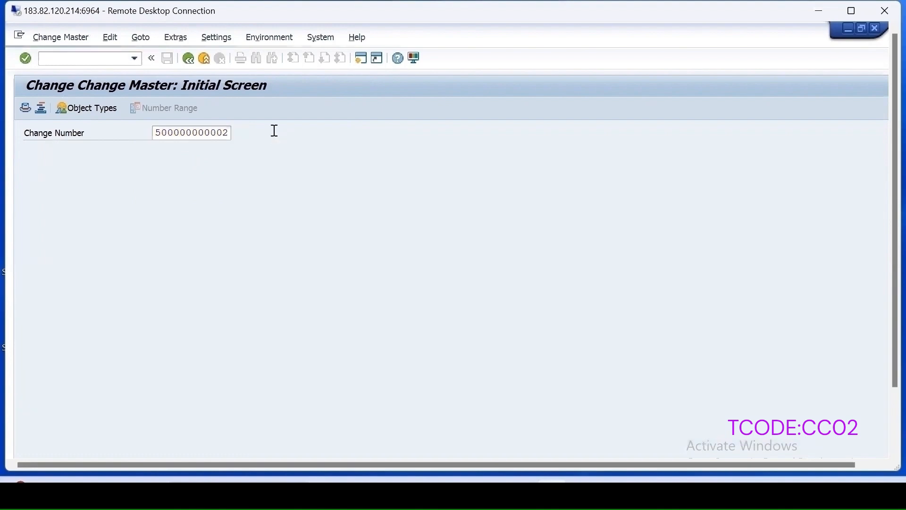
Step: Display all change documents of the open change number
click(269, 38)
mouse_move(360, 68)
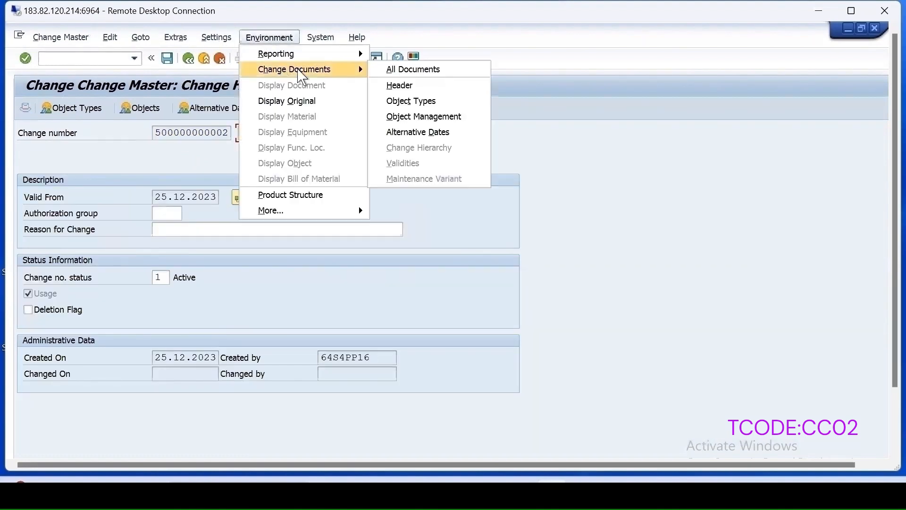
click(416, 70)
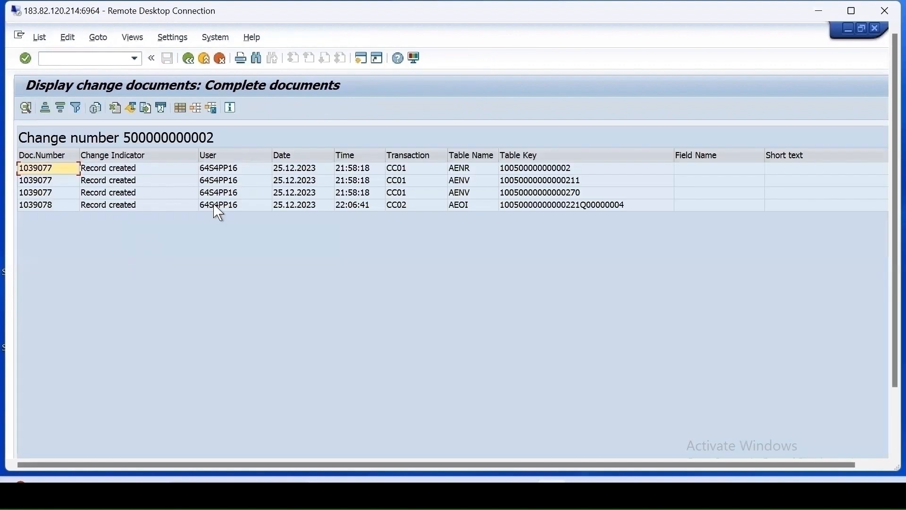
Step: Run transaction /nqp60 and execute the task list changes report for material TESTFG04, plant ZH1, group 4
click(113, 59)
text(hp60)
text(/nqp60)
key(Return)
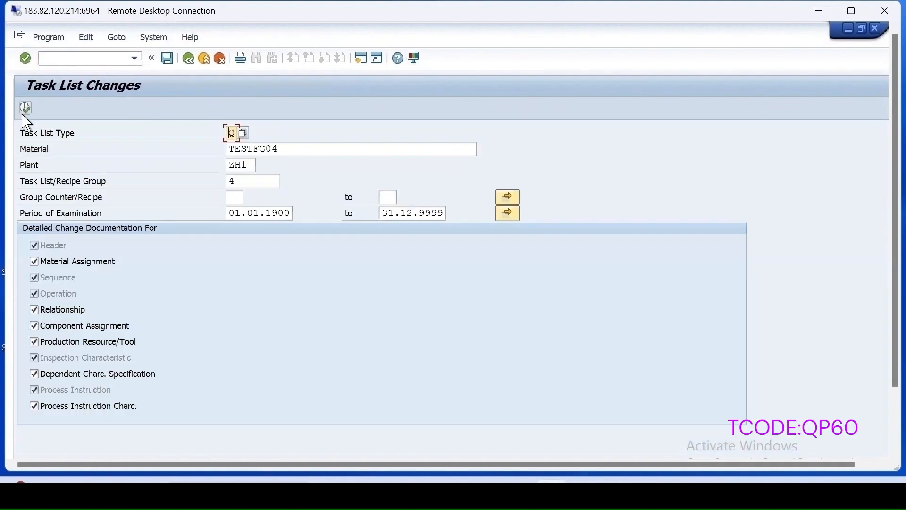
click(25, 107)
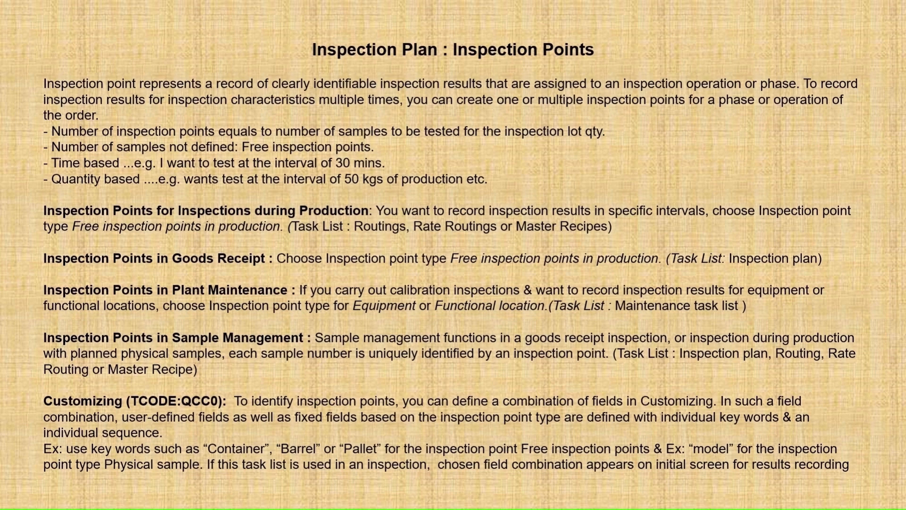
Step: Run transaction /nqp02, open the plan for material 100-801, plant 1000, with the group cleared, and show its header details
text(02)
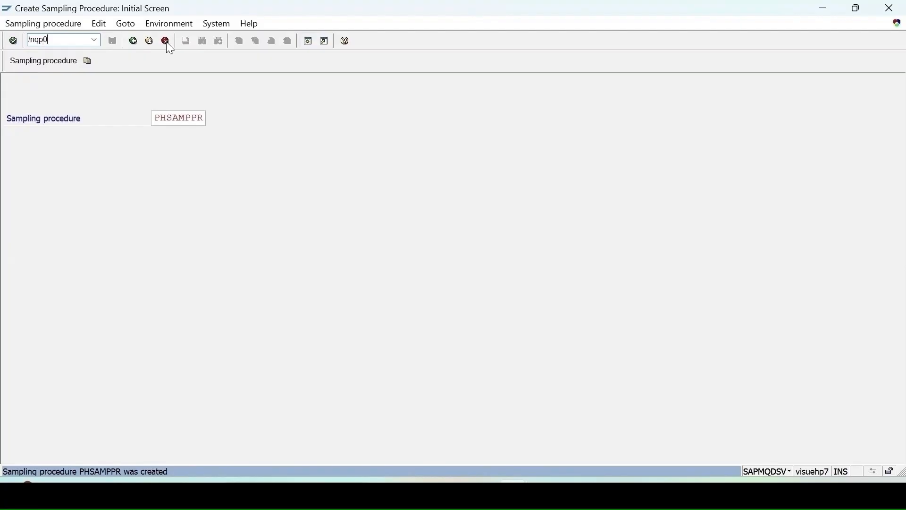
key(Return)
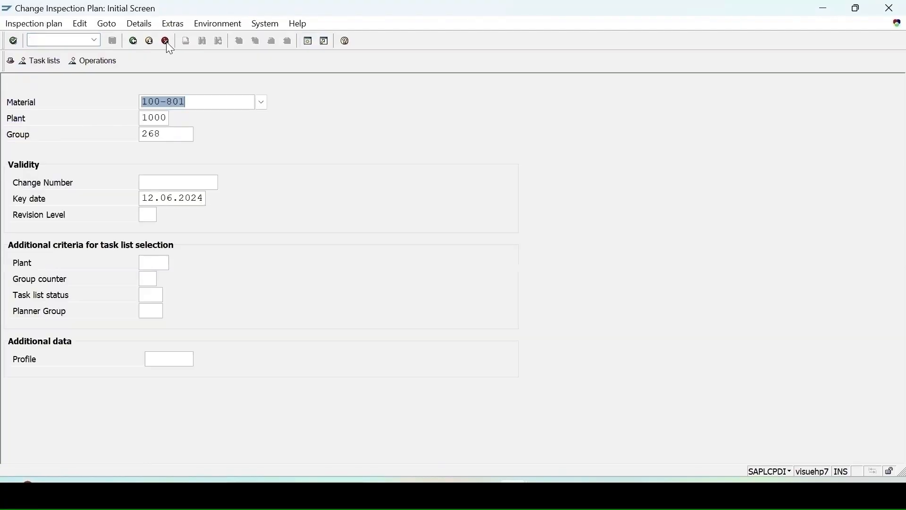
click(166, 134)
key(Delete)
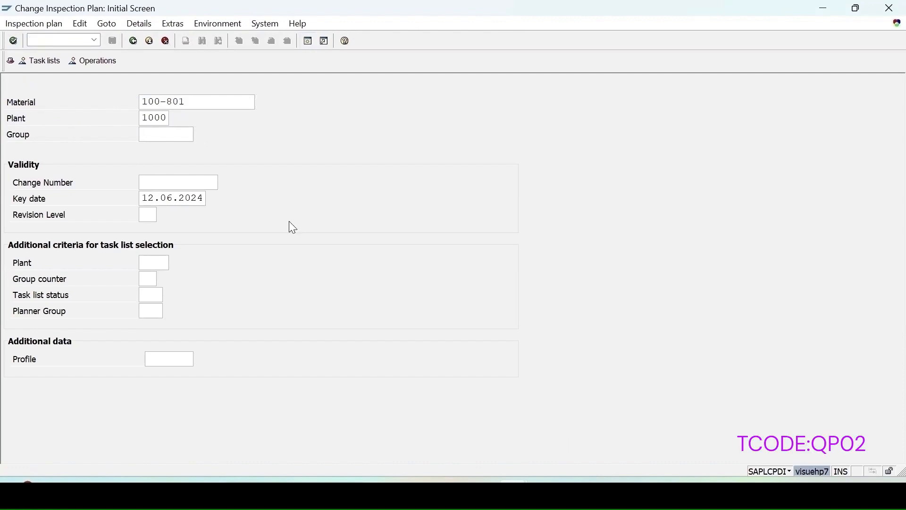
key(Return)
click(12, 165)
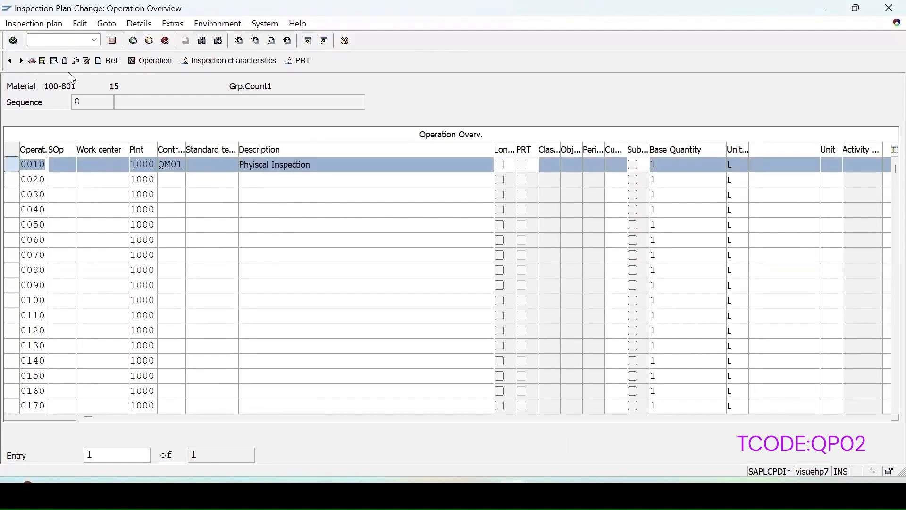
click(32, 61)
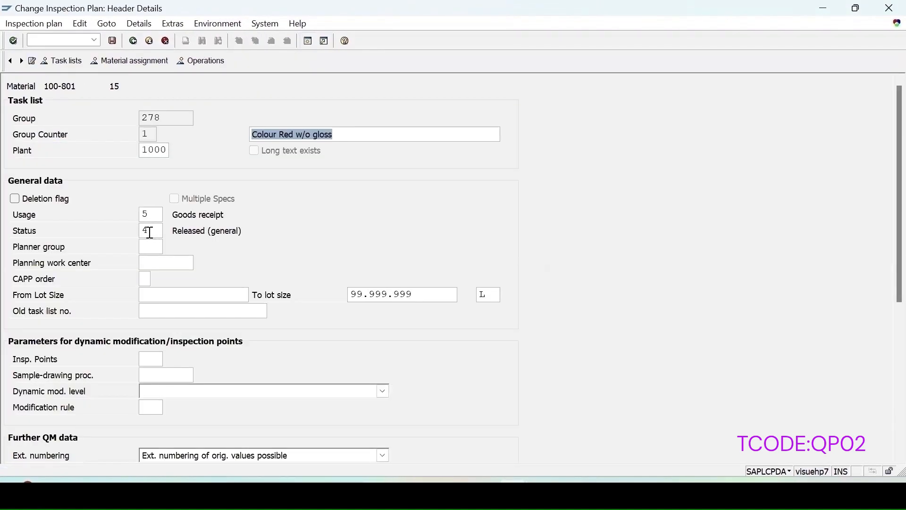
Step: Set the header's inspection points to 200, Inspection based on samples
click(157, 357)
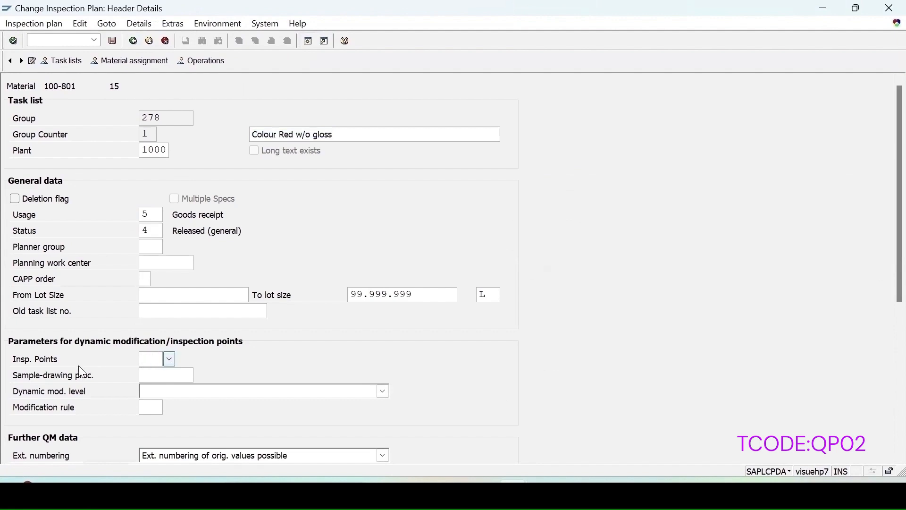
click(171, 359)
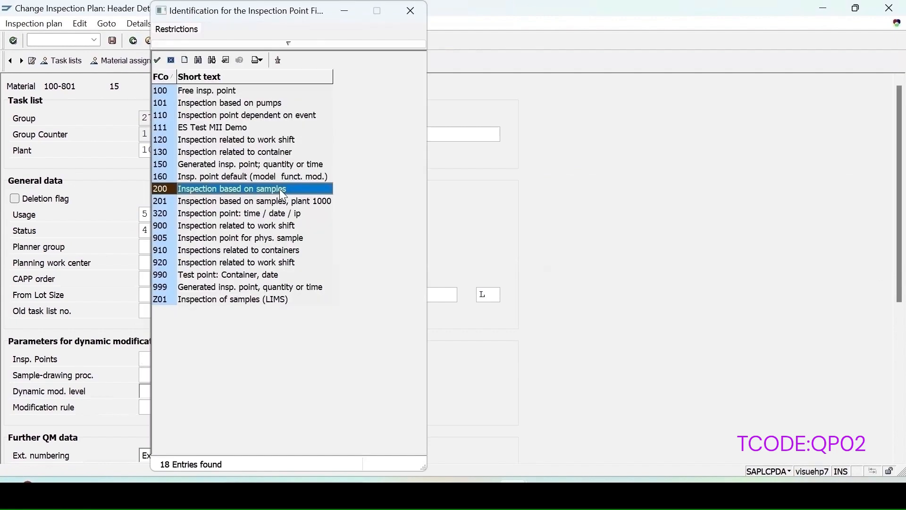
double_click(184, 193)
click(170, 356)
click(210, 192)
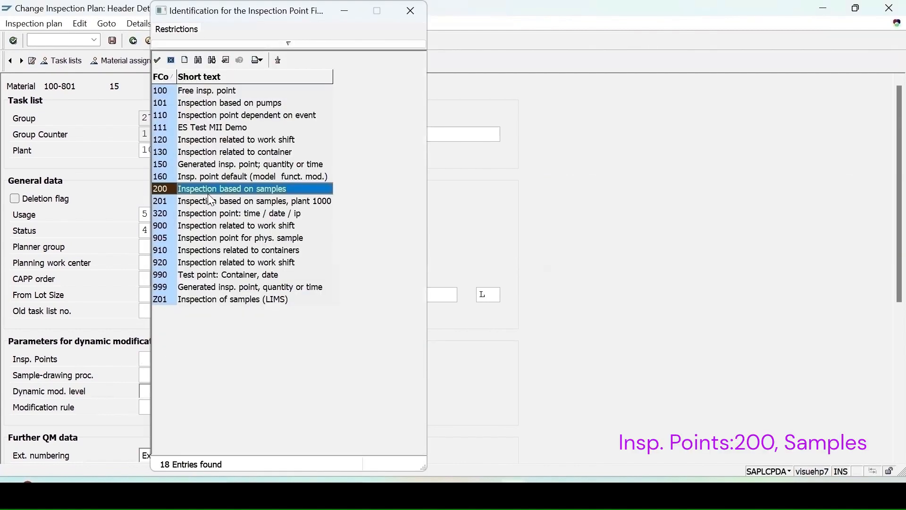
double_click(253, 192)
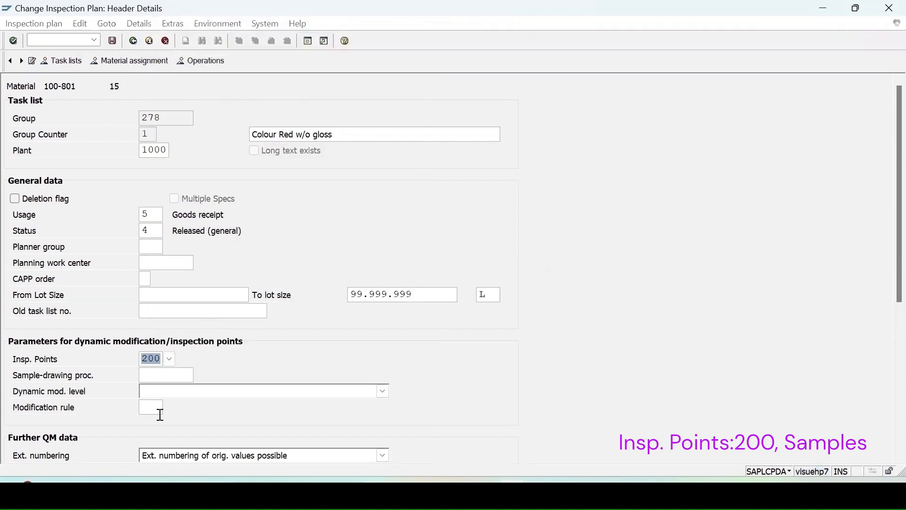
Step: Assign sample-drawing procedure T2 in the plan header and confirm the entries
click(160, 376)
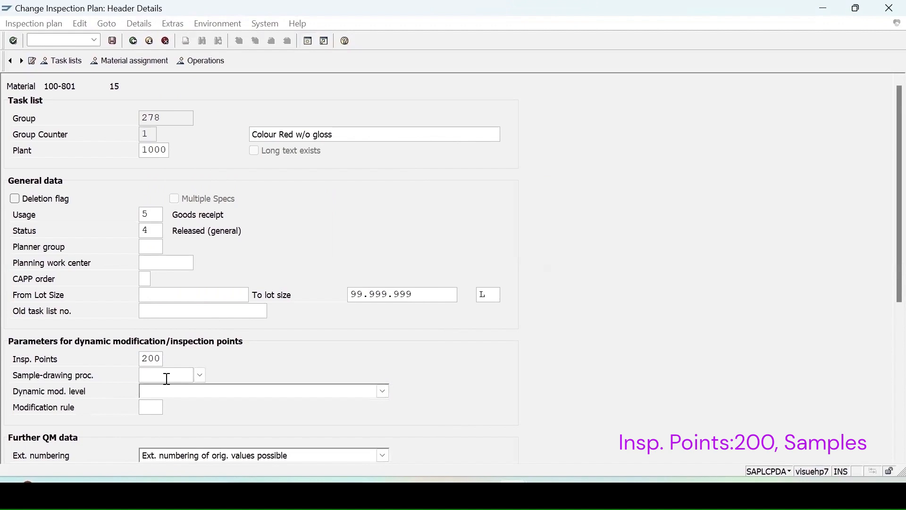
click(199, 376)
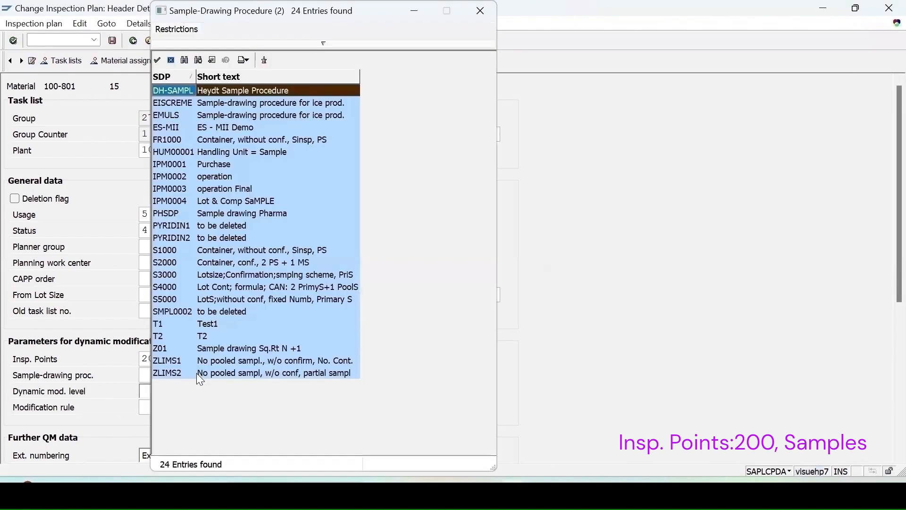
double_click(204, 339)
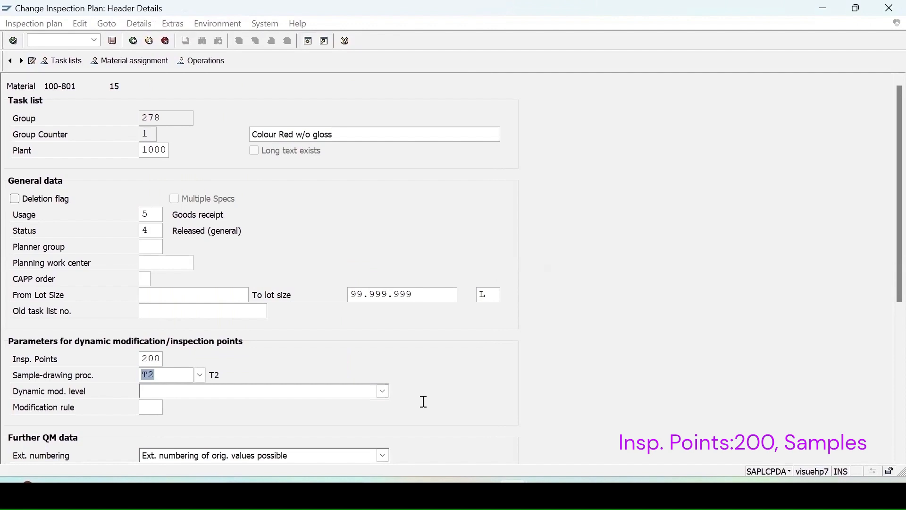
key(Return)
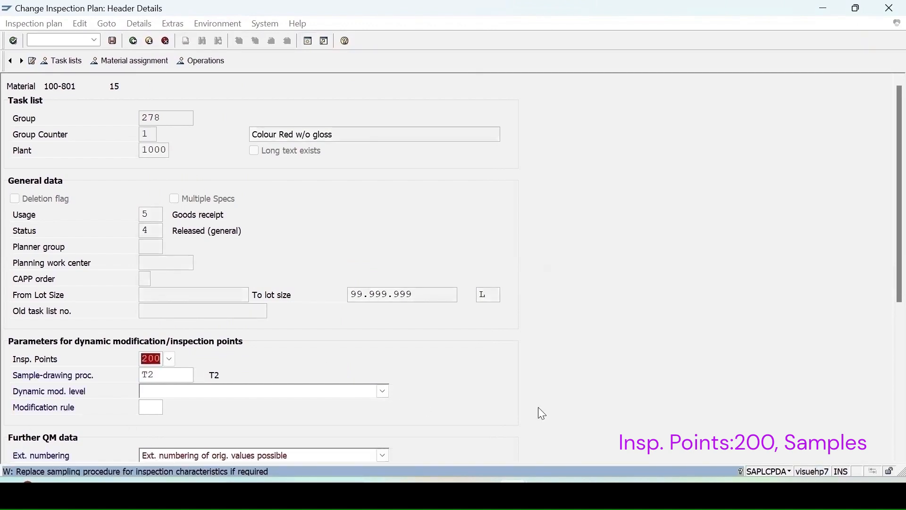
Step: Confirm the header entries and delete the COLOUR inspection characteristic from operation 0010 of the plan
key(Return)
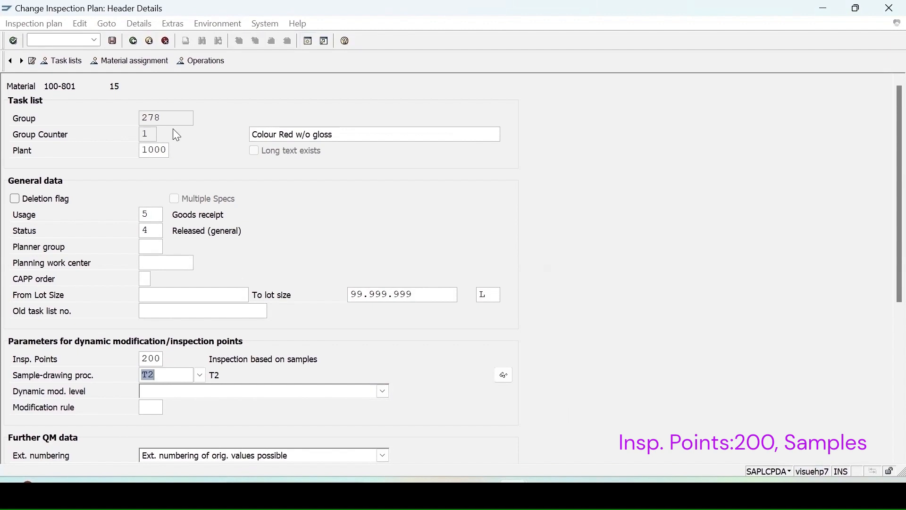
click(206, 66)
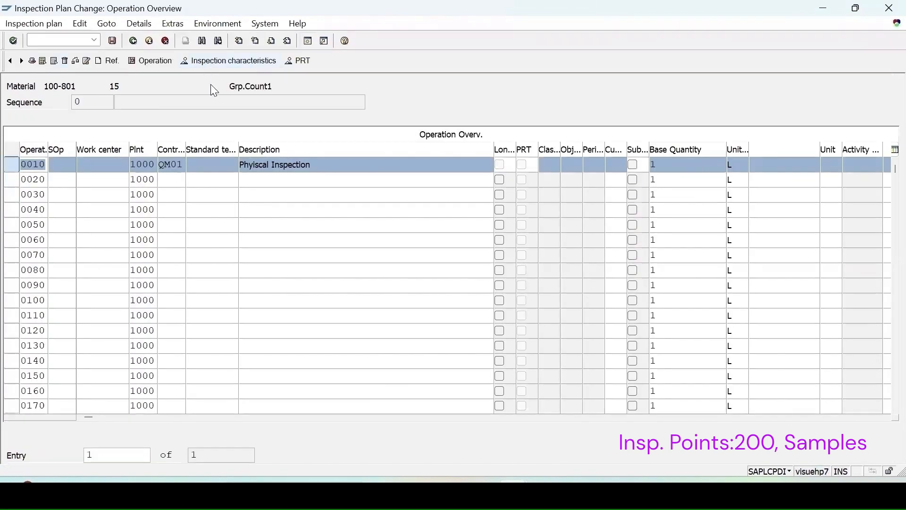
click(232, 62)
click(14, 181)
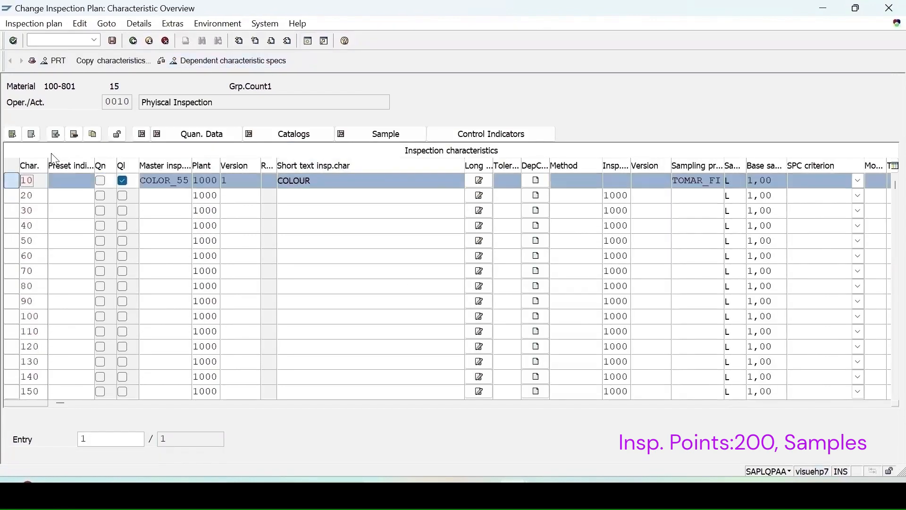
click(74, 134)
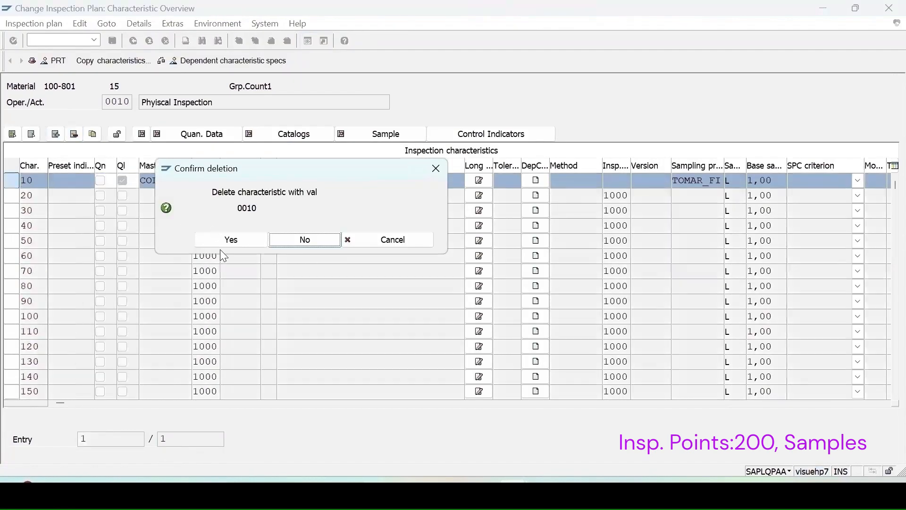
click(230, 241)
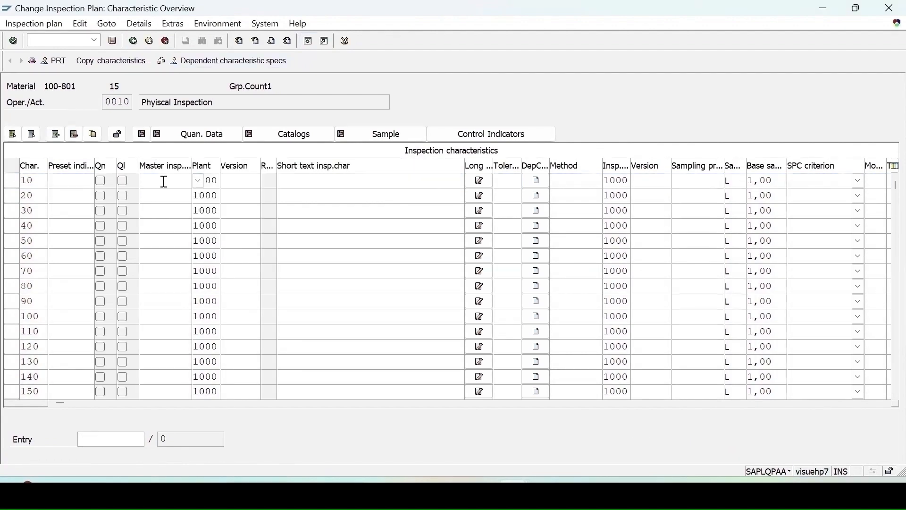
Step: Add master inspection characteristic PHNEW1 to operation 0010 with lower specification limit 5 and upper limit 7
click(164, 181)
text(phnew1)
key(Return)
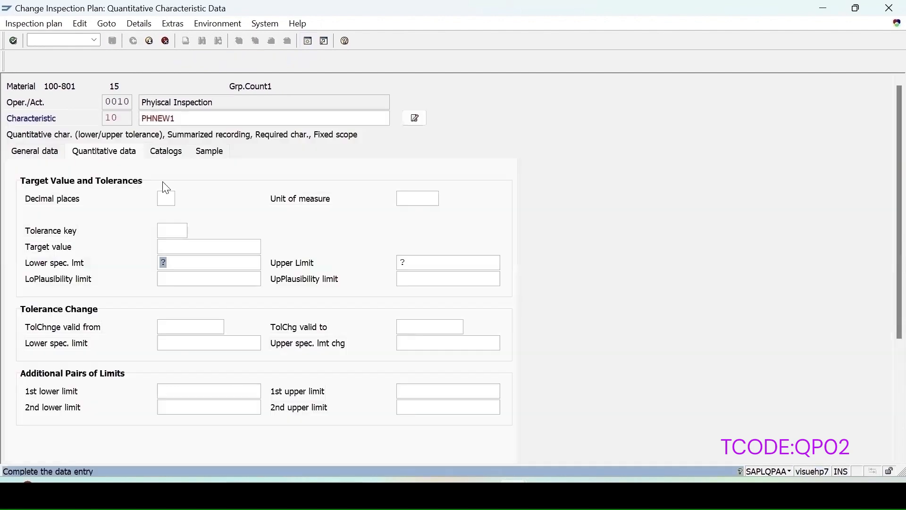
text(5)
click(437, 265)
key(shift+Left)
text(7)
key(Return)
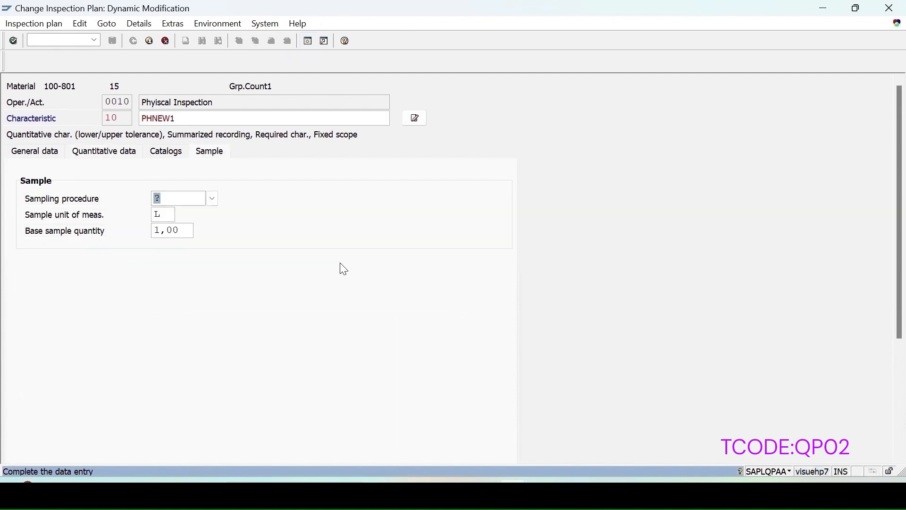
Step: Assign sampling procedure SP-SDP to characteristic PHNEW1 and save the inspection plan
click(213, 199)
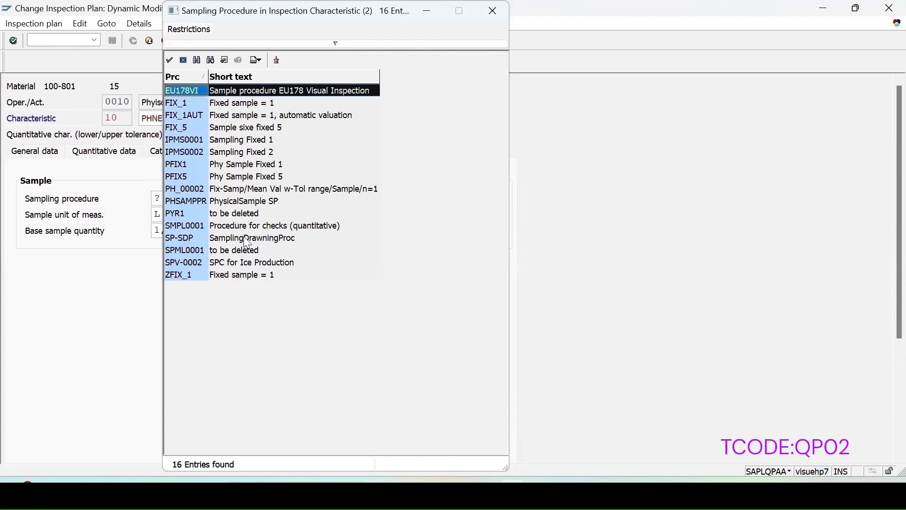
click(246, 237)
double_click(246, 235)
key(F3)
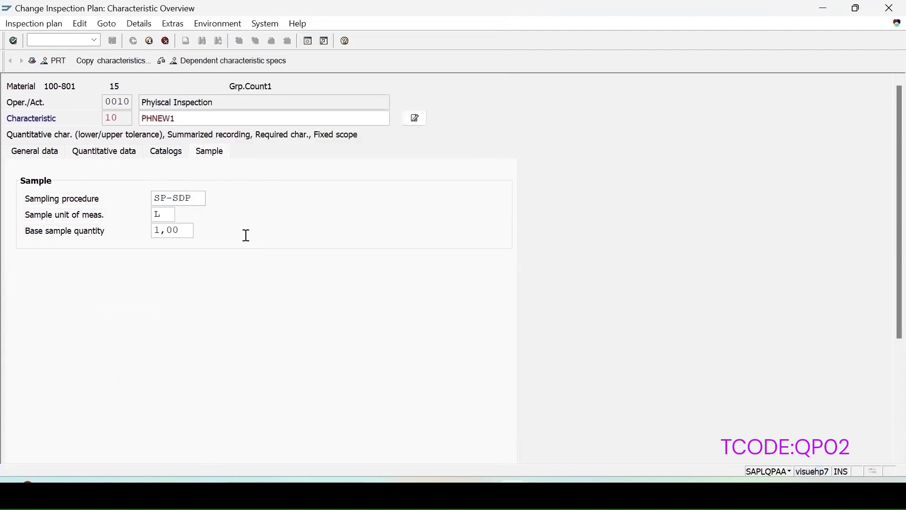
click(116, 39)
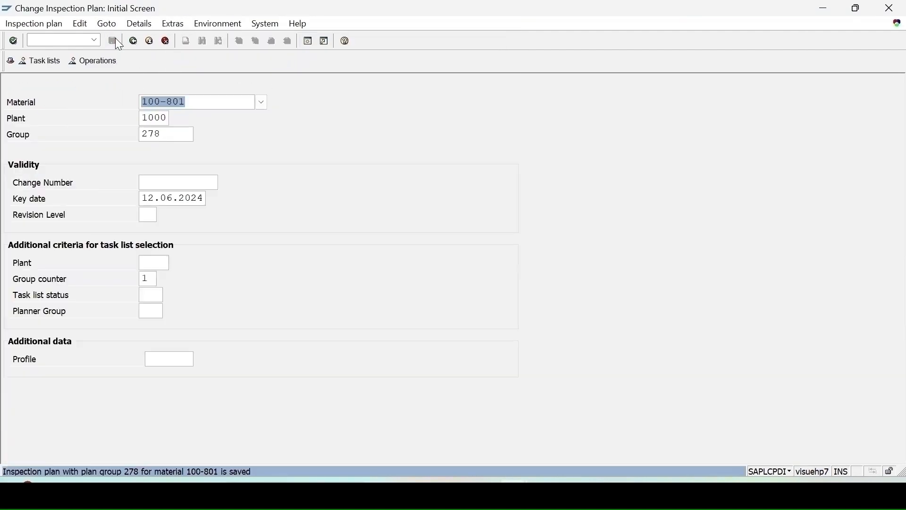
Step: Run transaction /nmigo and enter material 100-801 in a goods receipt with reference Other, movement type 501
key(ctrl+slash)
text(/nmigo)
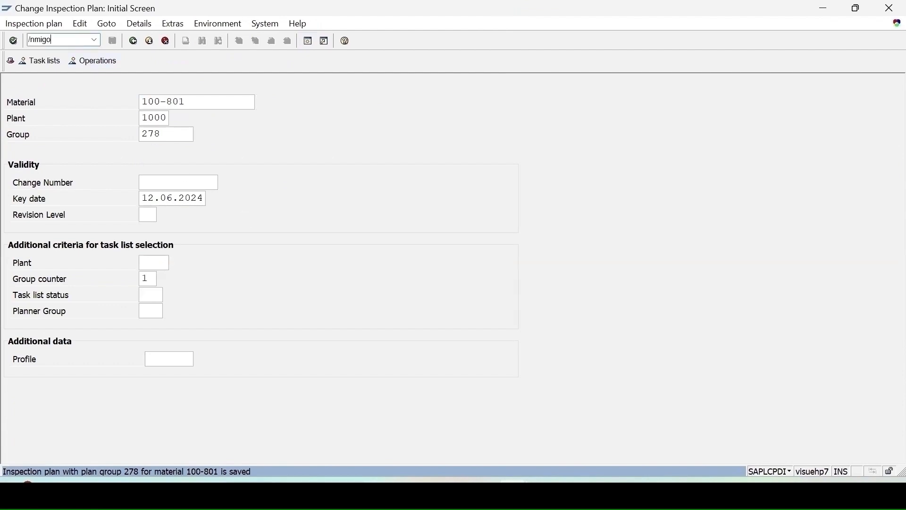
key(Return)
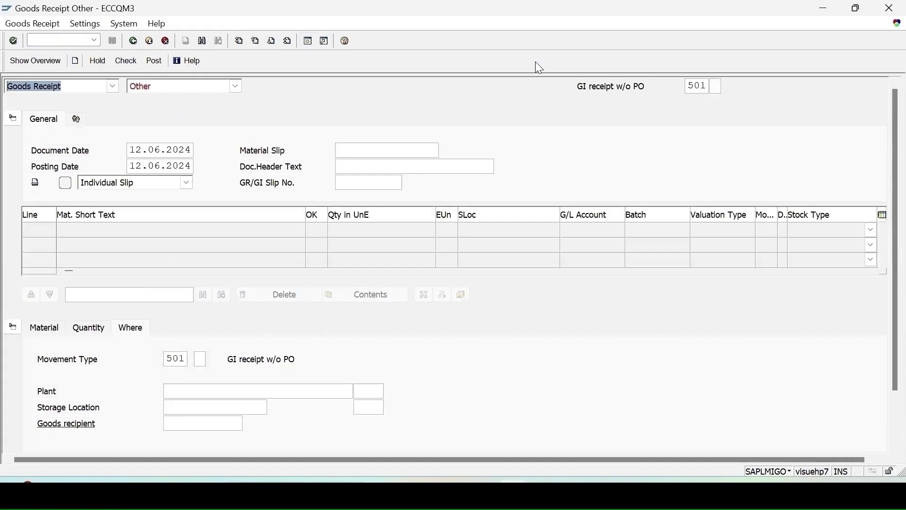
click(179, 90)
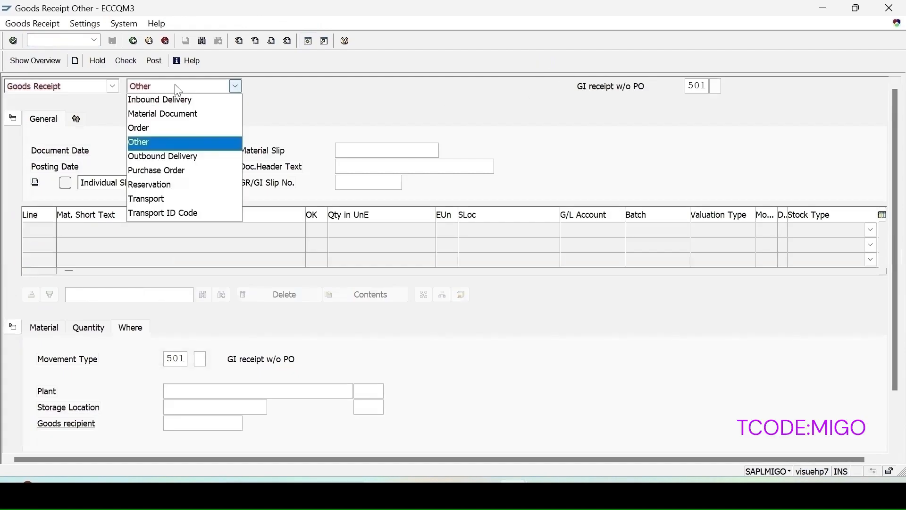
click(162, 140)
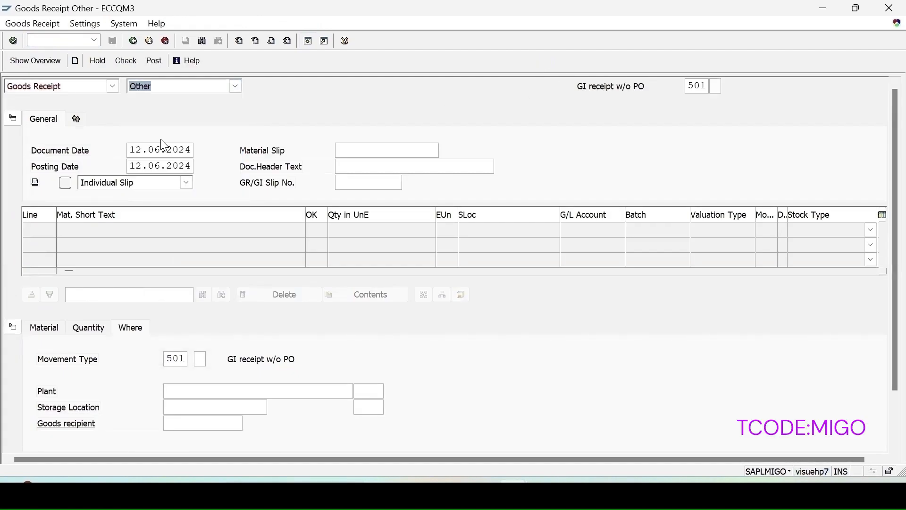
click(36, 327)
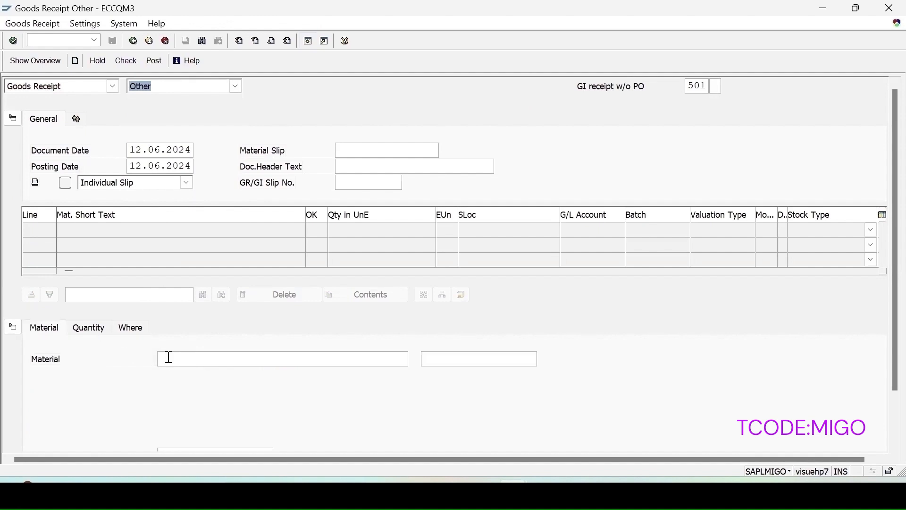
click(168, 358)
text(100-801)
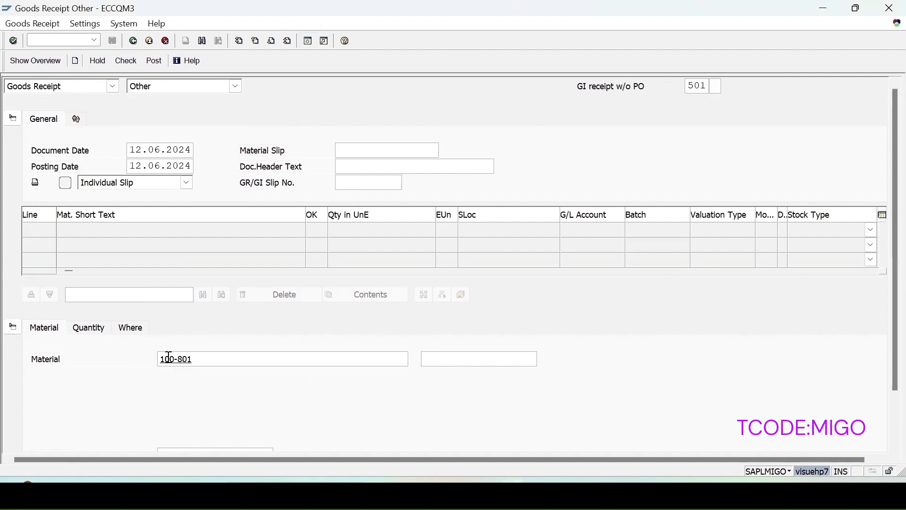
key(Return)
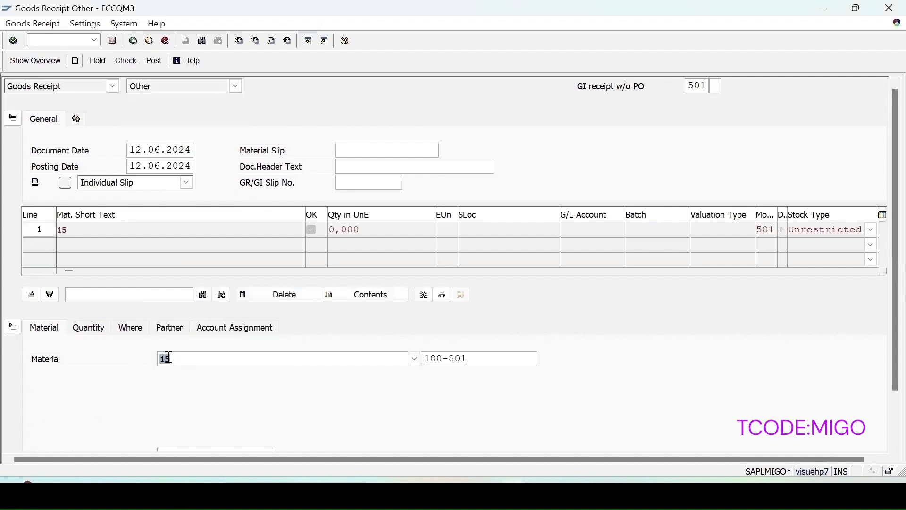
Step: Set the goods receipt item's quantity in unit of entry to 20
click(88, 329)
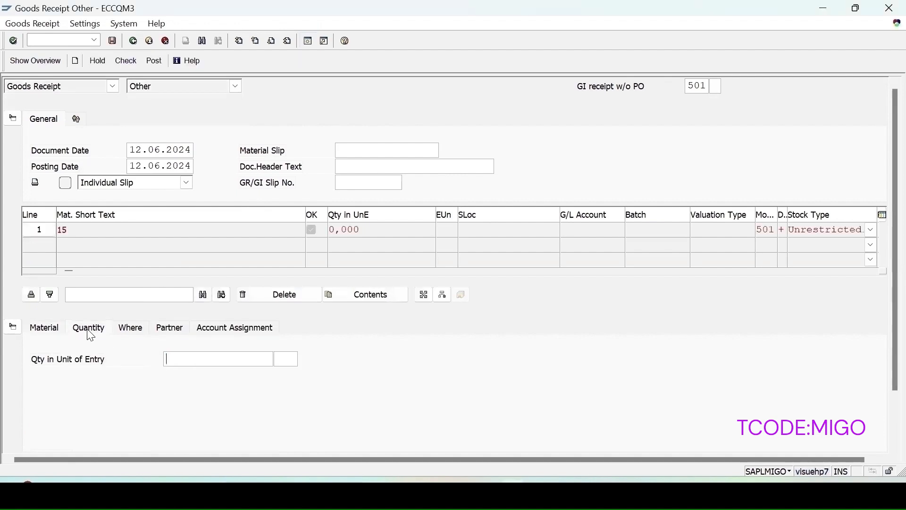
click(168, 359)
text(20)
key(Return)
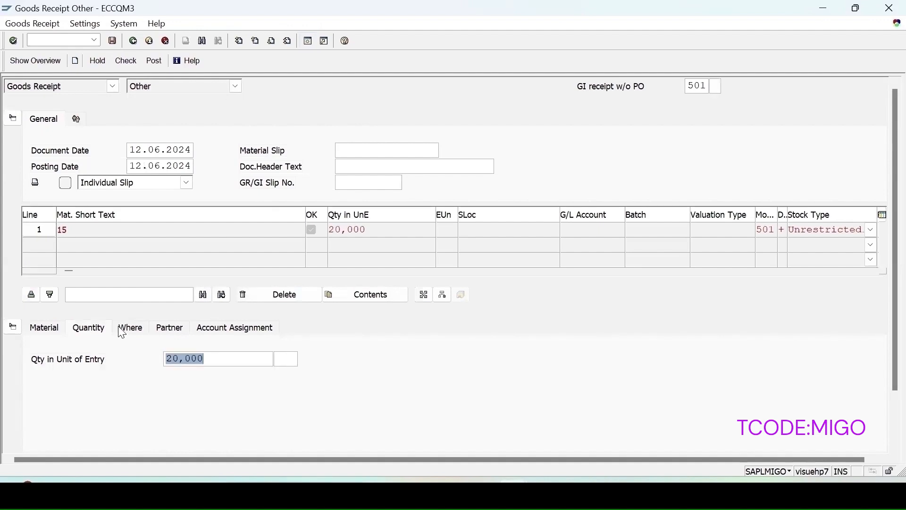
Step: Assign plant 1000 and storage location 0002 to the receipt item, and check and post the document
click(134, 327)
click(181, 394)
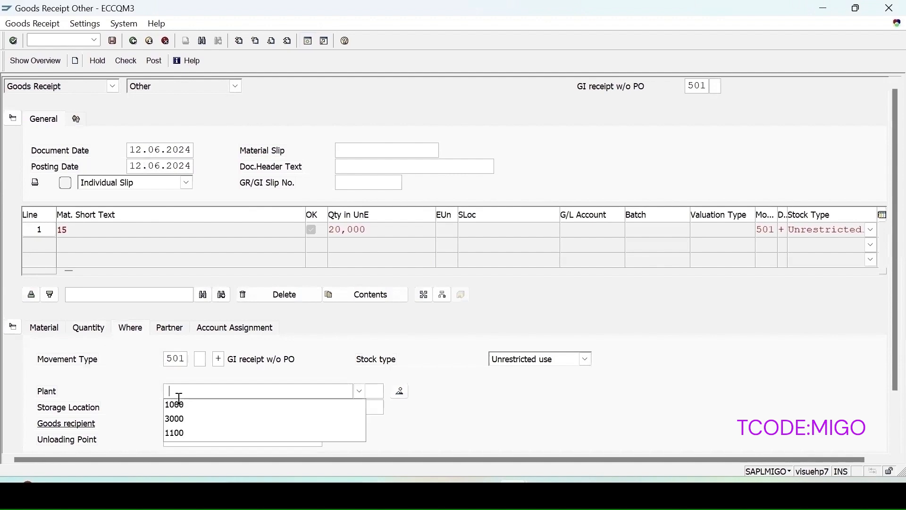
click(177, 401)
click(176, 404)
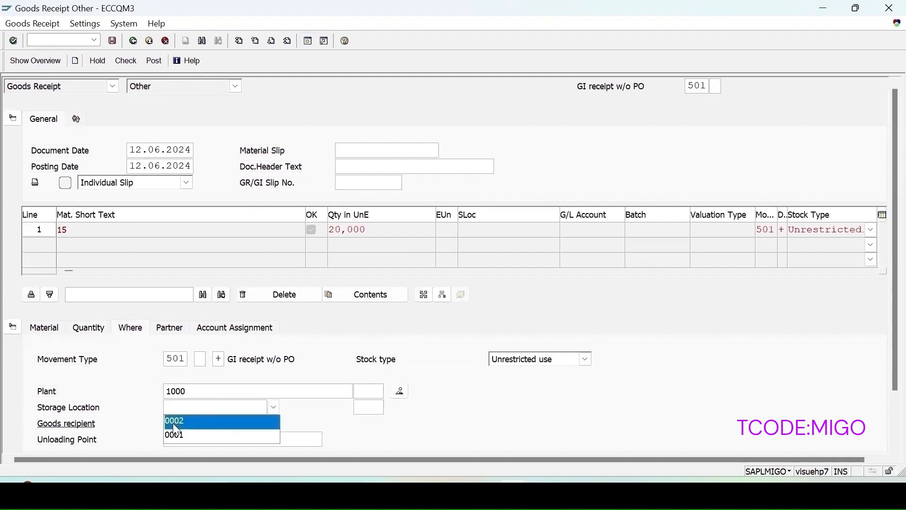
click(175, 422)
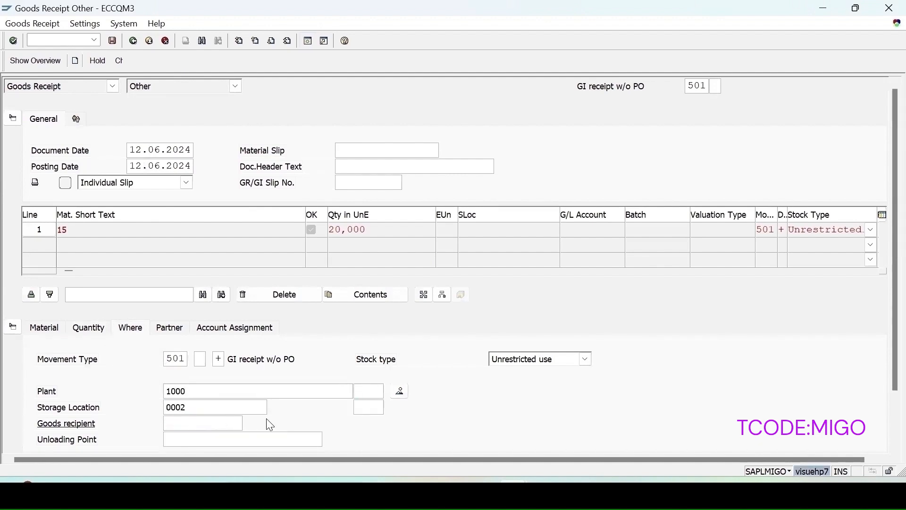
key(Return)
click(129, 62)
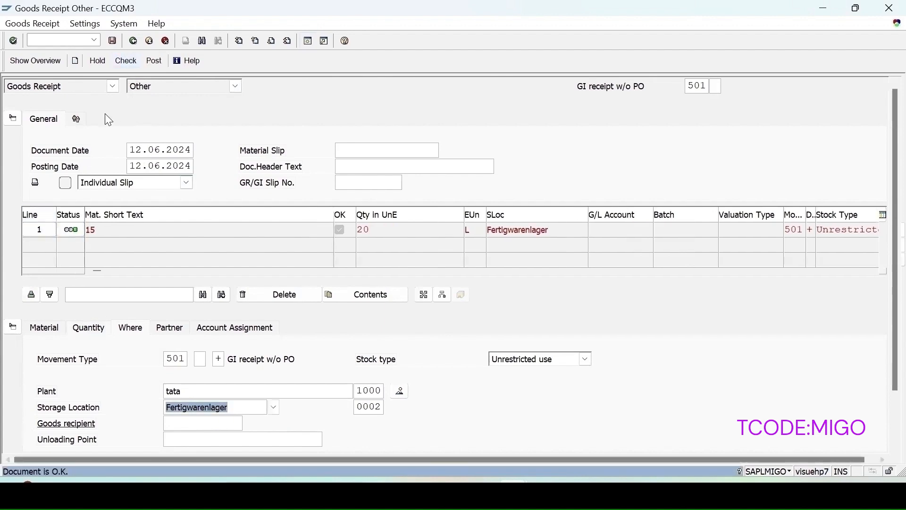
click(113, 42)
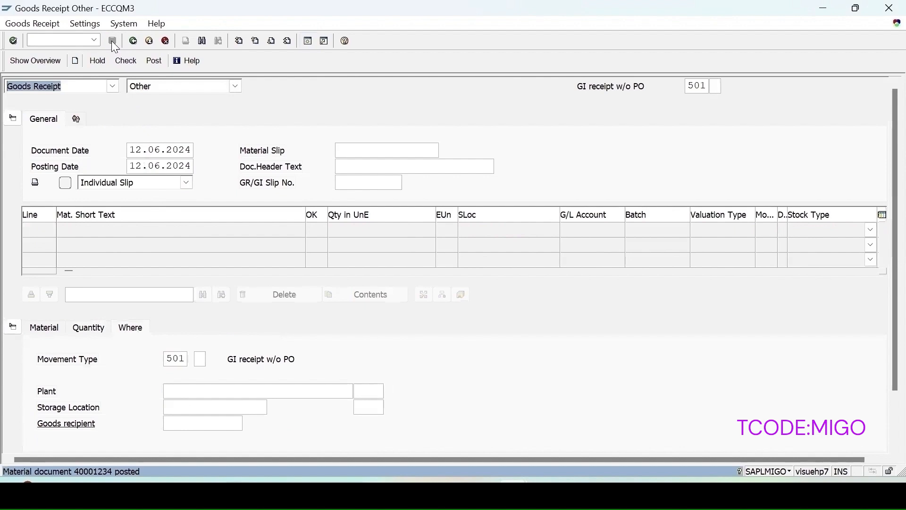
Step: Display the posted material document and open the inspection lot linked to its quantity data
click(112, 86)
click(75, 116)
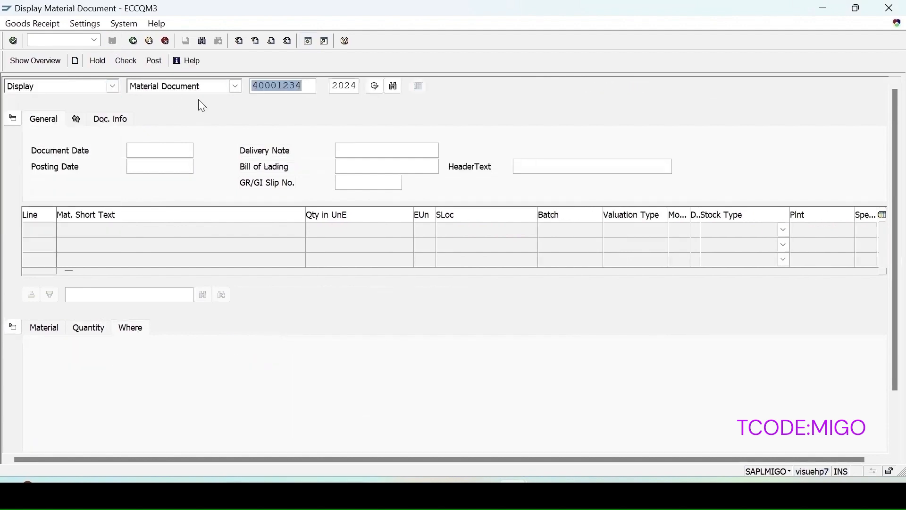
key(Return)
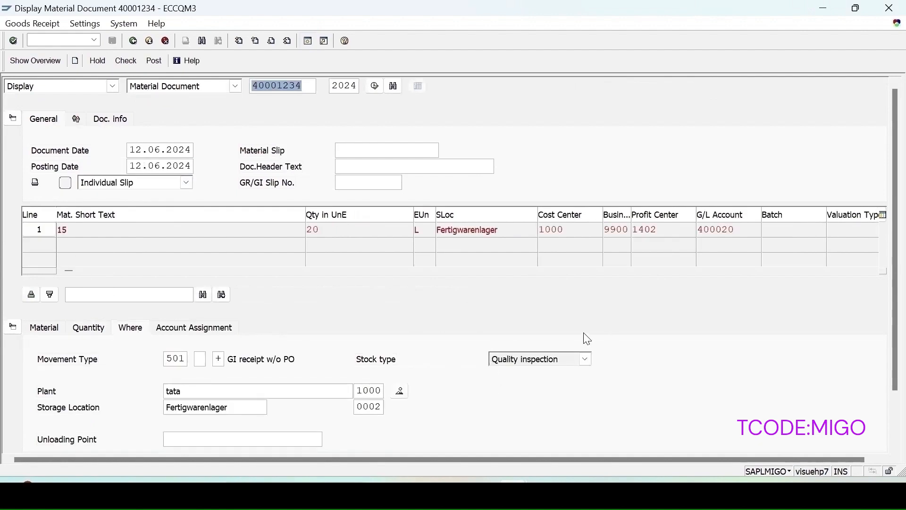
click(93, 333)
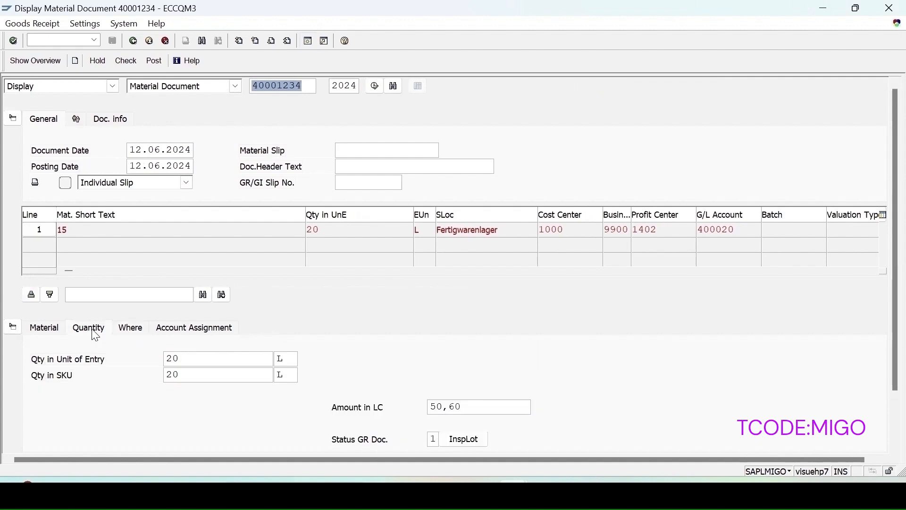
click(464, 440)
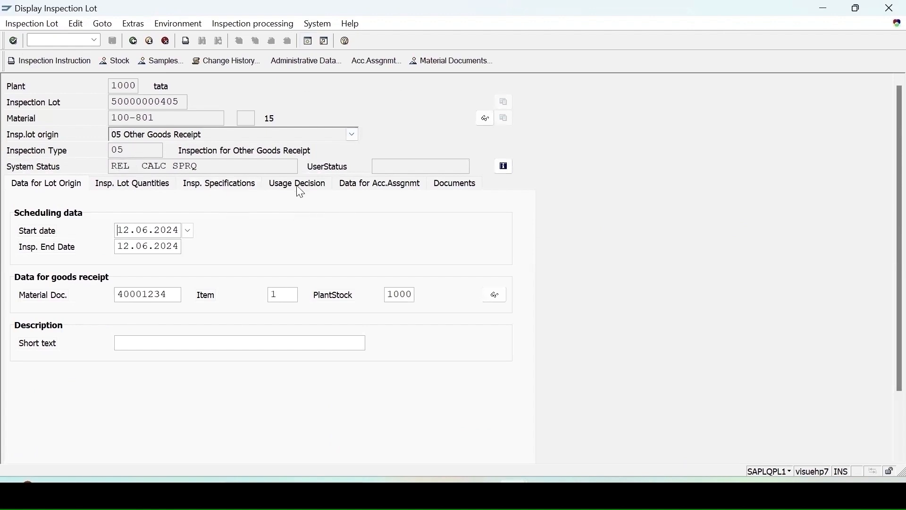
Step: Examine the inspection lot's physical samples overview, including the sample categories, and leave the lot display
click(161, 61)
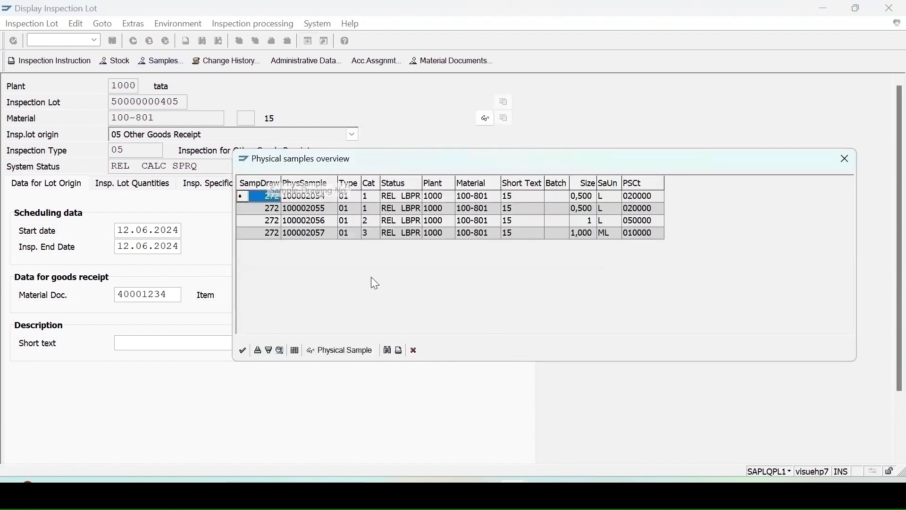
click(372, 235)
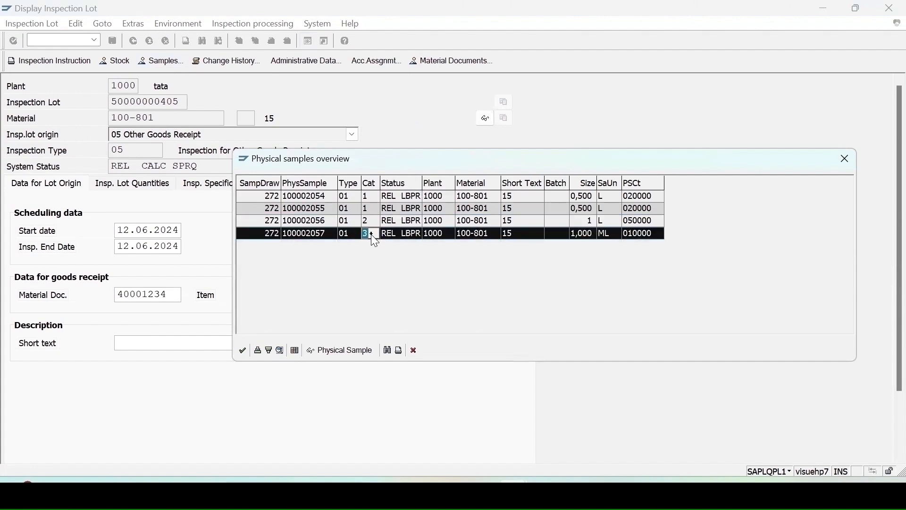
click(843, 159)
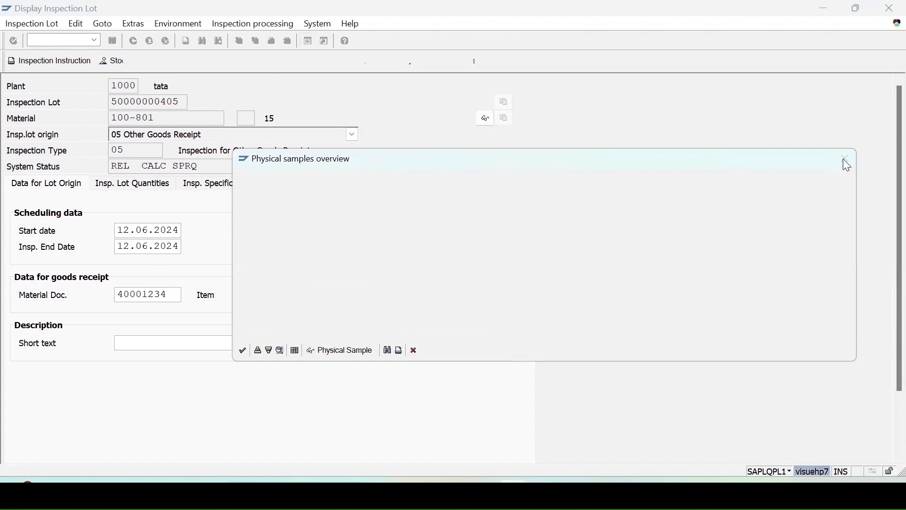
click(134, 41)
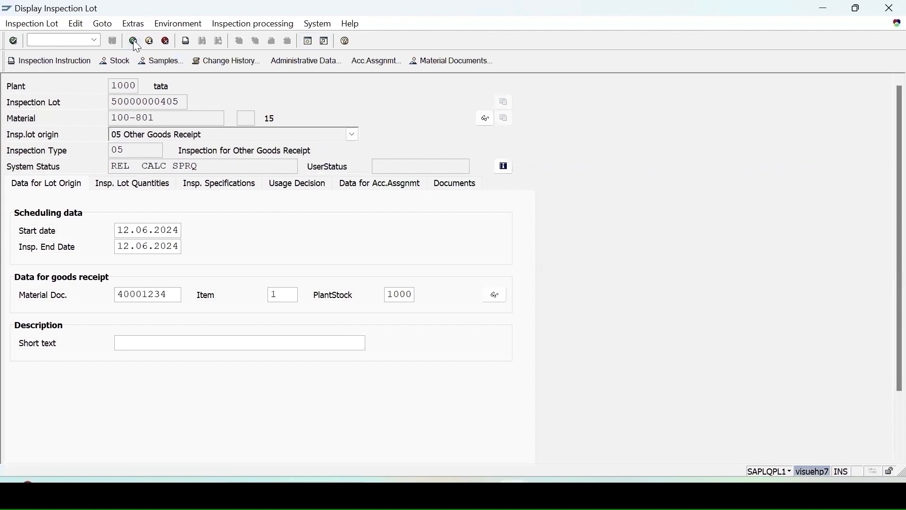
Step: Run transaction /nqa32, execute the inspection lot selection and select the lot for material 100-801
text(/nqa32)
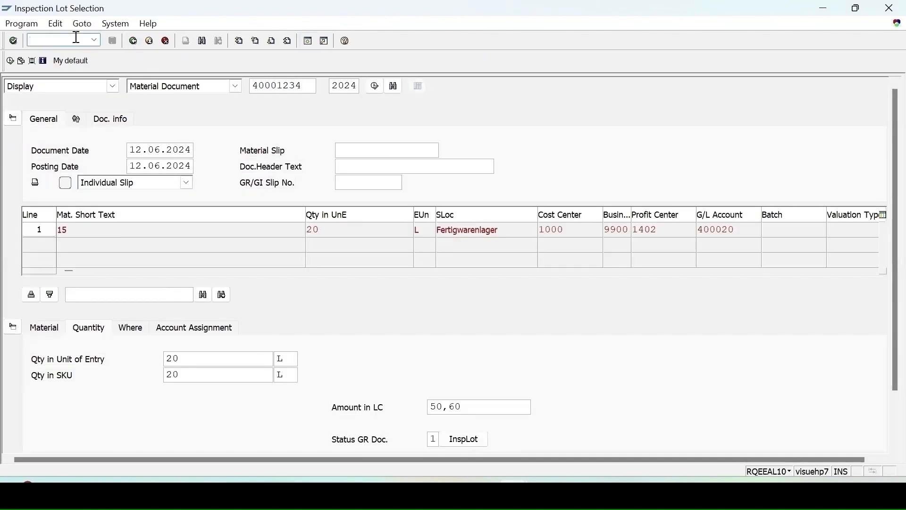
key(Return)
click(11, 61)
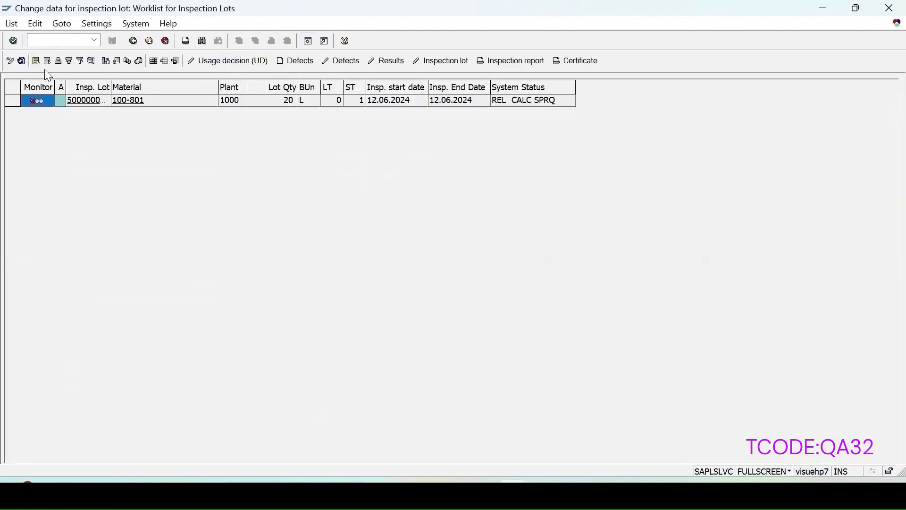
click(12, 101)
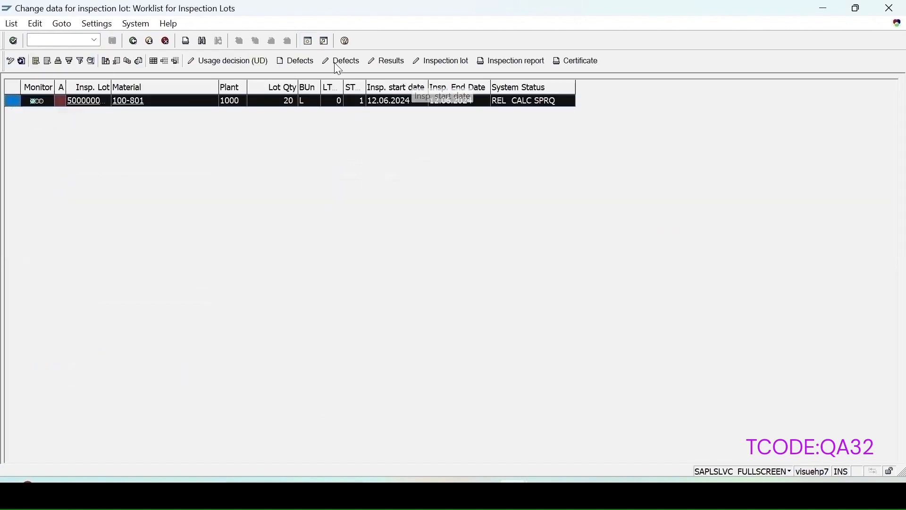
Step: Open results recording for the selected lot and choose the physical sample with an inspection point for operation 0010
click(395, 62)
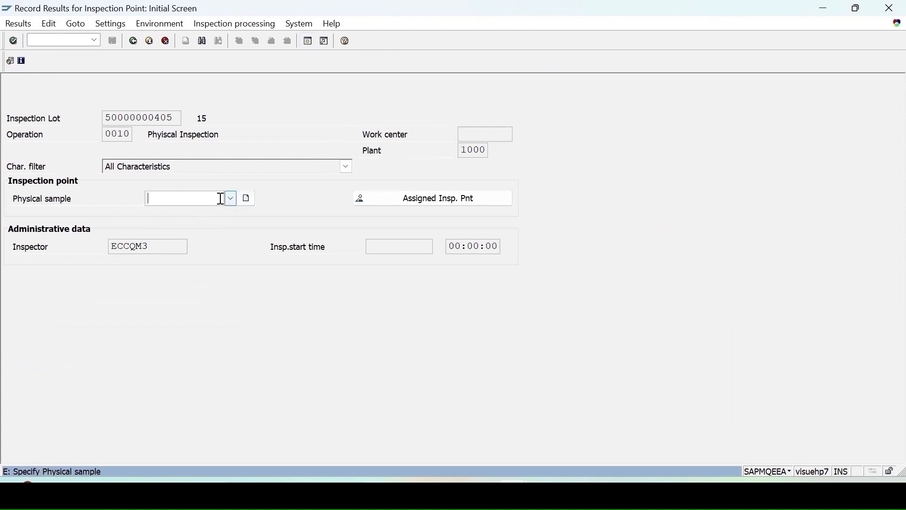
click(231, 199)
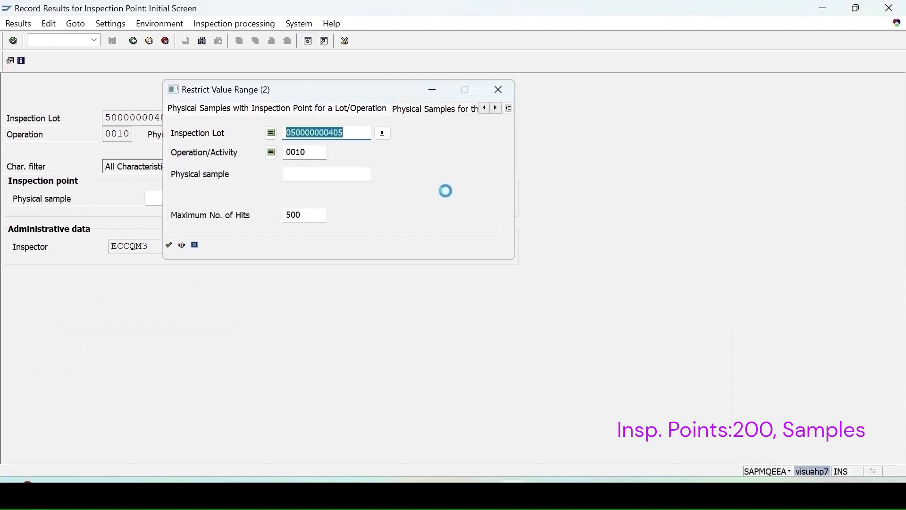
key(Return)
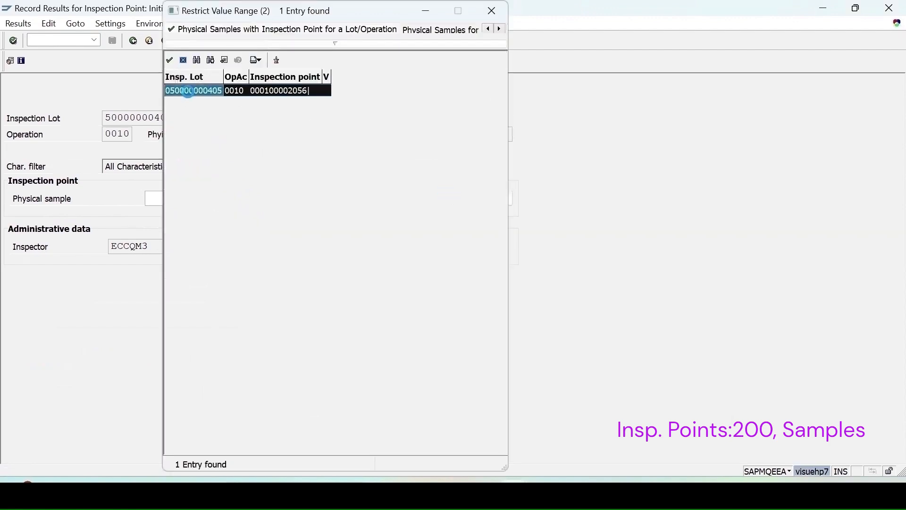
double_click(186, 93)
key(Return)
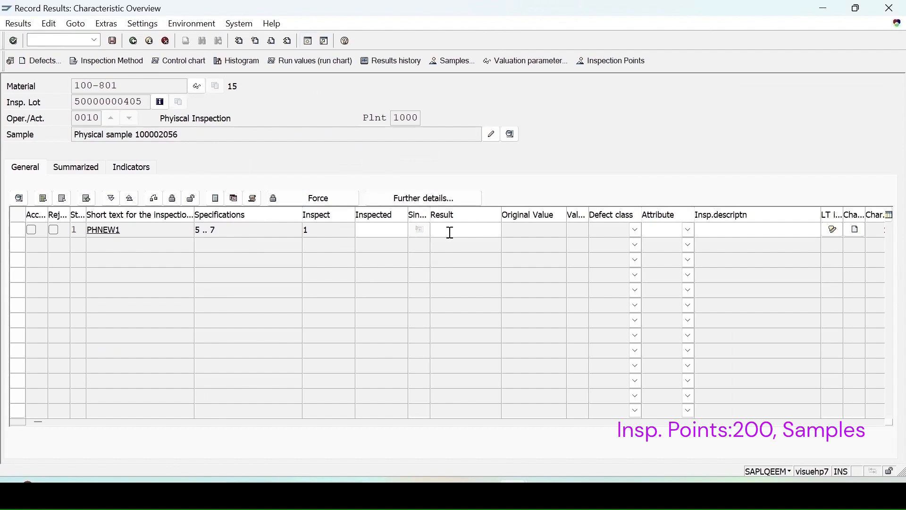
Step: Record a result of 6 for characteristic PHNEW1 and valuate it as accepted
key(Return)
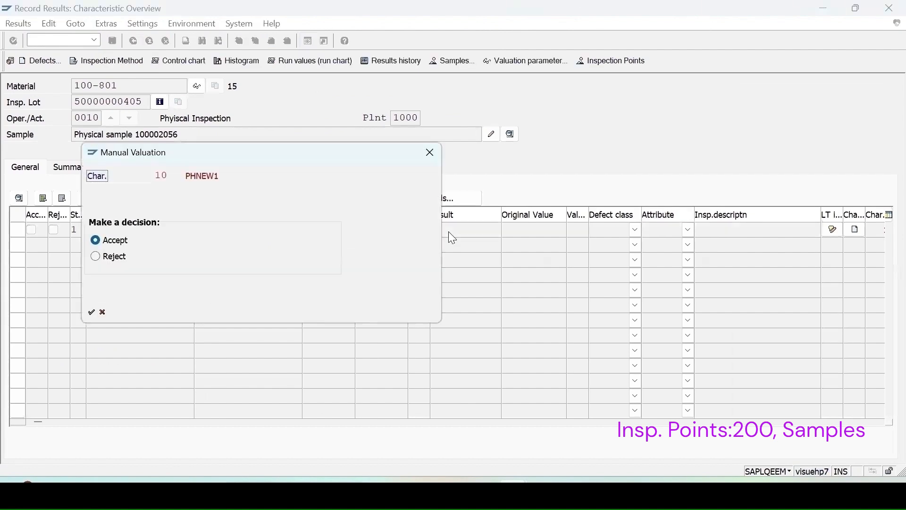
key(Return)
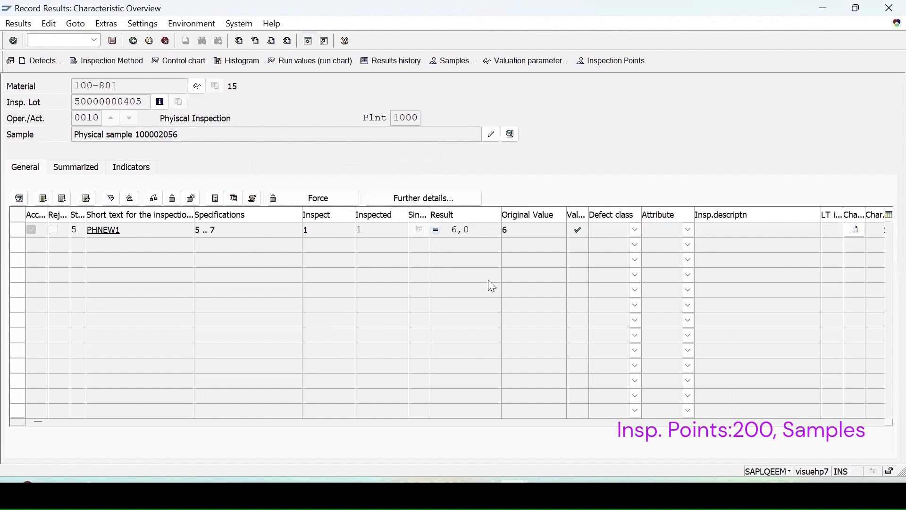
Step: Compare the recorded sample with its entry in the lot's physical samples overview, and close the overview
click(448, 61)
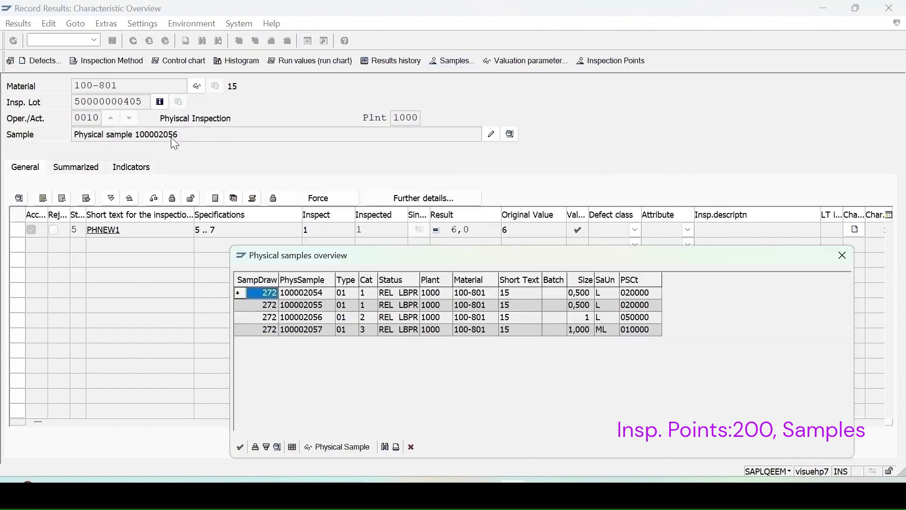
click(320, 318)
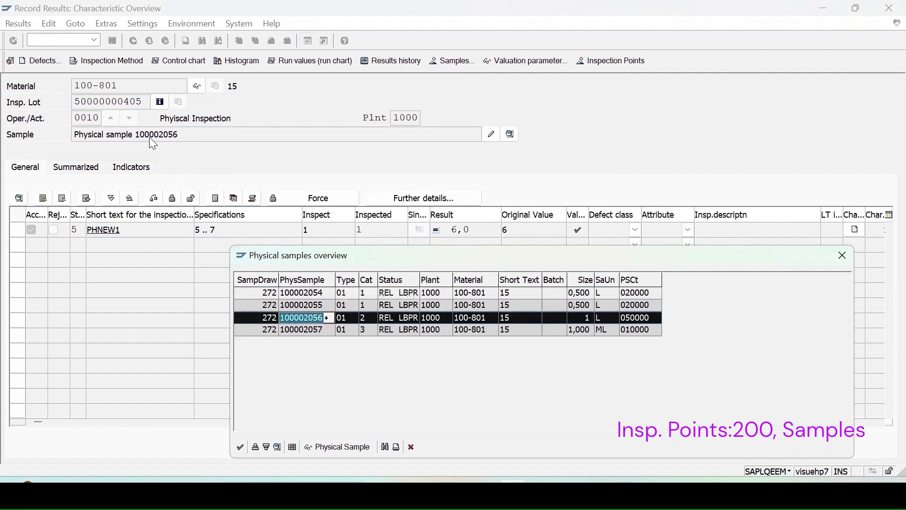
click(846, 261)
Step: Save the results with the proposed OK valuation for the inspection point and refresh the inspection lot worklist
click(112, 41)
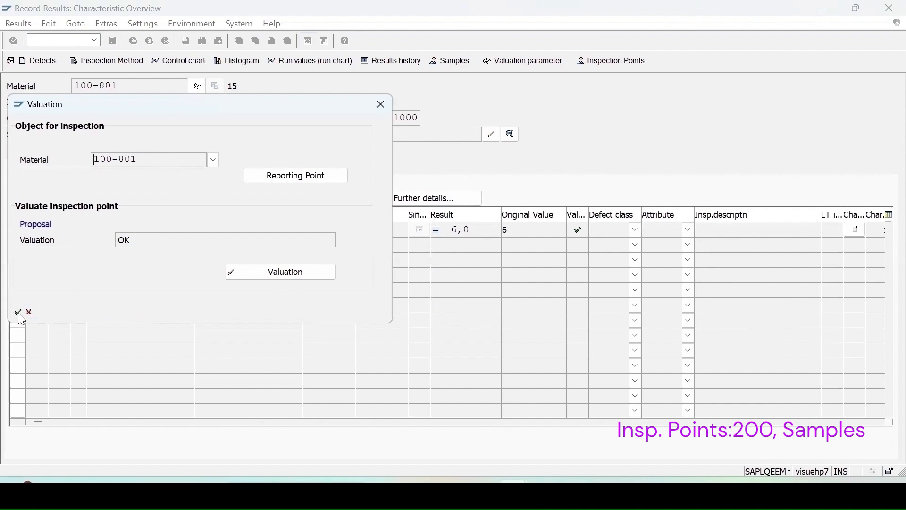
click(19, 312)
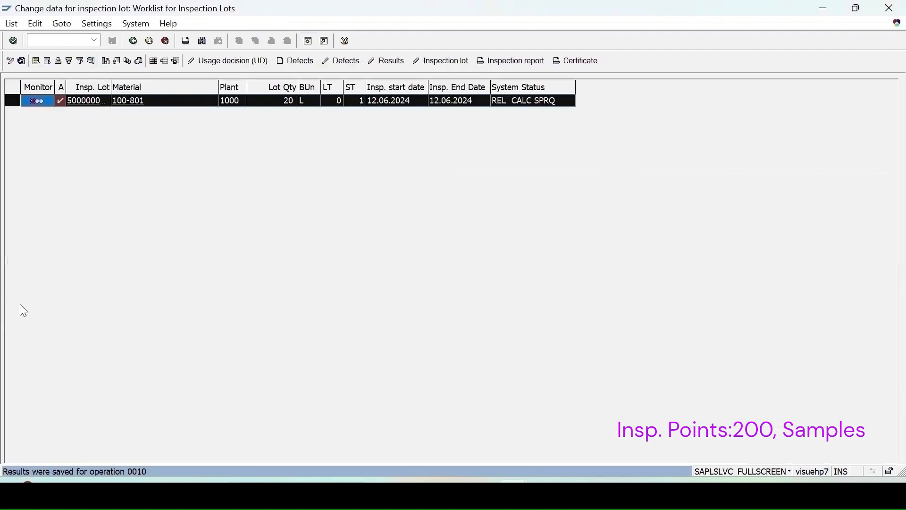
click(21, 61)
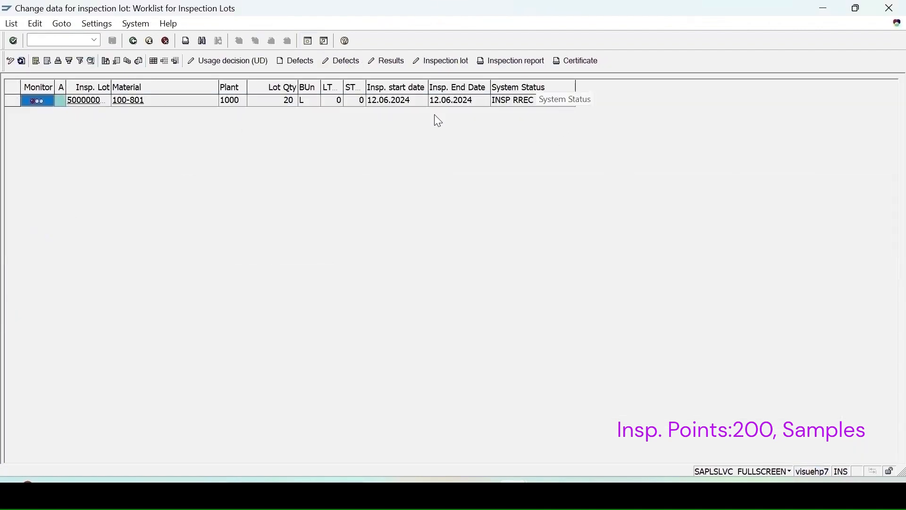
Step: Set the lot's usage decision to code A (Accept) from group 01, and review its physical samples and inspection lot stock
click(242, 61)
click(150, 359)
click(37, 153)
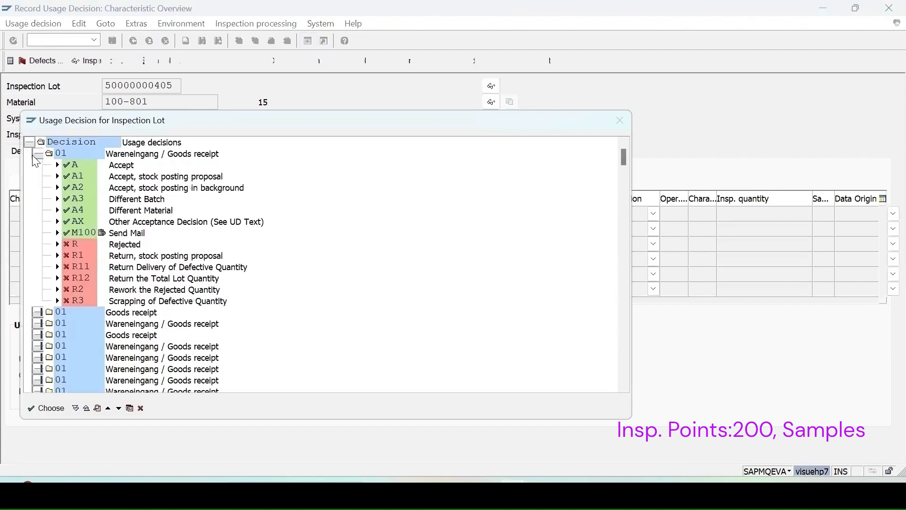
double_click(72, 163)
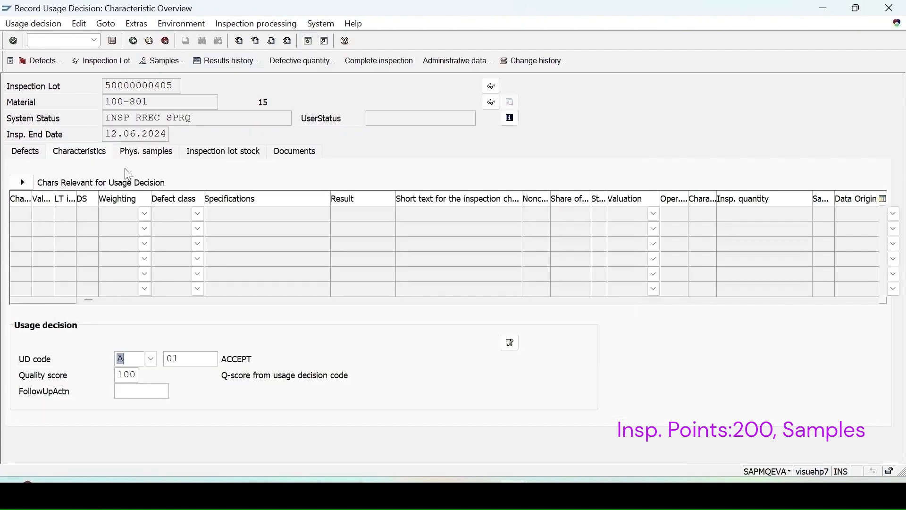
click(154, 158)
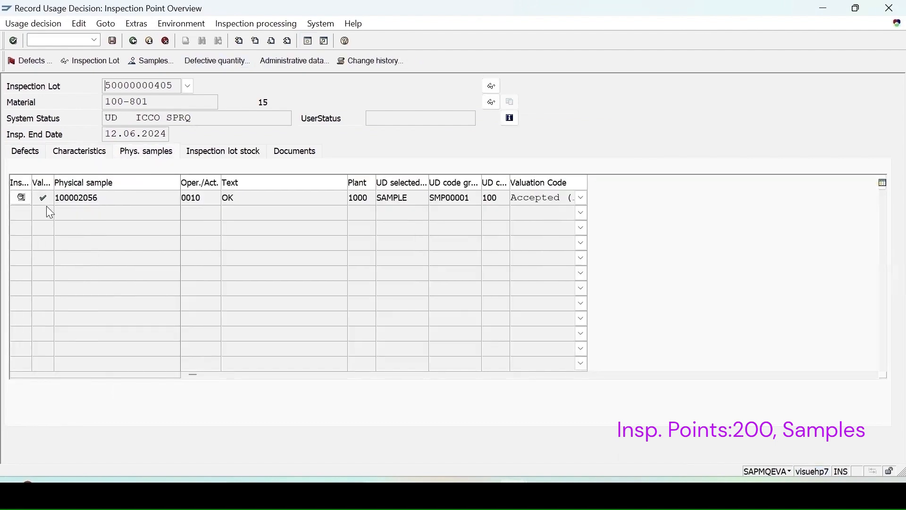
click(218, 155)
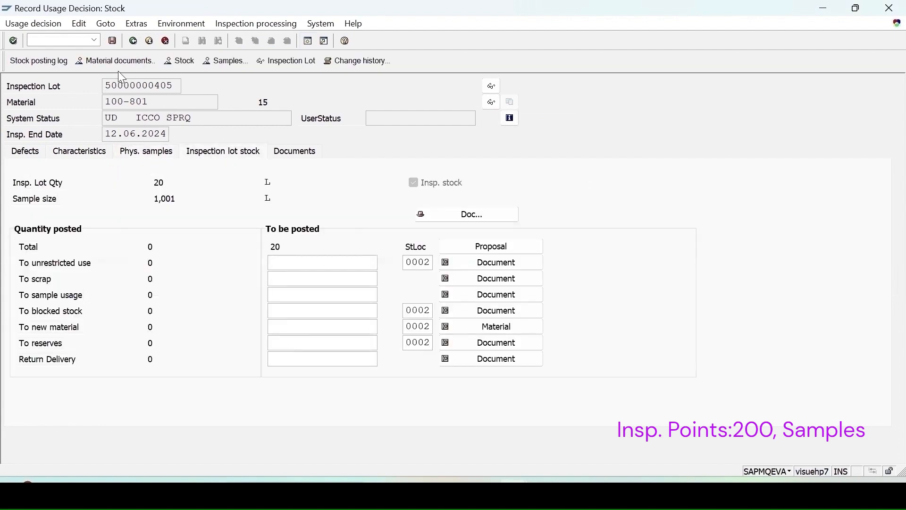
Step: Run transaction mmbe in a new session and display the stock overview for material 100-801 in plant 1000
click(308, 41)
text(mm)
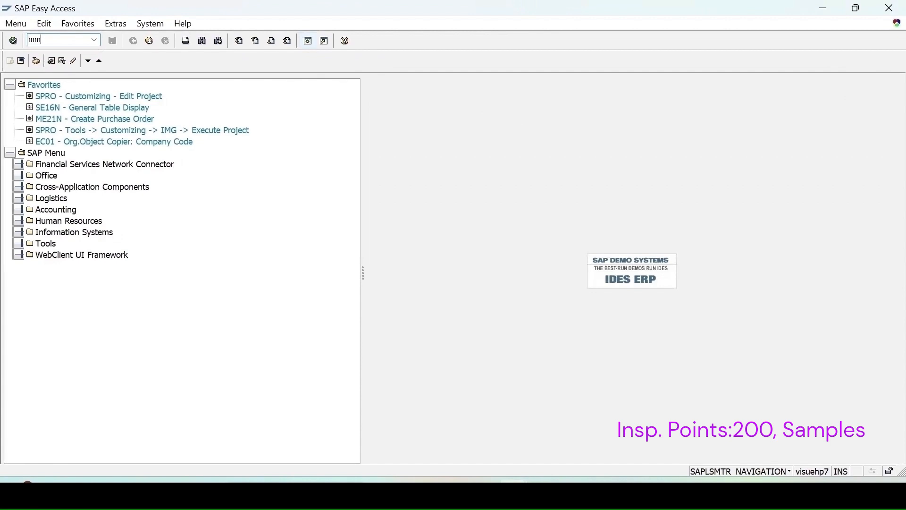
text(be)
key(Return)
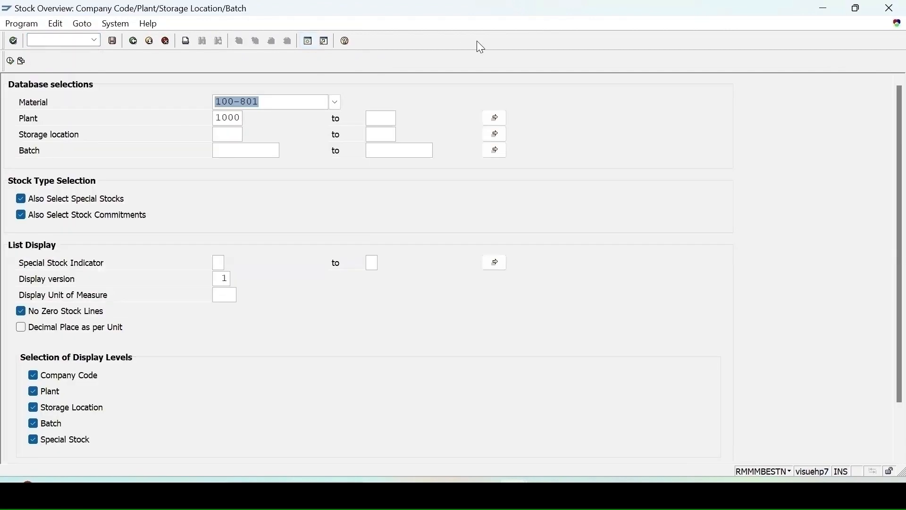
click(11, 62)
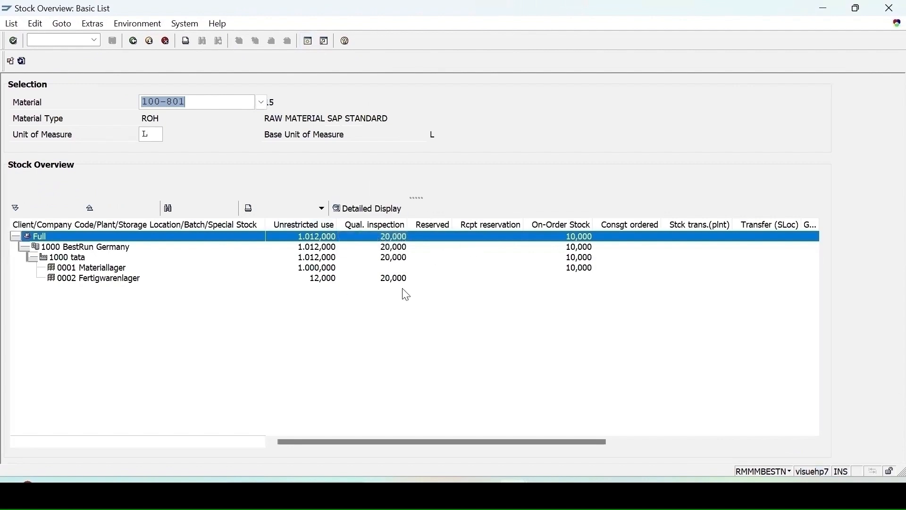
Step: Return to the usage decision, post 20 L to unrestricted use, save it and refresh the worklist
click(534, 445)
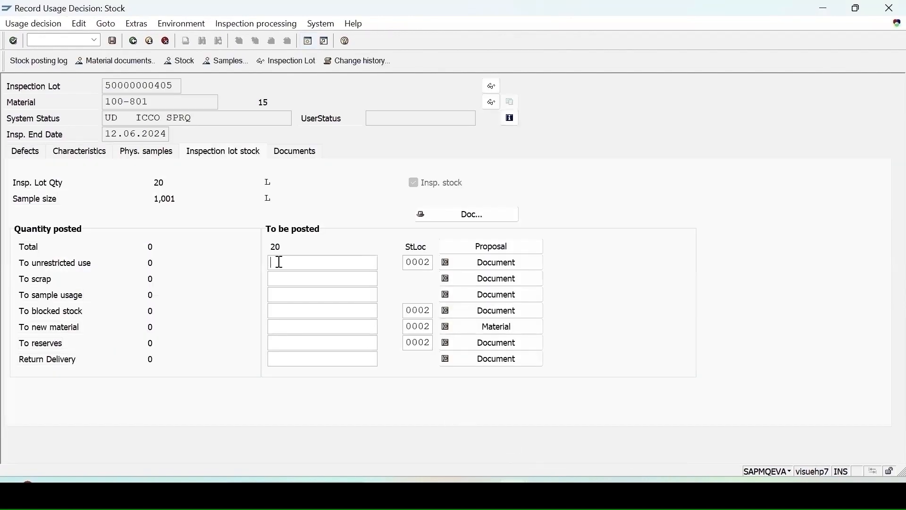
text(20)
click(113, 42)
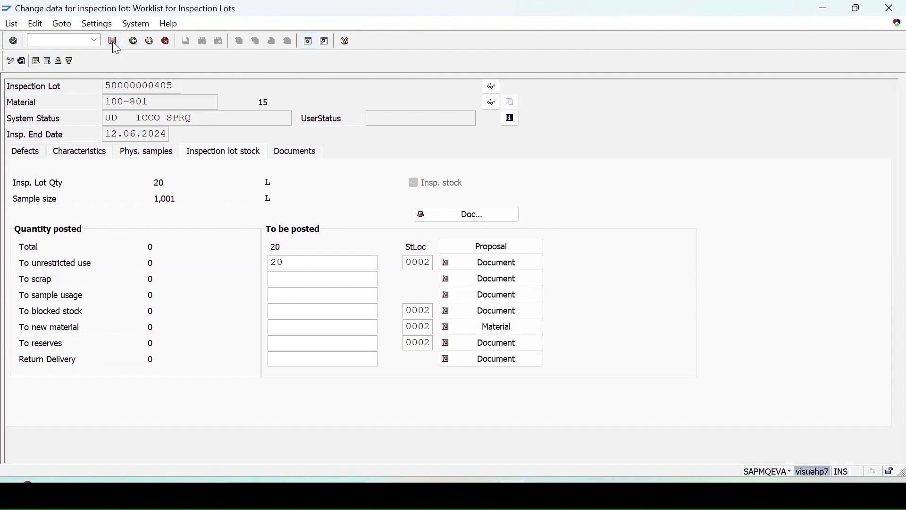
click(24, 65)
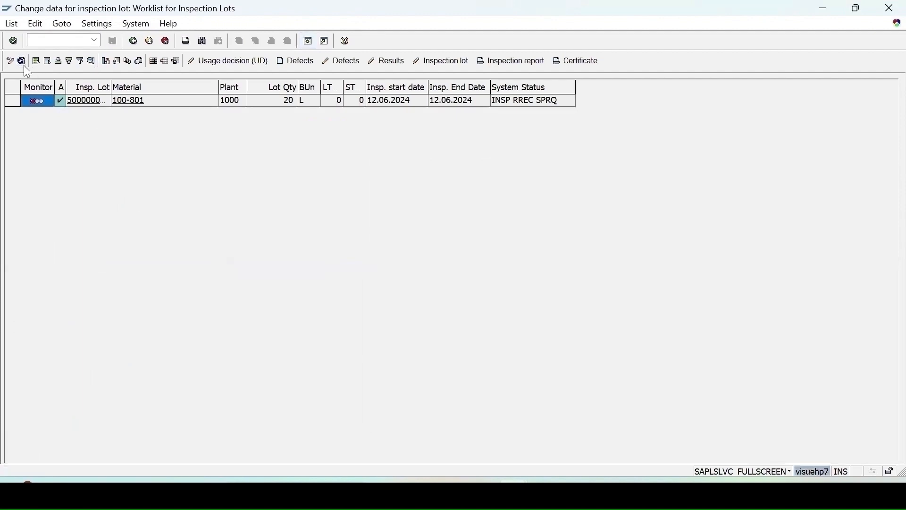
Step: Switch to the stock overview and refresh the quantities for material 100-801
mouse_move(540, 477)
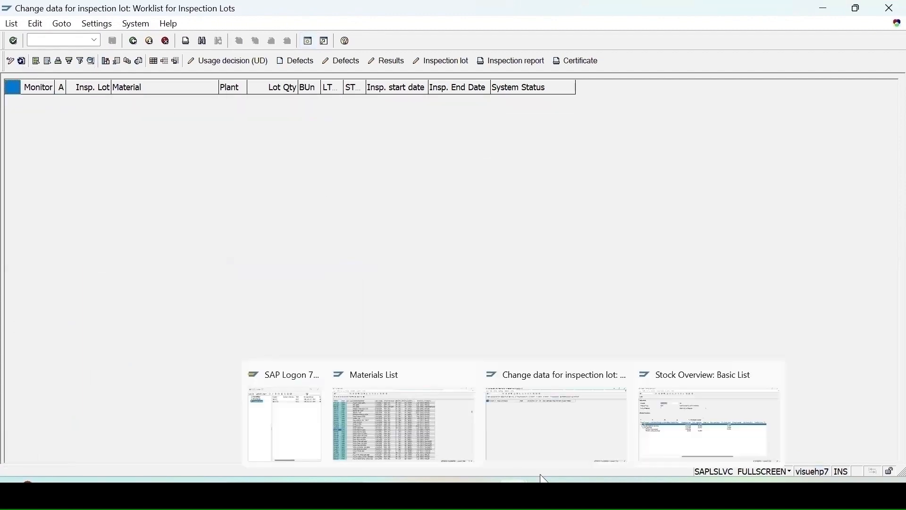
click(679, 444)
click(21, 61)
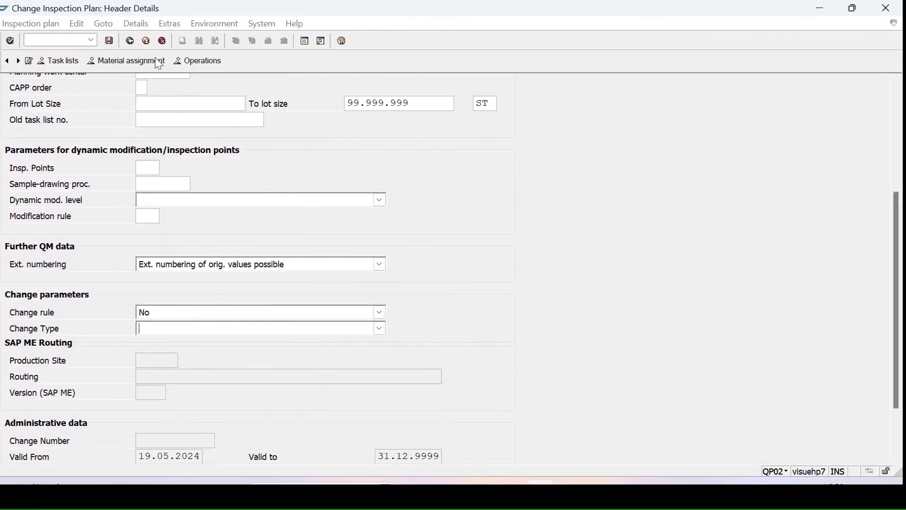
Step: Add a material assignment for material 100-110 in plant 1000 to inspection plan group 274, group counter 2
scroll(139, 76, up, 10)
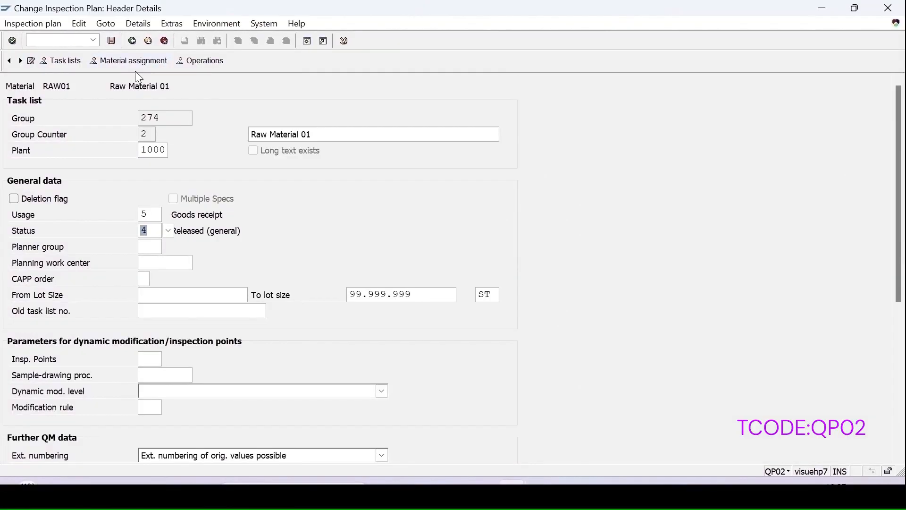
click(109, 62)
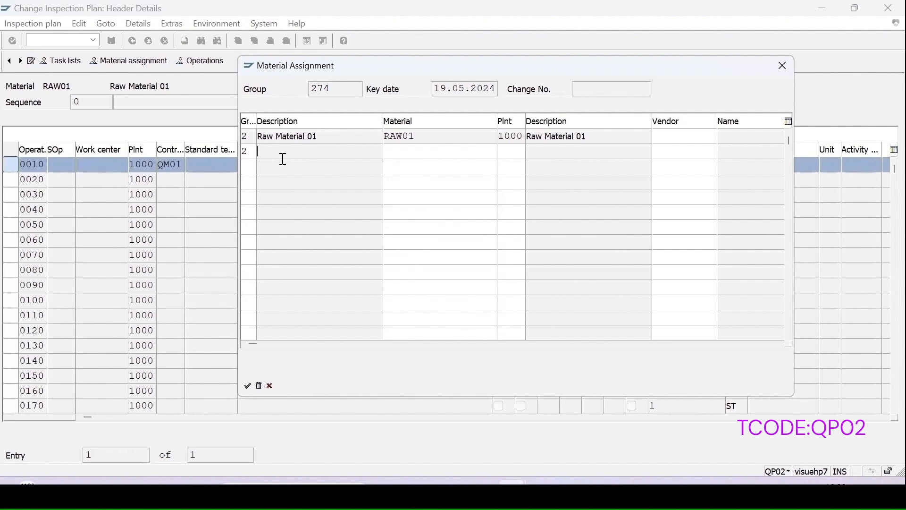
click(391, 151)
text(100-110)
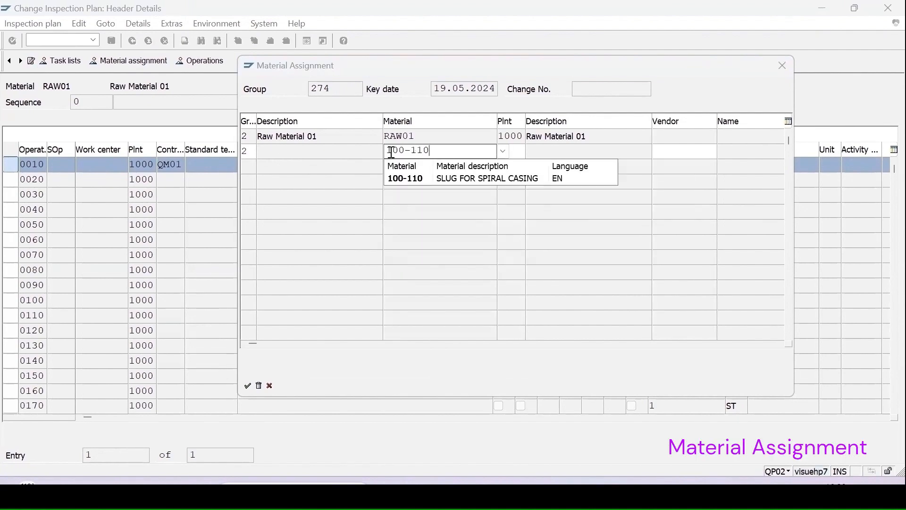
key(Return)
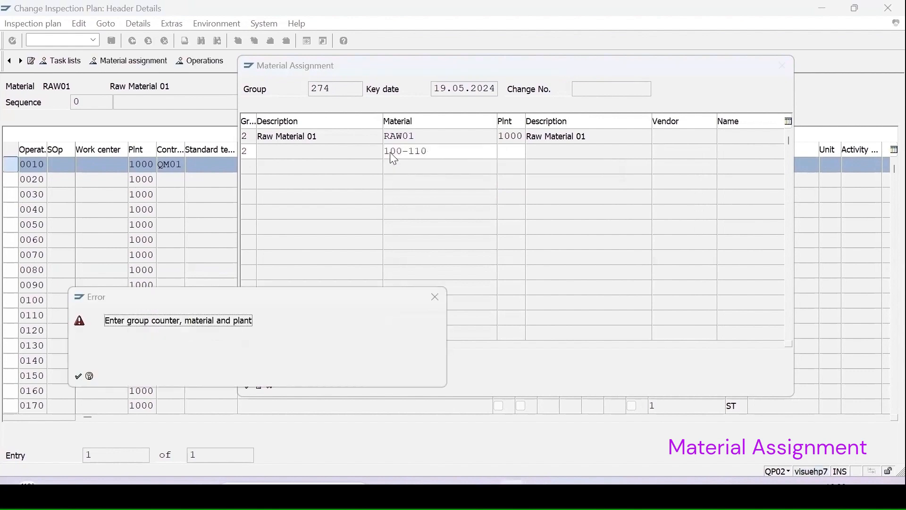
click(77, 377)
click(515, 151)
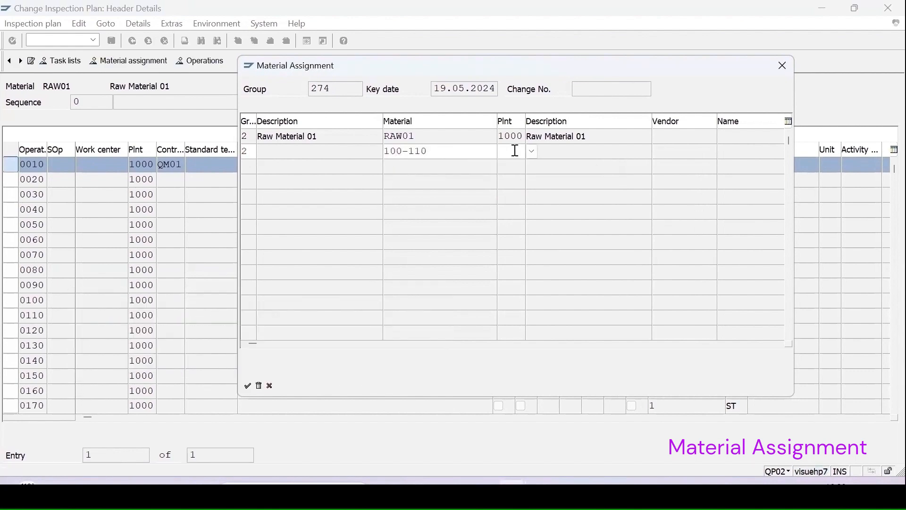
text(1000)
key(Return)
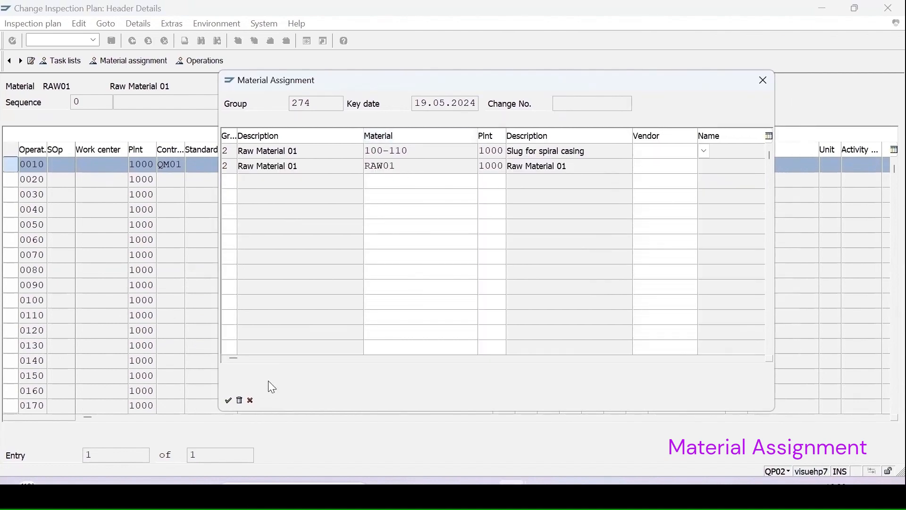
Step: Examine the vendor, customer, search field and multiple specification columns of the material assignment table
drag(236, 358, 281, 358)
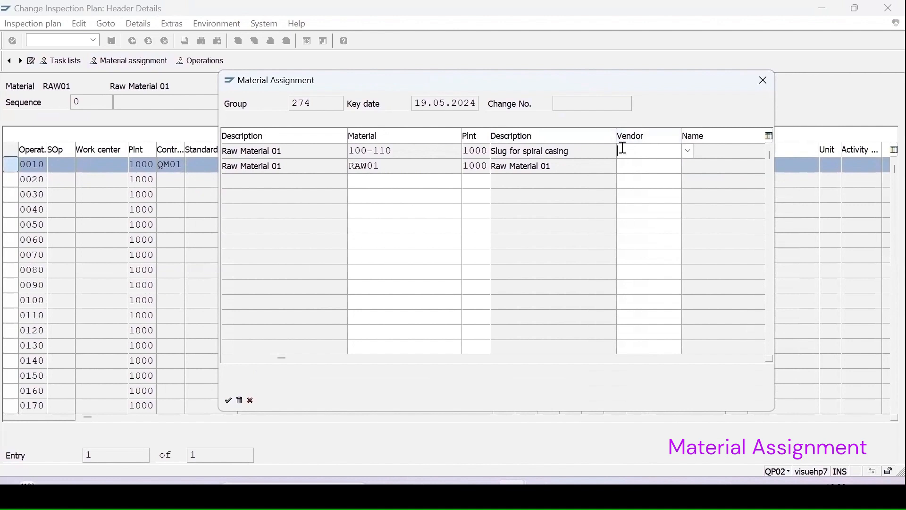
drag(281, 359, 384, 359)
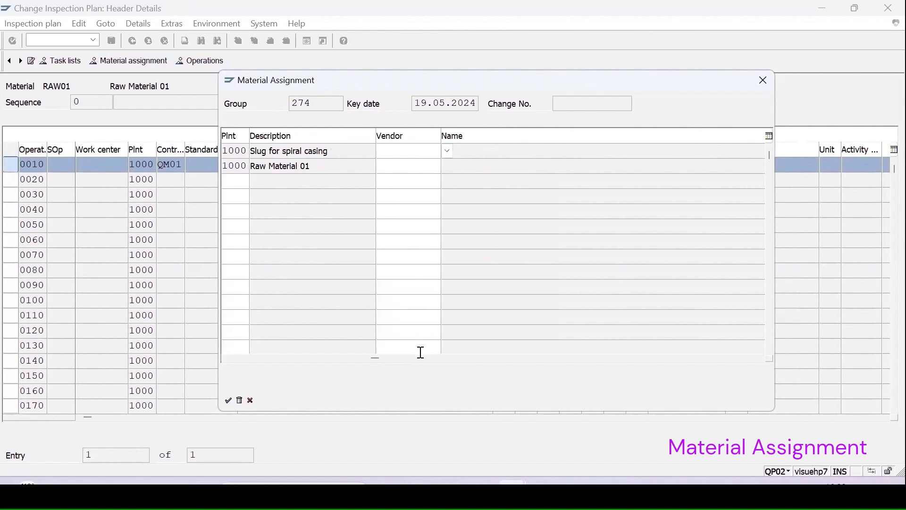
click(403, 359)
click(466, 358)
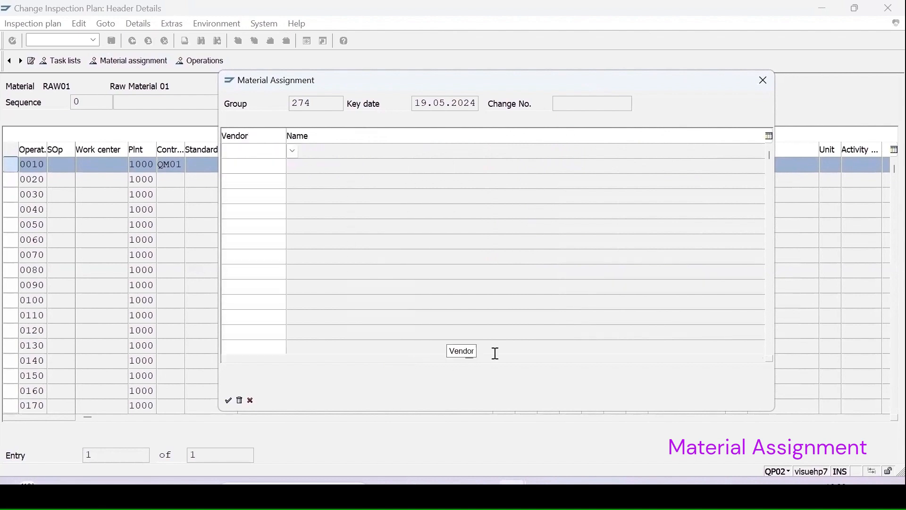
click(498, 357)
click(544, 357)
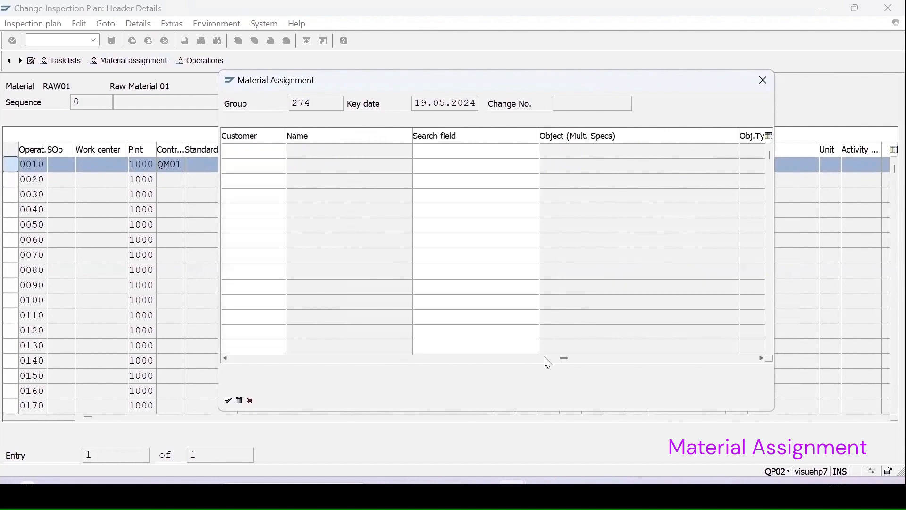
click(588, 358)
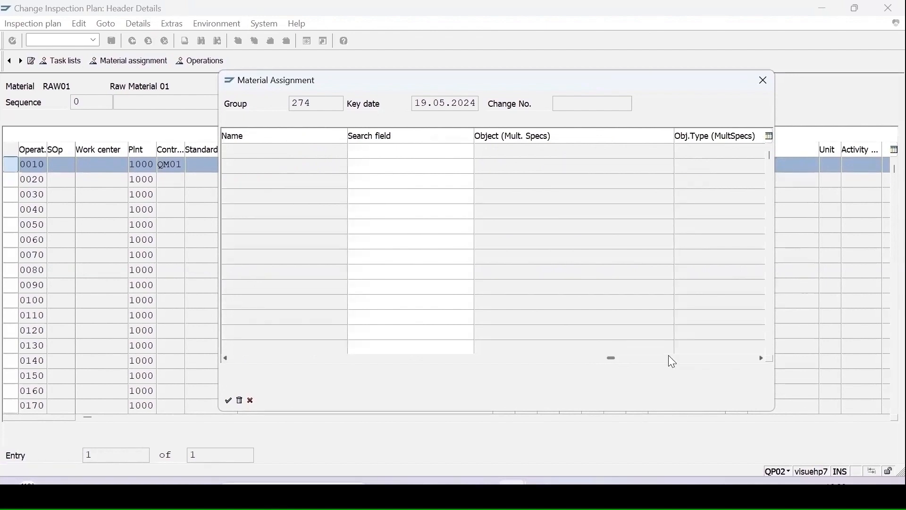
click(668, 357)
click(636, 358)
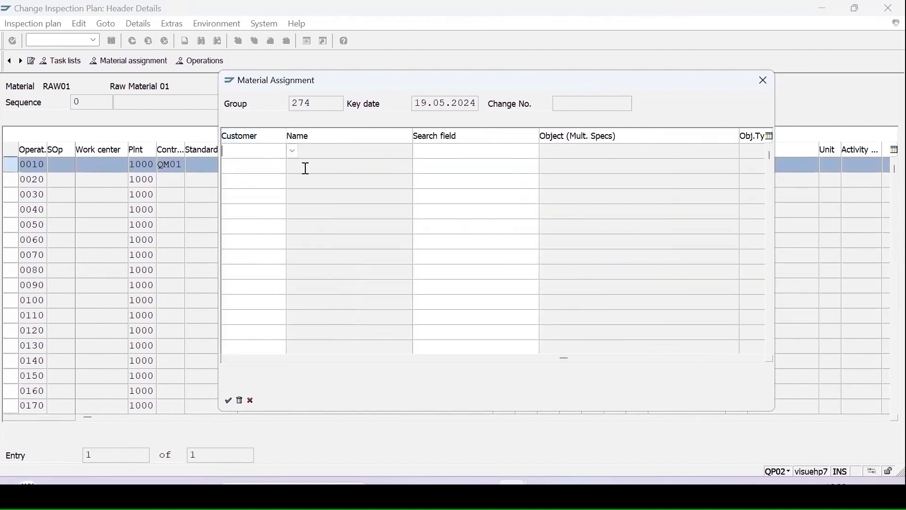
scroll(291, 160, left, 7)
click(399, 164)
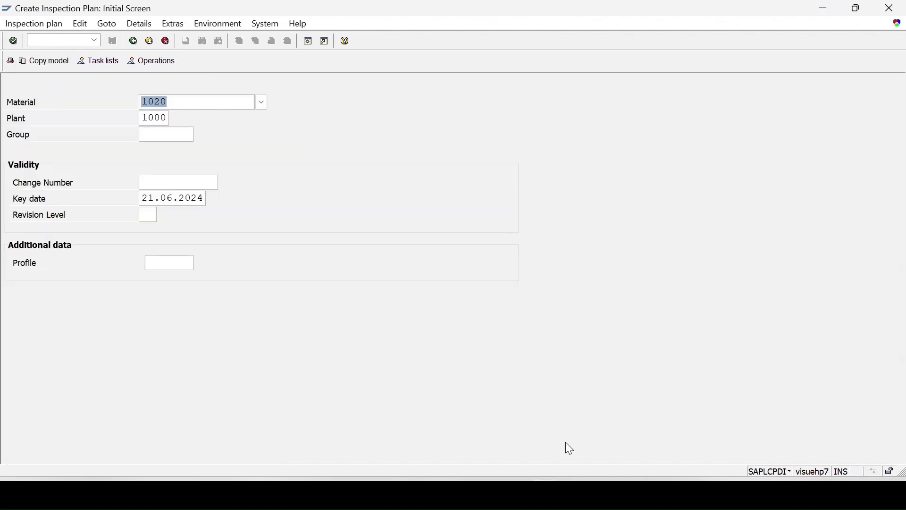
Step: Start a new inspection plan for material 1020 in plant 1000 with usage 5 (goods receipt) and status 4 (released)
key(Return)
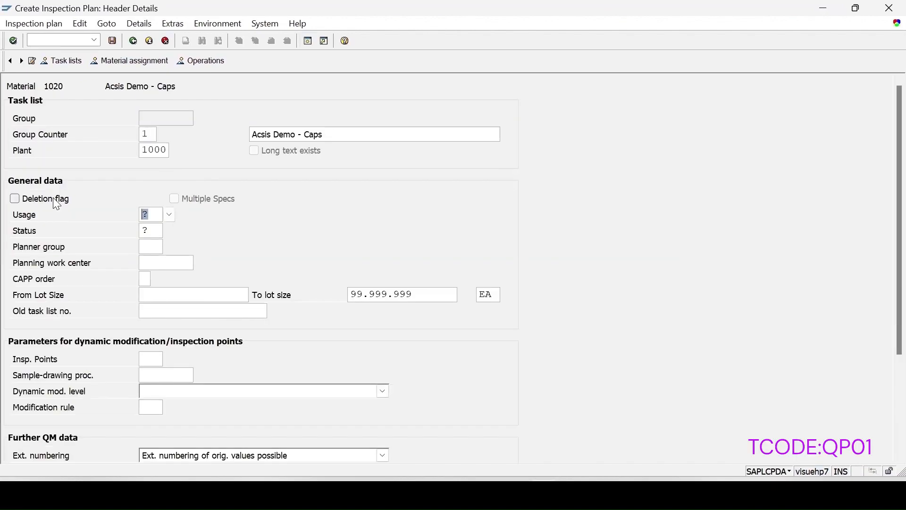
text(5)
key(Tab)
text(4)
key(Return)
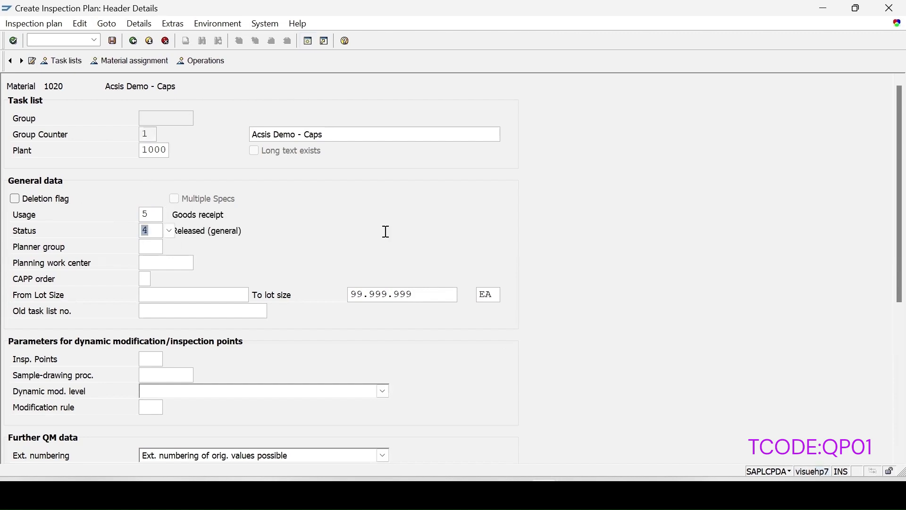
Step: Enter operation 0010 in the plan with control key QM01 and the description Inspection
click(193, 63)
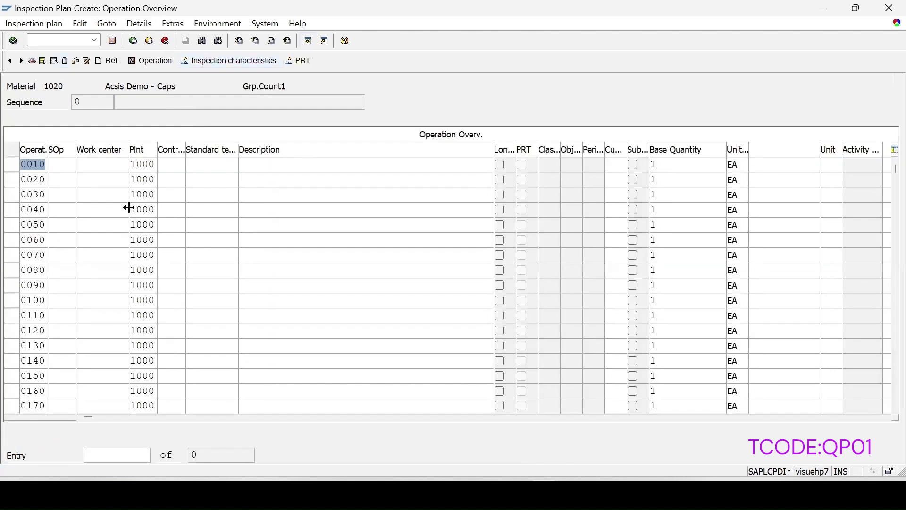
click(173, 161)
click(180, 178)
click(265, 167)
click(265, 168)
click(258, 180)
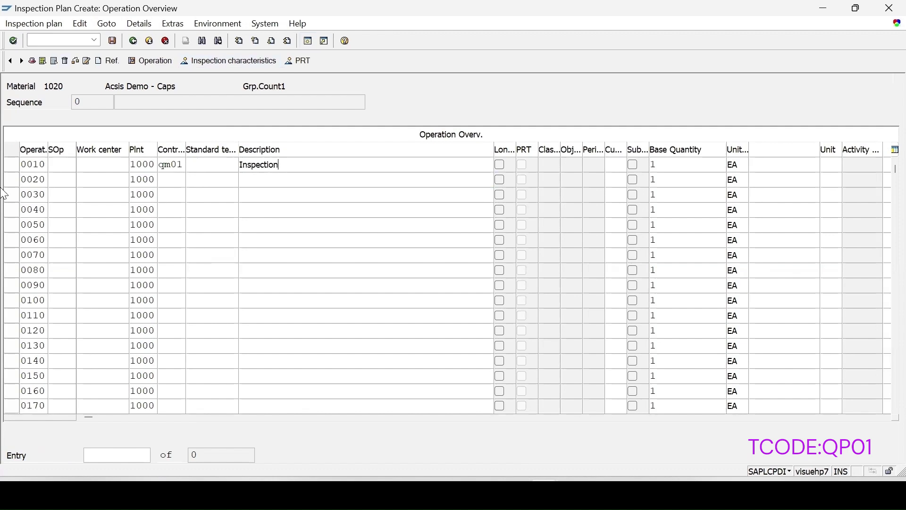
Step: Copy the SIZE characteristic from material 100-110's inspection plan into the characteristics of operation 0010
click(11, 164)
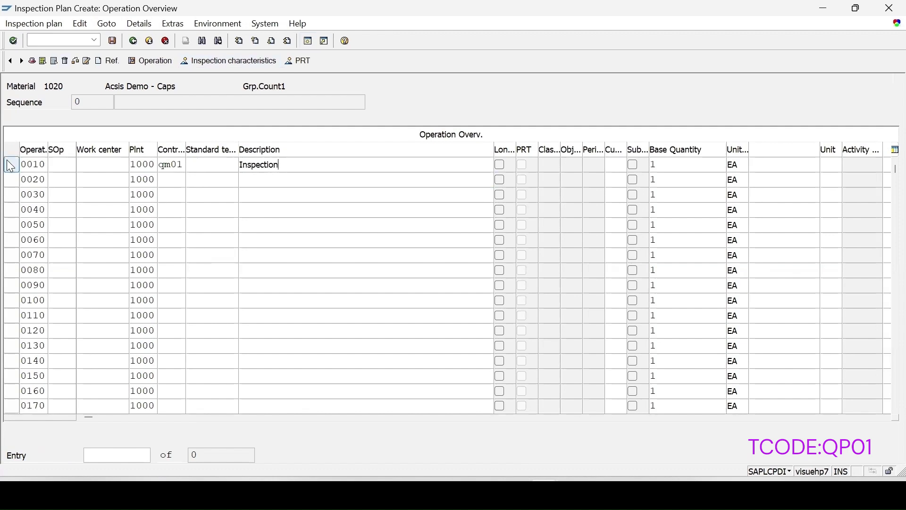
click(223, 62)
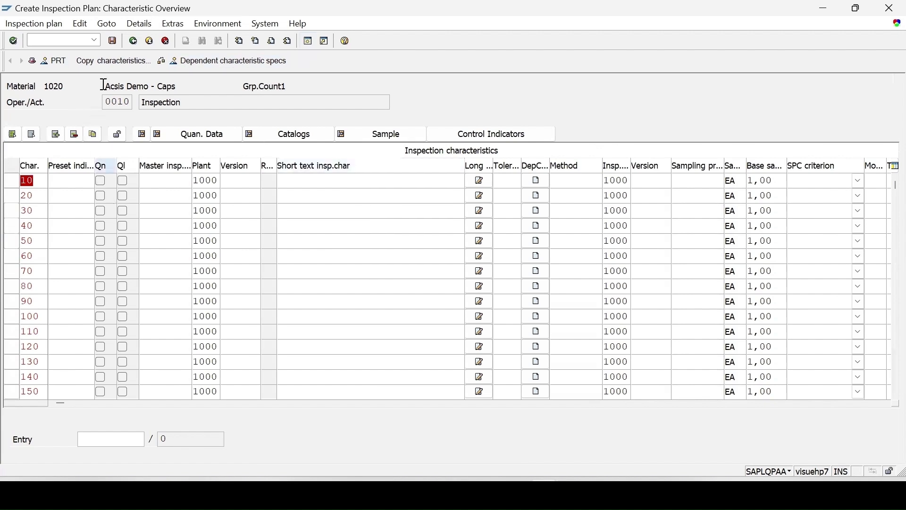
click(118, 63)
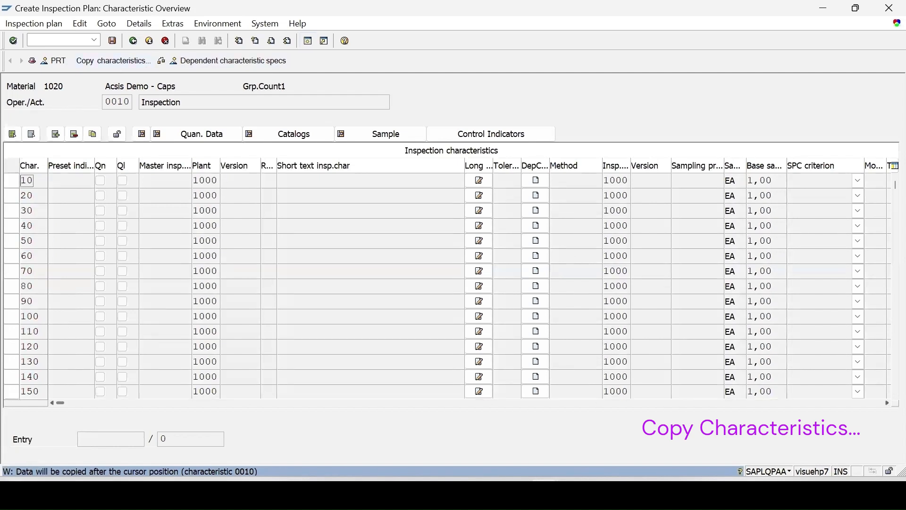
key(Return)
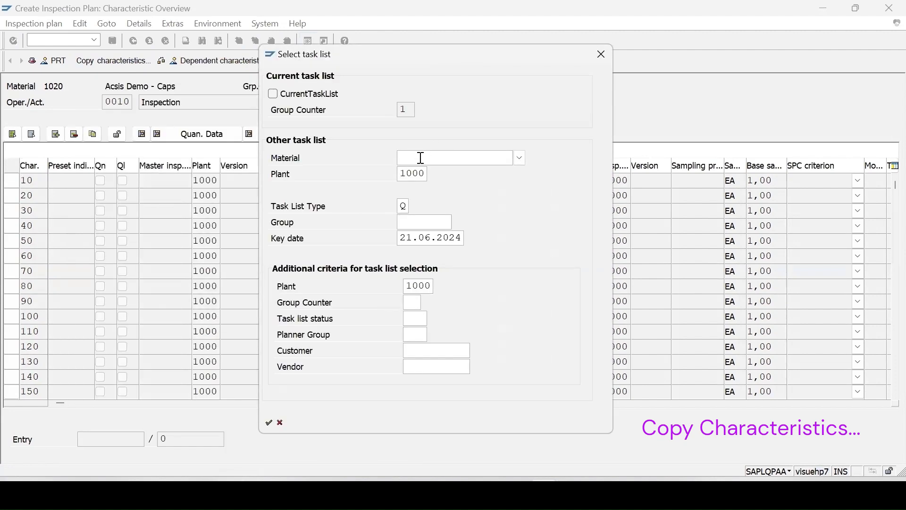
click(422, 158)
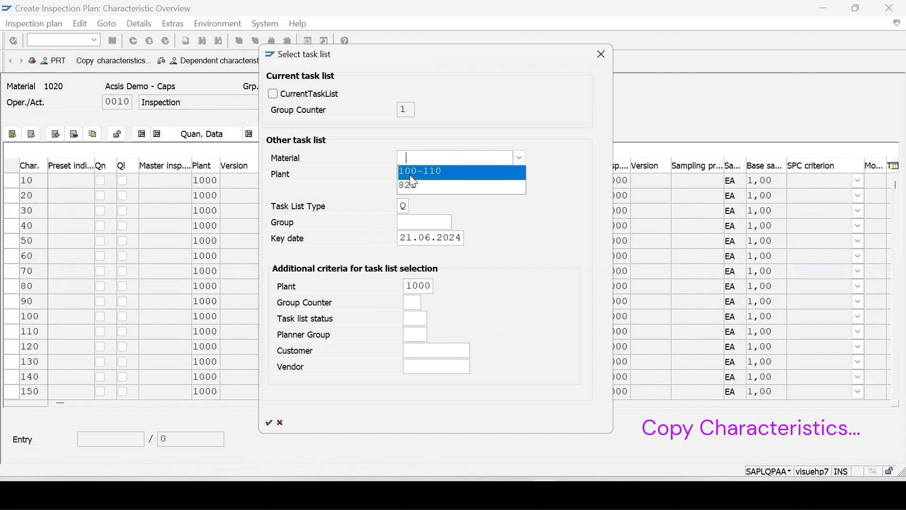
click(414, 176)
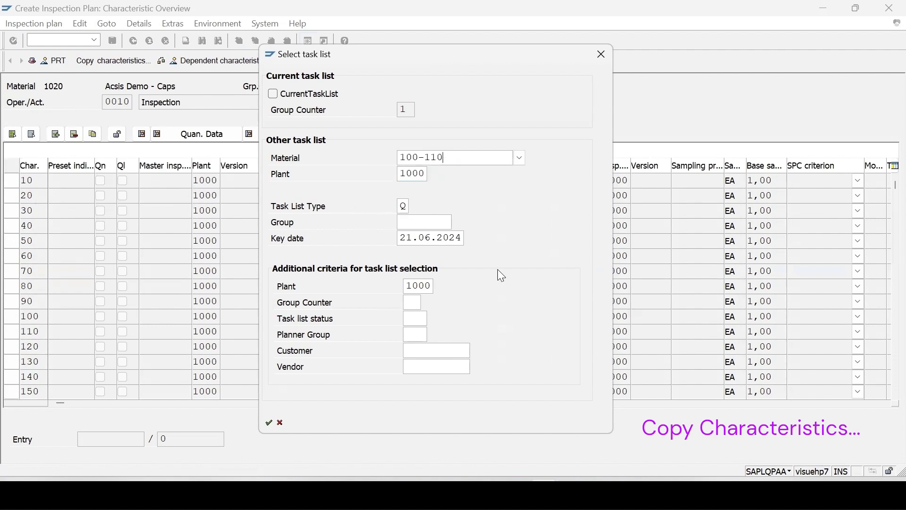
key(Return)
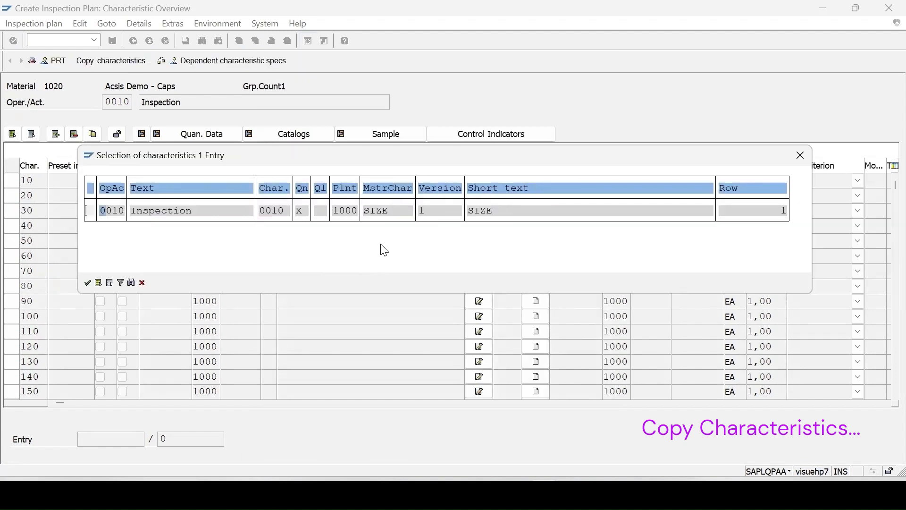
click(91, 211)
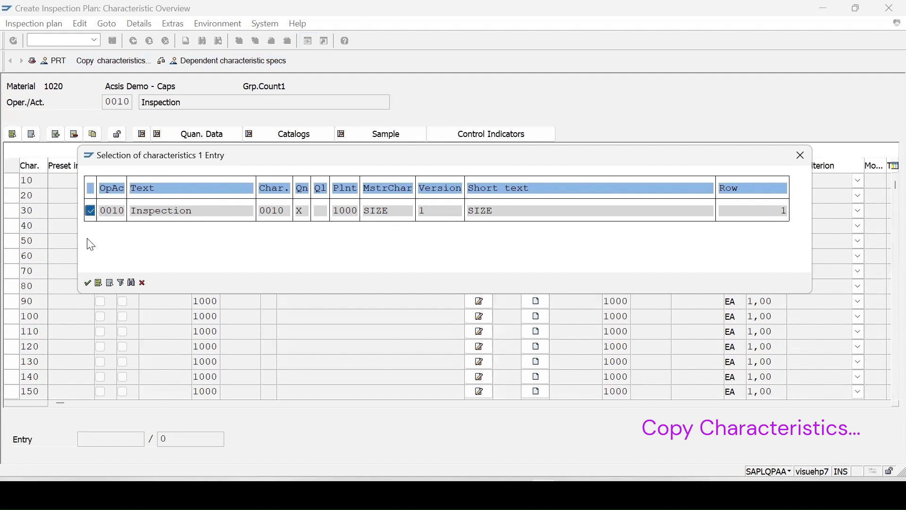
click(87, 284)
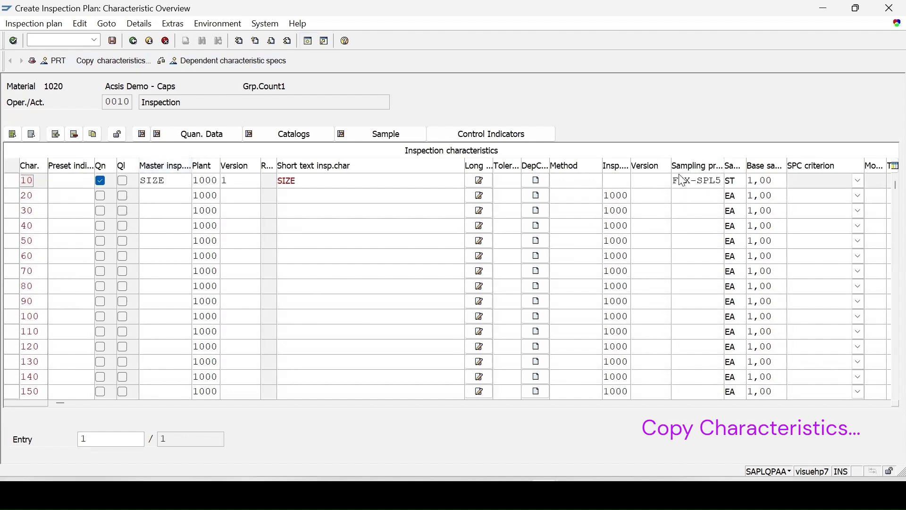
Step: Review the control indicators of the copied SIZE characteristic and accept both sets of settings
click(8, 185)
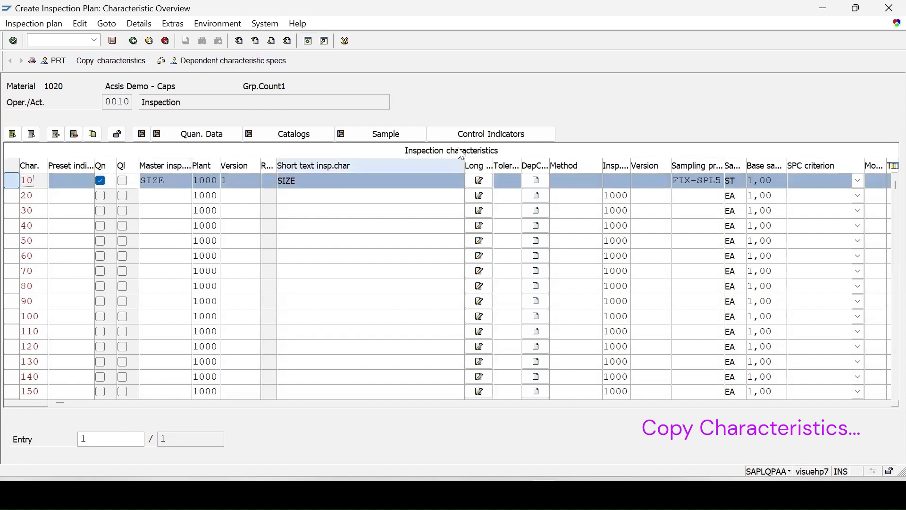
click(491, 134)
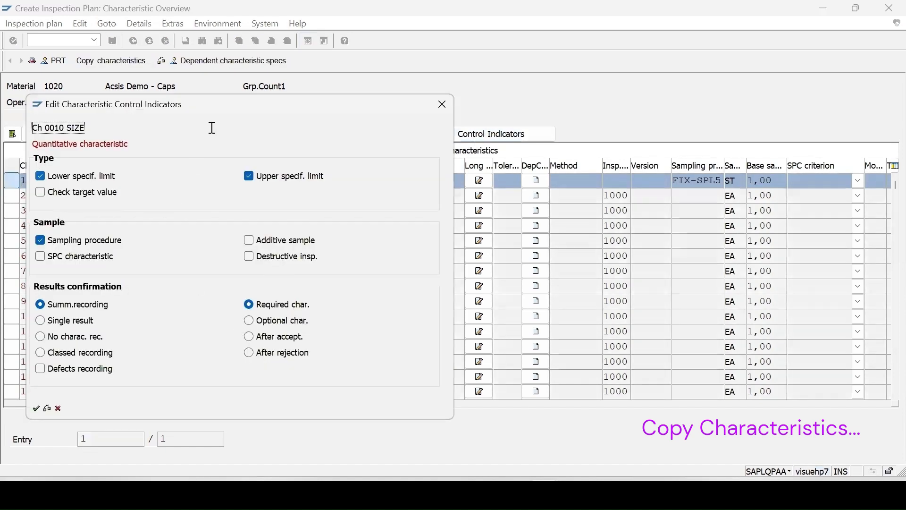
drag(231, 106, 467, 105)
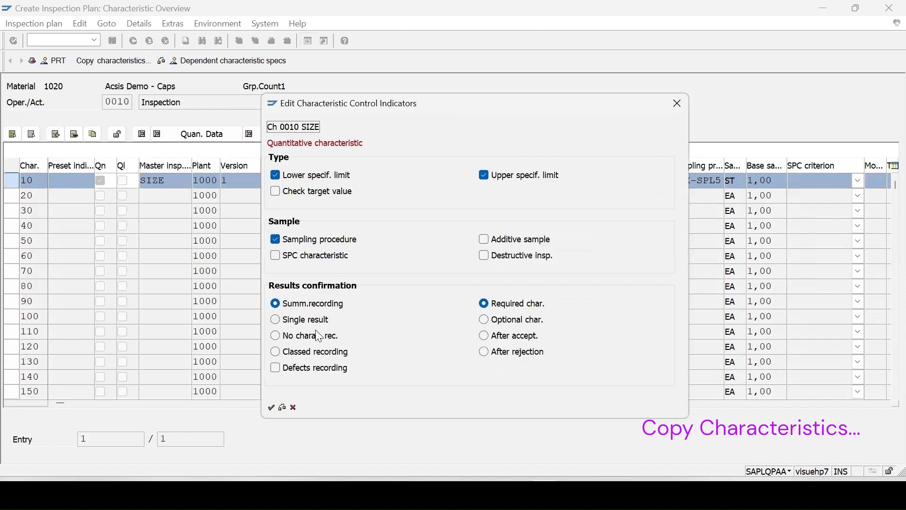
click(271, 409)
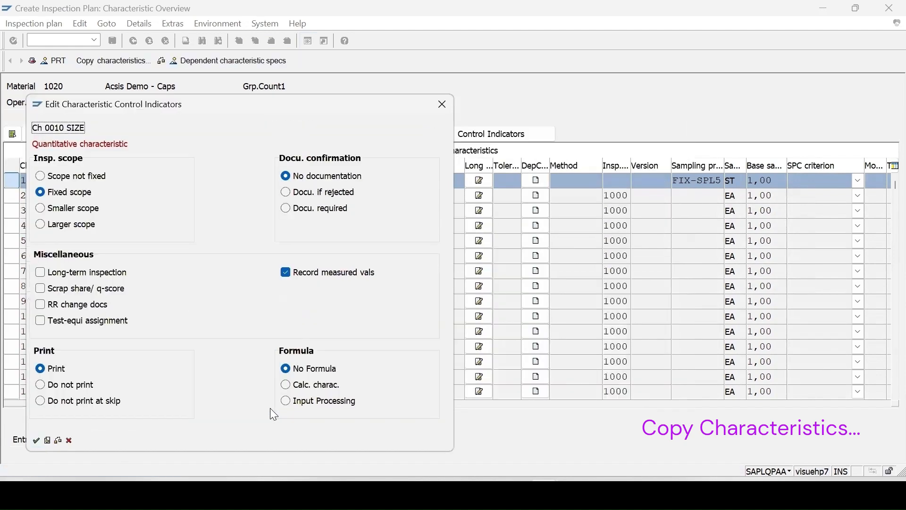
click(35, 441)
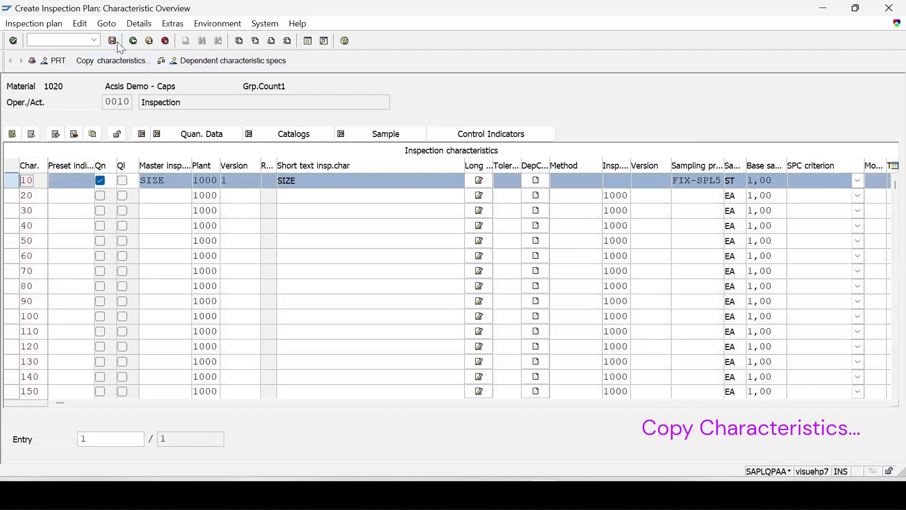
Step: Save the new inspection plan for material 1020, then reopen it for changes to check operation 0010's characteristics and save again
click(112, 41)
click(34, 23)
click(42, 74)
key(Return)
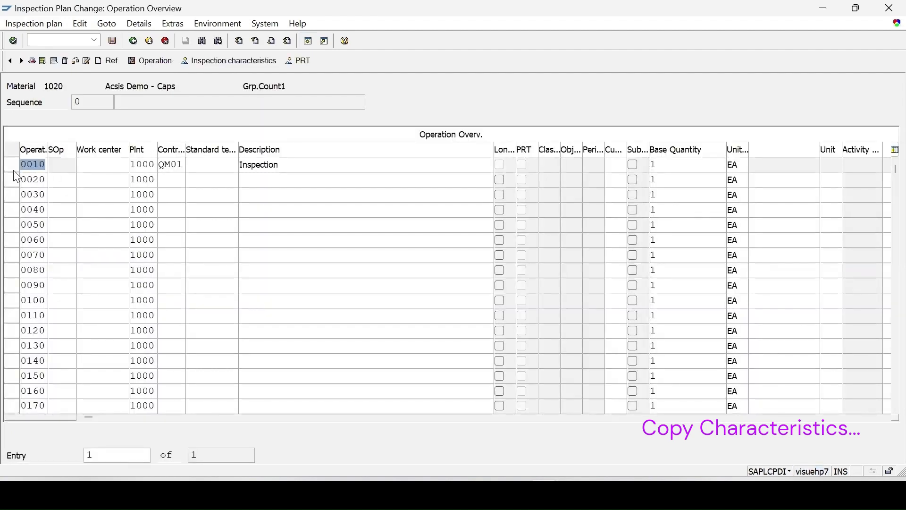
click(11, 165)
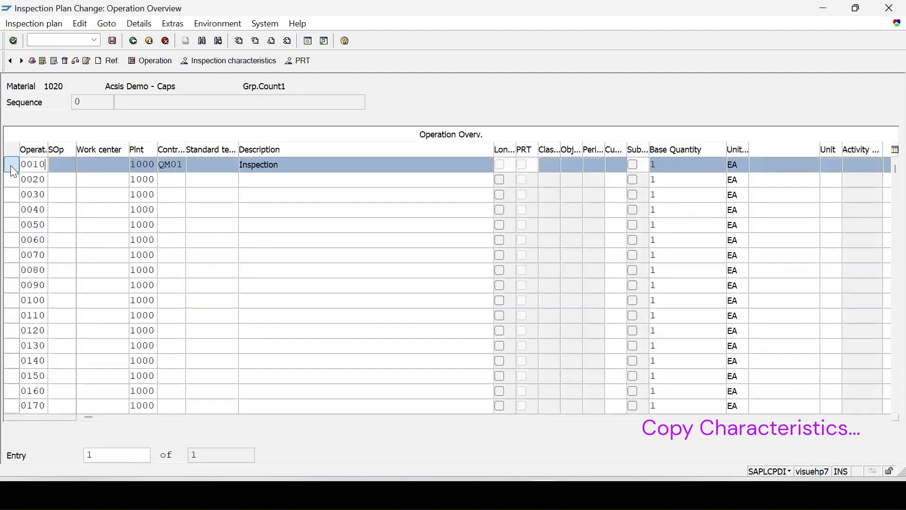
click(233, 61)
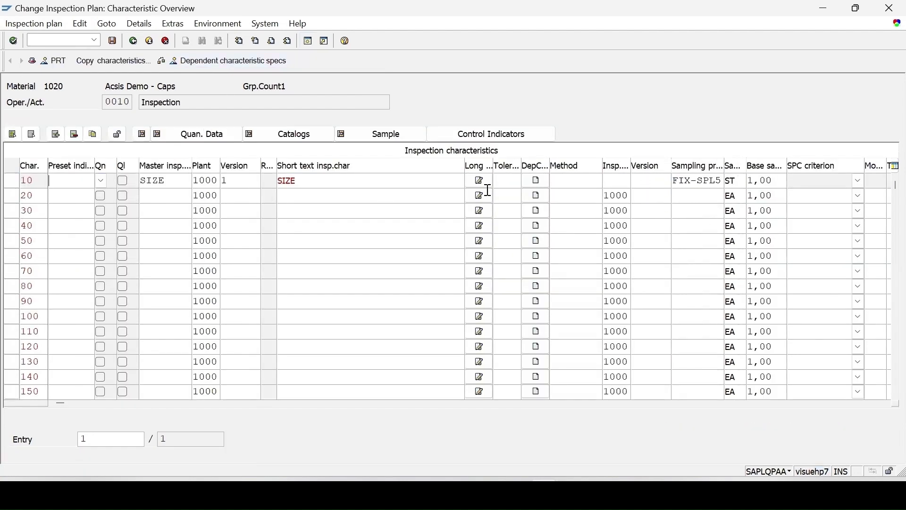
click(113, 40)
Step: Start transaction QA01 to create a manual inspection lot for material 1020, plant 1000, with lot origin 89
click(47, 40)
text(/nqa01)
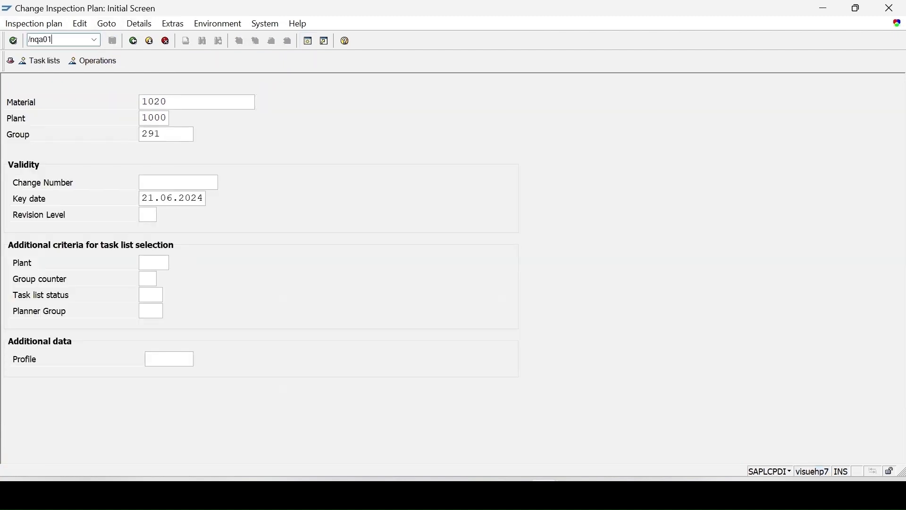
key(Return)
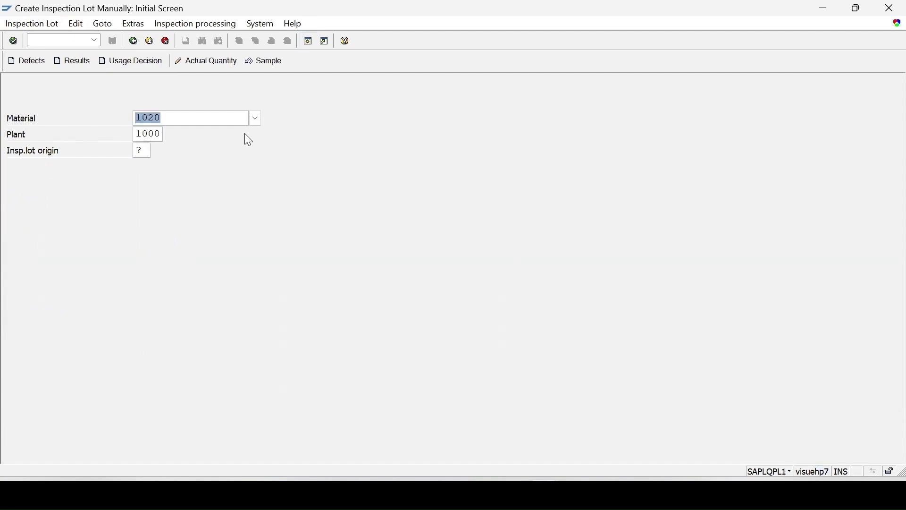
click(143, 152)
text(89)
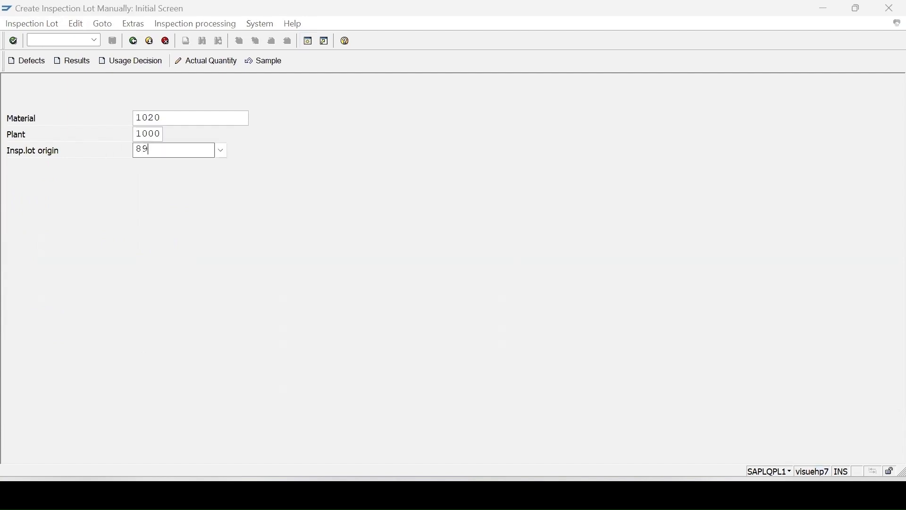
key(Return)
Step: Enter batch 123 and an inspection lot quantity of 10 EA, and continue to the inspection specifications
click(117, 134)
text(123)
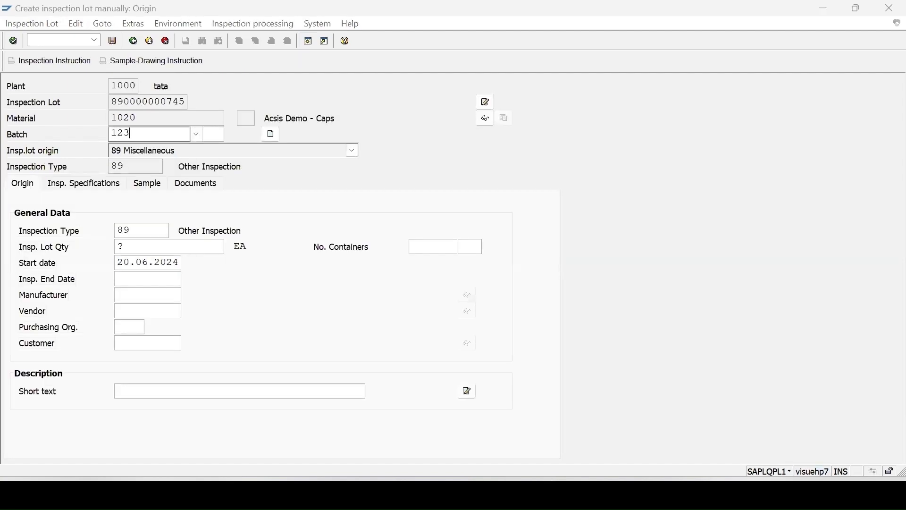
click(117, 246)
text(10)
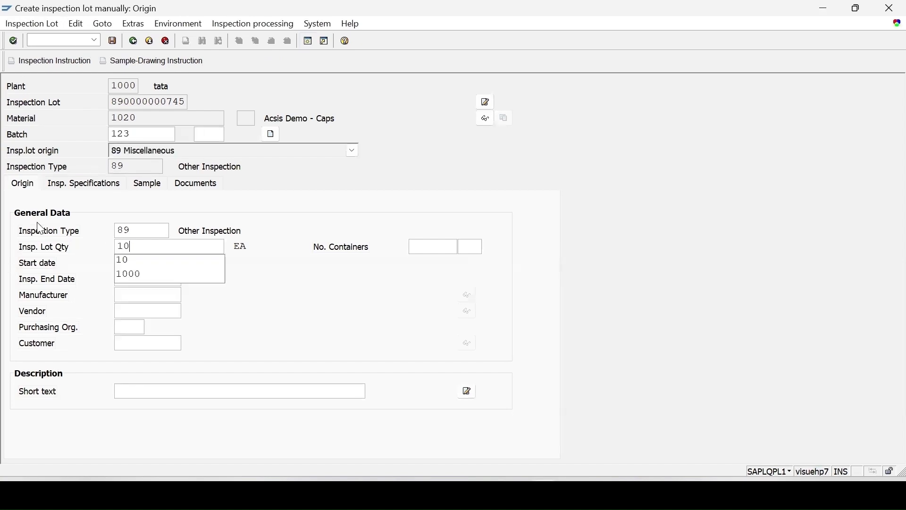
key(Return)
key(Return)
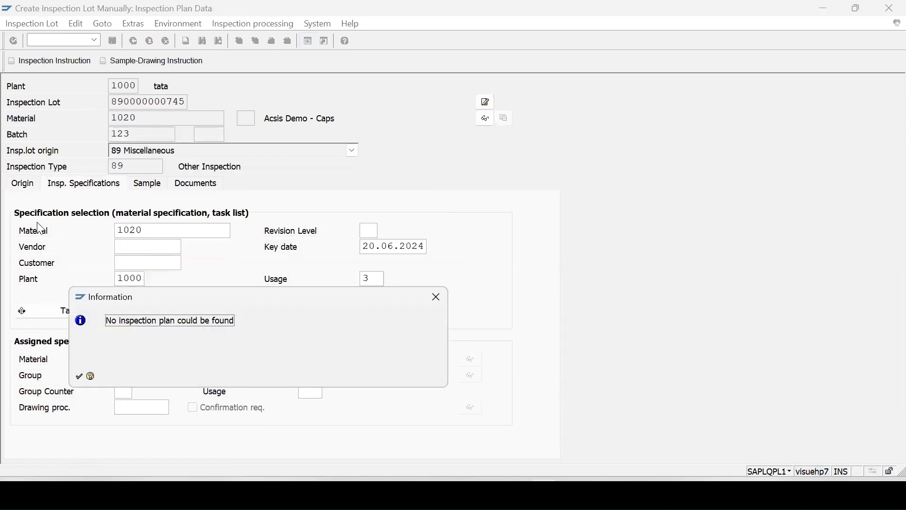
key(Return)
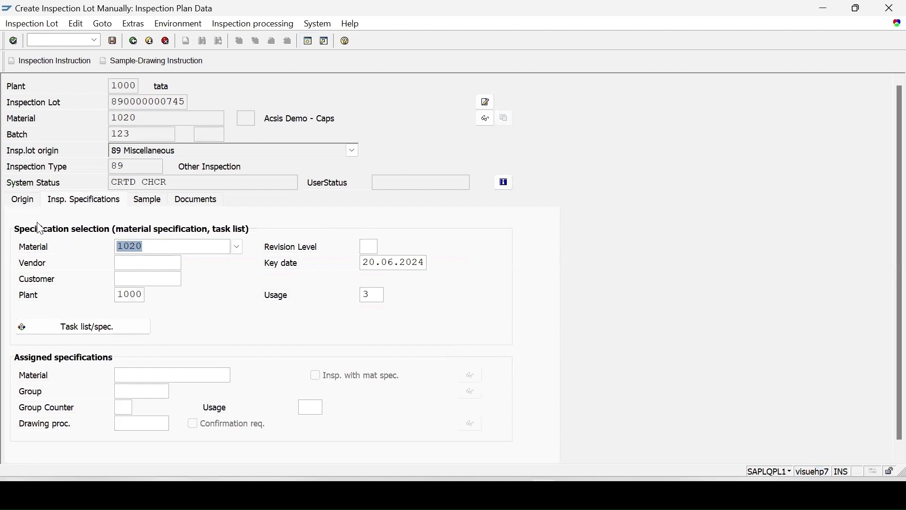
Step: Set the specification usage to 5 and the key date to 21.06.2024, and assign the matching inspection plan to the lot
double_click(379, 298)
text(5)
click(123, 323)
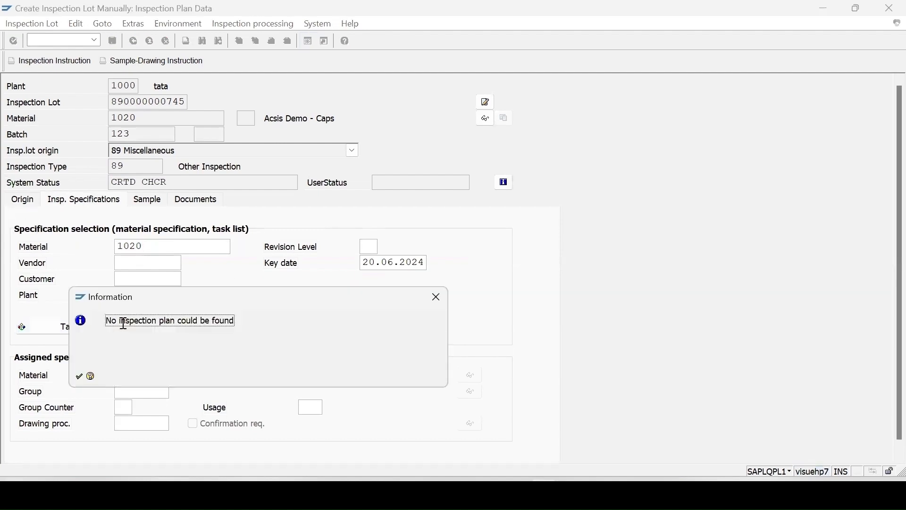
click(79, 377)
click(376, 263)
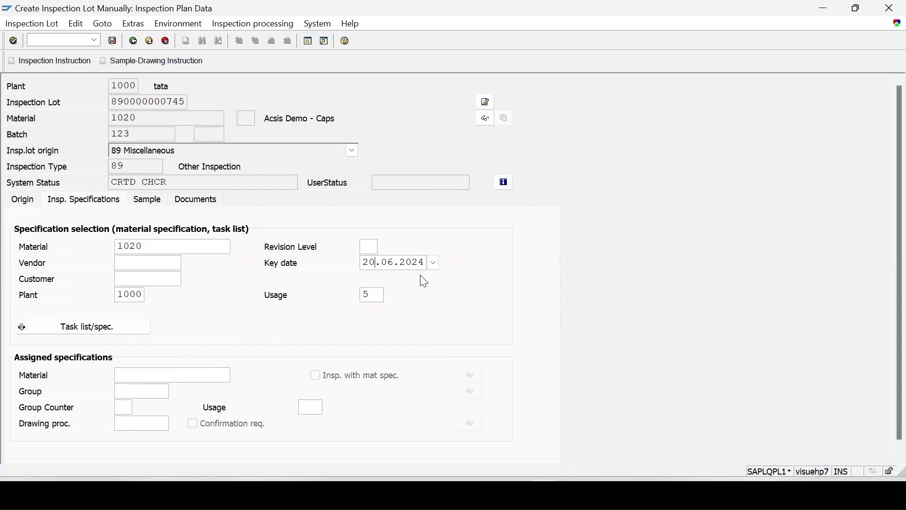
key(BackSpace)
text(1)
click(57, 328)
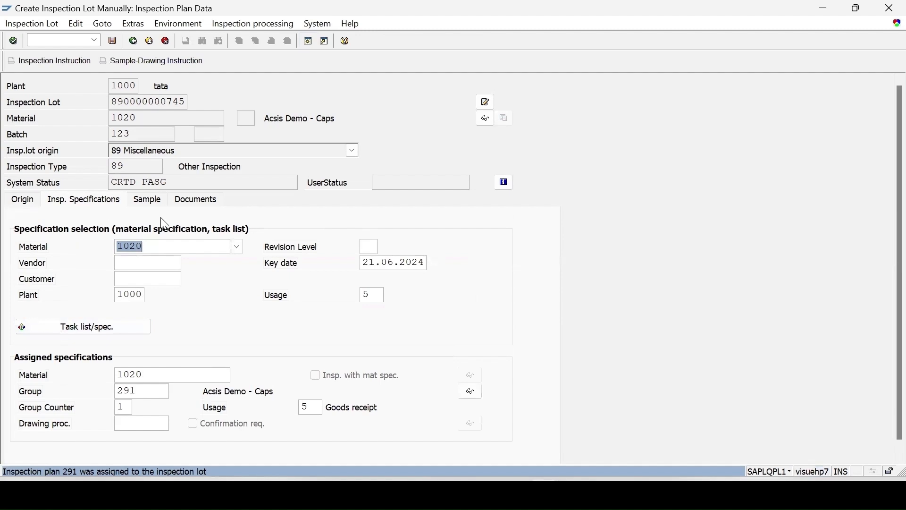
Step: Calculate the inspection lot's sample size and save the lot
click(153, 204)
click(70, 296)
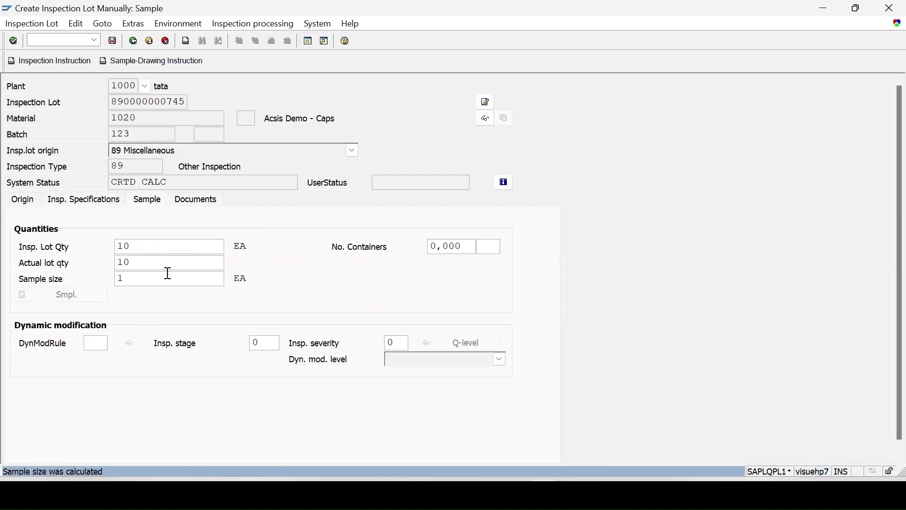
click(112, 41)
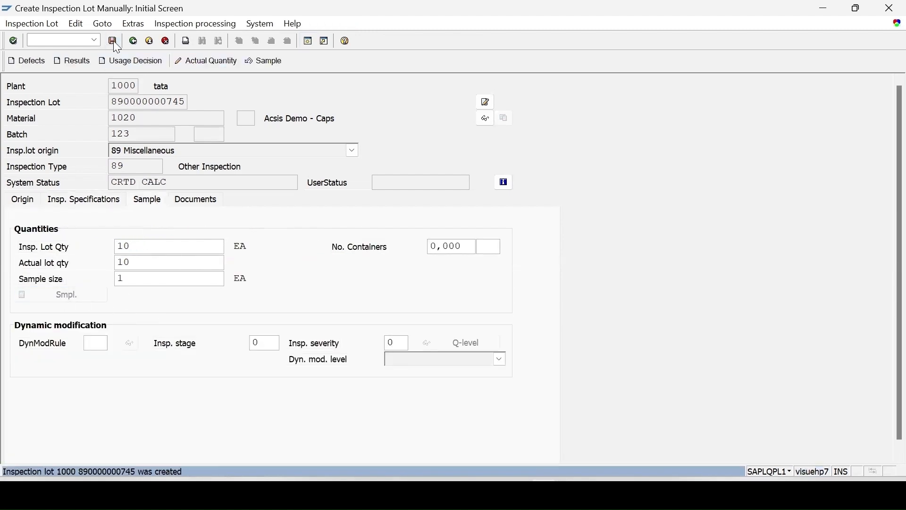
Step: Record a result of 5 for the SIZE characteristic of the new inspection lot and save the results
click(75, 62)
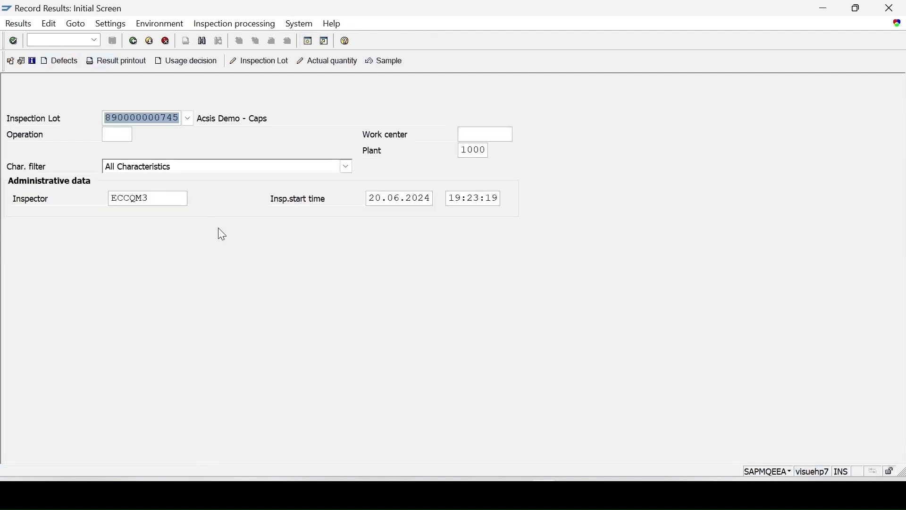
key(Return)
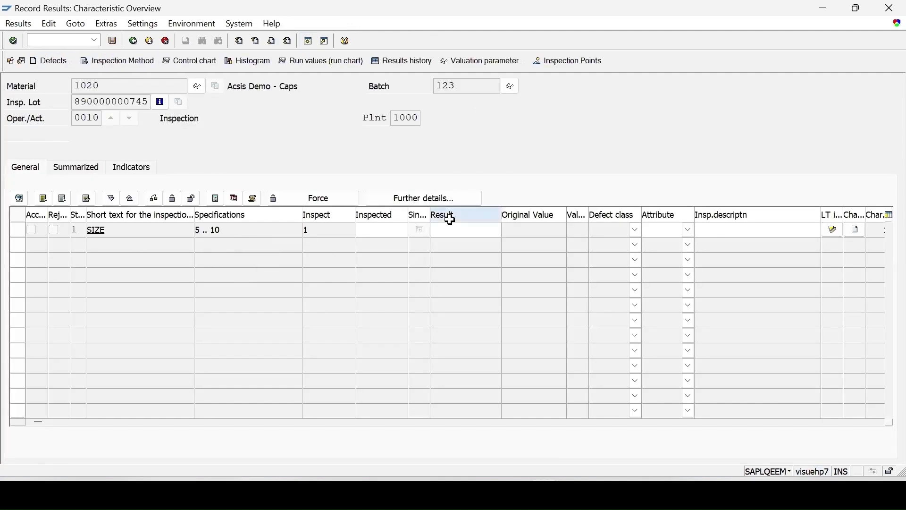
text(5)
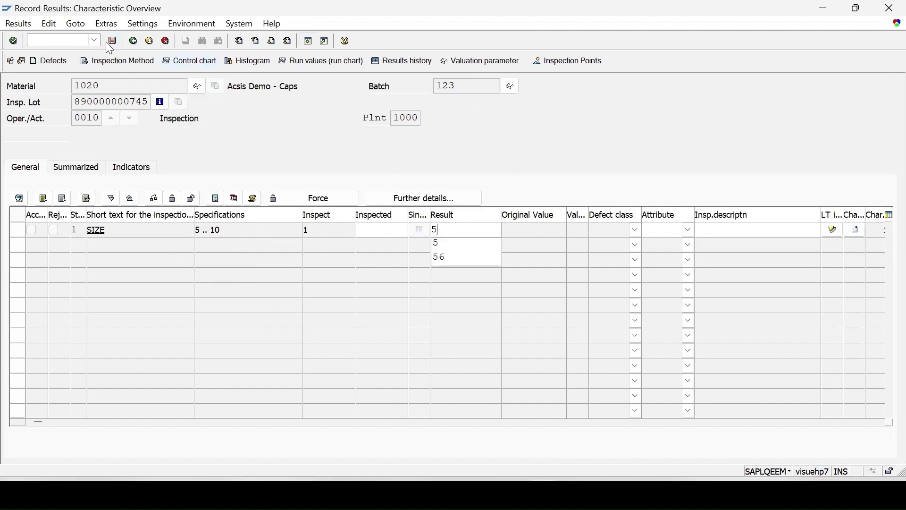
key(Return)
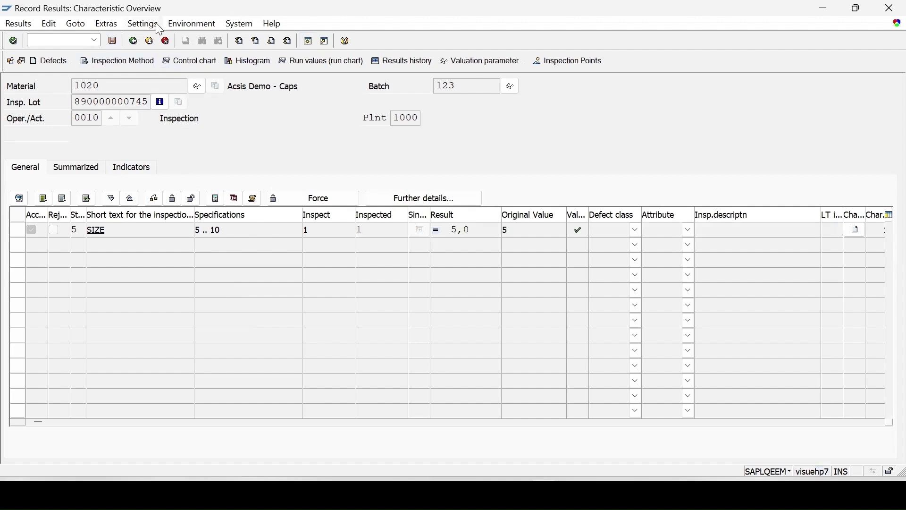
click(113, 42)
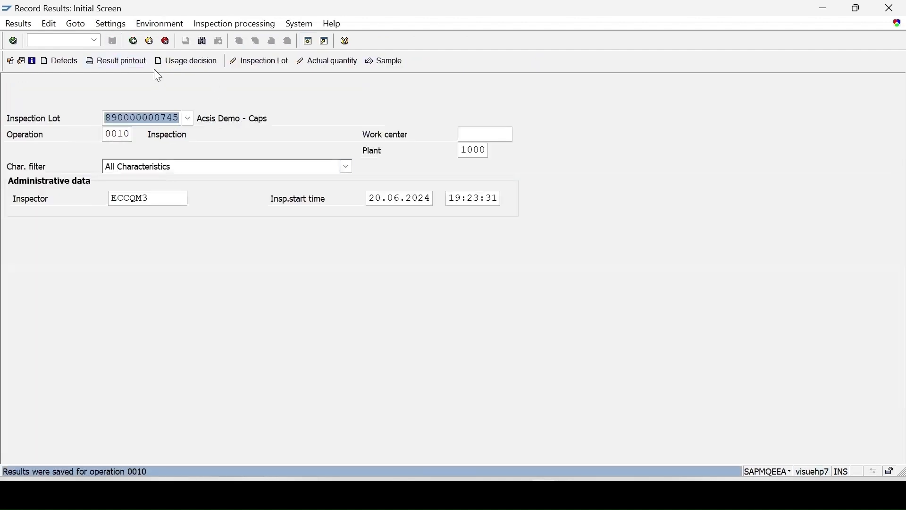
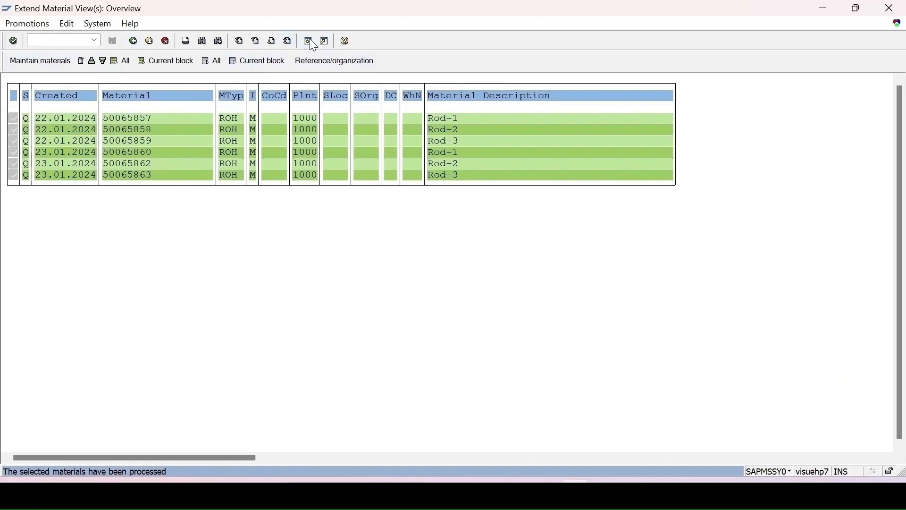
Step: Start transaction QP01 in a new session and begin an inspection plan for material 50065863, plant 1000, without a group
click(310, 40)
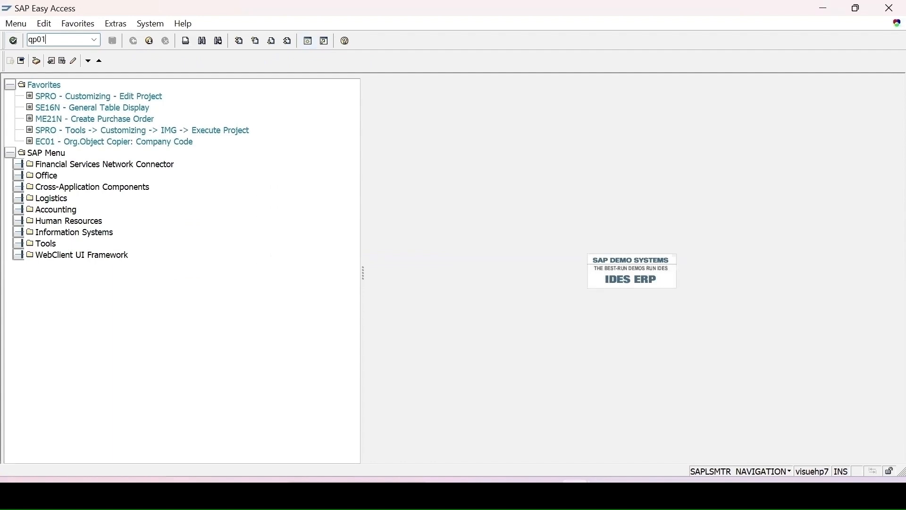
key(Return)
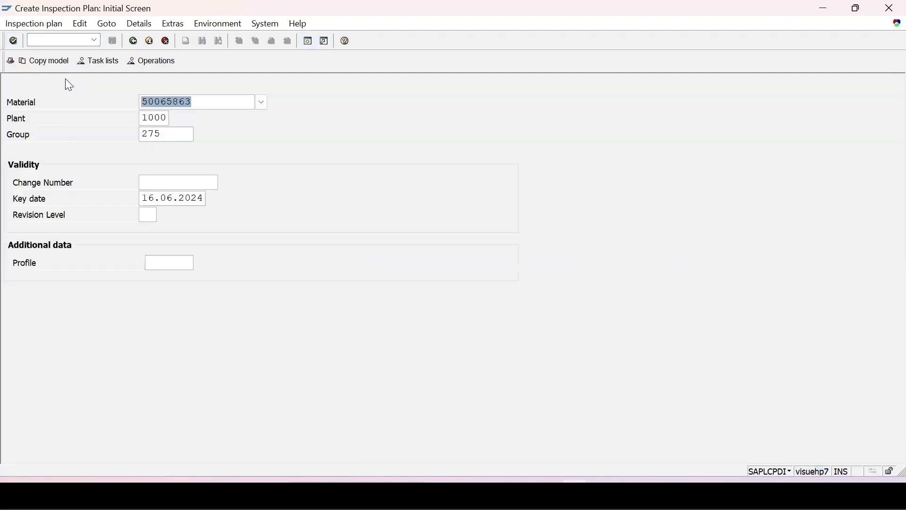
double_click(172, 133)
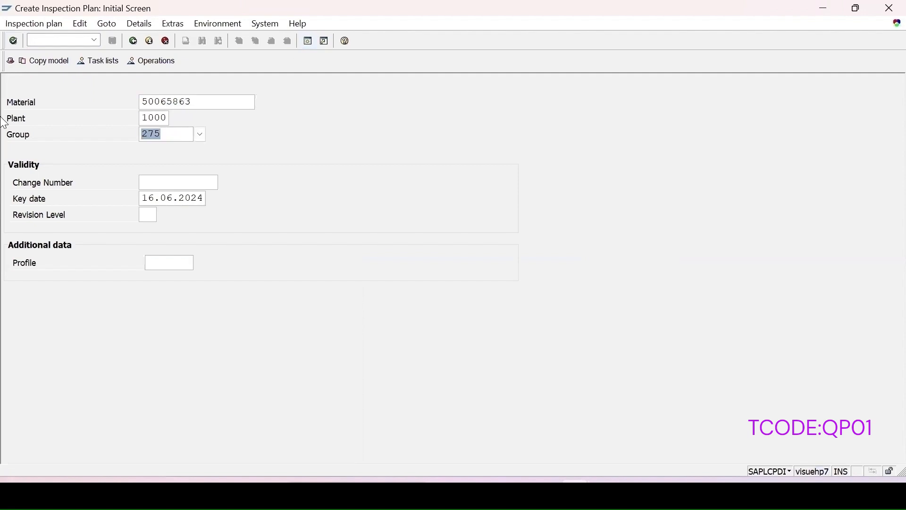
key(BackSpace)
key(Return)
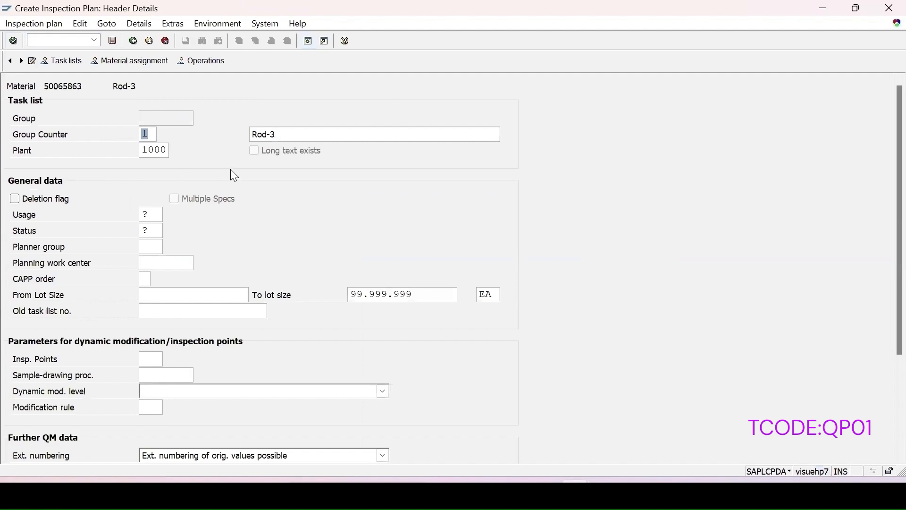
Step: Set the plan header's usage to 5 and its status to 4
click(148, 214)
text(5)
click(150, 230)
text(4)
Step: Paste materials 50065857, 50065858, 50065859, 50065860 and 50065862 into the plan's material assignment, using group counter 1 on the first, and remove the duplicate 50065863
click(133, 60)
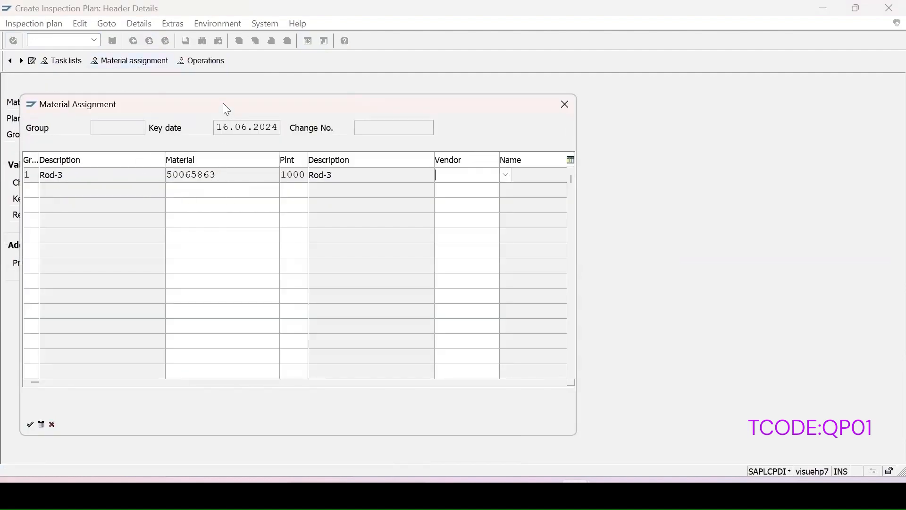
drag(223, 103, 448, 76)
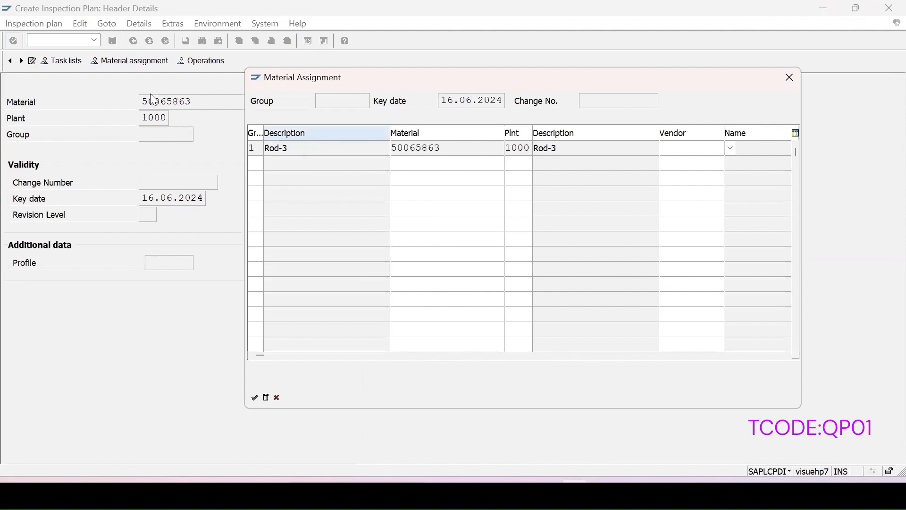
click(256, 164)
text(1)
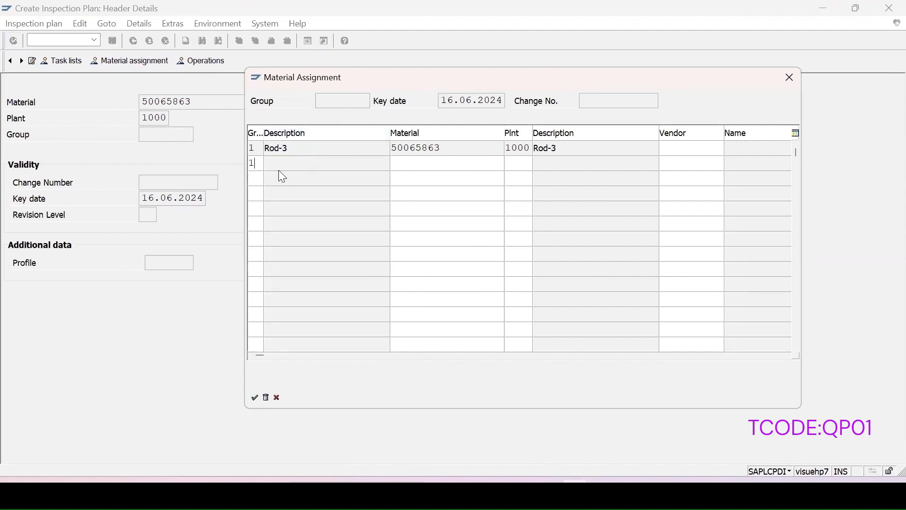
click(400, 168)
key(ctrl+v)
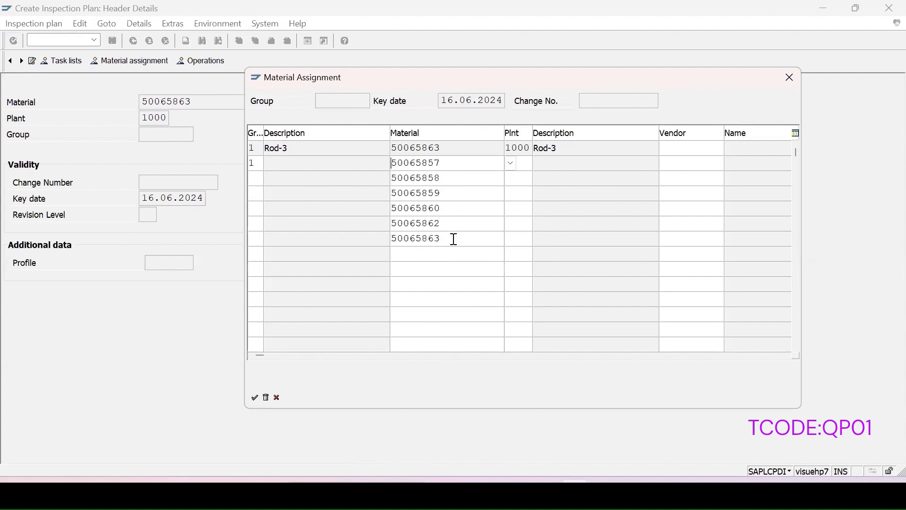
drag(453, 239, 293, 240)
key(BackSpace)
Step: Set plant 1000 for all newly added materials in the assignment list and submit the entries
click(517, 163)
text(1000)
click(515, 192)
click(511, 179)
key(Return)
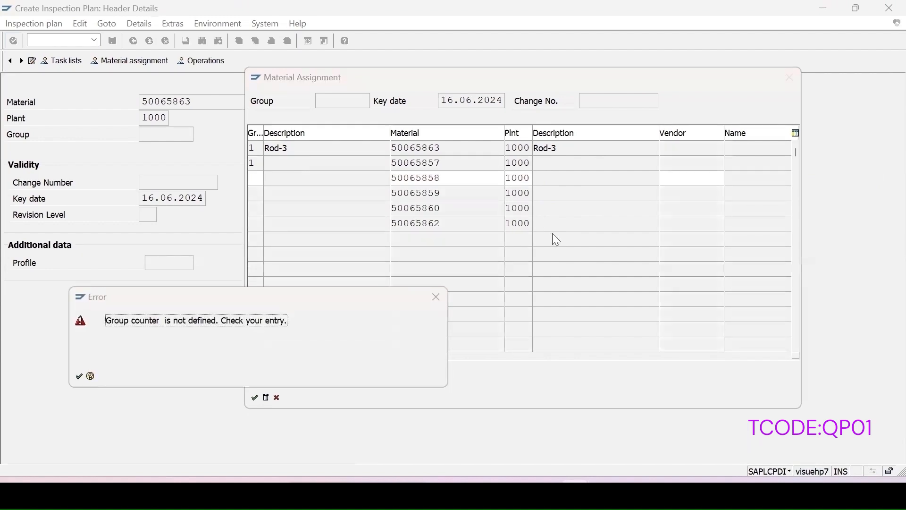
Step: Dismiss the errors and enter group counter 1 for the remaining materials from 50065858 to 50065862
click(436, 297)
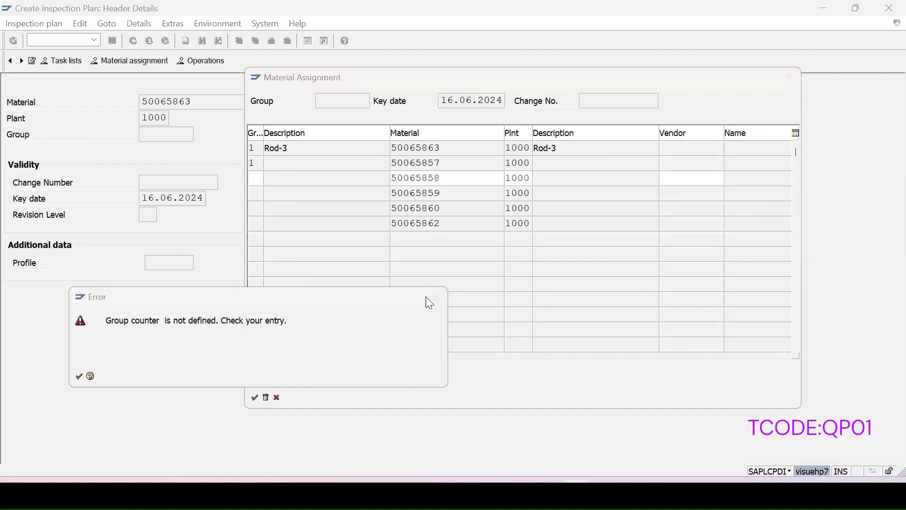
text(1)
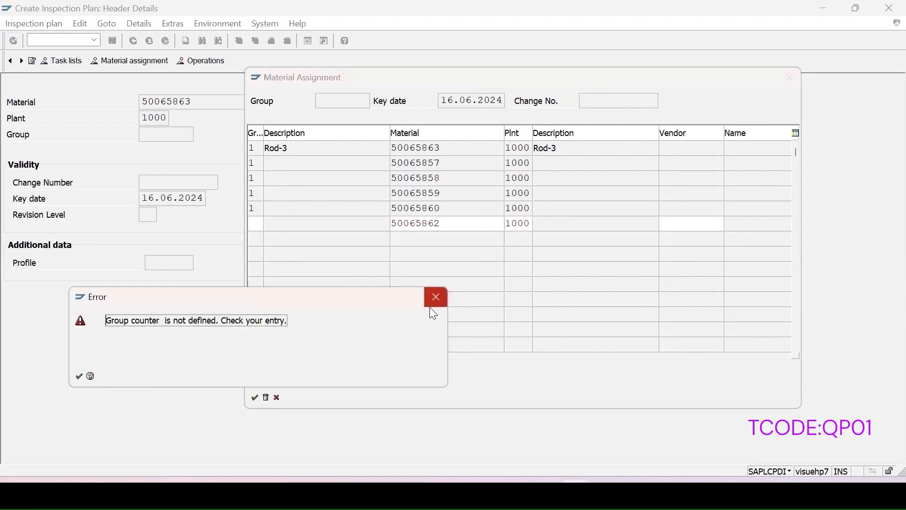
click(435, 297)
text(1)
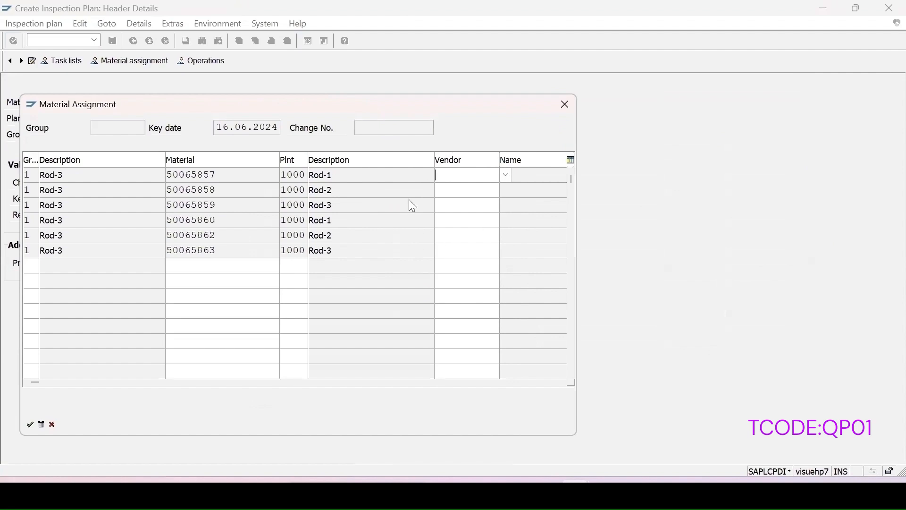
Step: Check the customer and search field columns of the material assignment, and accept the assigned materials
drag(35, 382, 407, 443)
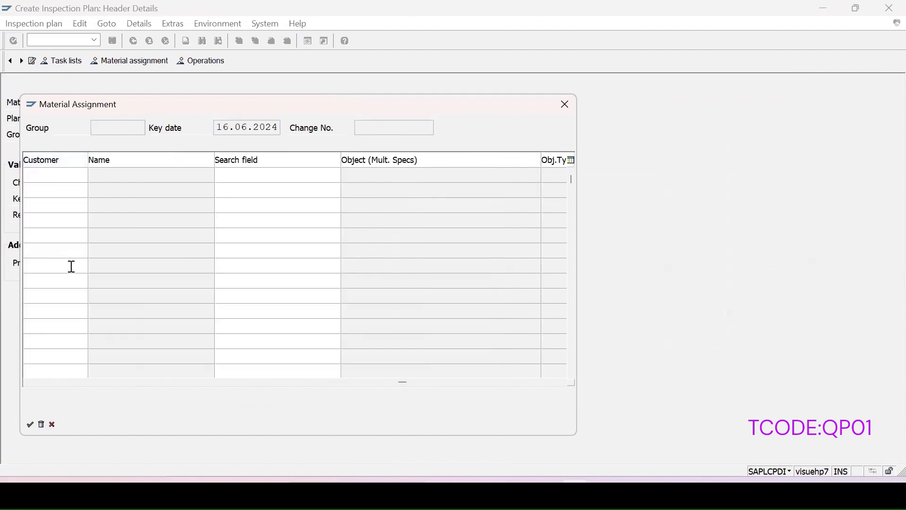
drag(403, 384, 35, 383)
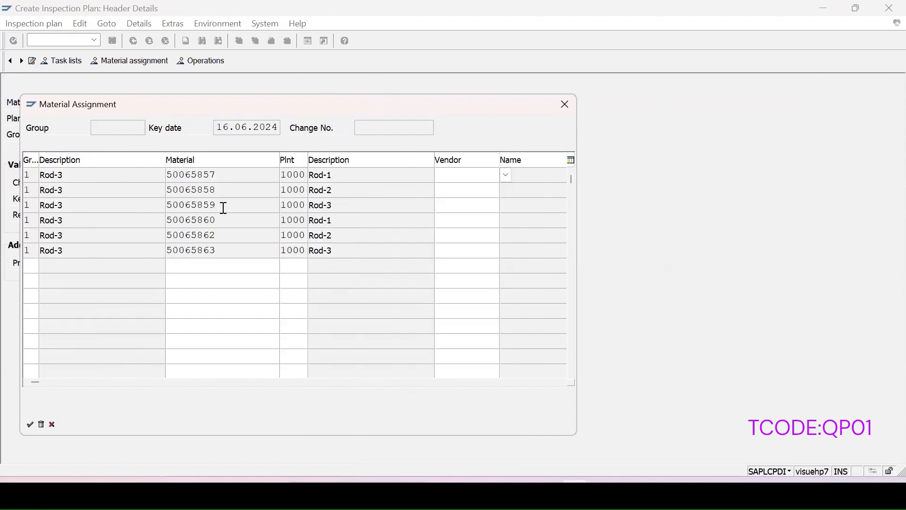
click(30, 423)
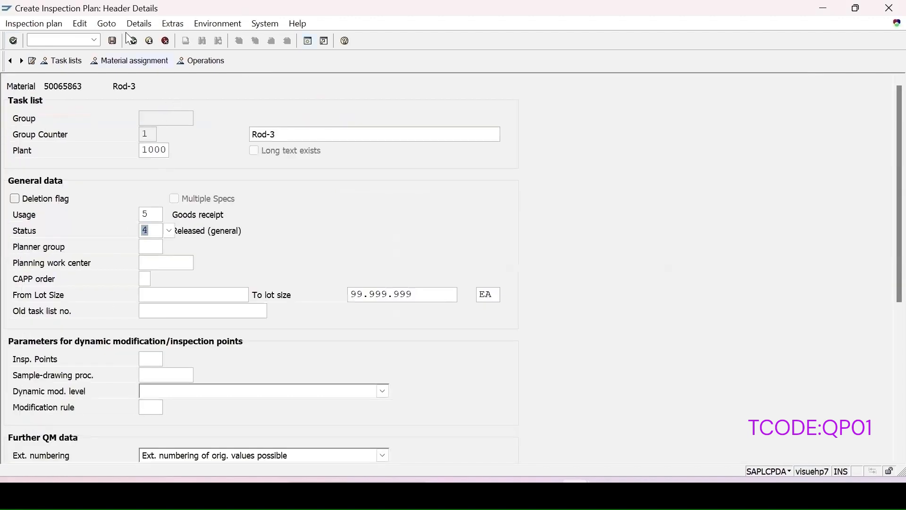
Step: Add operation 0010 to the plan with control key qm01 and the description Inspection
click(198, 64)
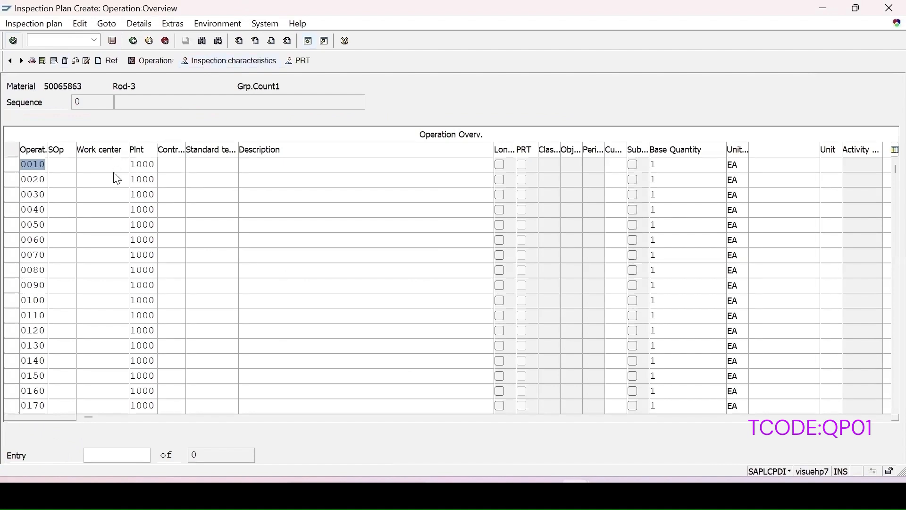
click(174, 165)
click(175, 165)
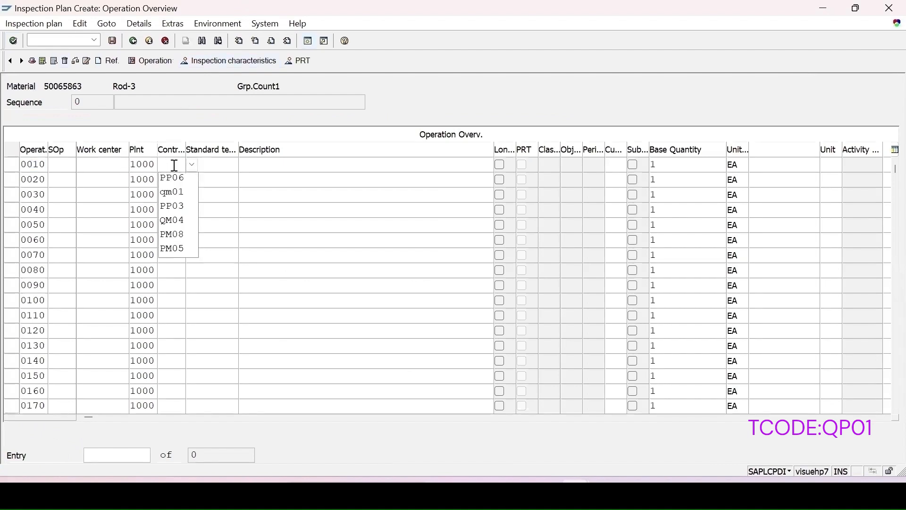
click(178, 198)
click(268, 164)
click(265, 168)
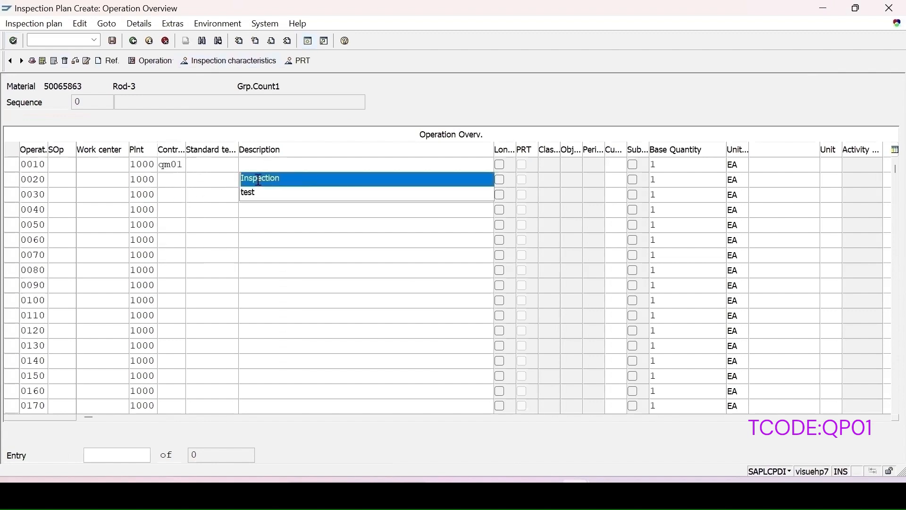
click(259, 179)
Step: Add master inspection characteristic SIZE to operation 0010 with sampling procedure TOMAR_FI
click(11, 164)
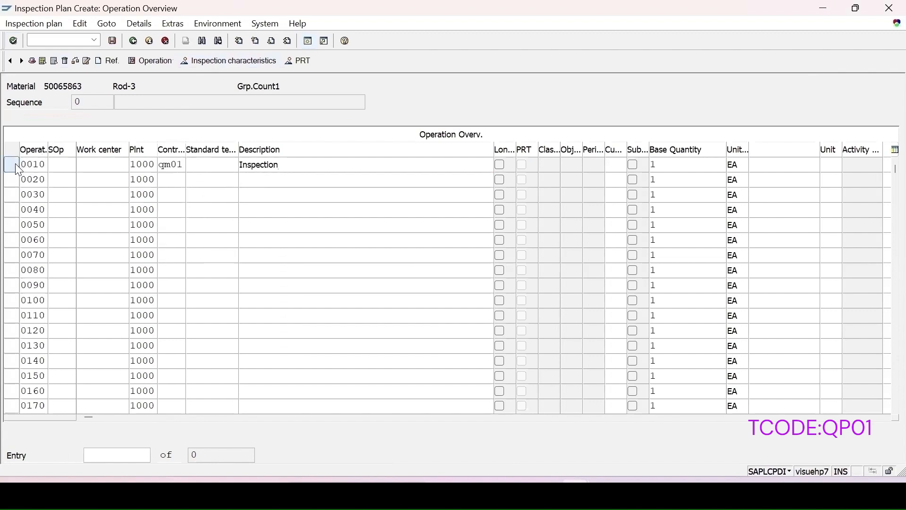
click(212, 64)
click(156, 177)
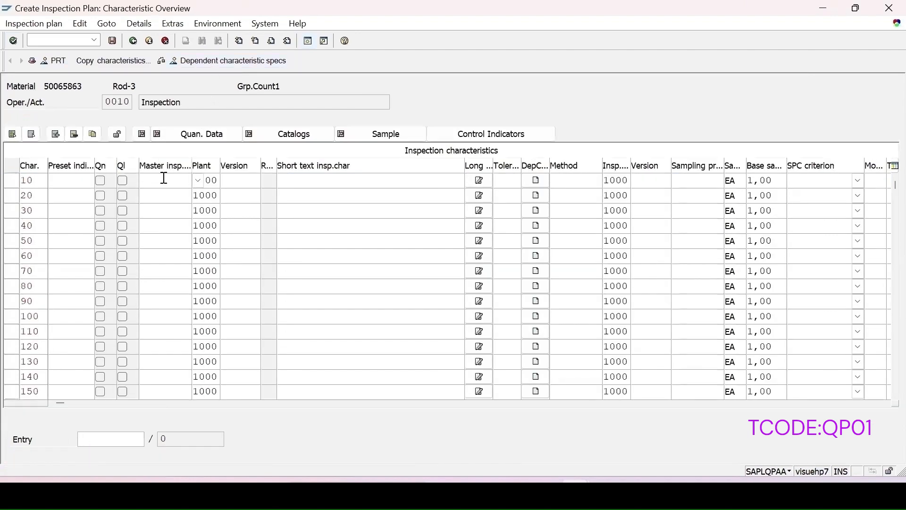
text(s)
click(168, 208)
key(Return)
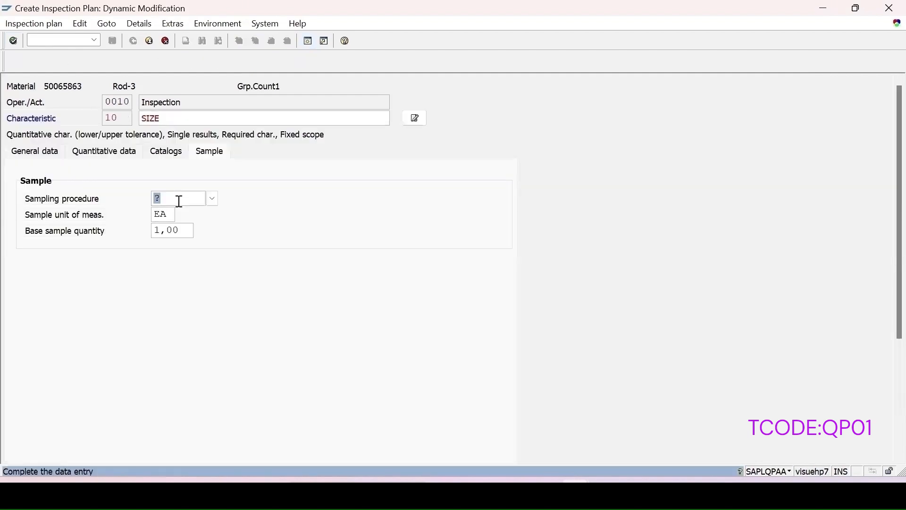
click(213, 198)
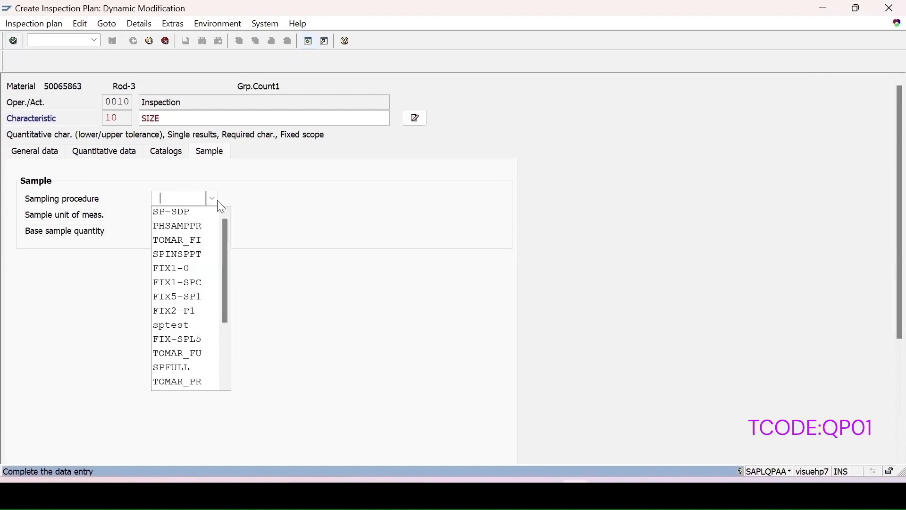
click(196, 240)
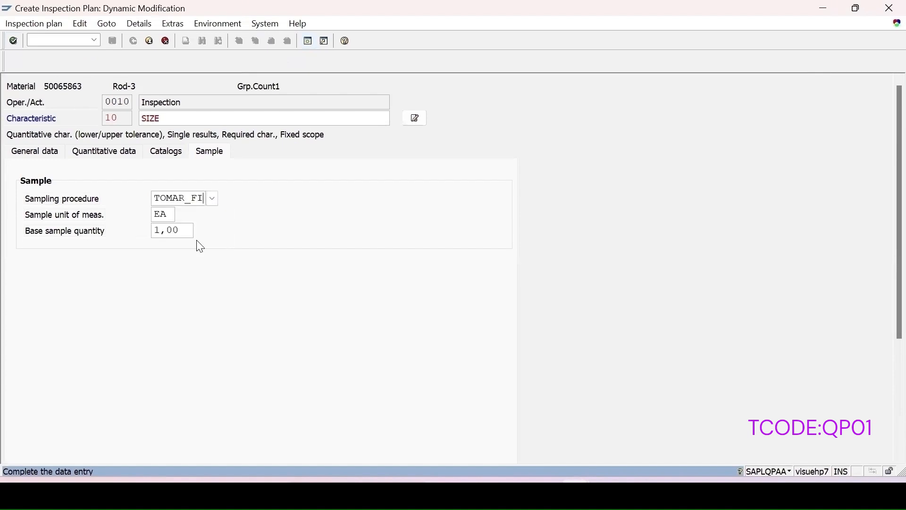
key(Return)
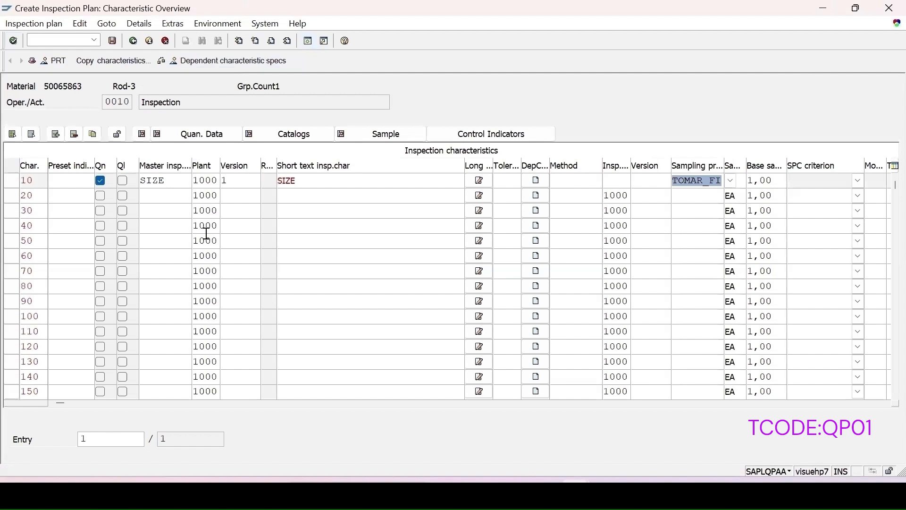
Step: Review both screens of control indicators for the SIZE characteristic and accept them
click(159, 181)
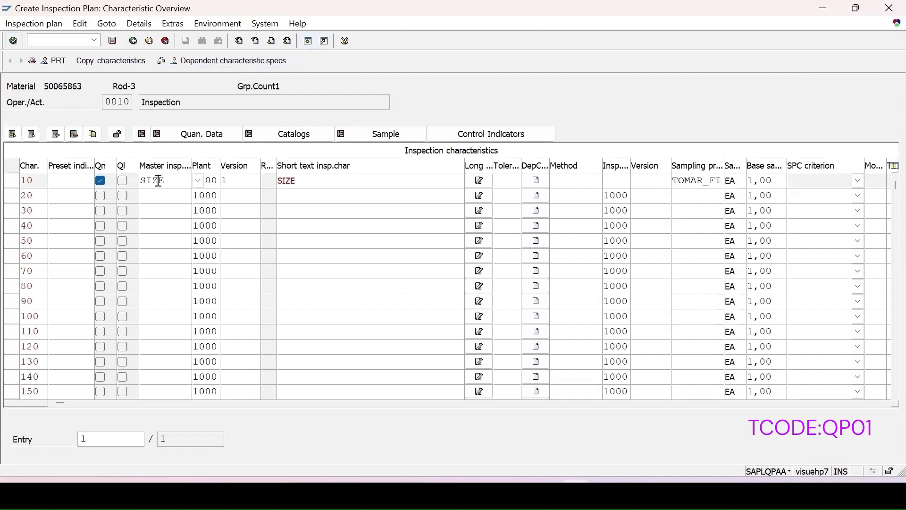
click(12, 180)
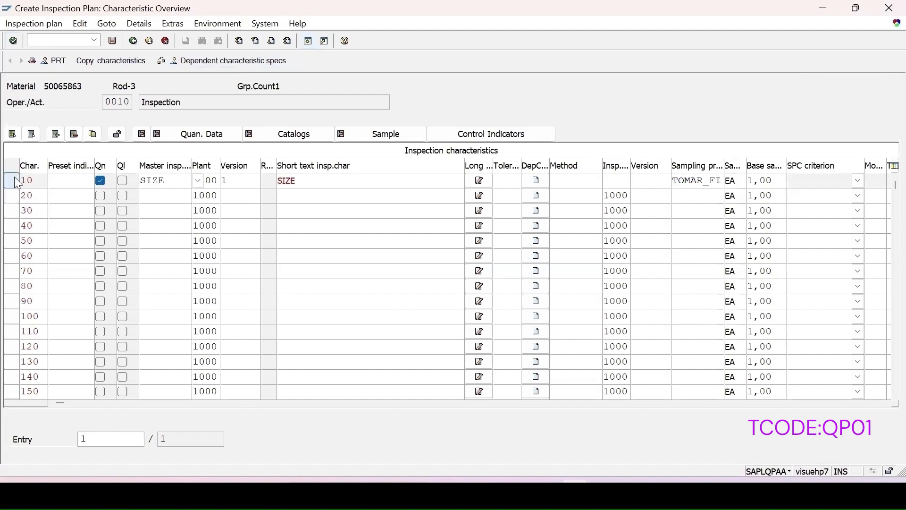
click(486, 137)
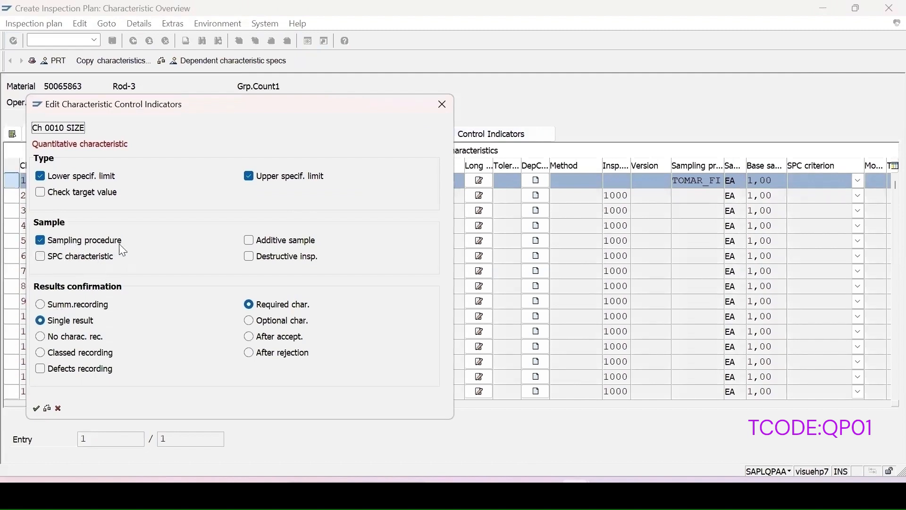
click(34, 409)
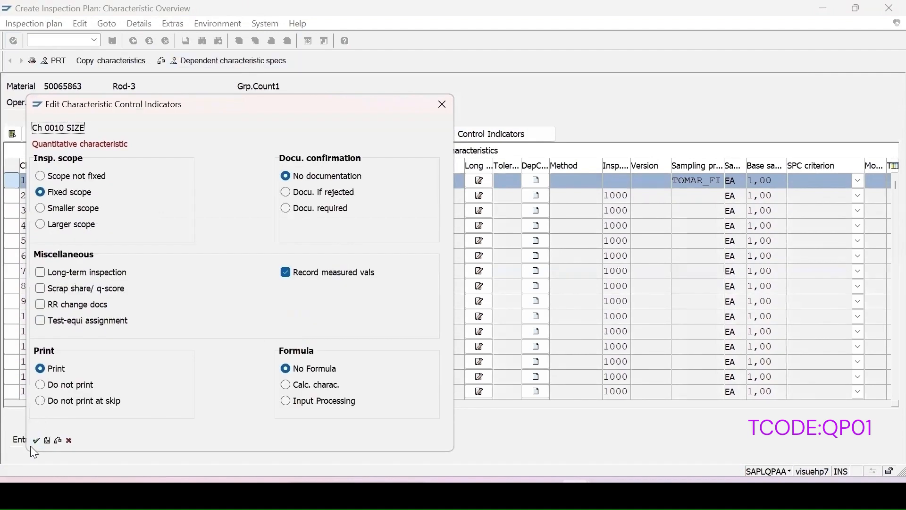
click(37, 440)
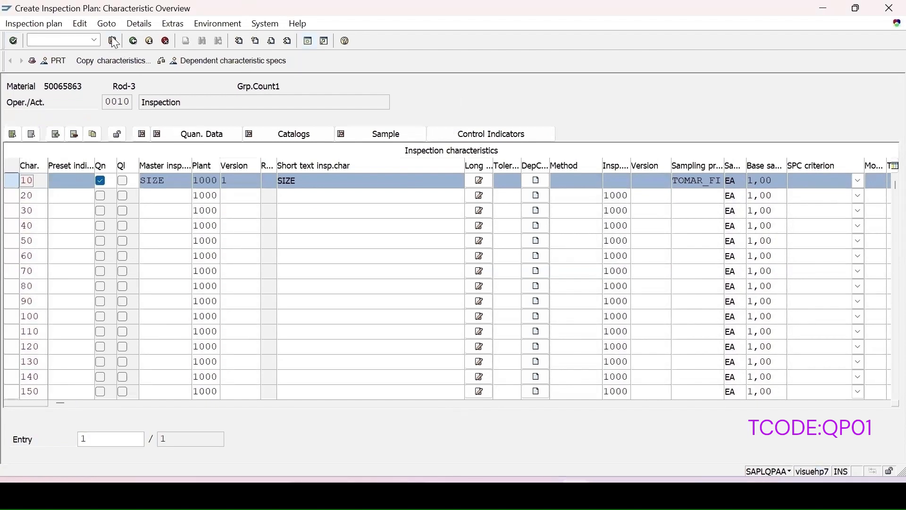
Step: Save the new inspection plan for material 50065863 and reopen it in change mode at the operation overview
click(113, 41)
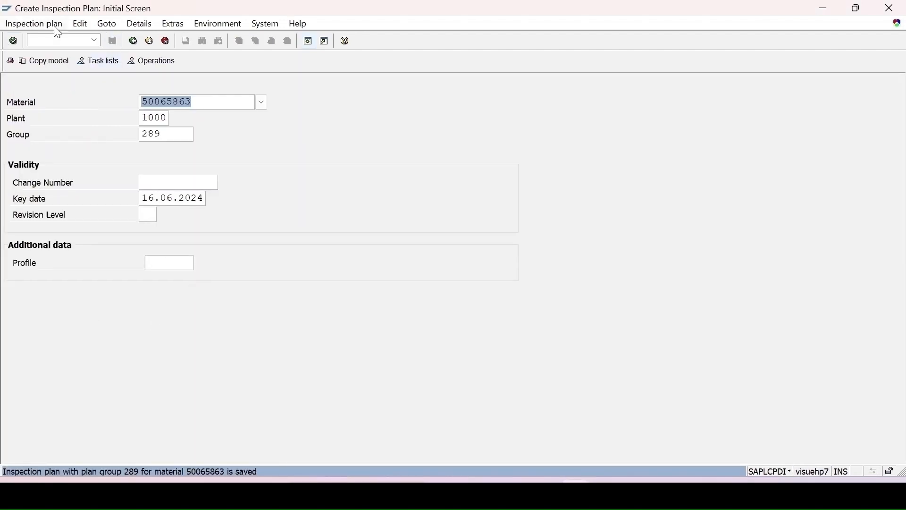
click(41, 24)
click(36, 77)
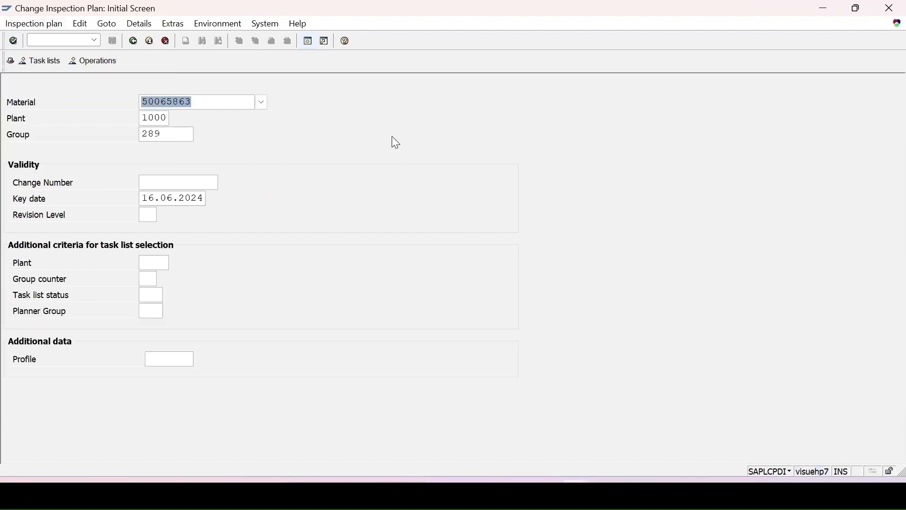
key(Return)
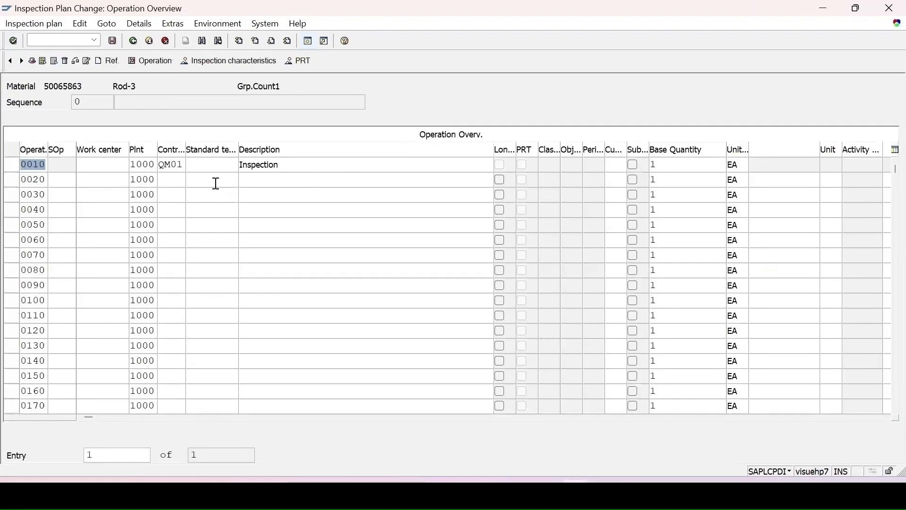
Step: Review the materials assigned to the plan from its header details, and return to the operation overview
click(15, 166)
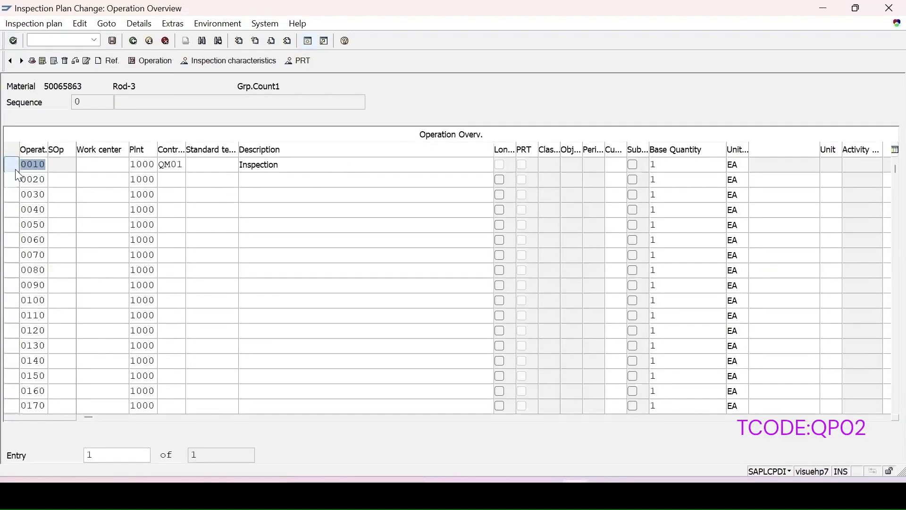
click(32, 61)
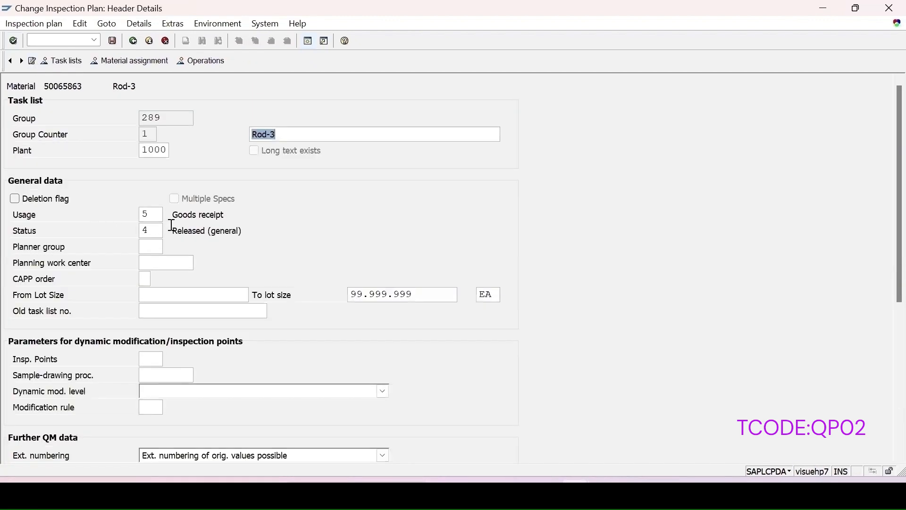
click(132, 62)
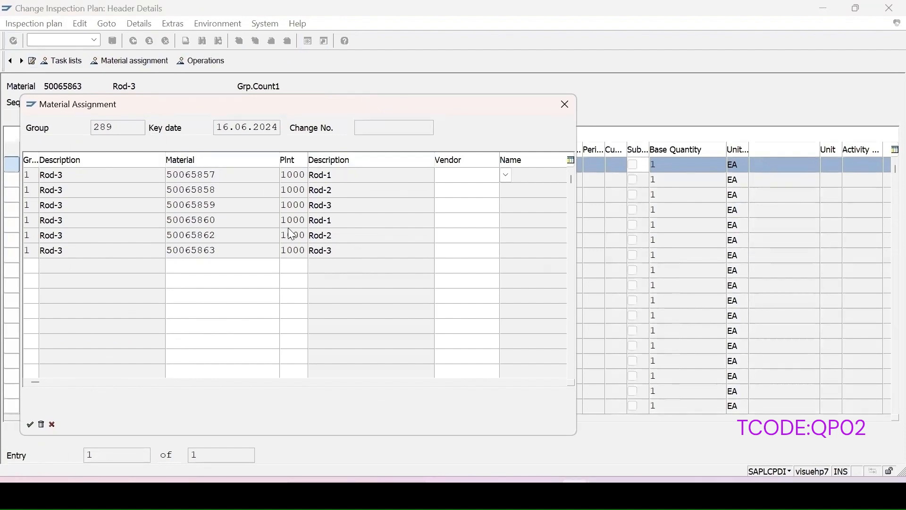
click(564, 104)
click(194, 60)
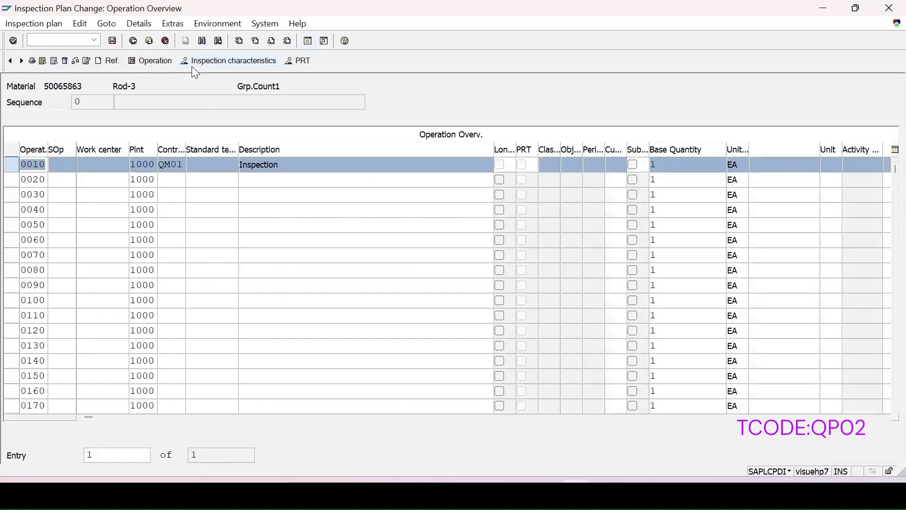
Step: Check the specification limits in the quantitative data of operation 0010's SIZE characteristic, and return to the characteristic overview
click(259, 67)
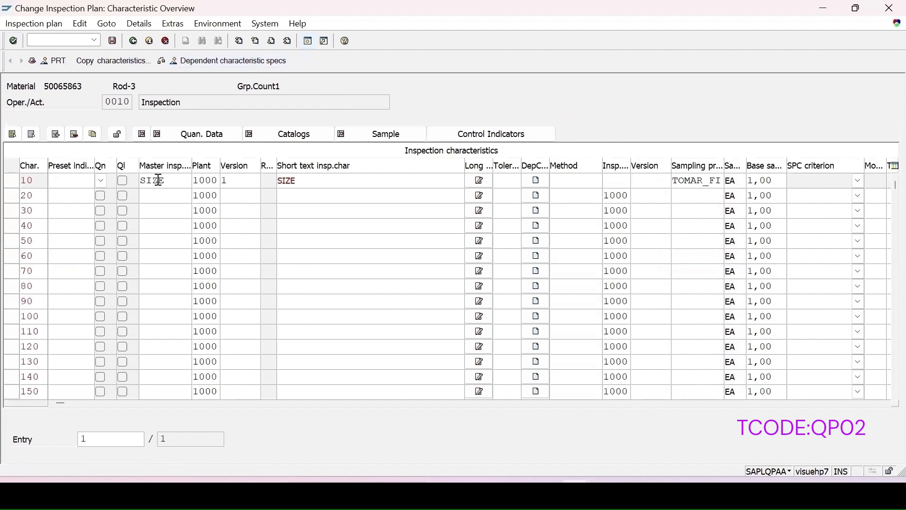
click(202, 134)
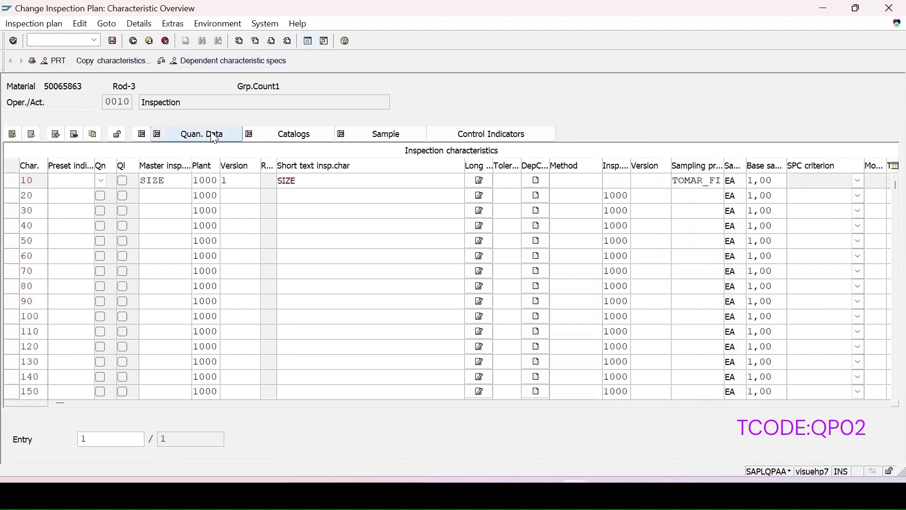
click(17, 184)
click(202, 134)
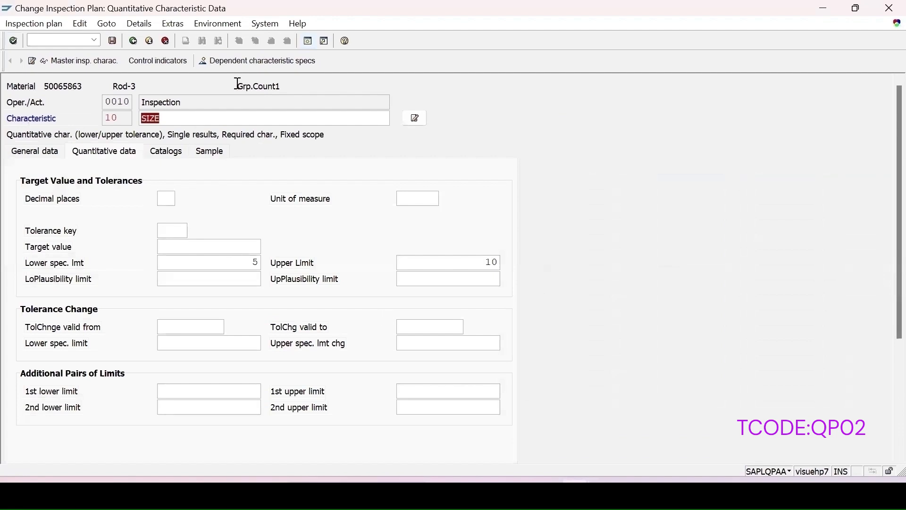
click(133, 42)
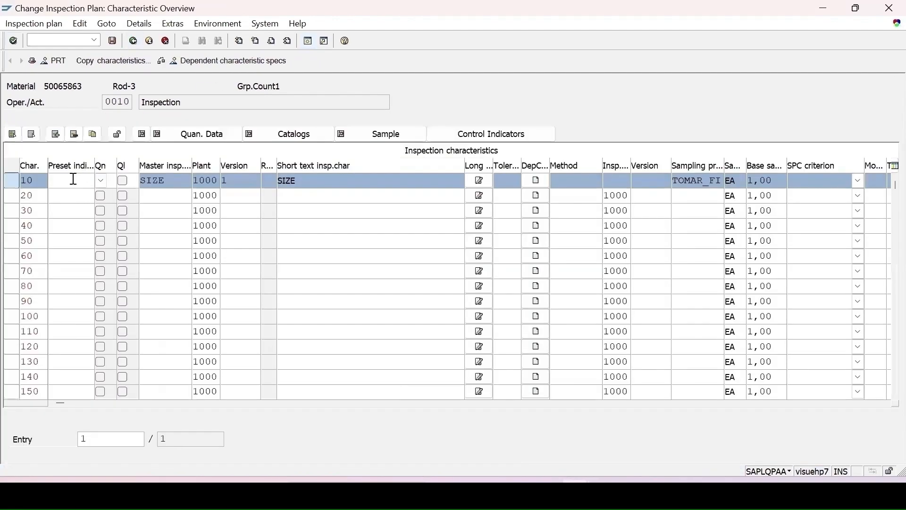
click(100, 180)
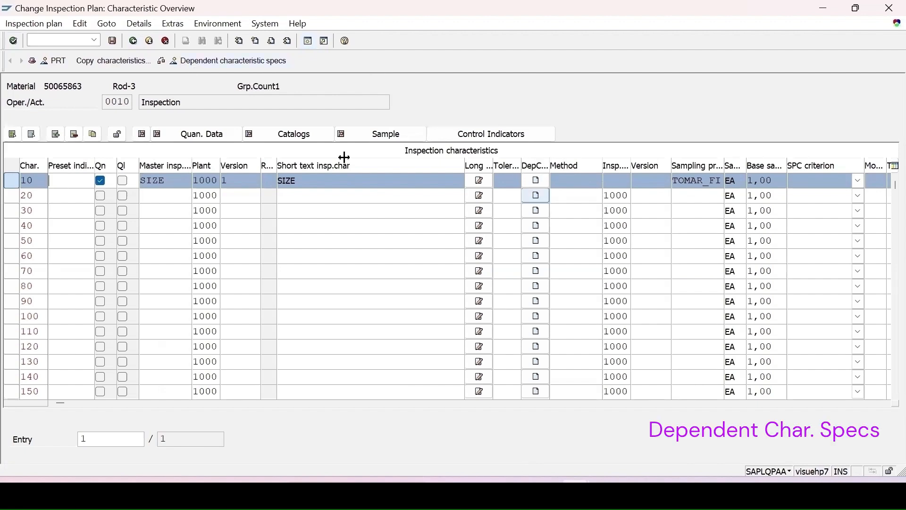
Step: Add a dependent characteristic specification to SIZE for material 50065857 with lower limit 6 and upper limit 10
click(217, 63)
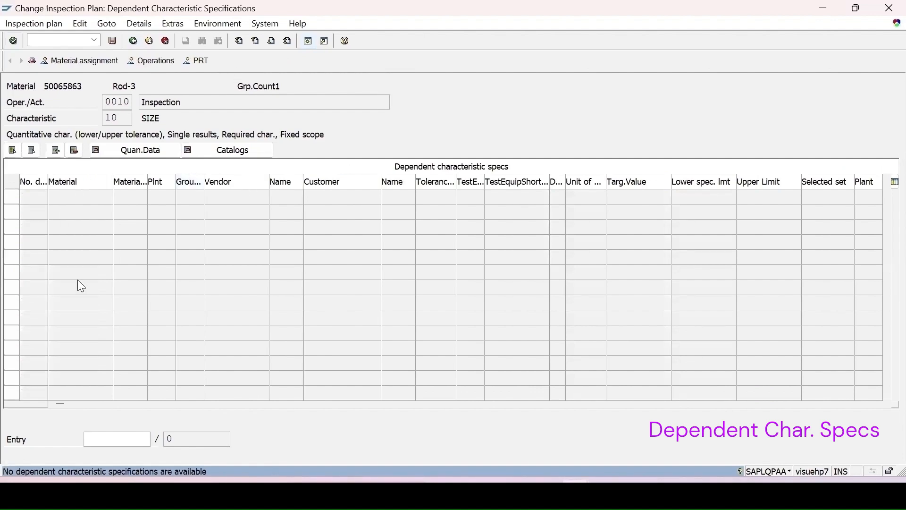
click(55, 151)
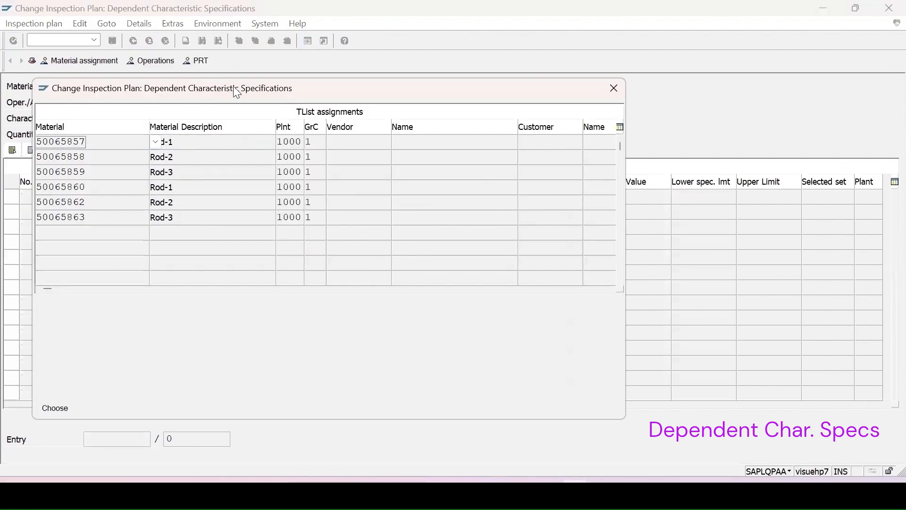
drag(244, 95, 430, 96)
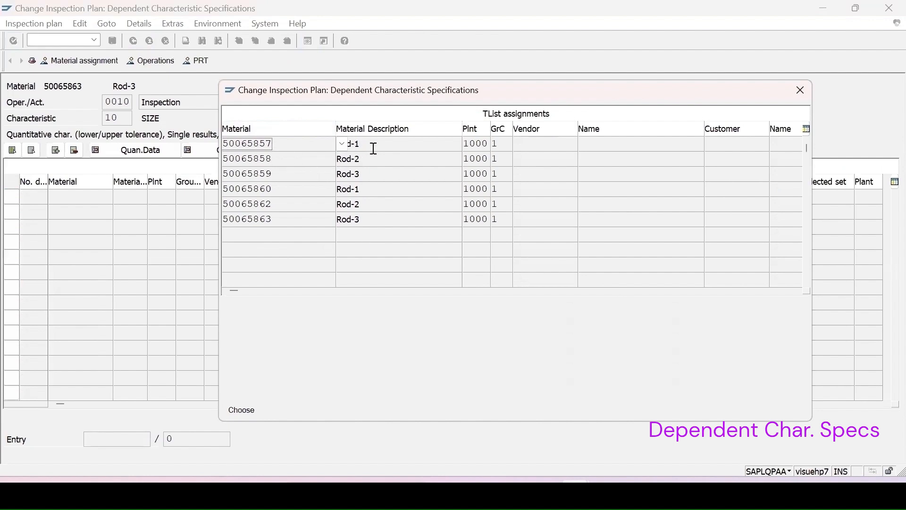
double_click(286, 145)
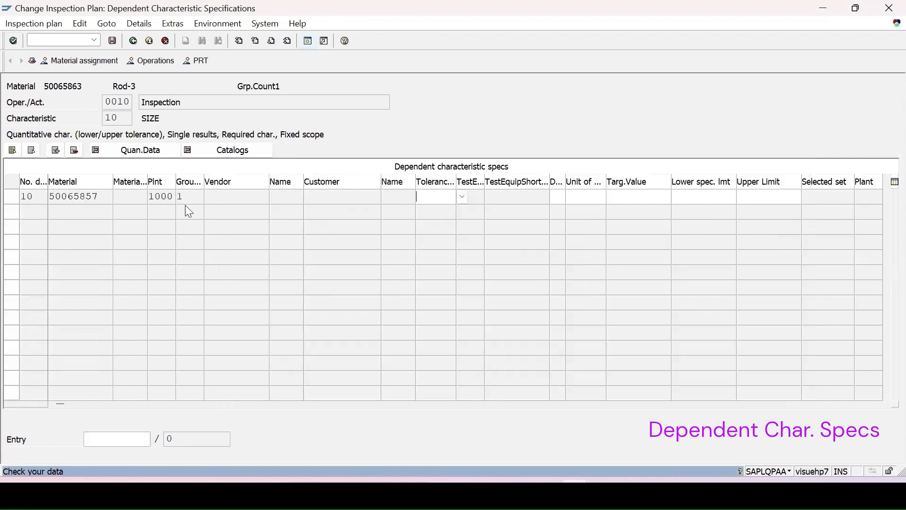
click(448, 199)
text(6)
click(753, 199)
text(0)
key(Return)
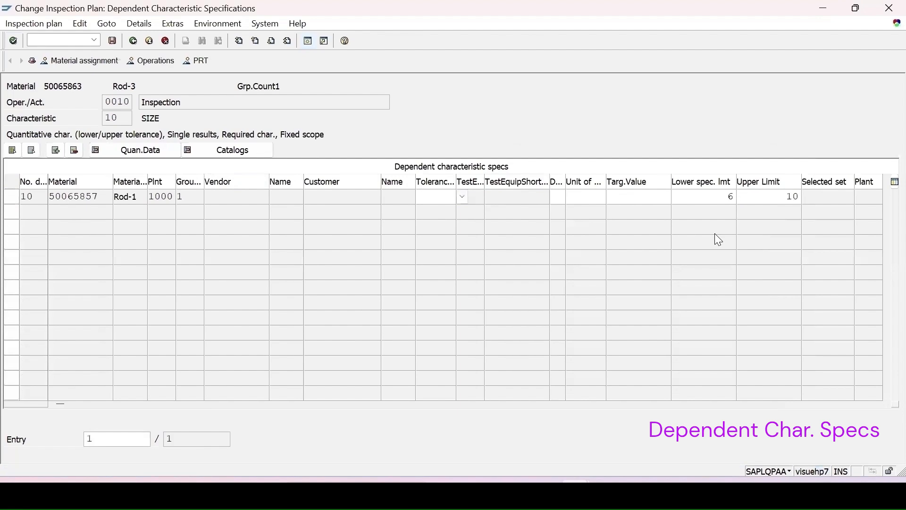
Step: Add a dependent specification for material 50065858 with lower limit 7 and upper limit 9, and save the inspection plan
click(56, 154)
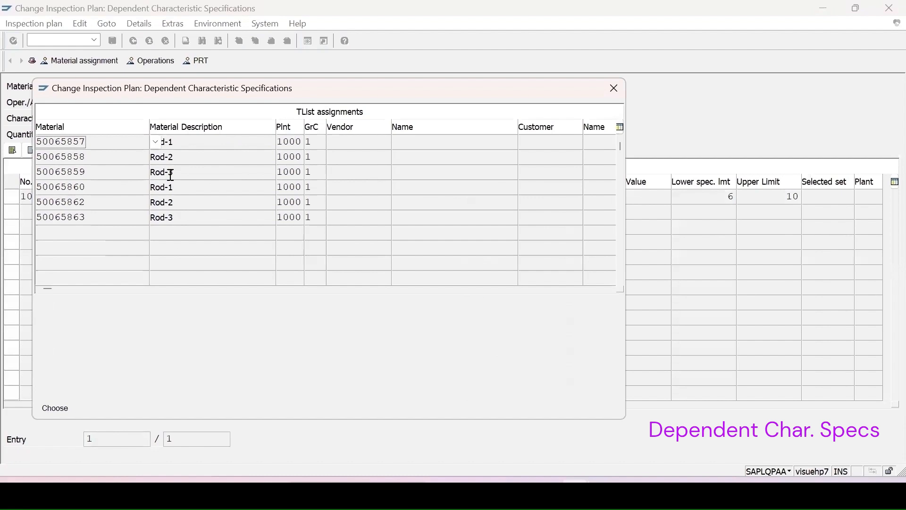
click(180, 158)
double_click(182, 159)
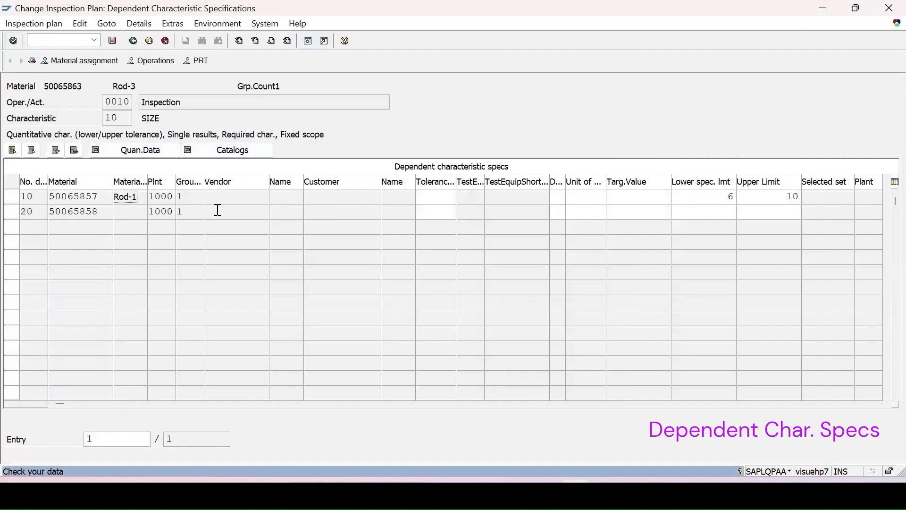
click(717, 212)
key(Return)
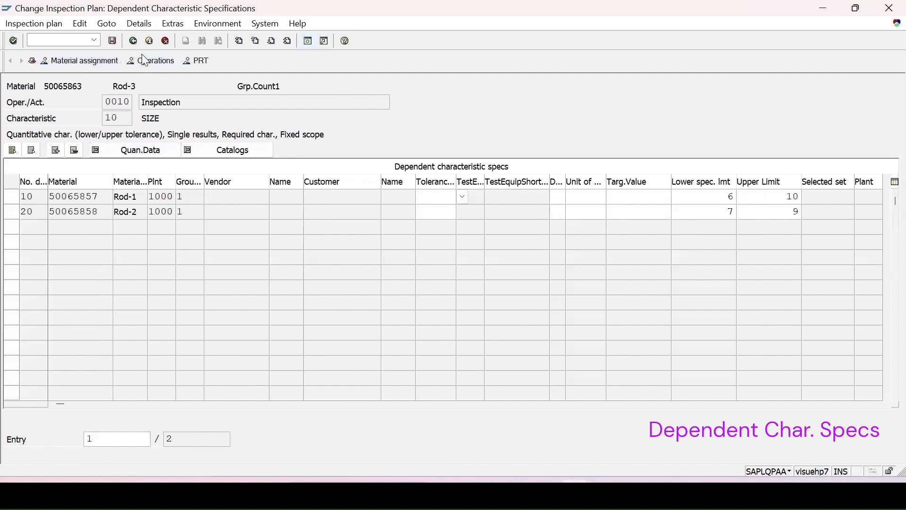
key(ctrl+s)
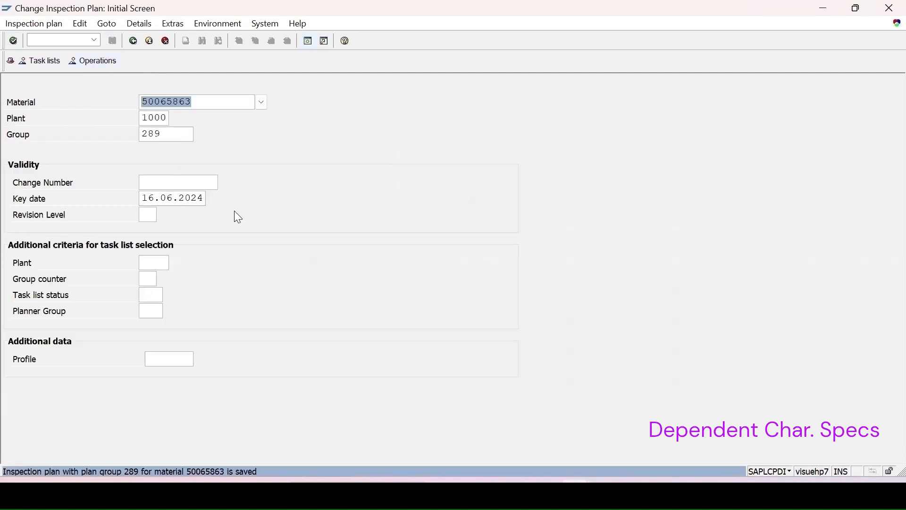
Step: Reopen the saved inspection plan and review the quantitative data of operation 0010's SIZE characteristic
key(Return)
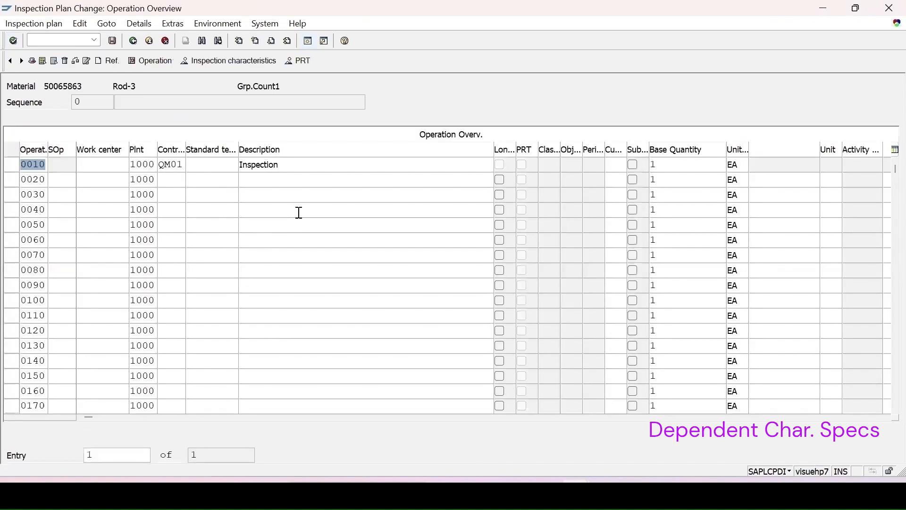
click(12, 165)
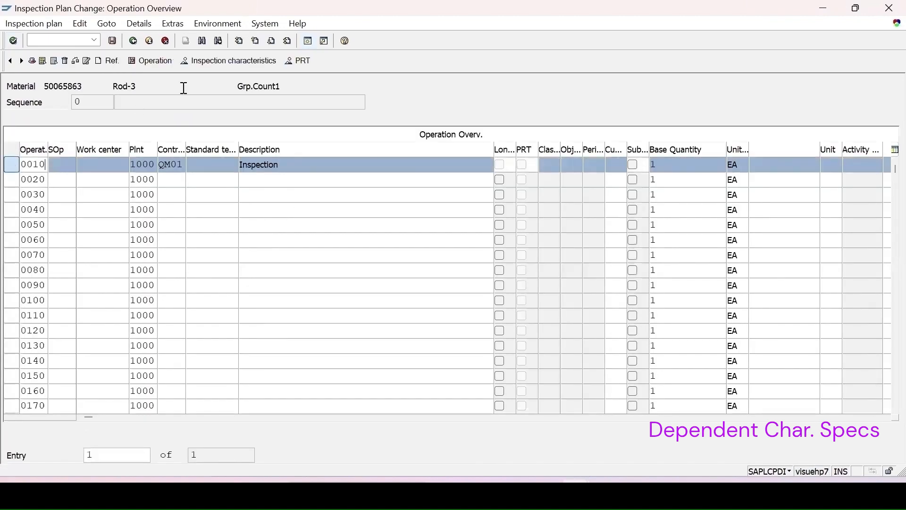
click(216, 60)
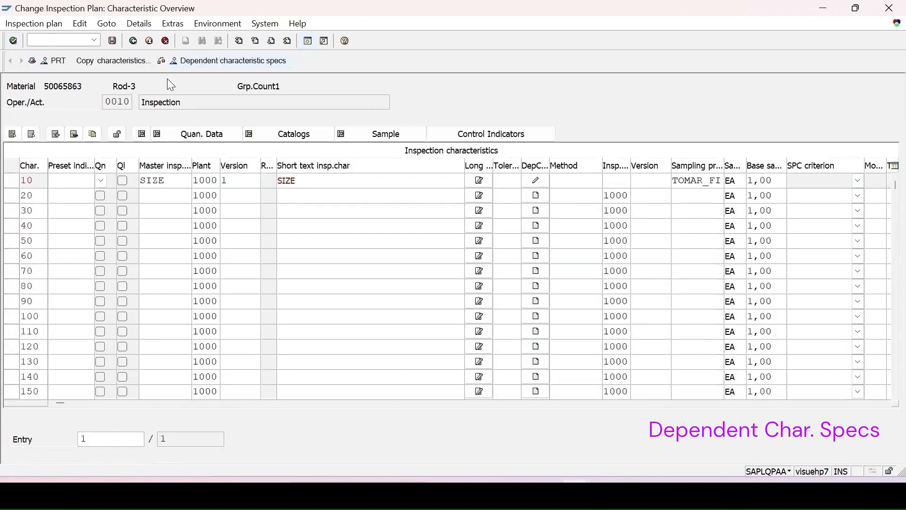
click(11, 183)
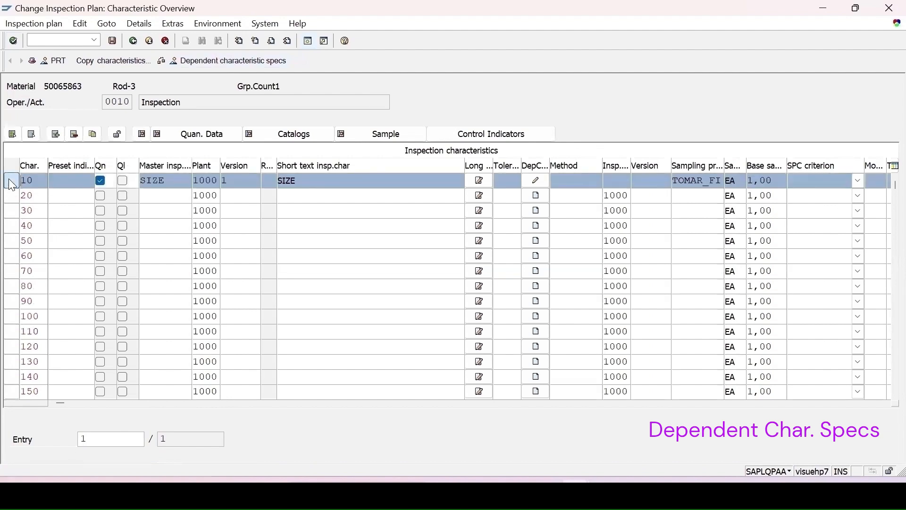
click(182, 137)
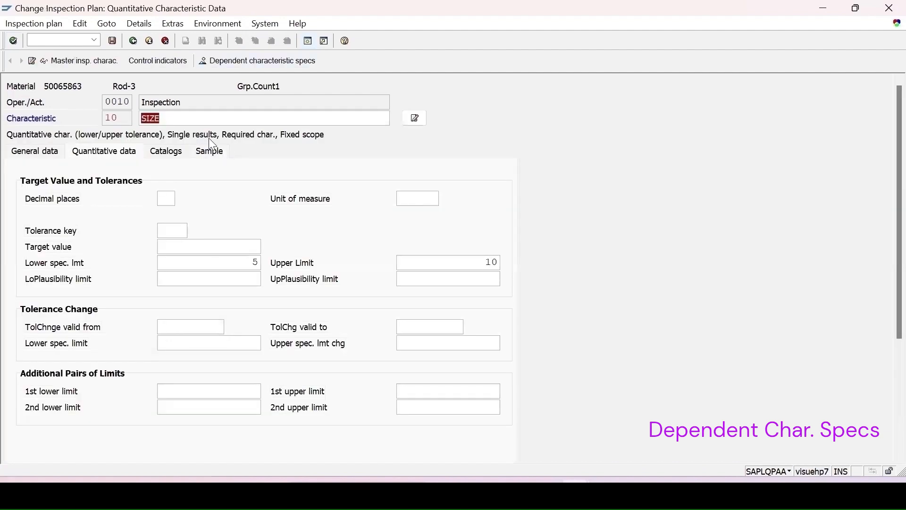
key(F3)
Step: Open the dependent specifications of the SIZE characteristic and copy the Rod-2 material number
click(11, 180)
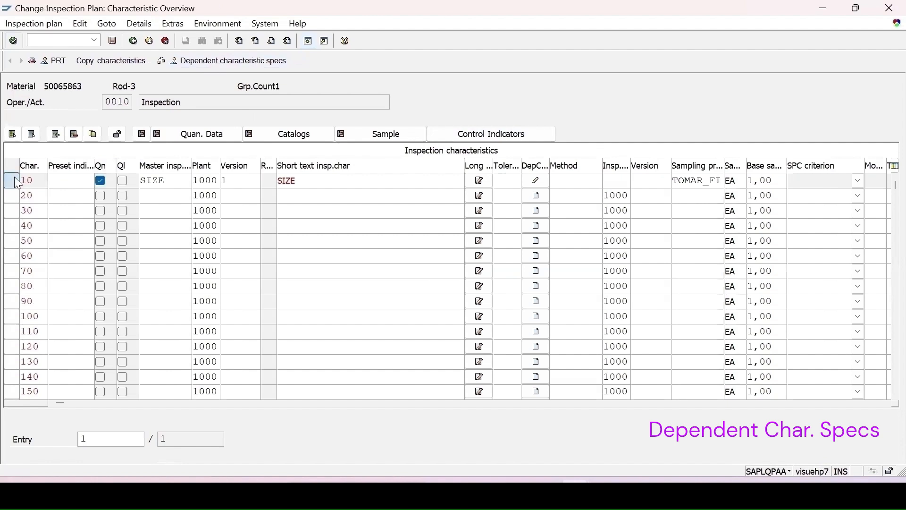
click(537, 185)
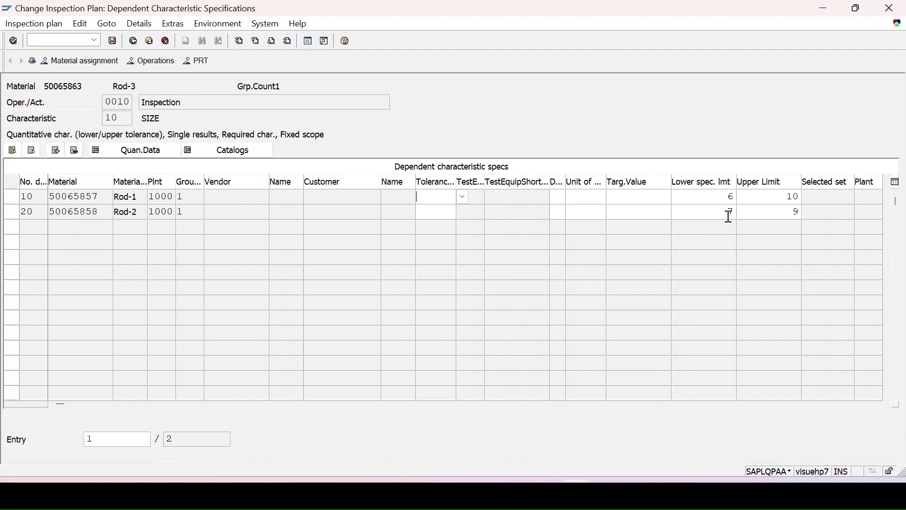
double_click(102, 211)
key(ctrl+c)
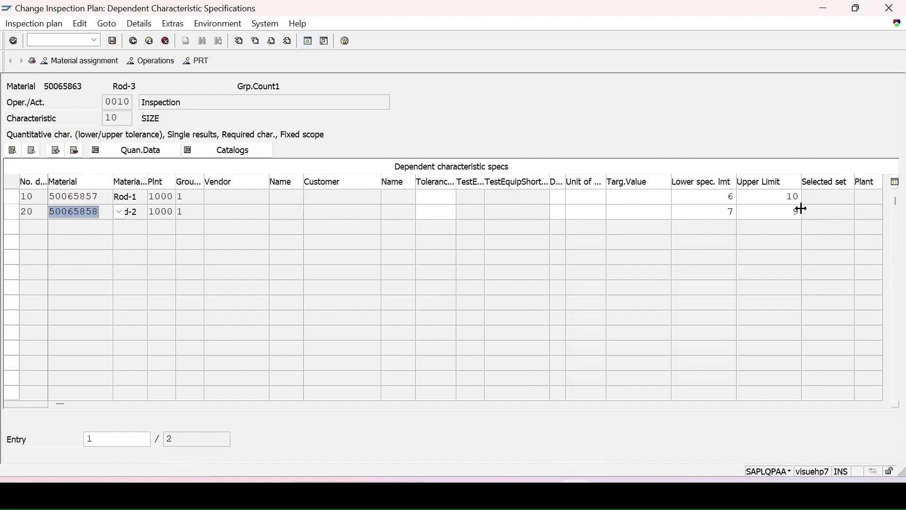
Step: Leave the plan and start transaction QA01 for a manual inspection lot with the copied material 50065858 and lot origin 89
click(789, 220)
click(133, 41)
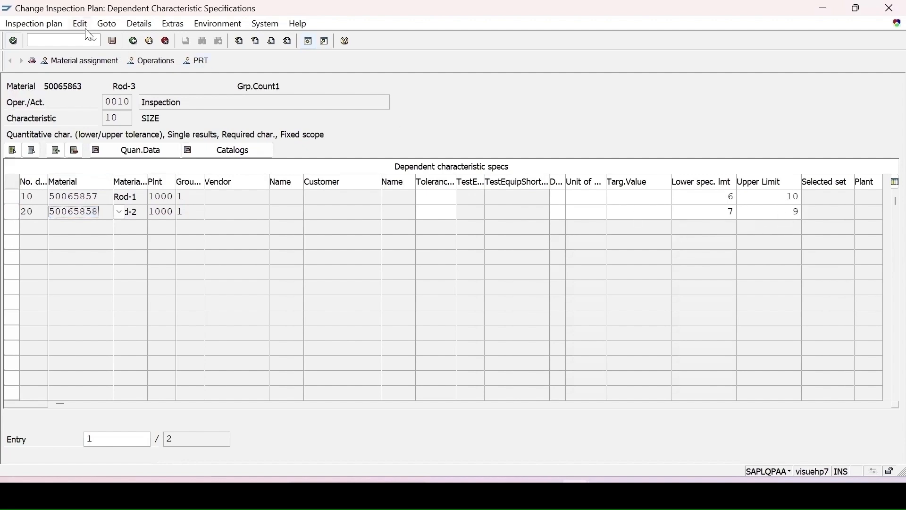
click(44, 40)
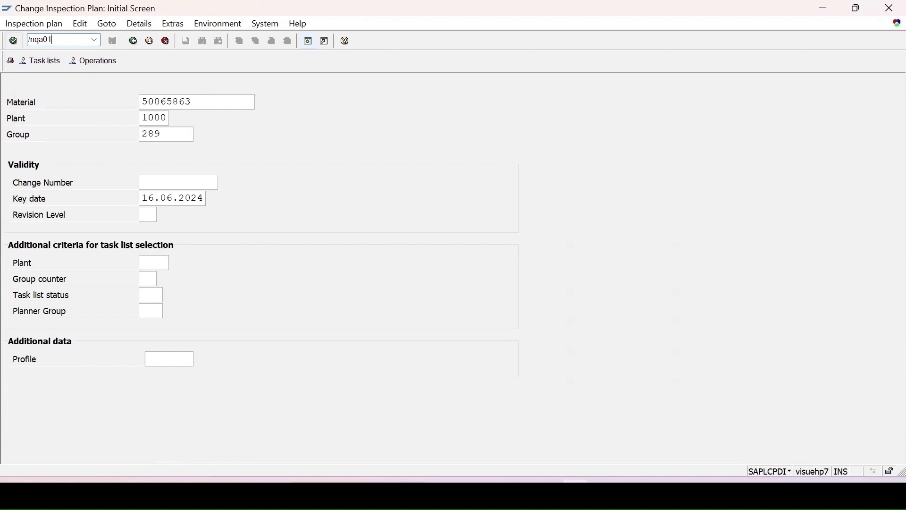
key(Return)
key(ctrl+v)
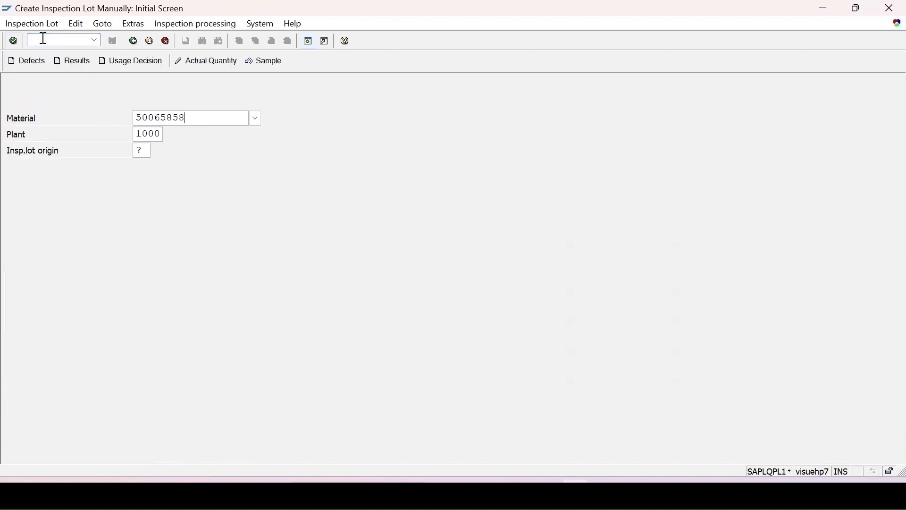
key(Tab)
key(Tab)
text(89)
key(Return)
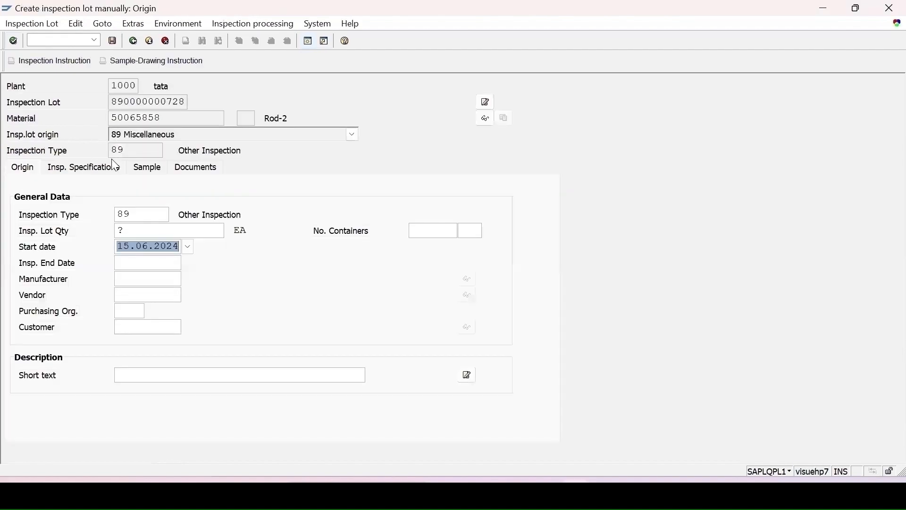
Step: Set the inspection lot quantity to 10 EA and continue to the inspection specifications
click(144, 232)
text(10)
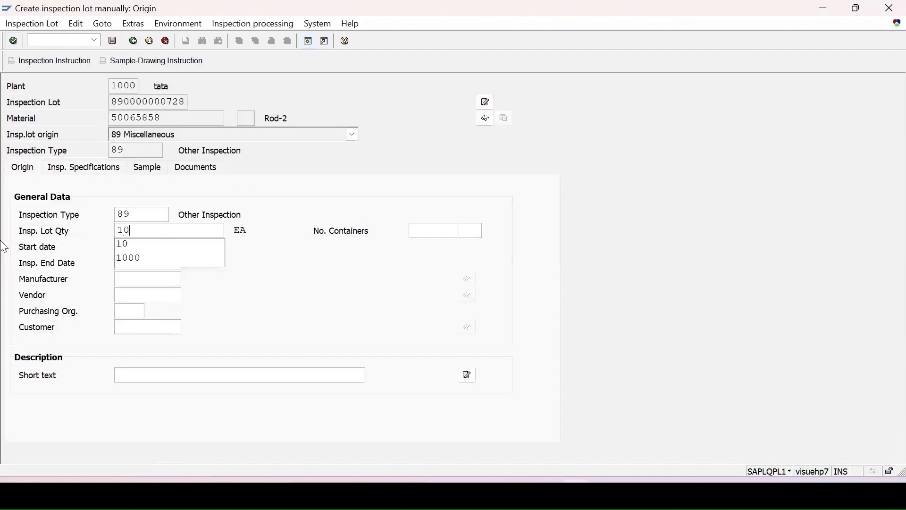
click(118, 244)
key(Return)
key(Return)
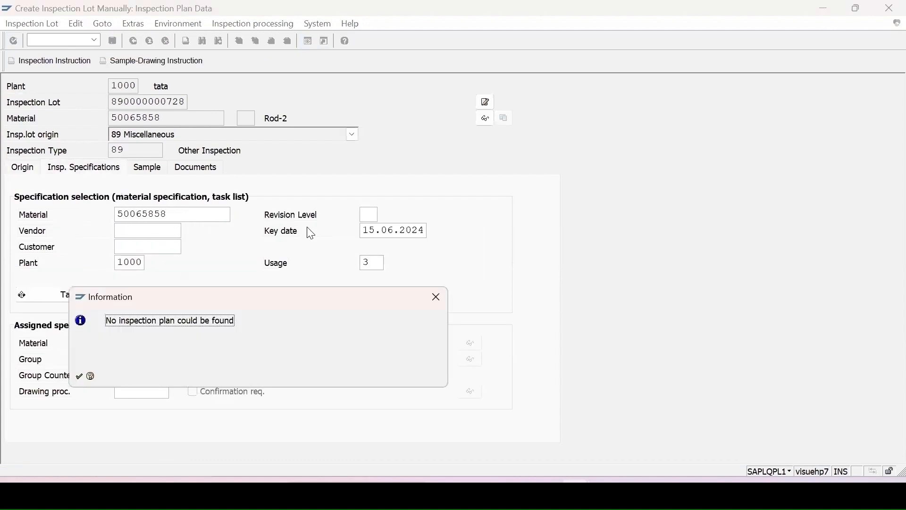
Step: Set the specification usage to 5 and the key date to 16.06.2024, and assign the task list to the lot
click(436, 296)
text(5)
click(142, 312)
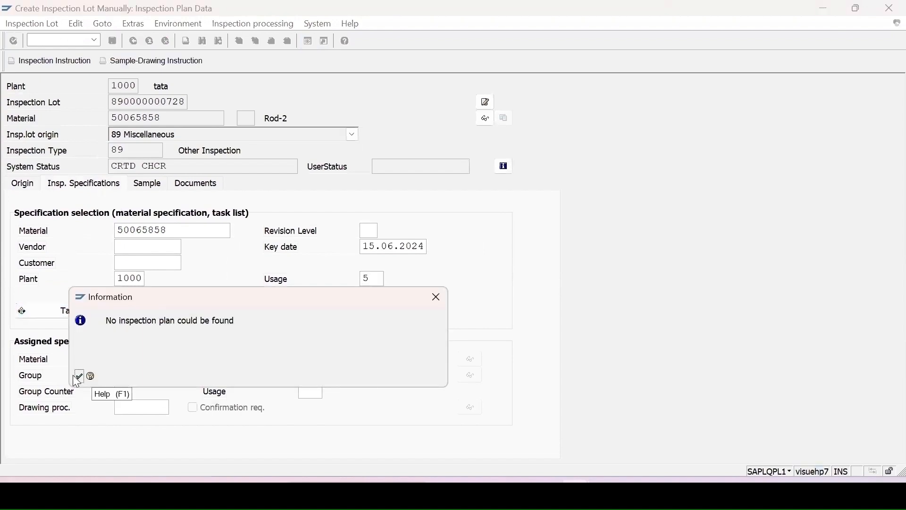
key(Return)
key(BackSpace)
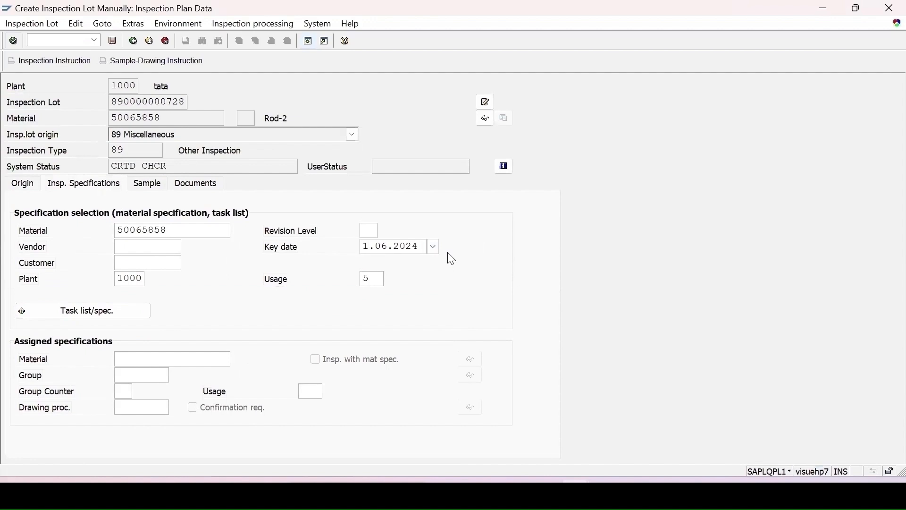
text(6)
click(112, 312)
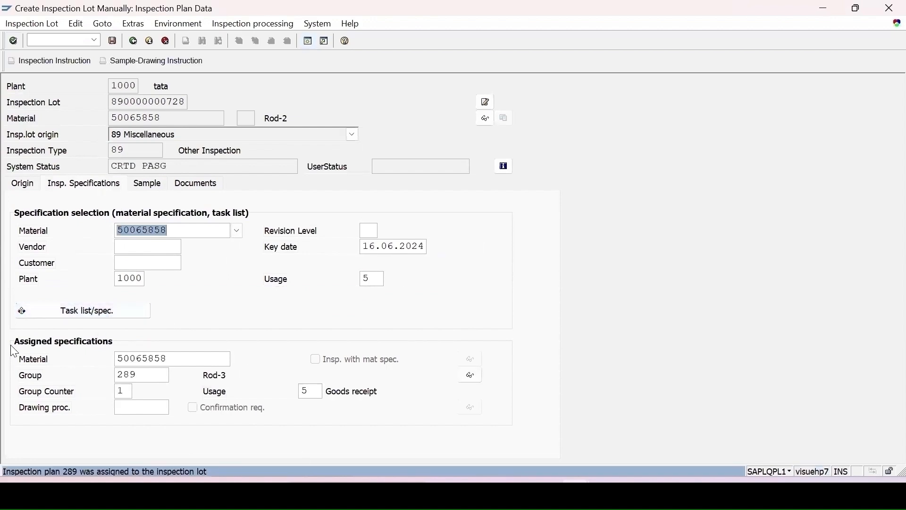
Step: Calculate the sample size for the inspection lot and save the lot
click(142, 187)
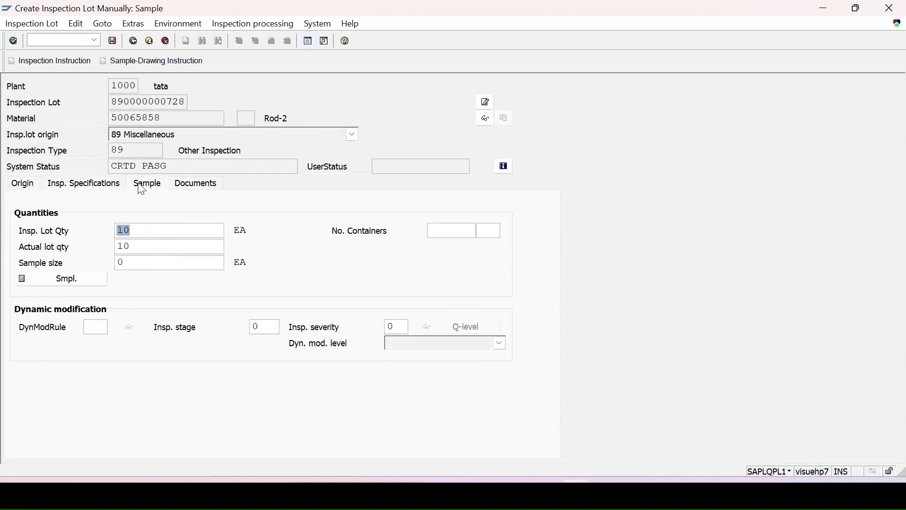
click(66, 281)
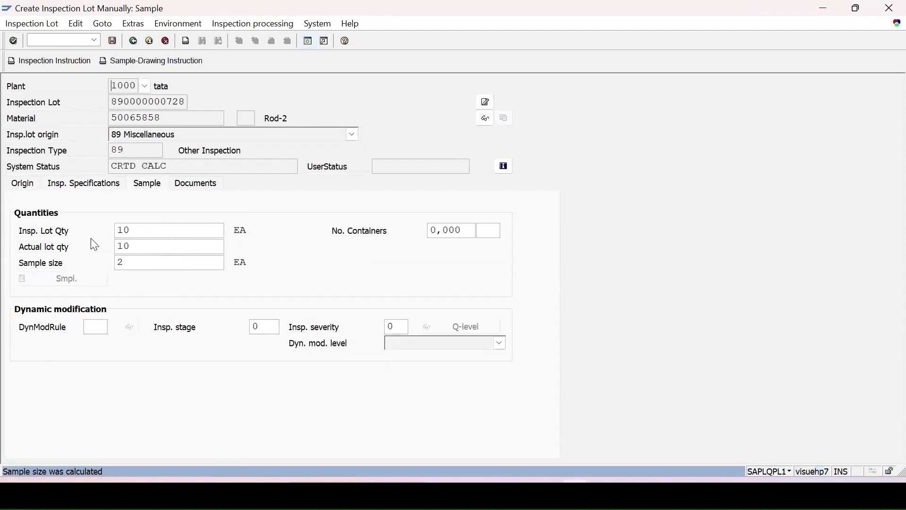
click(112, 41)
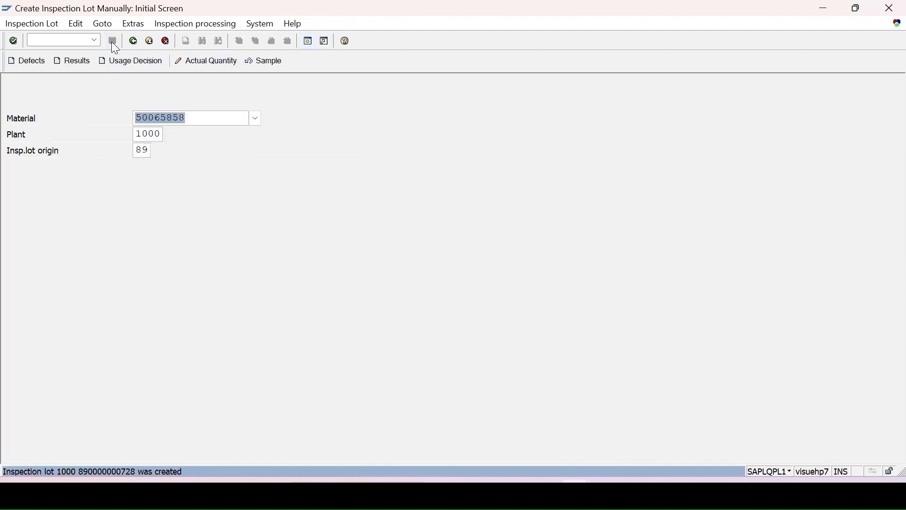
Step: Open results recording for the new inspection lot and expand the SIZE characteristic for single-value entry
click(77, 62)
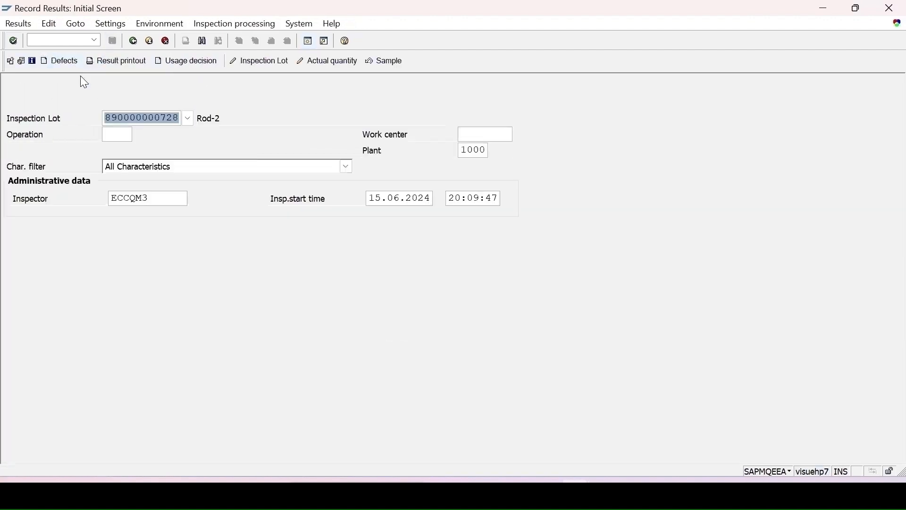
key(Return)
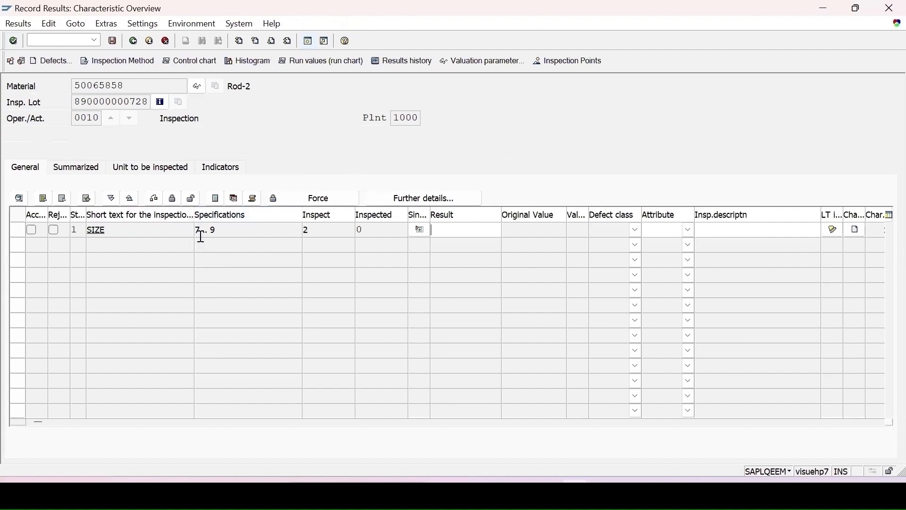
click(418, 231)
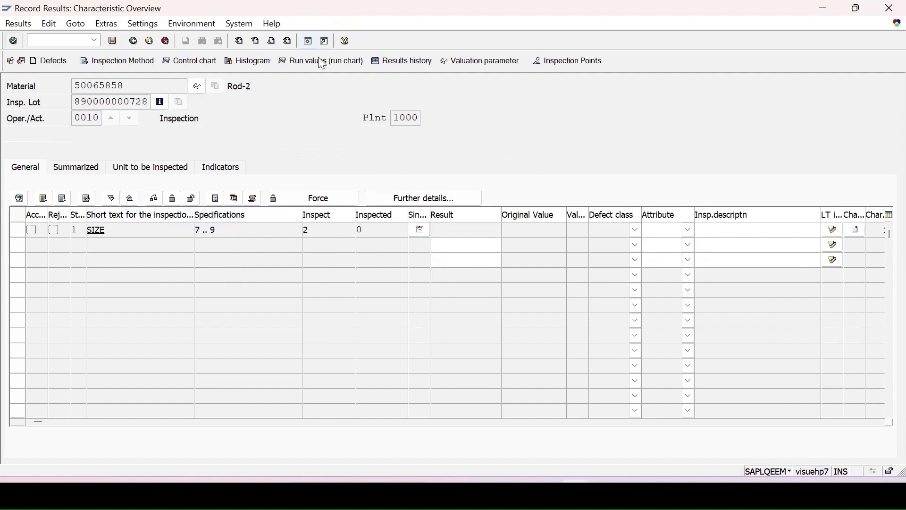
Step: Display master inspection characteristic SIZE in plant 1000 with QS24, examine its quantitative limits, and return to results recording
click(309, 43)
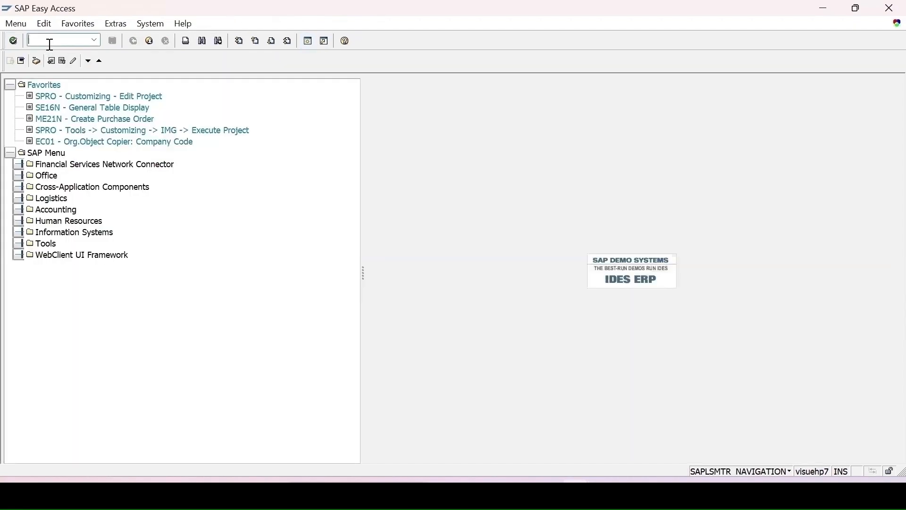
text(qs24)
key(Return)
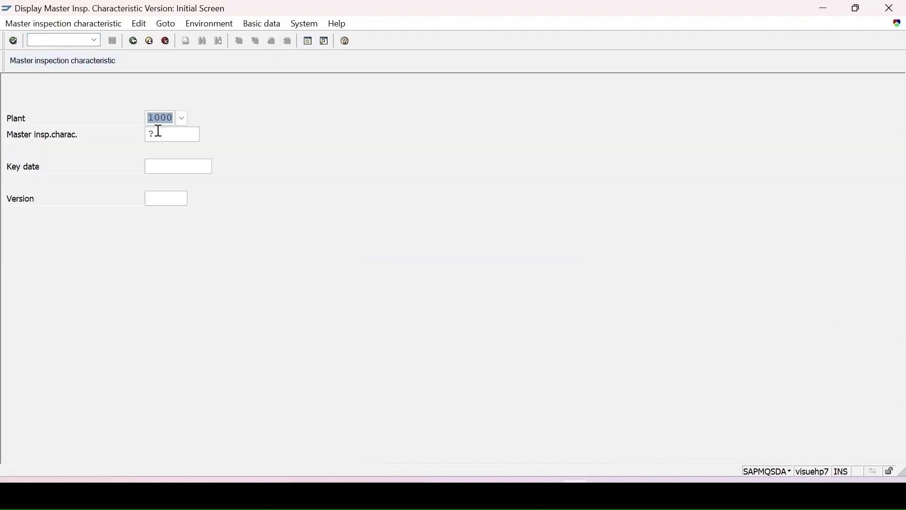
key(Tab)
text(size)
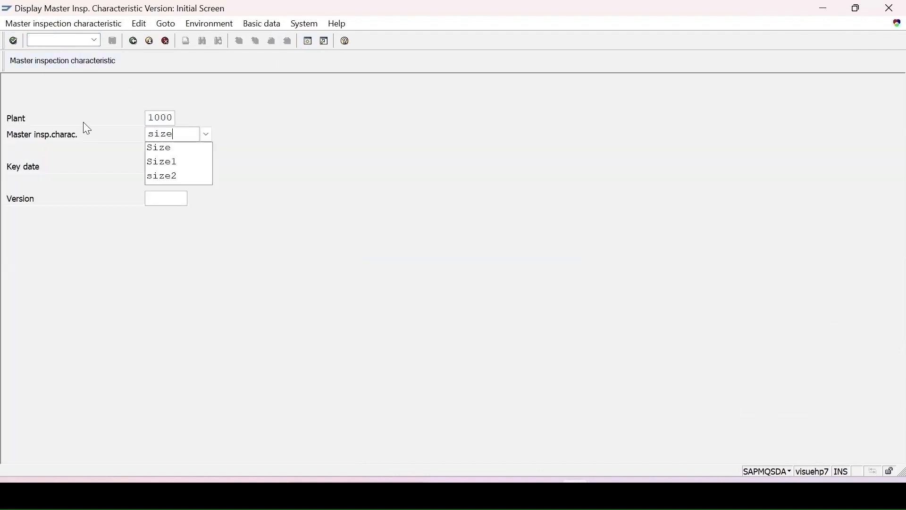
key(Return)
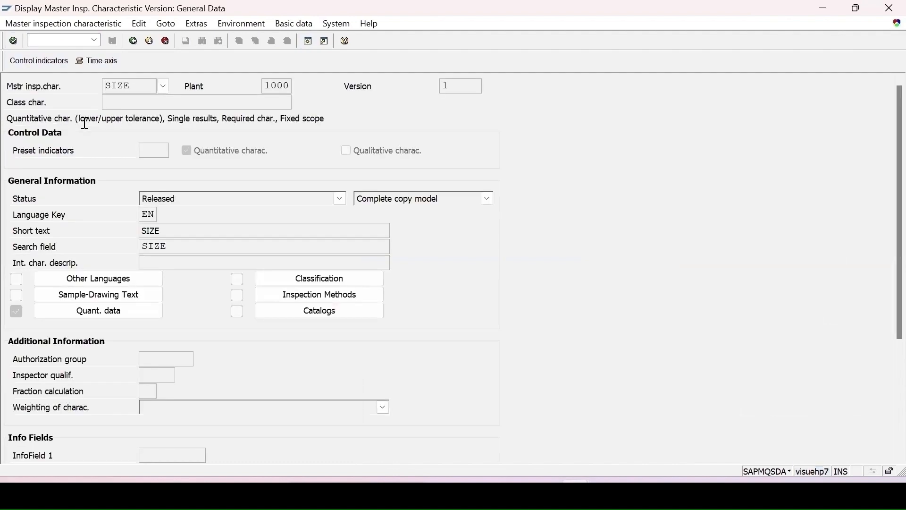
click(61, 313)
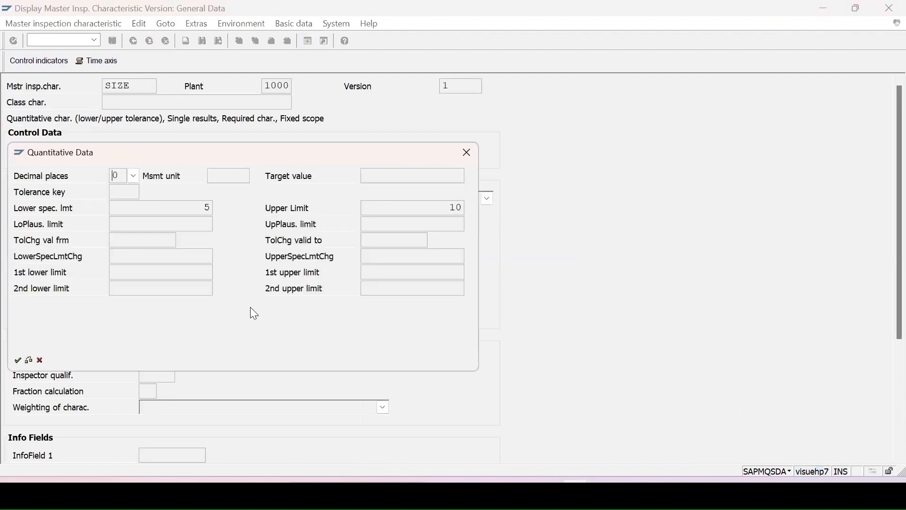
click(575, 492)
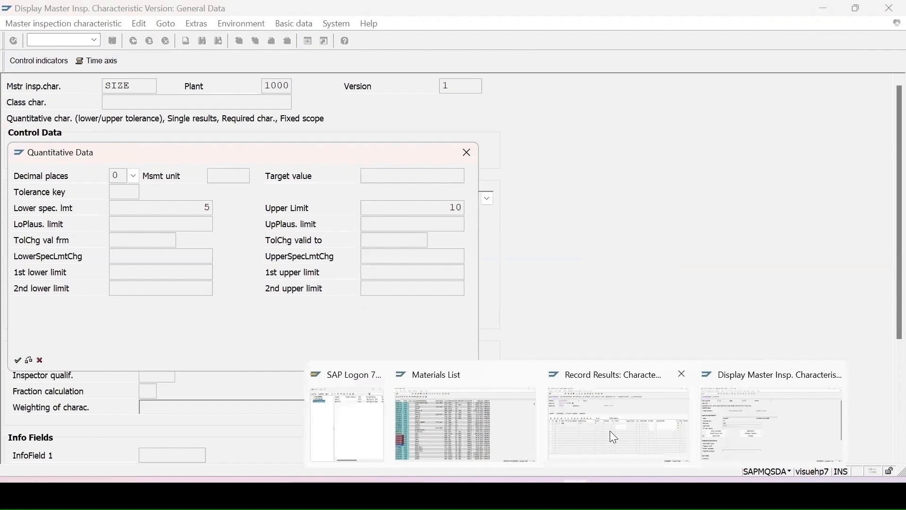
click(637, 435)
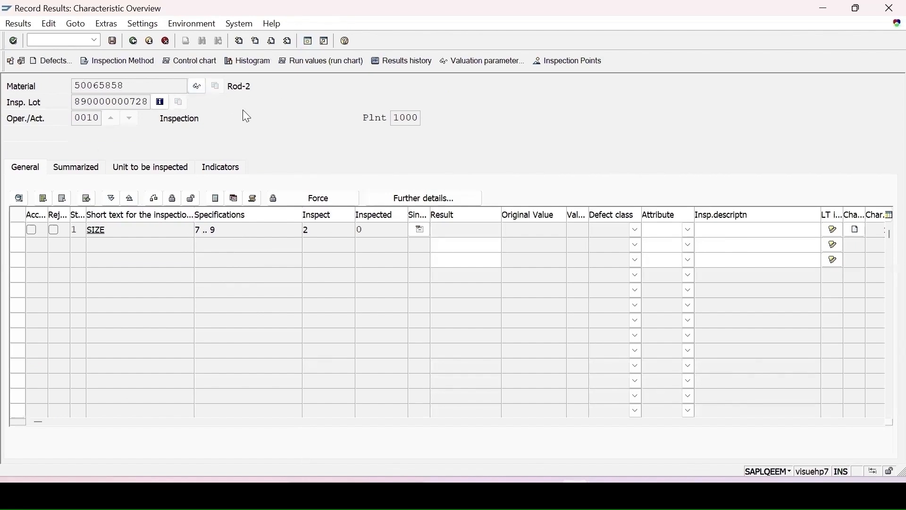
Step: Display the inspection plan for material 50065858, plant 1000, group 289 in a new session with QP03
click(575, 495)
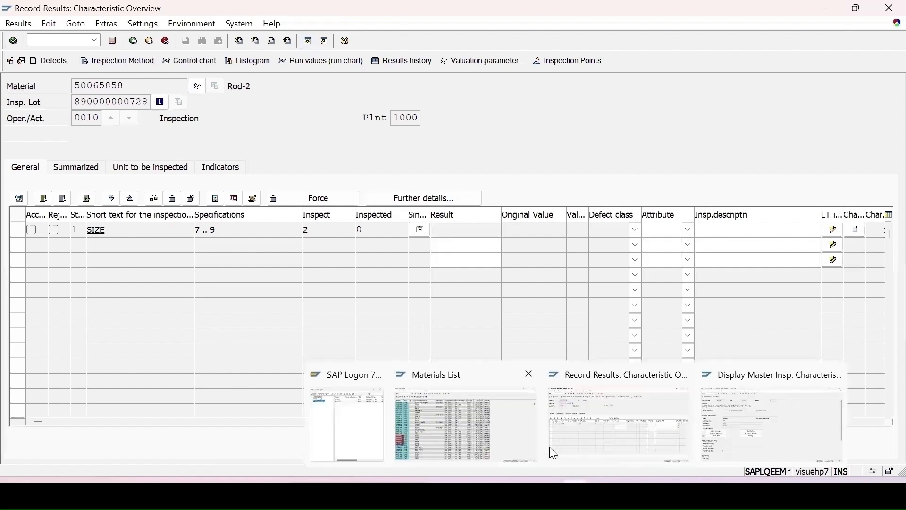
click(308, 42)
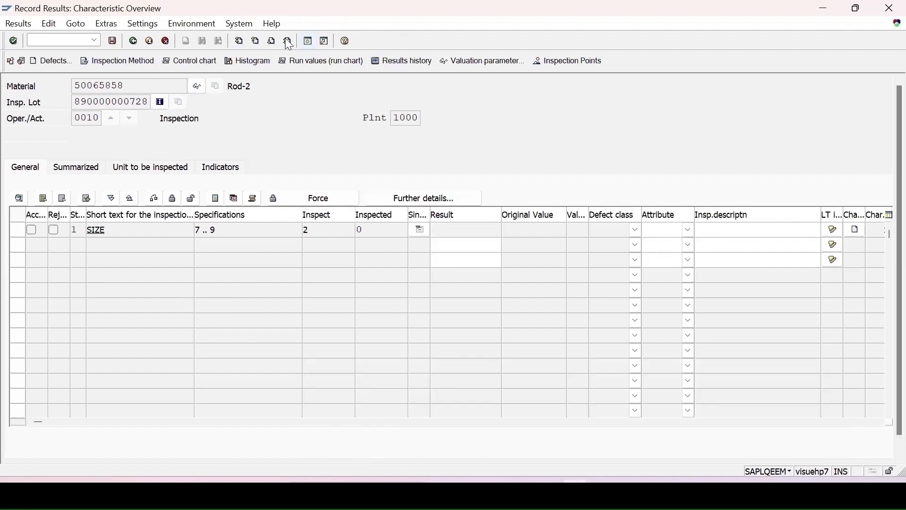
text(q)
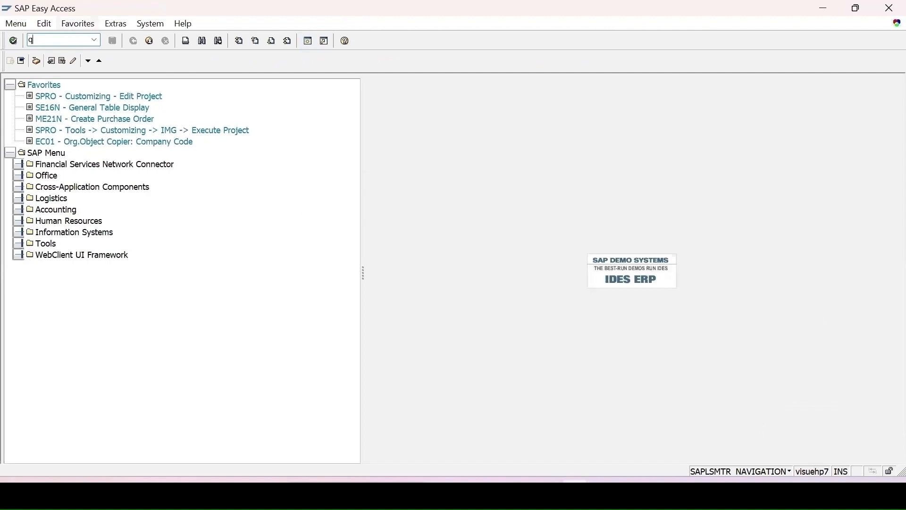
text(p03)
key(Return)
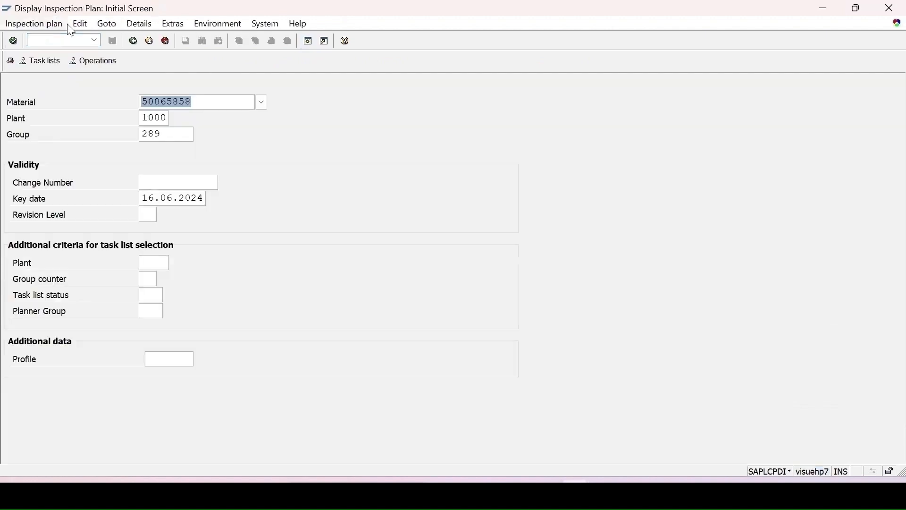
key(Return)
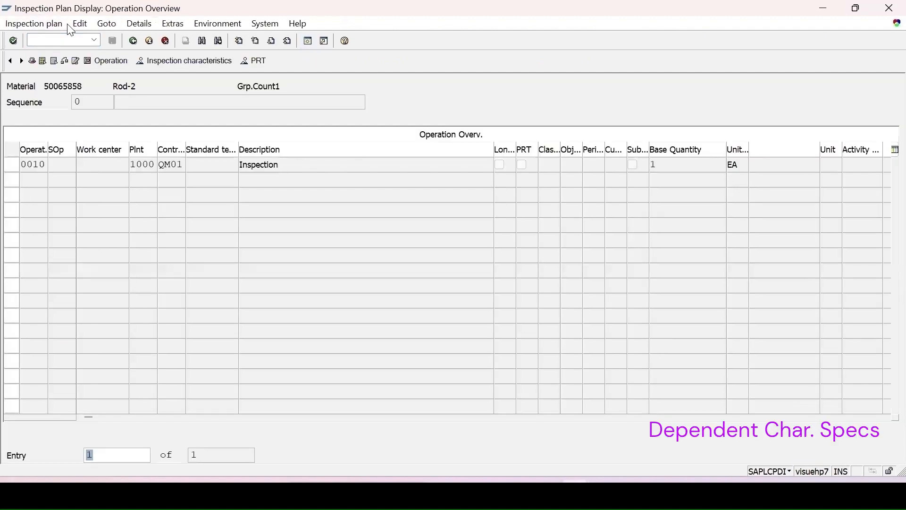
Step: Examine the dependent characteristic specifications of SIZE in operation 0010, and return to results recording
click(12, 164)
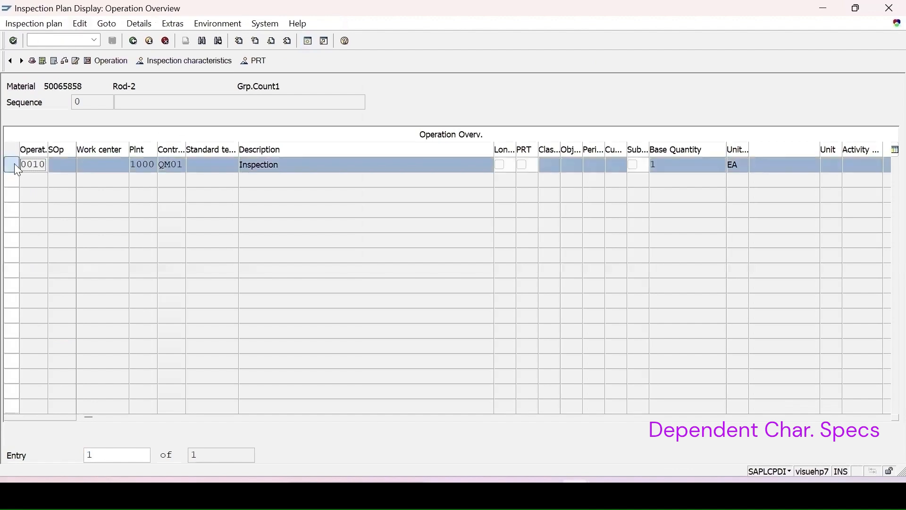
click(205, 58)
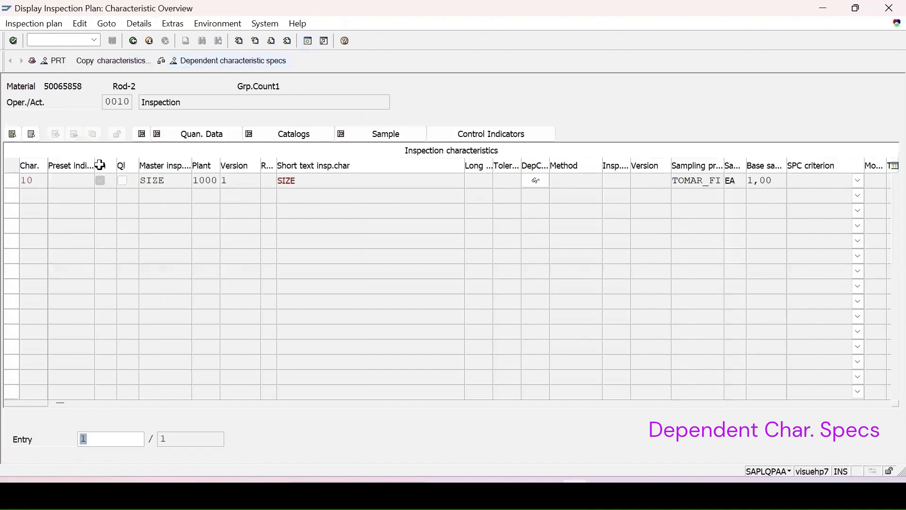
click(12, 181)
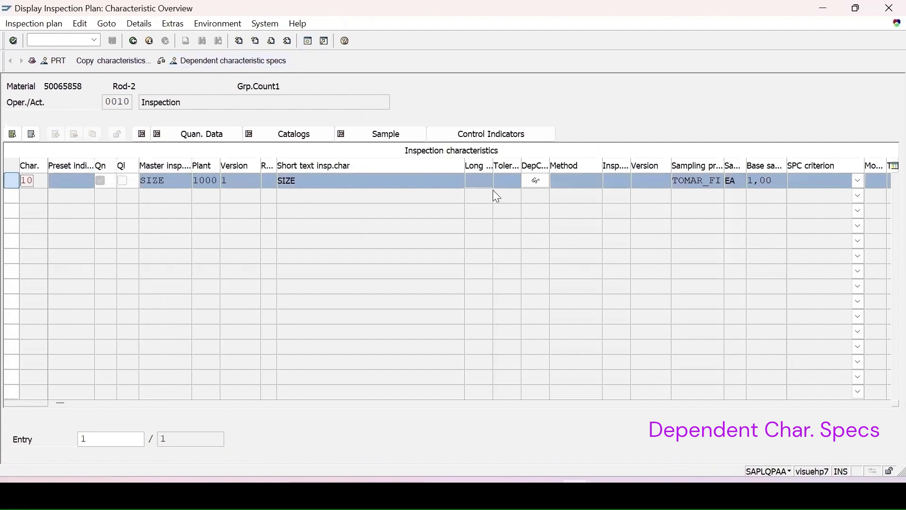
click(535, 182)
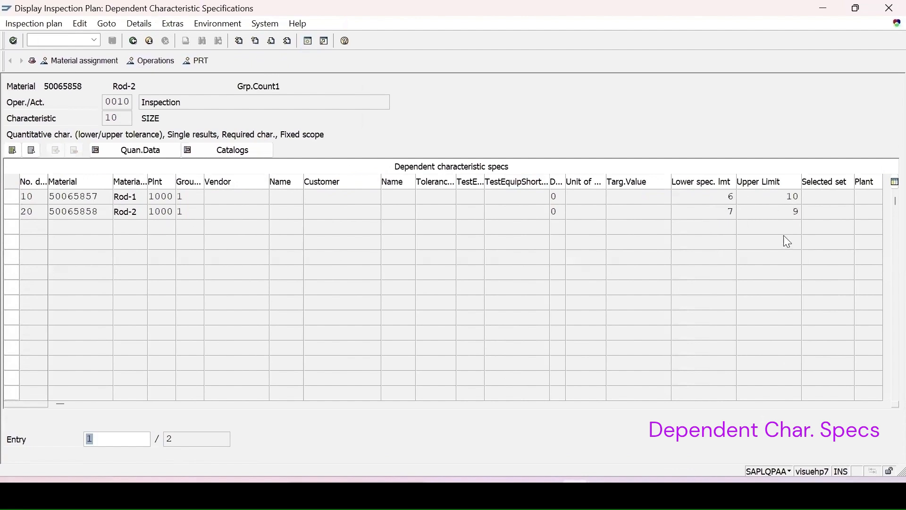
key(F3)
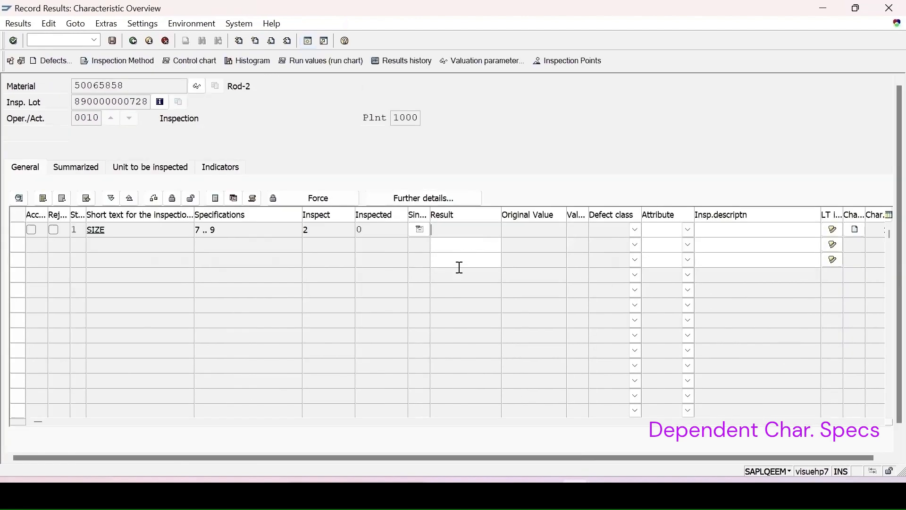
Step: Record the single values 7 and 8 for SIZE, accept its valuation, and save the results
text(7)
click(454, 258)
text(8)
key(Return)
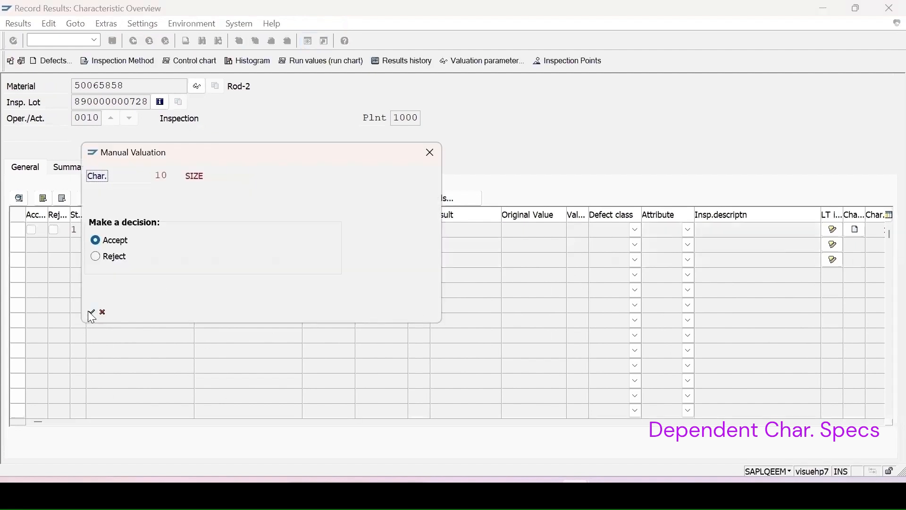
click(91, 314)
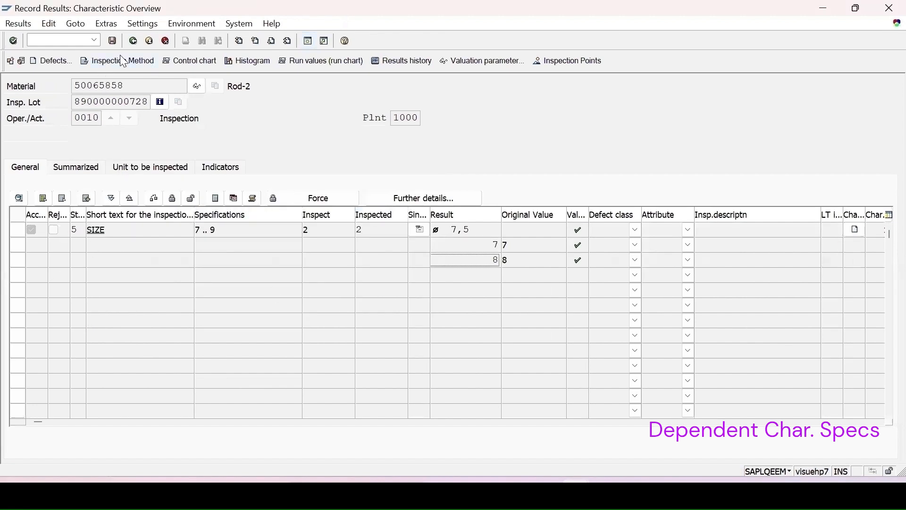
click(113, 42)
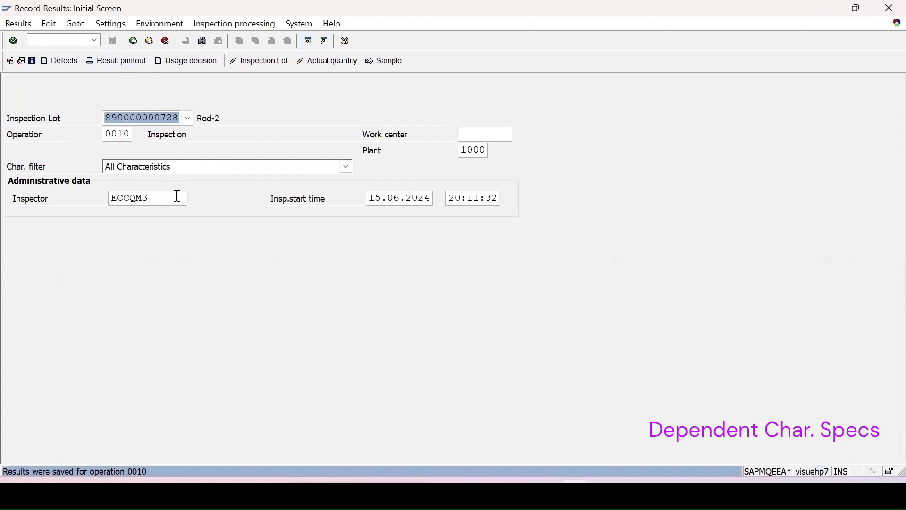
Step: Open the usage decision for the inspection lot and choose UD code A (Accept) from code group 03
click(182, 61)
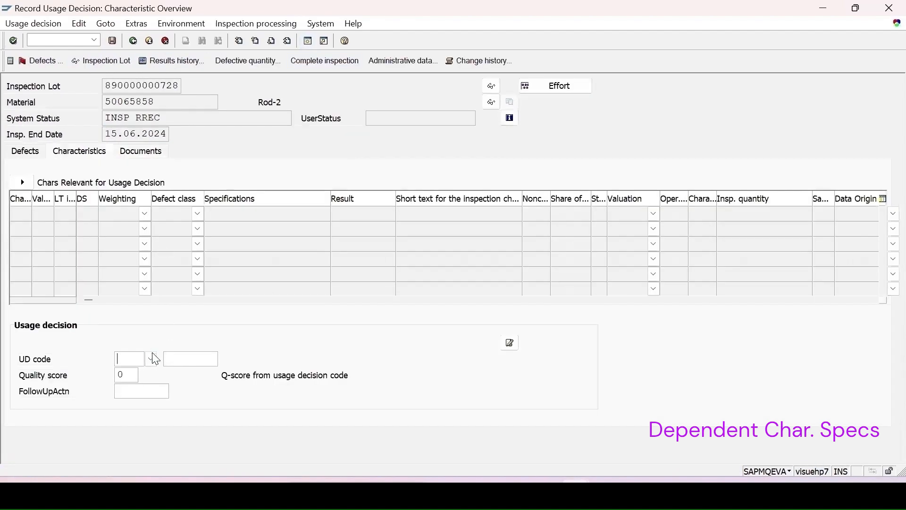
key(F4)
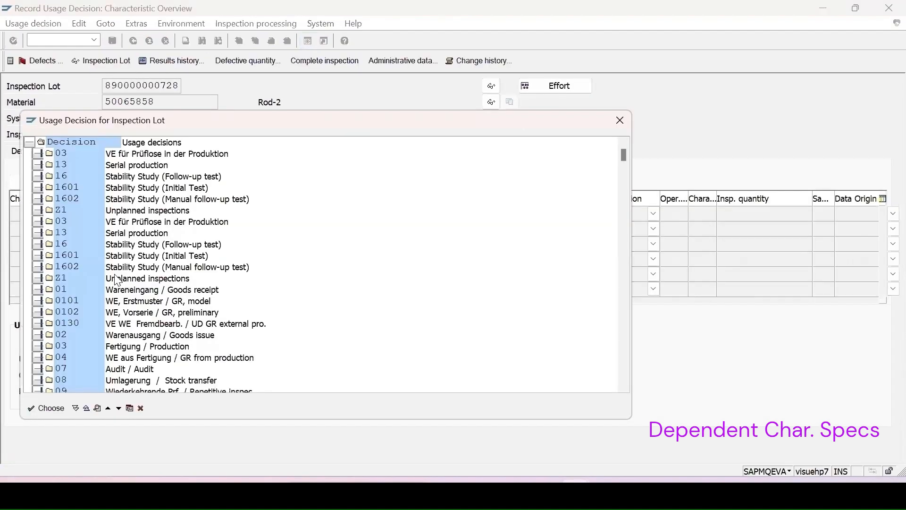
click(38, 154)
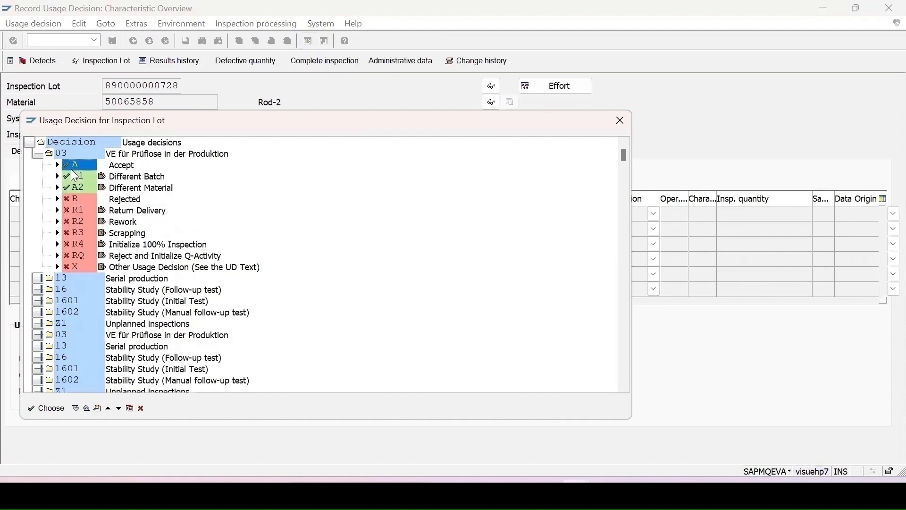
double_click(74, 166)
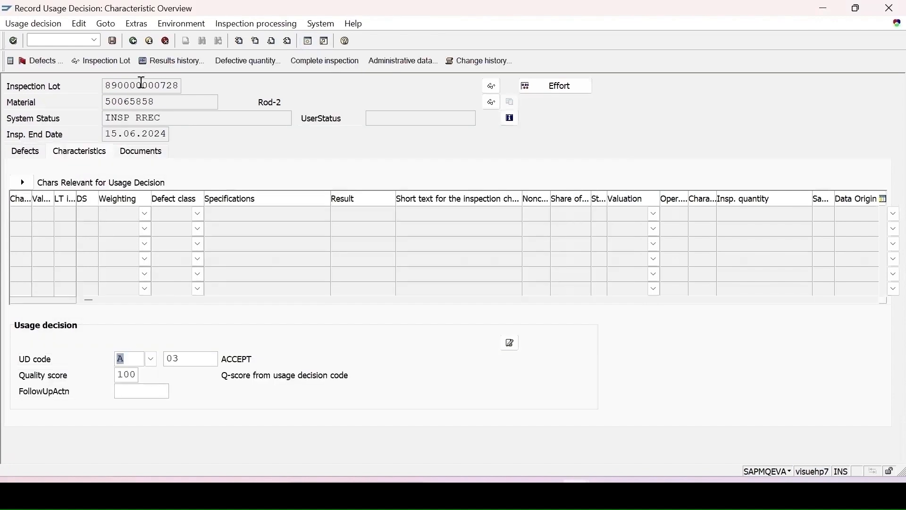
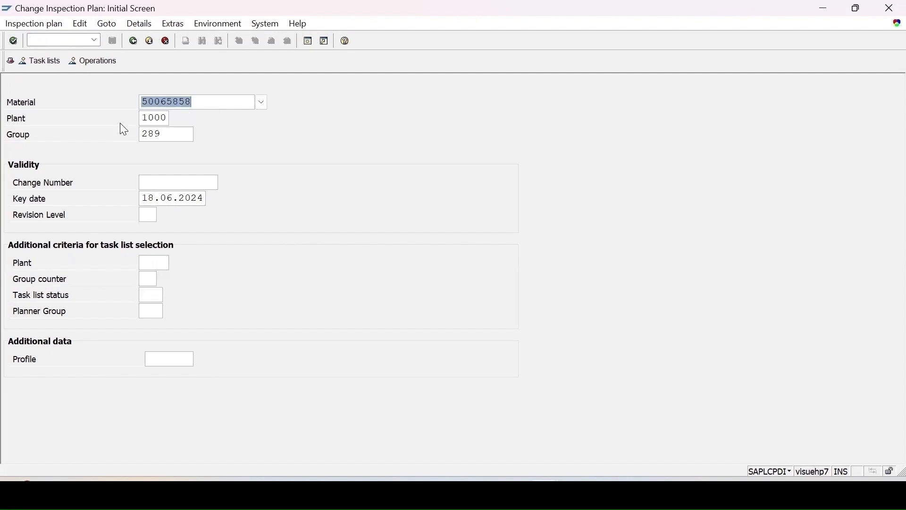
Step: Clear the group and open the inspection plan for material 50065858 in plant 1000 for changes
click(170, 133)
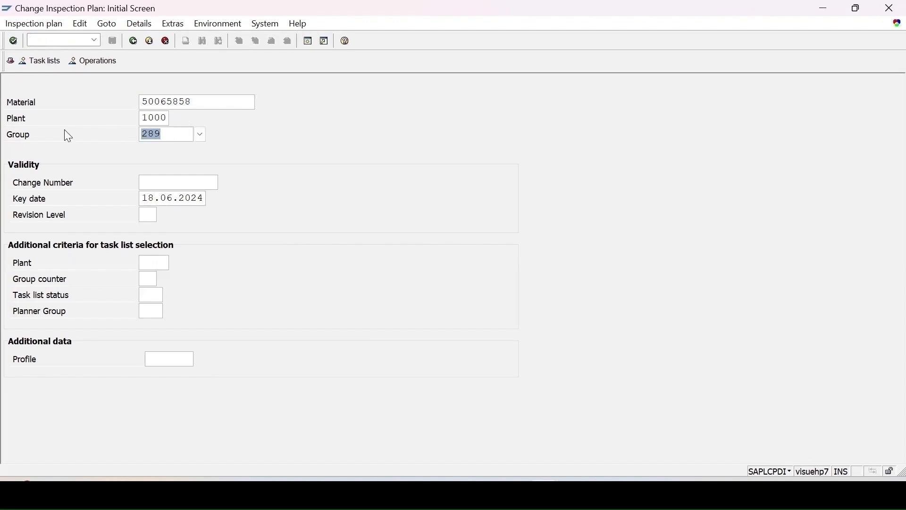
key(Delete)
key(Return)
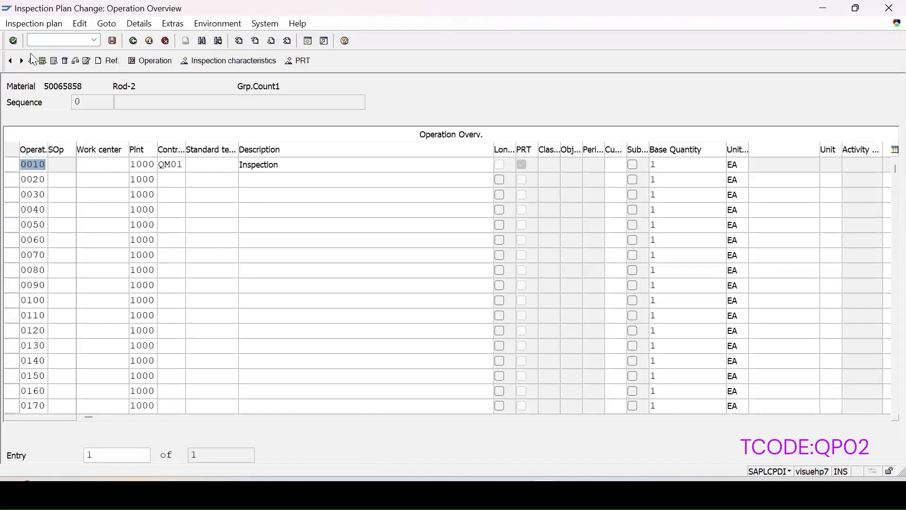
Step: Review the materials and vendor columns in the material assignment from the plan header, and close the assignment
click(41, 61)
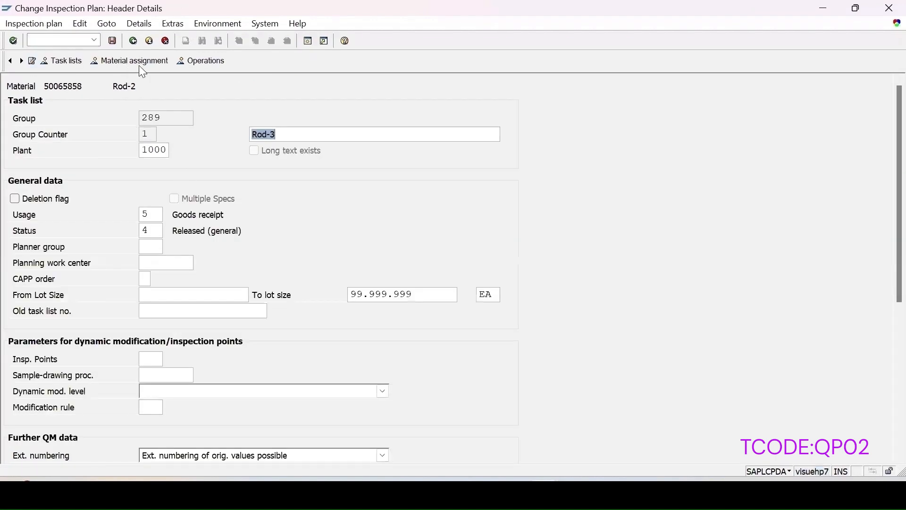
click(139, 65)
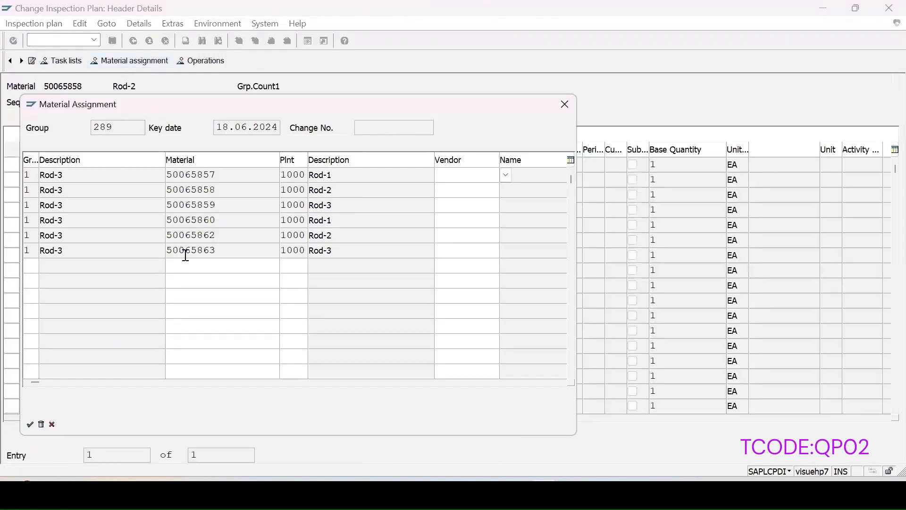
drag(184, 107, 365, 101)
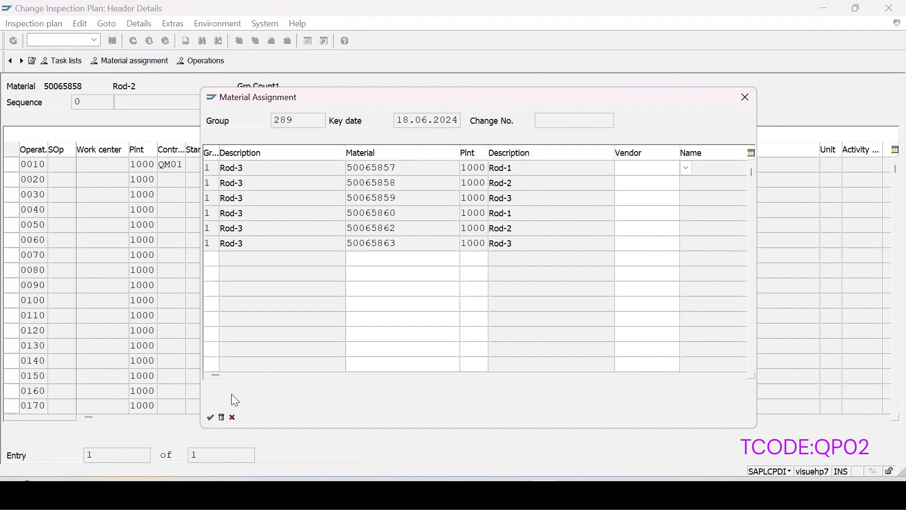
click(275, 376)
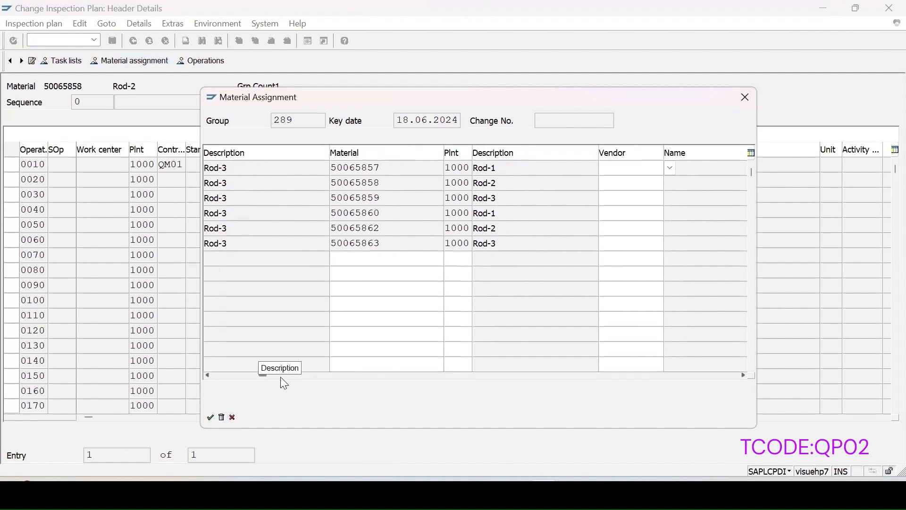
click(324, 376)
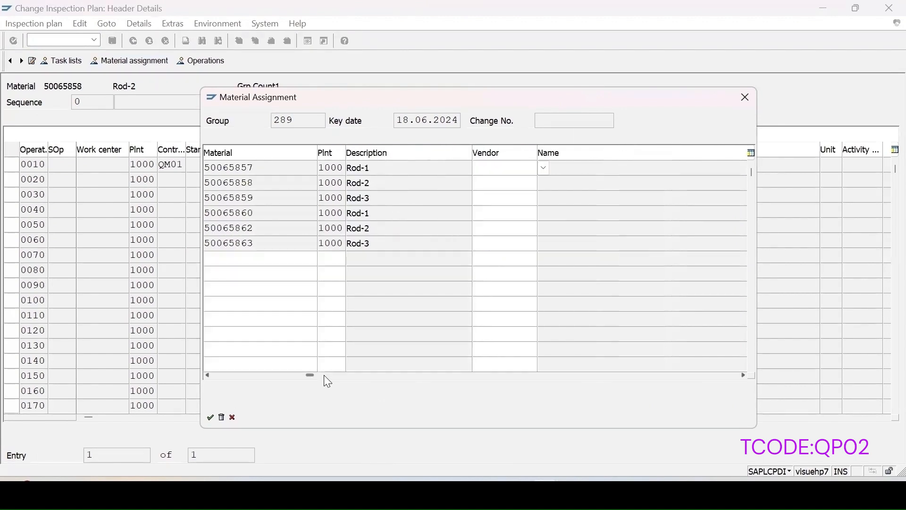
click(745, 97)
Step: Go to the inspection plan's operation overview and open the production resources/tools assignment for operation 0010
click(214, 61)
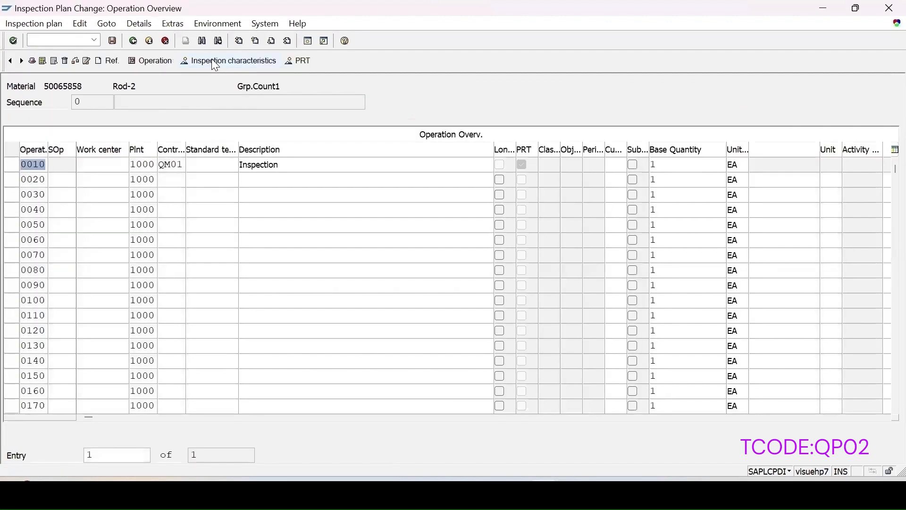
click(303, 63)
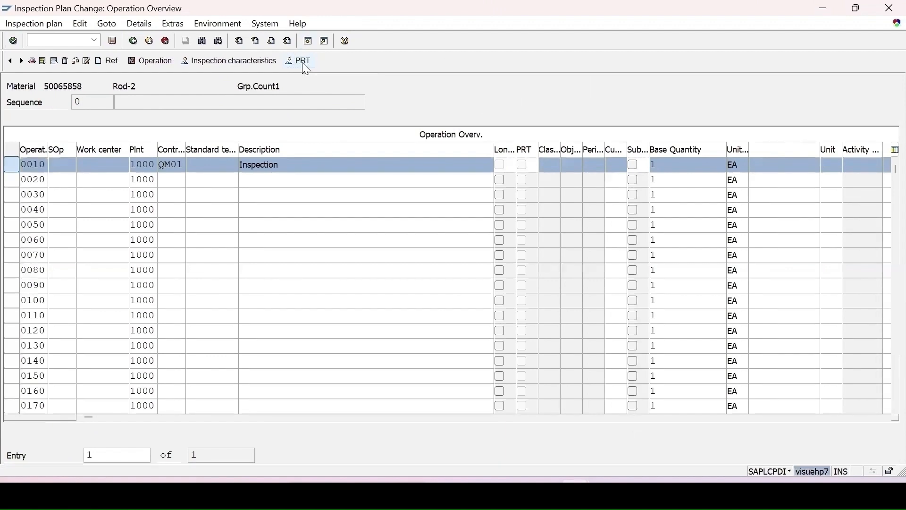
Step: Try to assign material RAW1 in plant 1000 as a production resource/tool, and clear the material entry
text(raw1)
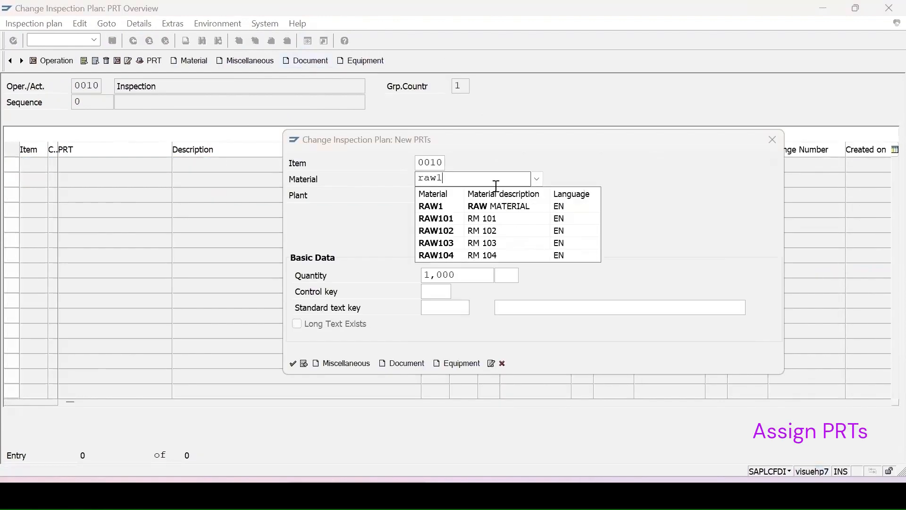
click(431, 207)
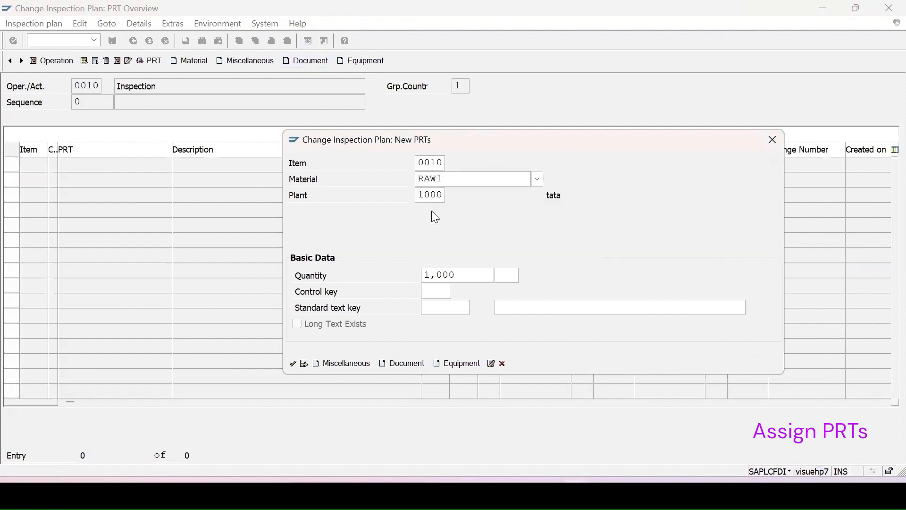
key(Return)
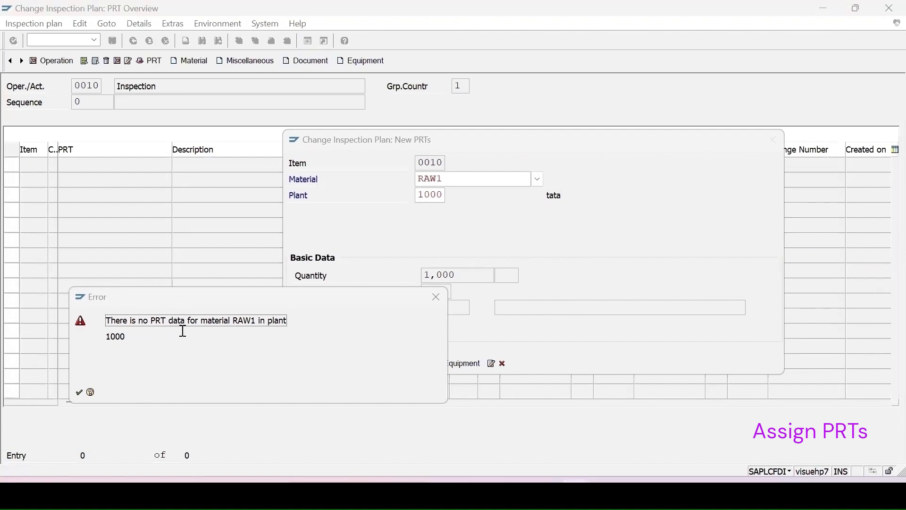
click(434, 297)
key(BackSpace)
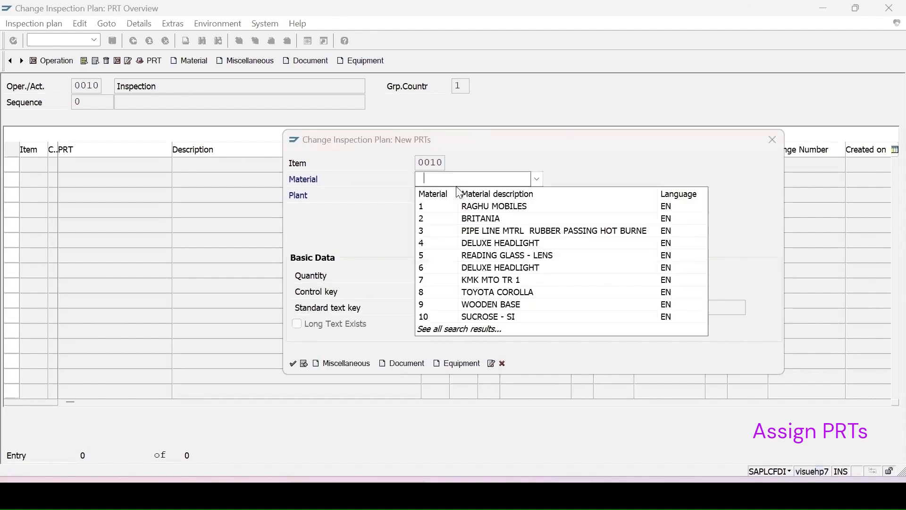
key(BackSpace)
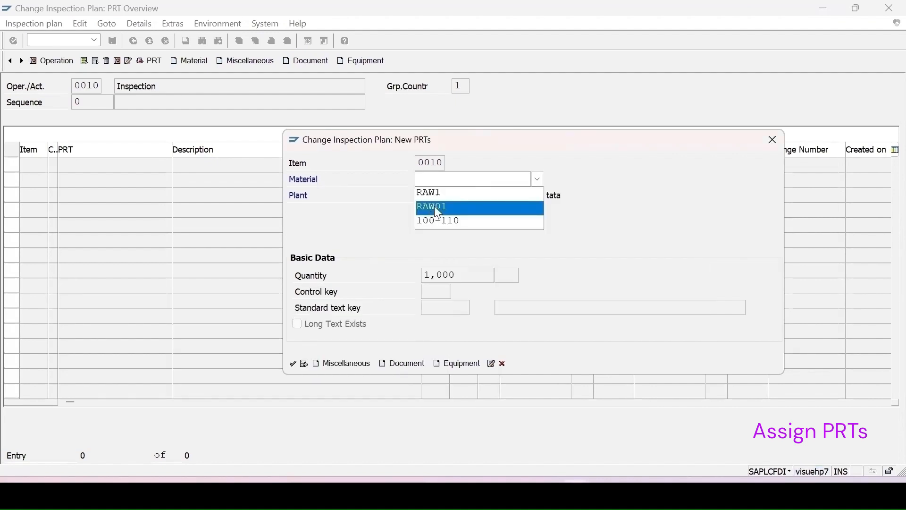
Step: Assign material RAW01 in plant 1000 to operation 0010 as a production resource/tool with control key 1 (All functions)
click(435, 207)
key(Return)
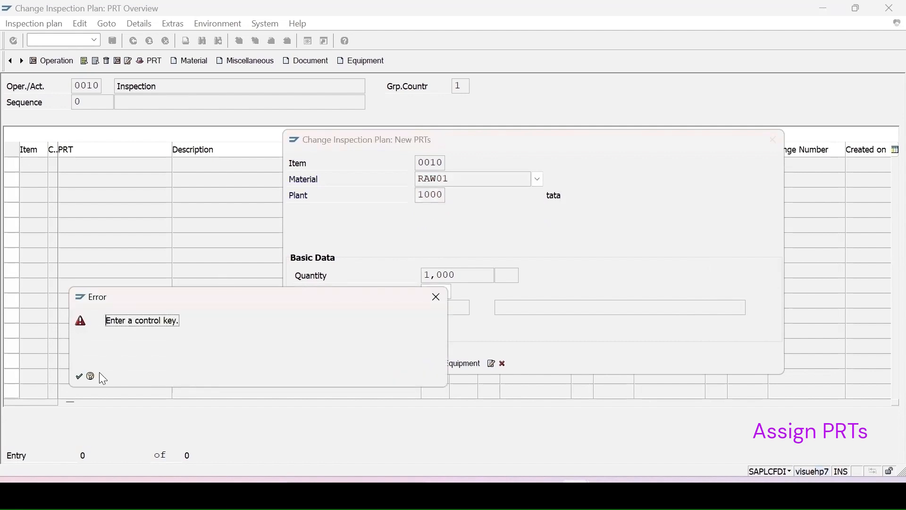
click(78, 376)
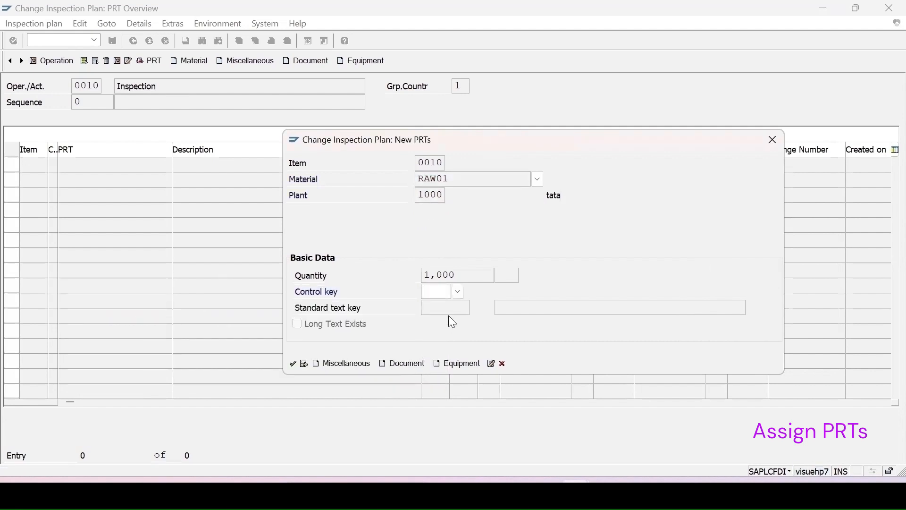
click(458, 291)
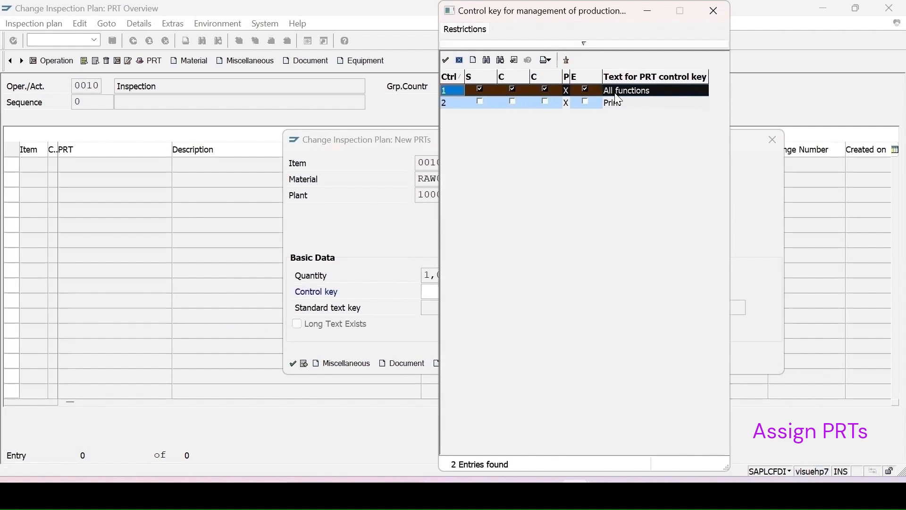
double_click(446, 90)
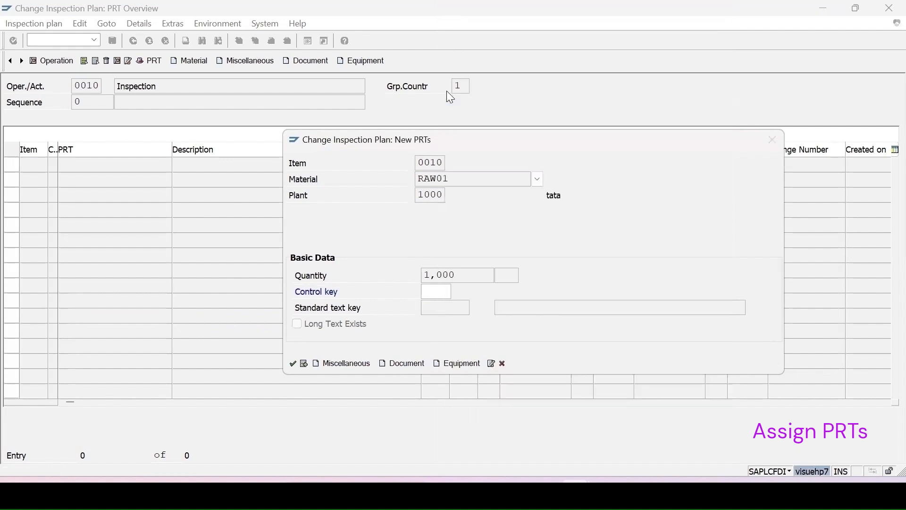
click(292, 363)
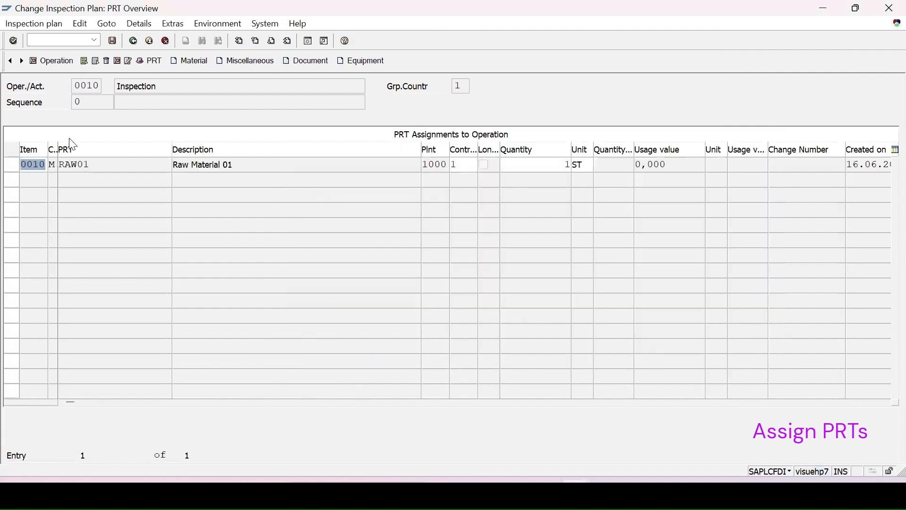
Step: Widen the category column of the PRT assignments and look up the available production resource/tool categories
drag(57, 146, 88, 150)
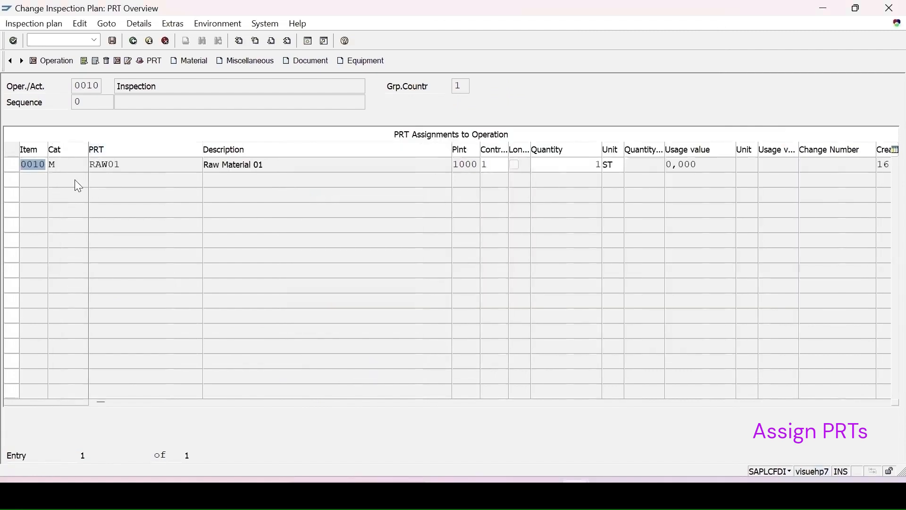
click(64, 163)
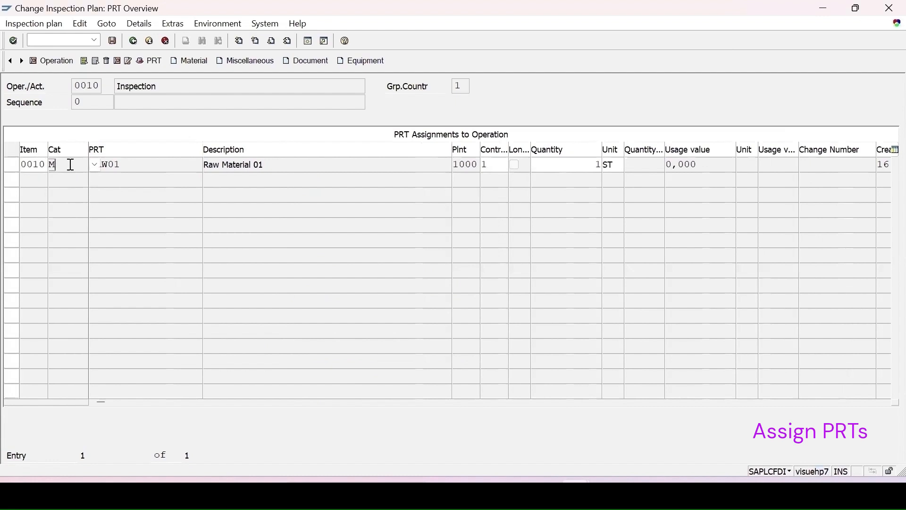
click(94, 163)
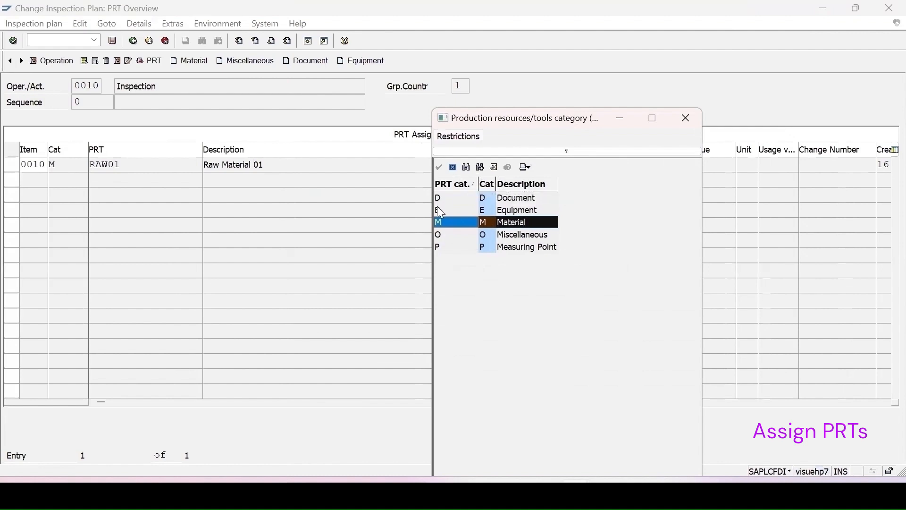
click(681, 118)
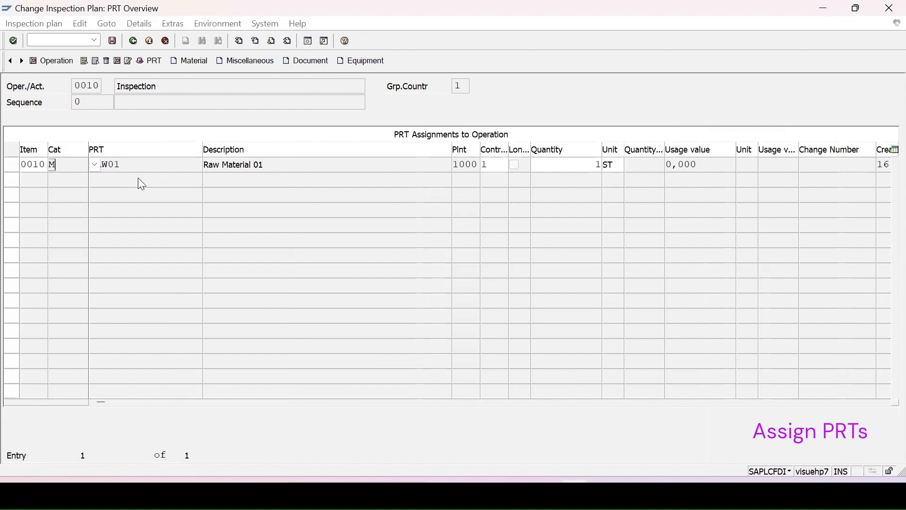
Step: Search equipment by PRT group and assign equipment 10006569 (Voltameter 5113) to operation 0010 as item 0020 with control key 1
click(360, 60)
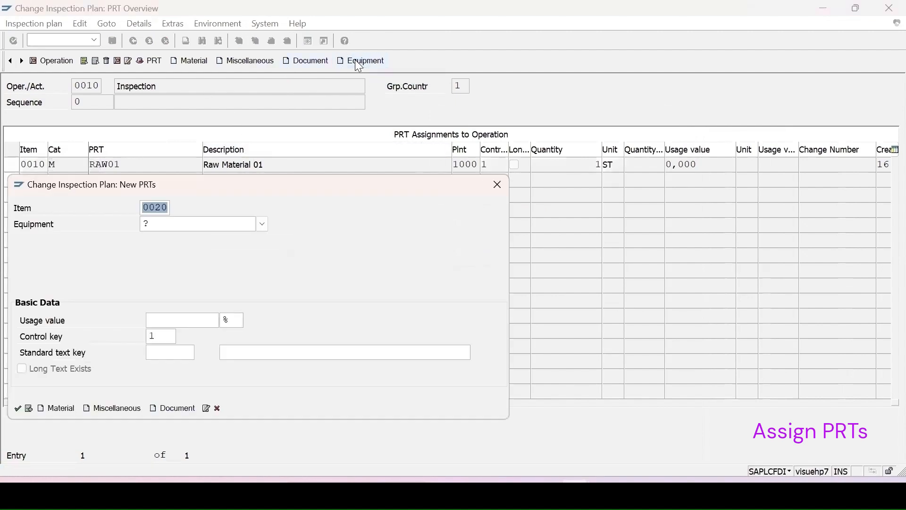
click(503, 162)
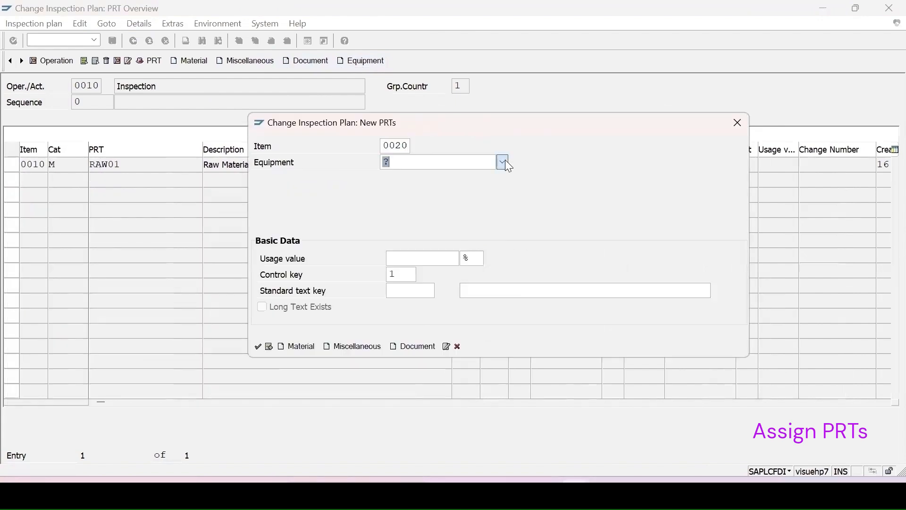
click(744, 30)
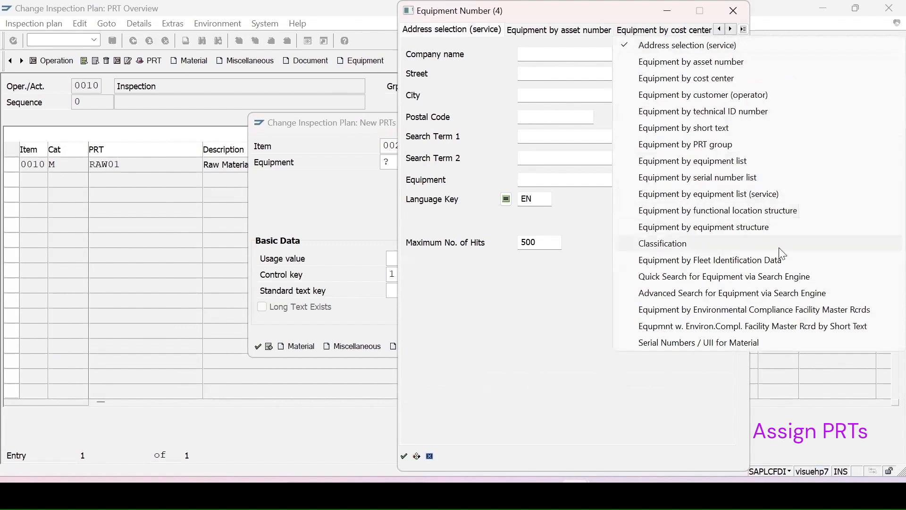
click(708, 145)
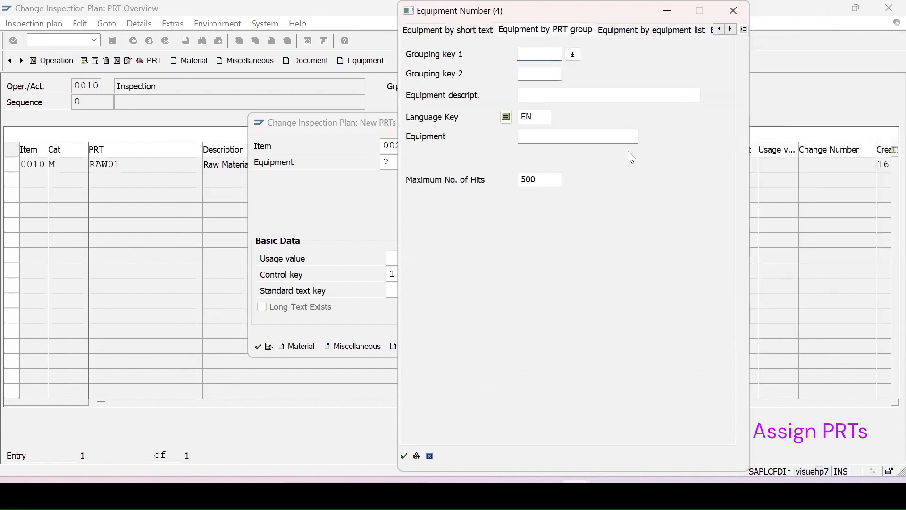
key(Return)
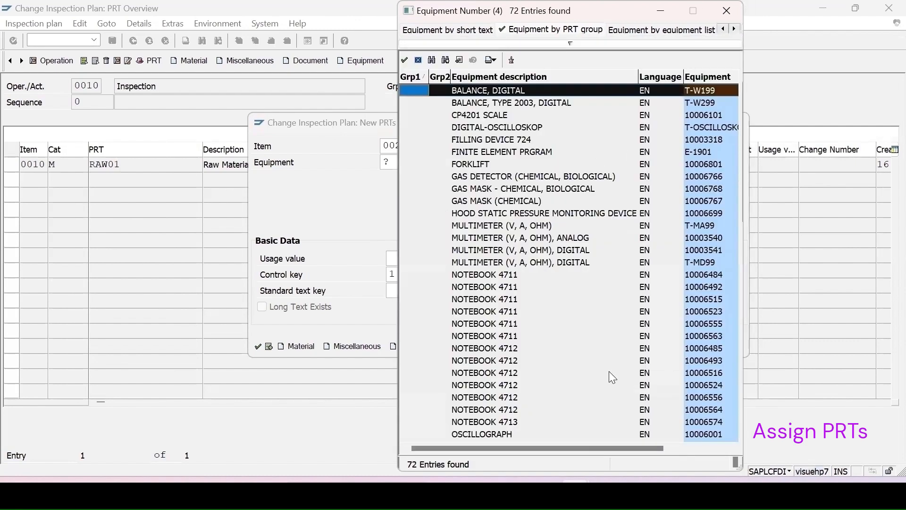
scroll(599, 322, down, 15)
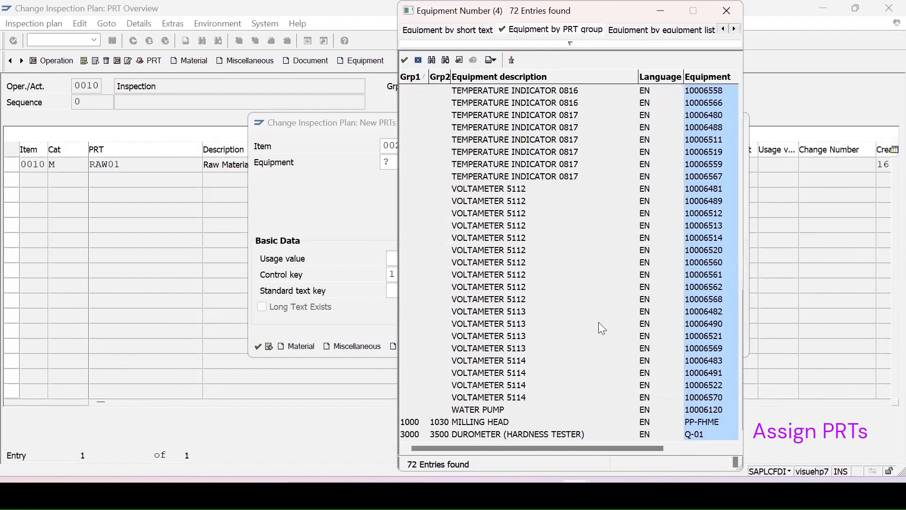
click(482, 349)
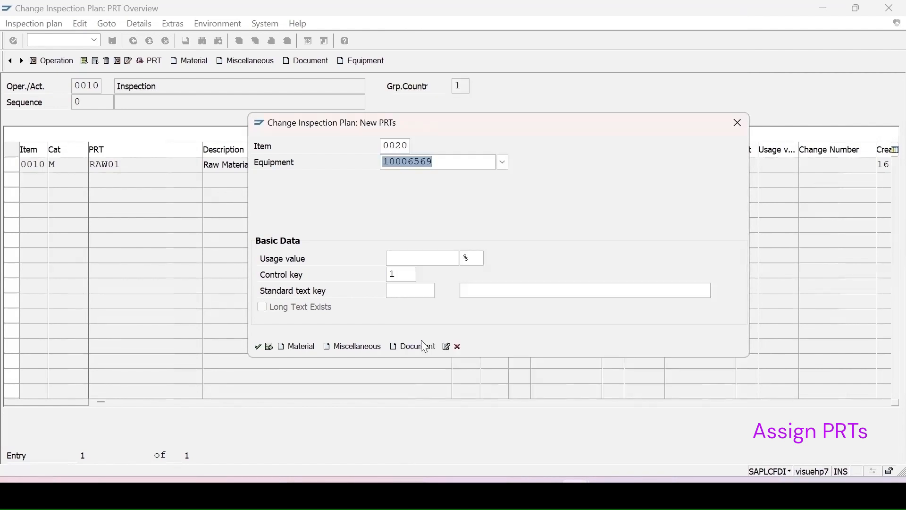
key(Return)
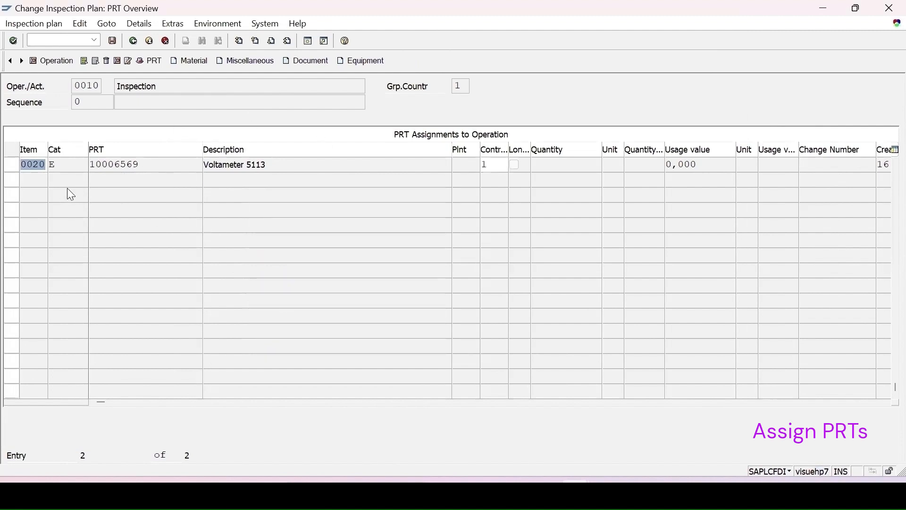
Step: Find documents of type DRW and assign DWG_MO100000, part 000, version 00, to operation 0010 as item 0030
click(298, 62)
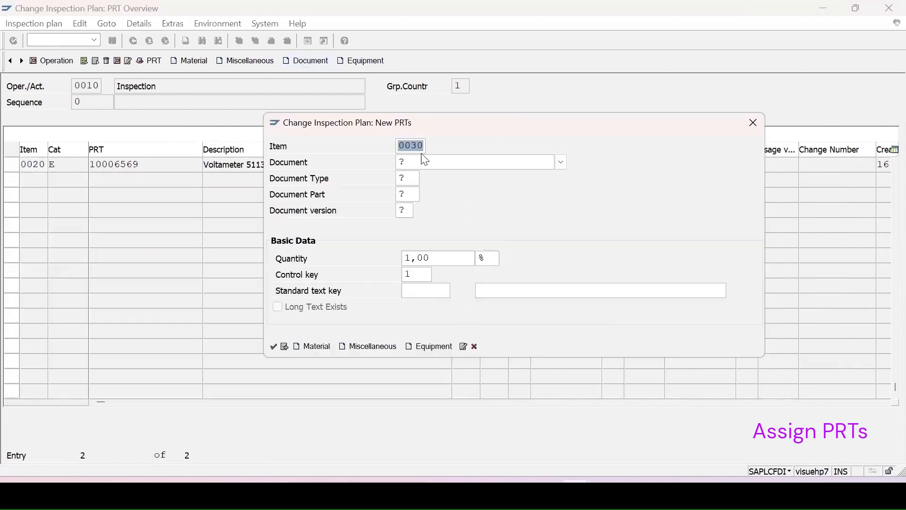
click(562, 163)
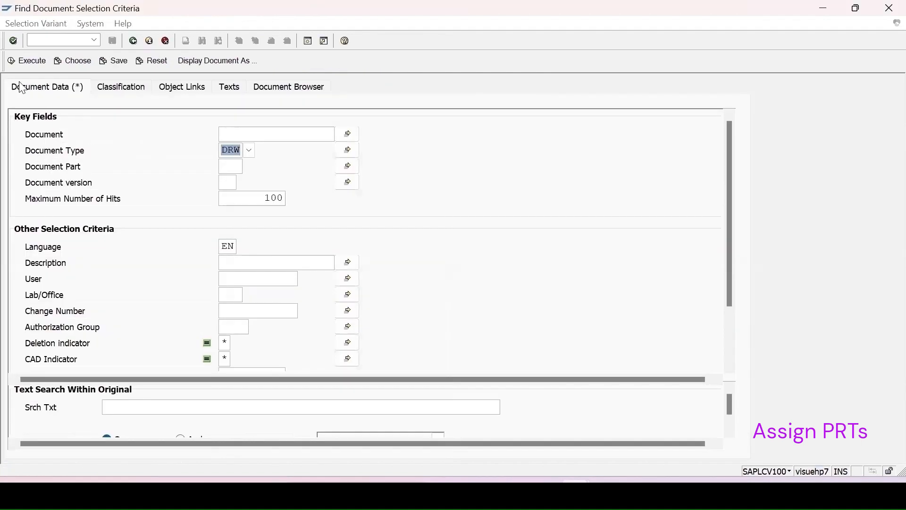
click(27, 61)
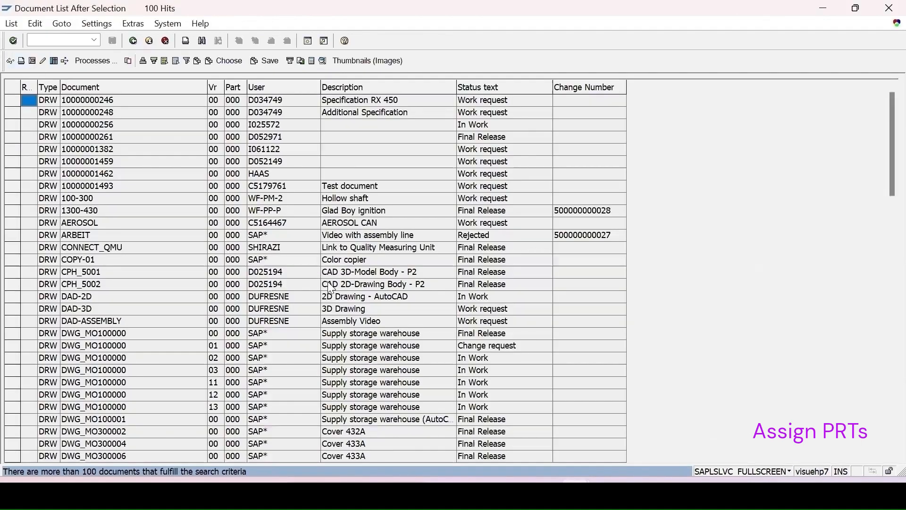
click(11, 346)
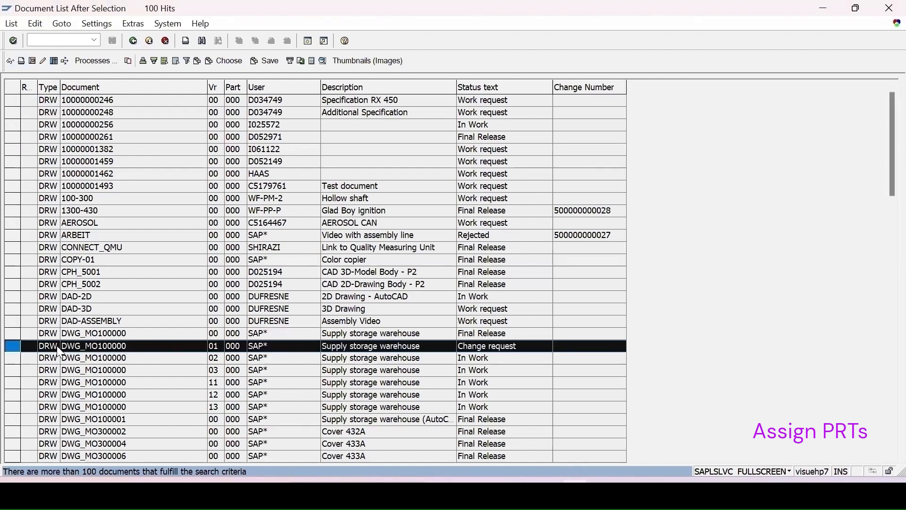
double_click(104, 346)
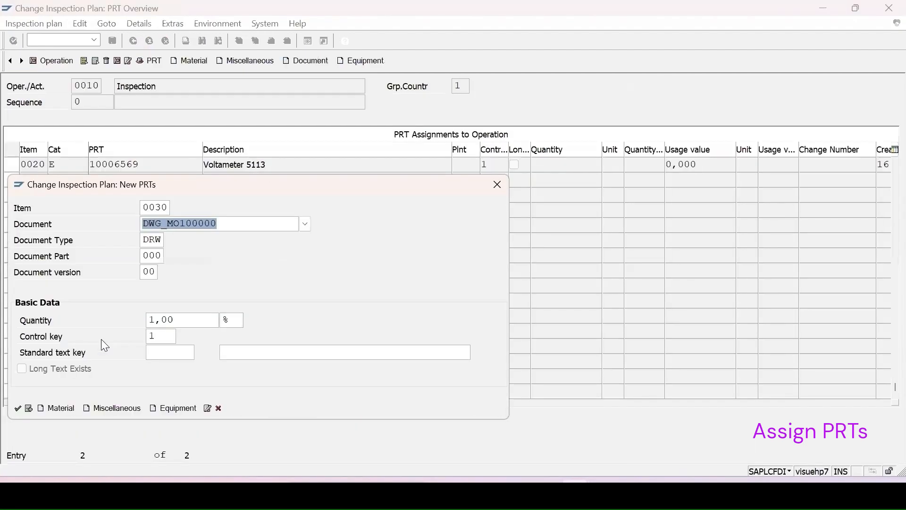
click(18, 409)
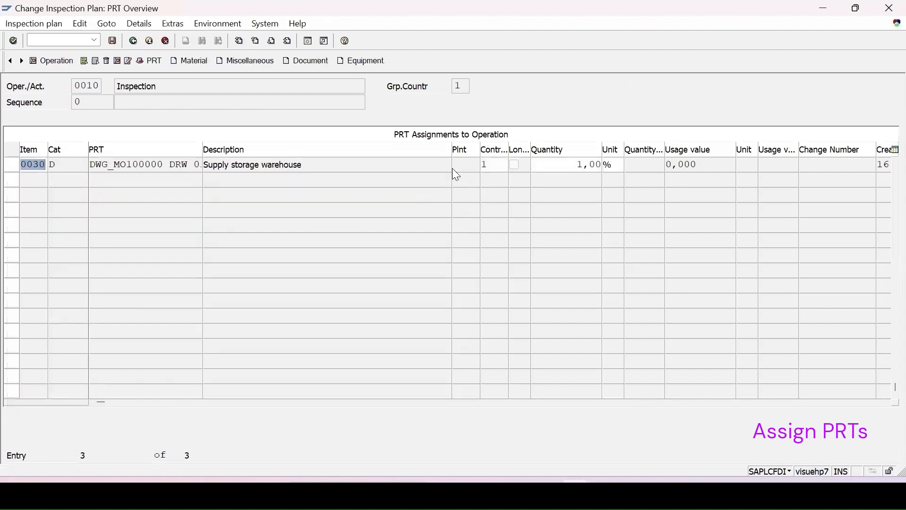
Step: Return to the operation overview, check the PRT assignments of operation 0010, and save the inspection plan
click(133, 43)
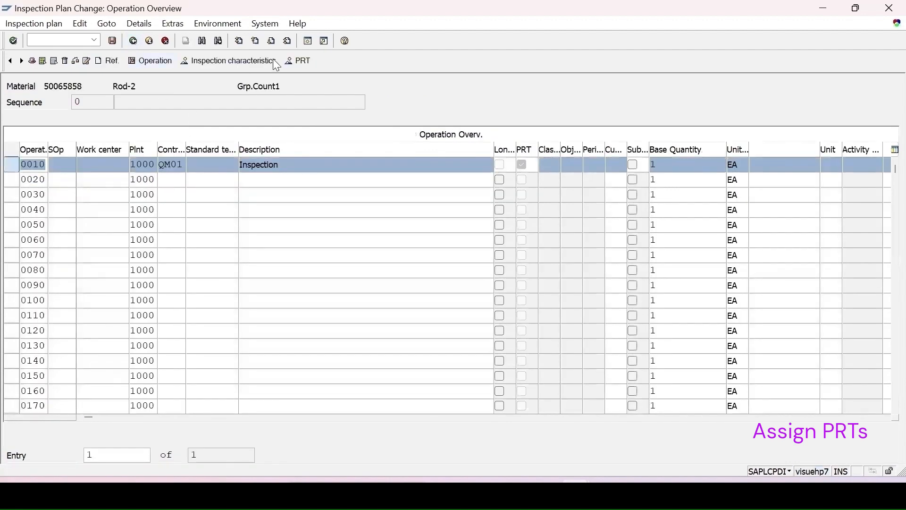
click(299, 60)
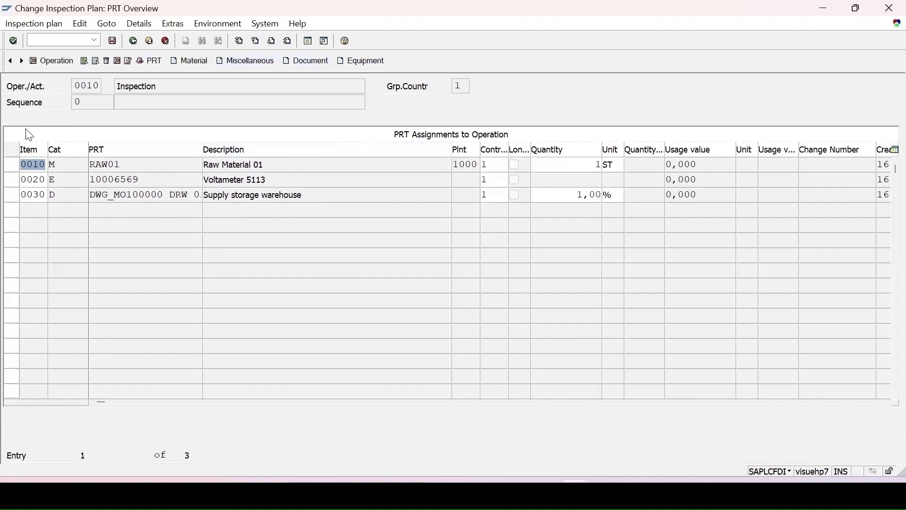
click(112, 42)
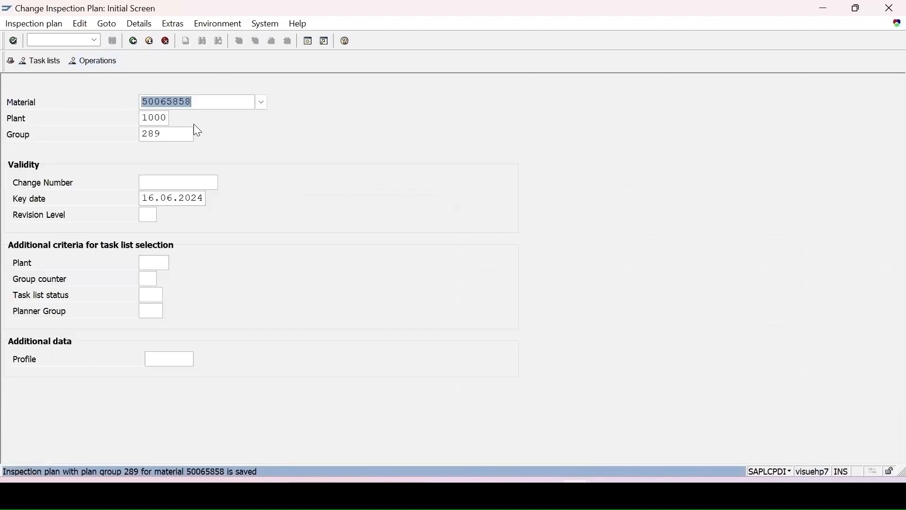
Step: Reopen the inspection plan for material 50065858 and review the PRT indicator and assignments of operation 0010
key(Return)
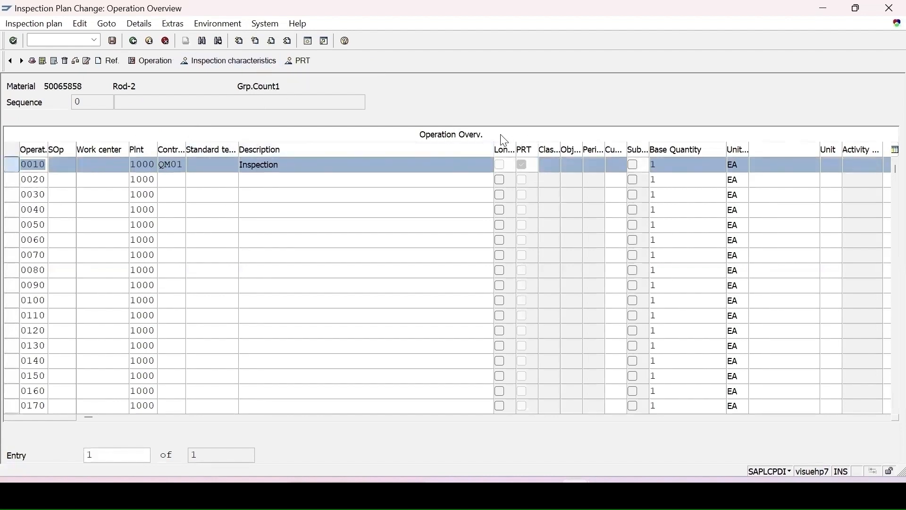
click(522, 165)
click(302, 60)
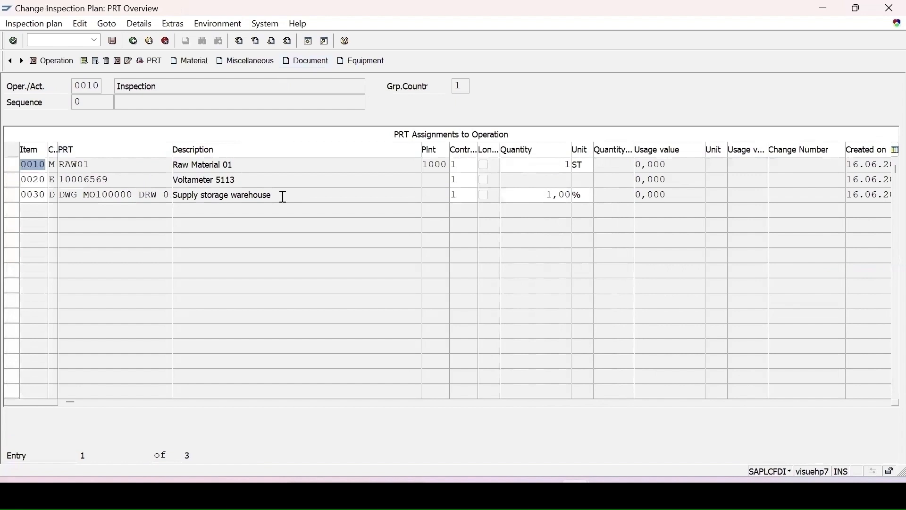
Step: Delete the drawing document assignment, item 0030, from the PRT assignments of operation 0010
click(13, 196)
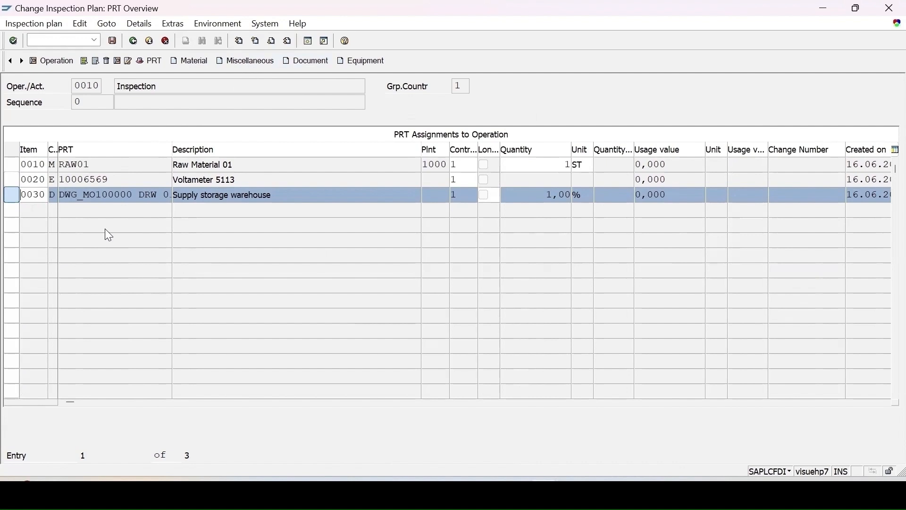
click(105, 61)
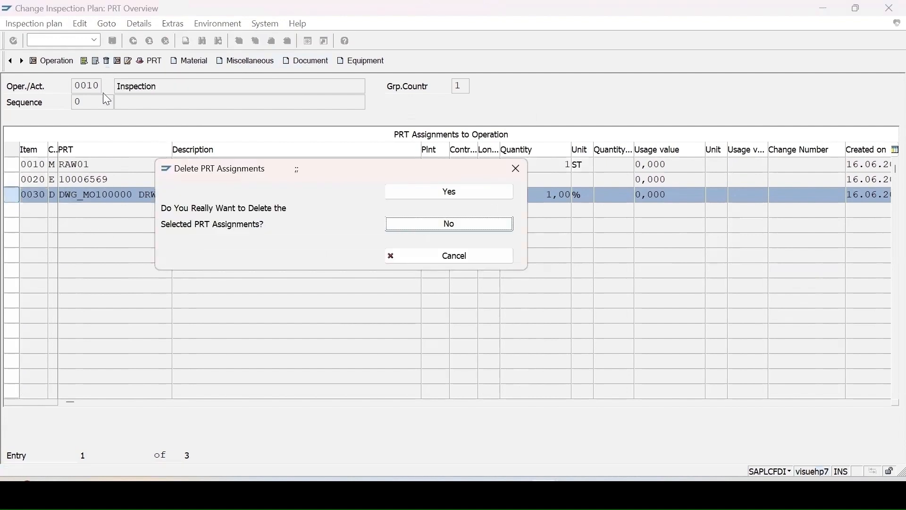
click(442, 192)
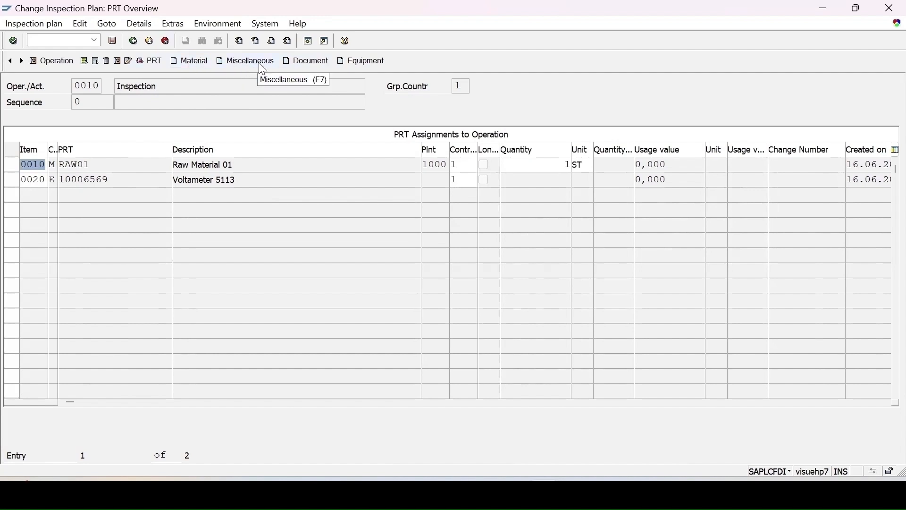
Step: Find documents of type DRF and assign CAMSHAFT_HSG_A, part 000, version 00, to operation 0010 as item 0030
click(309, 67)
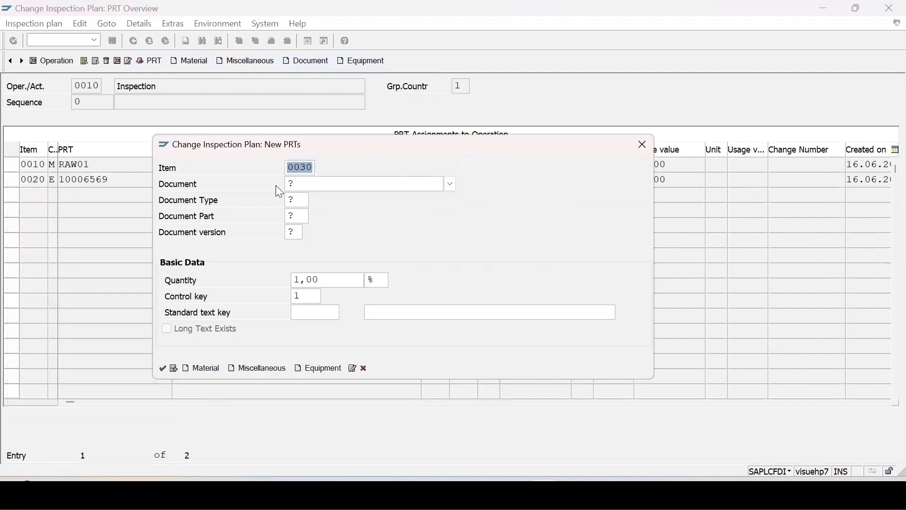
click(303, 204)
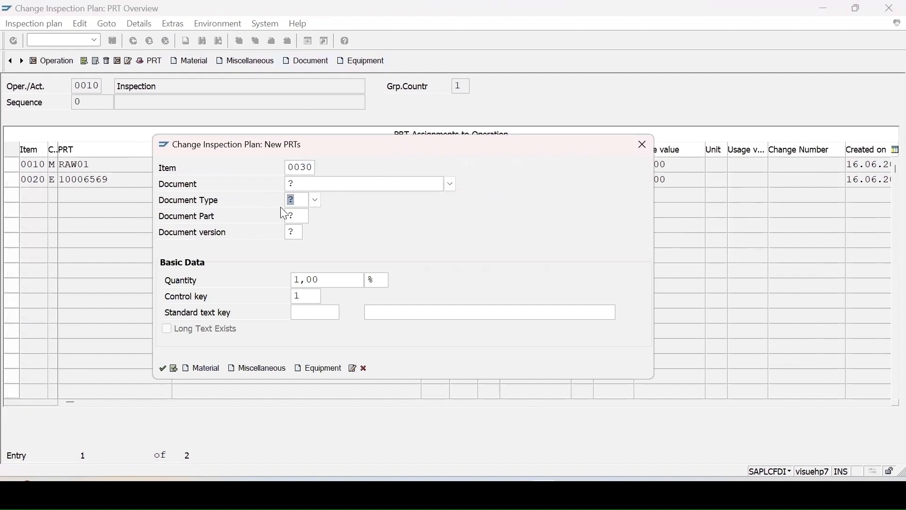
key(BackSpace)
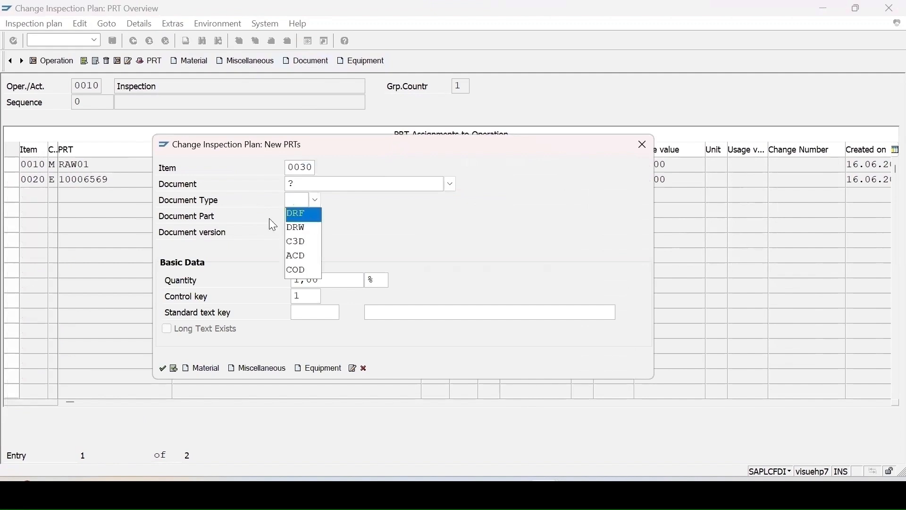
click(293, 215)
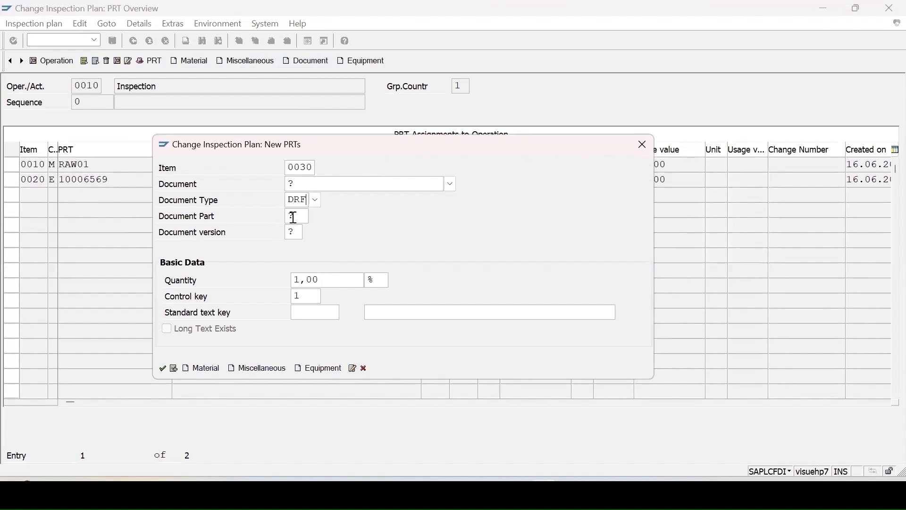
click(454, 186)
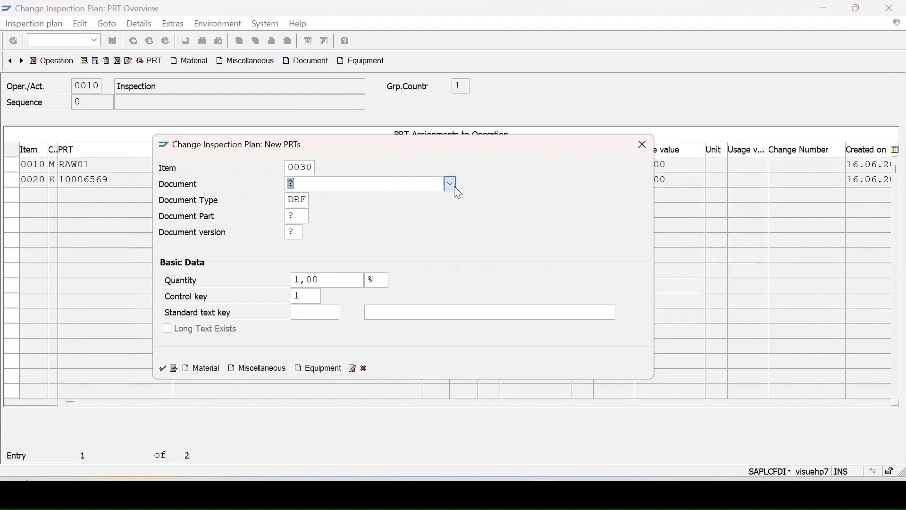
click(450, 184)
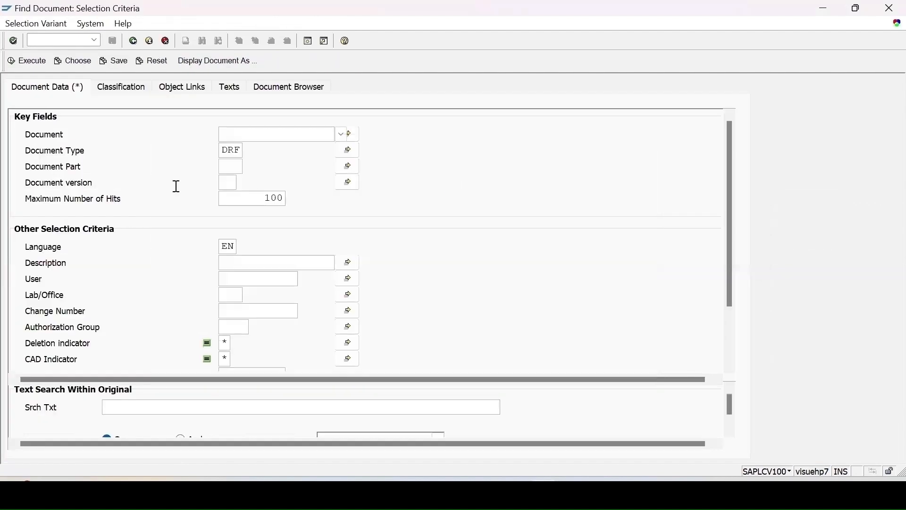
click(11, 62)
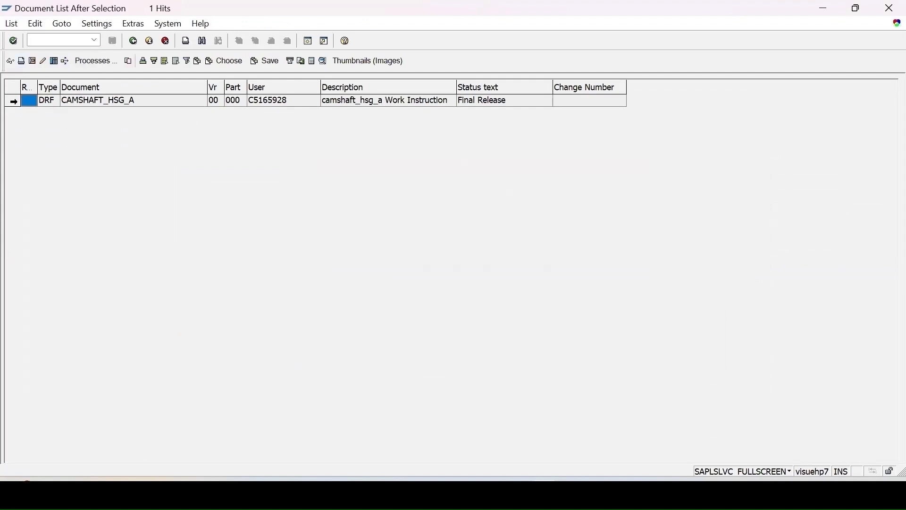
click(64, 103)
double_click(64, 103)
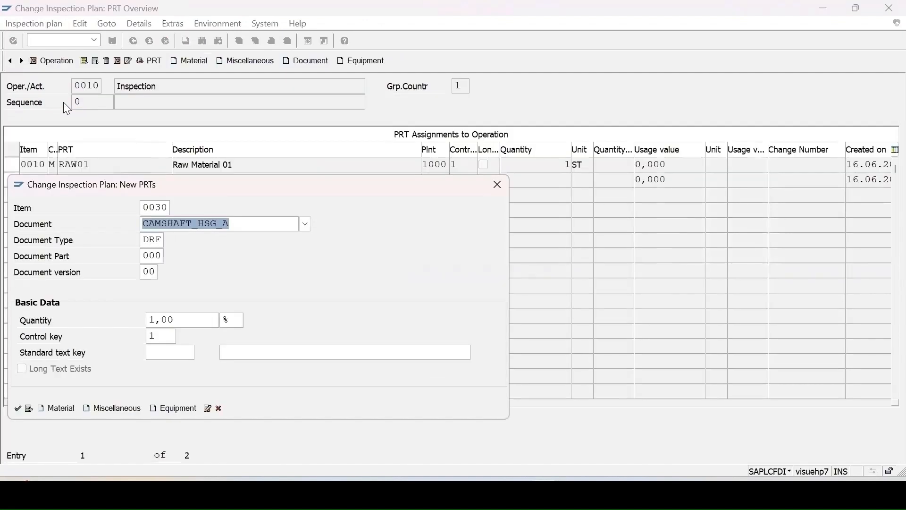
click(17, 409)
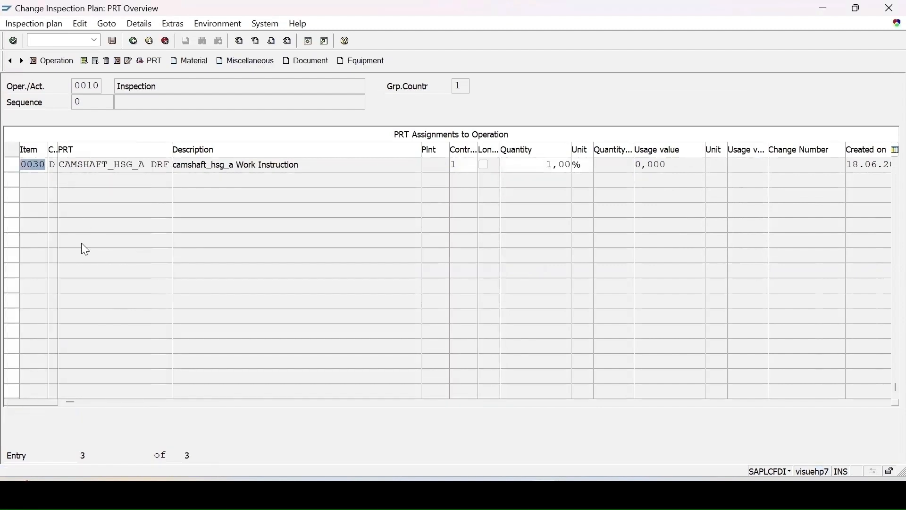
Step: Check the PRT assignments and inspection characteristics of operation 0010, and save the inspection plan
click(133, 41)
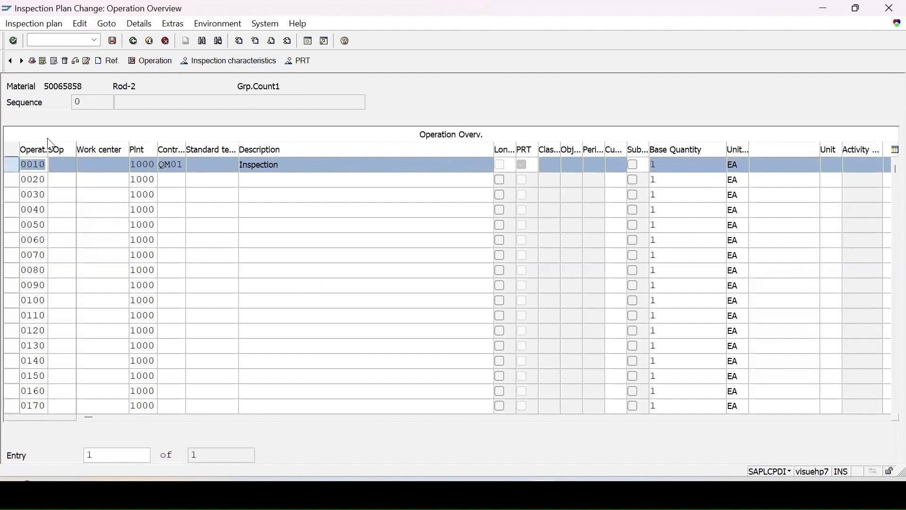
click(301, 61)
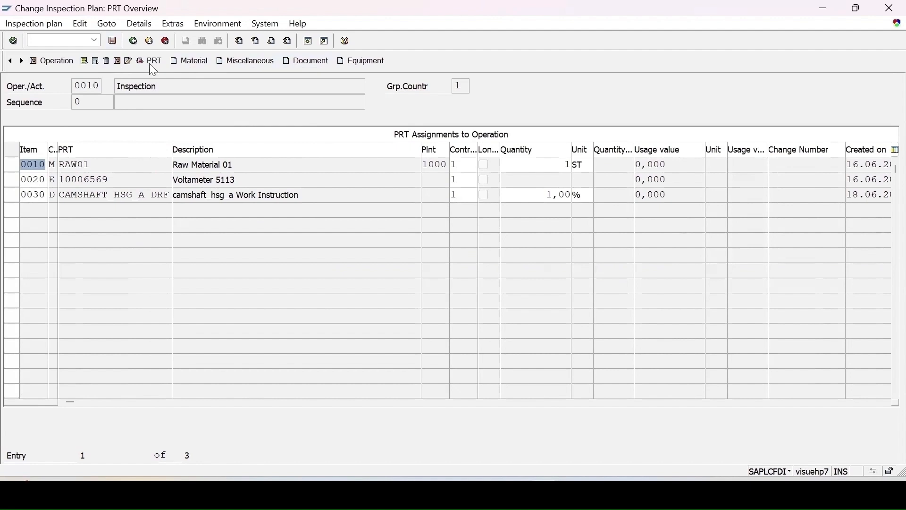
click(135, 42)
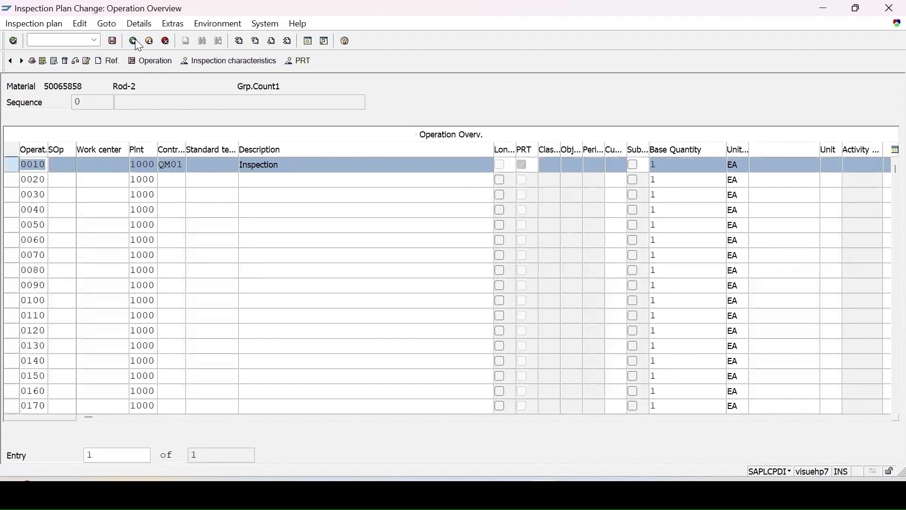
click(228, 59)
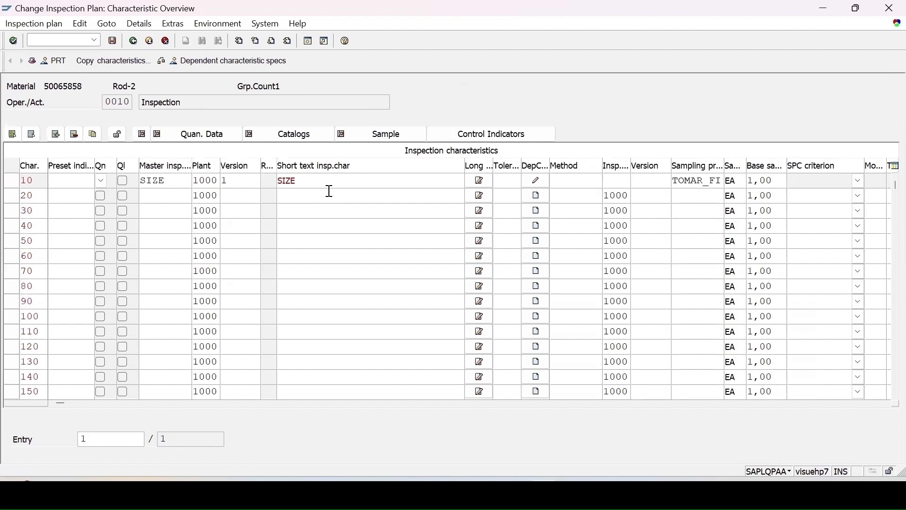
click(113, 40)
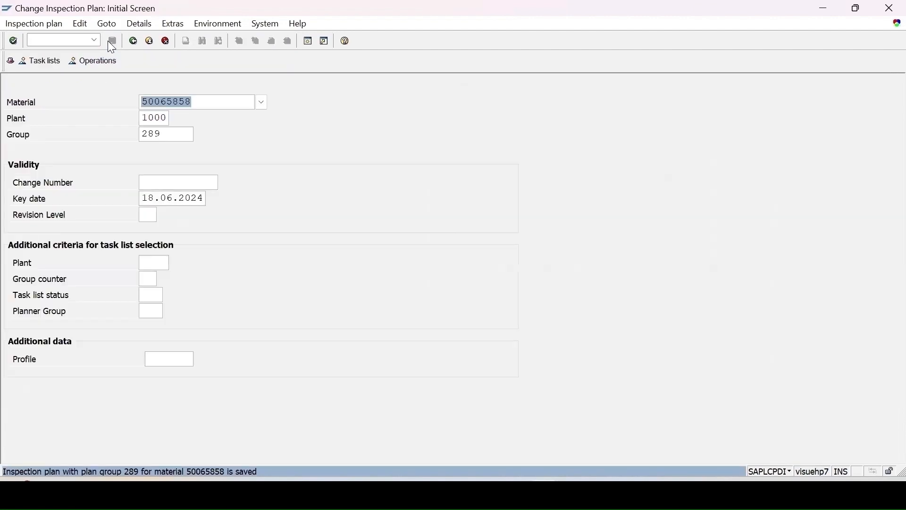
Step: Start a manual inspection lot in transaction QA01 for material 50065858, plant 1000, with lot origin 89 and lot quantity 10
click(42, 39)
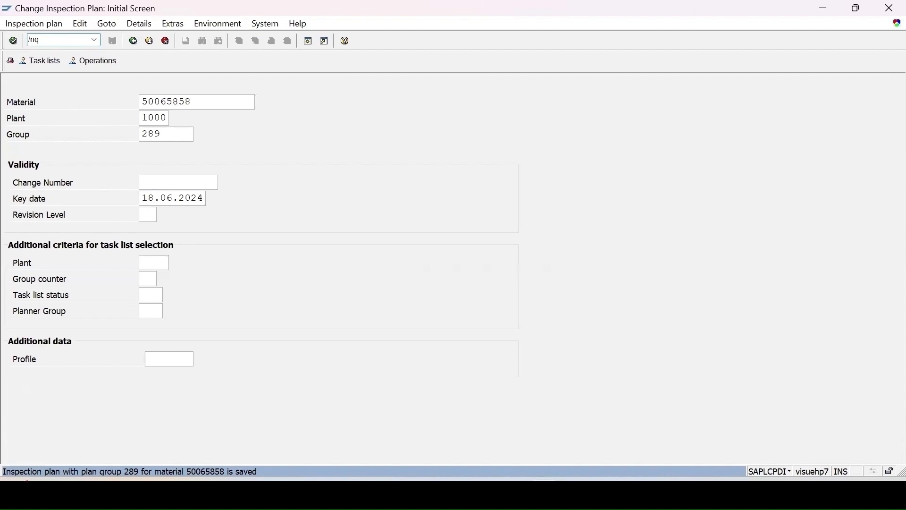
text(/nqa01)
key(Return)
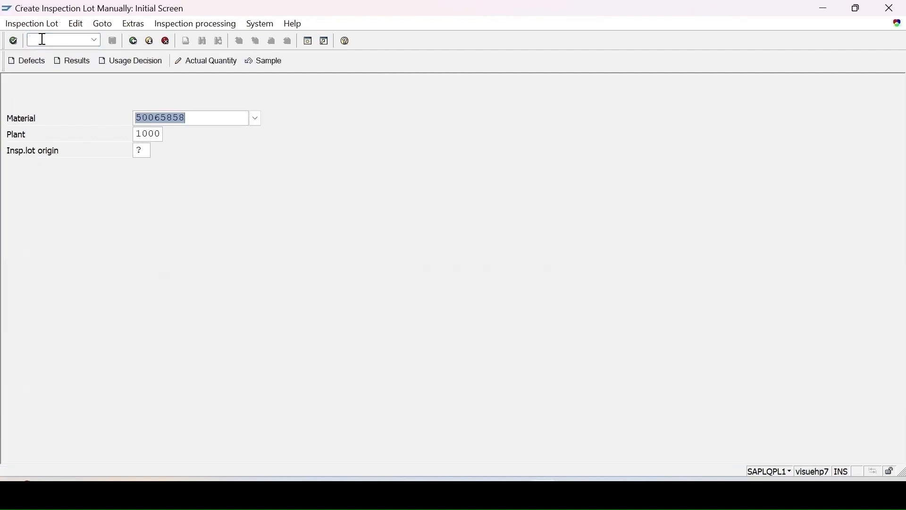
click(146, 150)
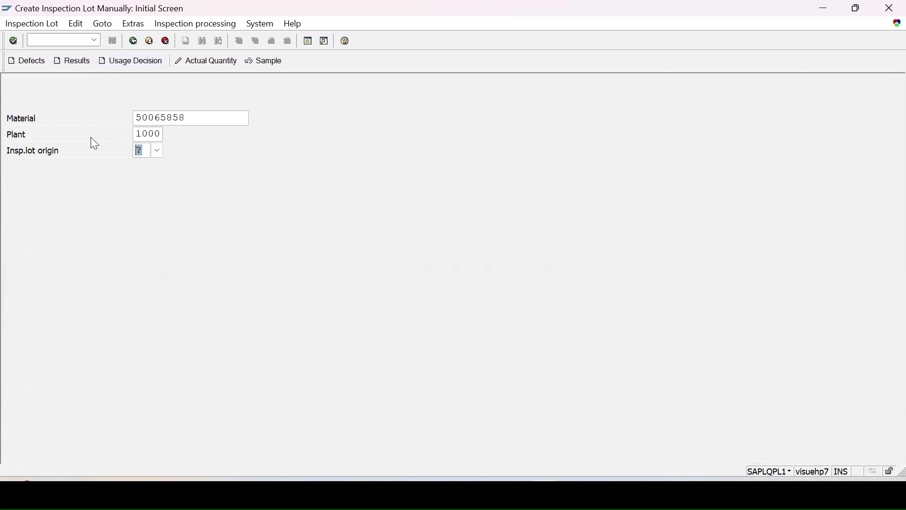
text(89)
key(Return)
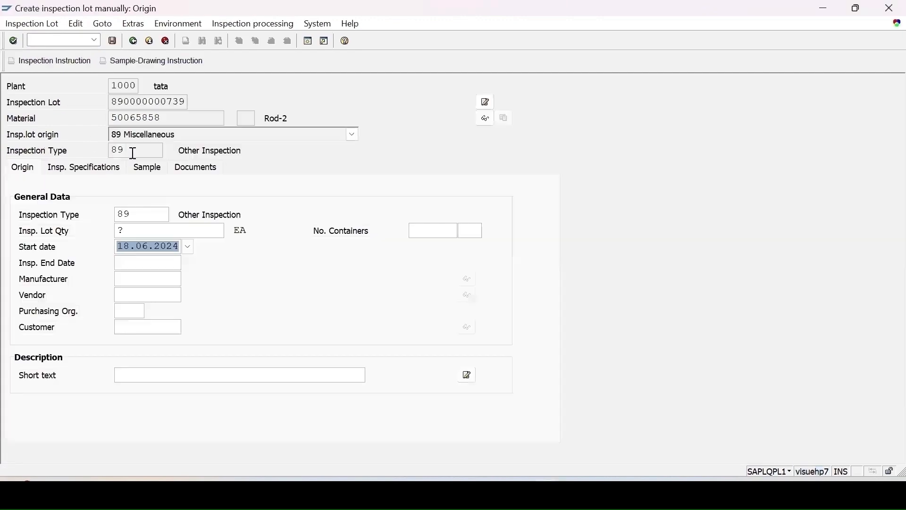
click(147, 227)
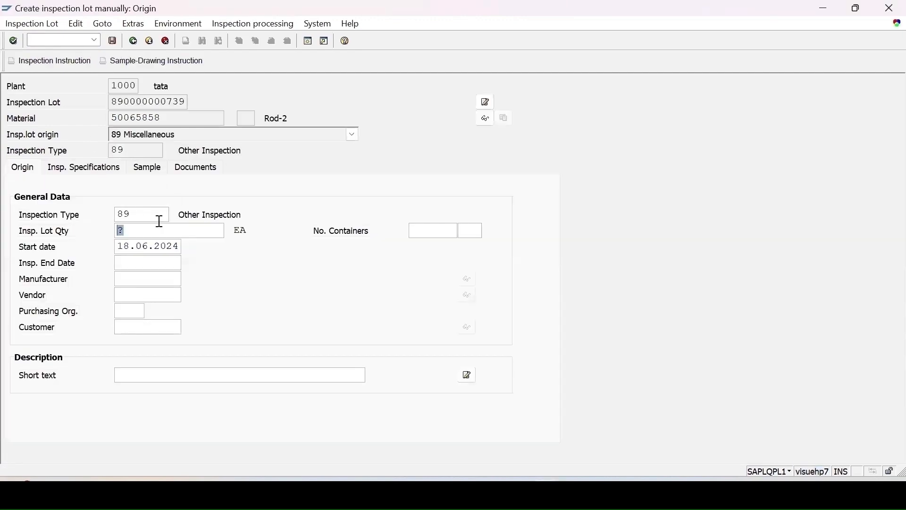
text(10)
key(Return)
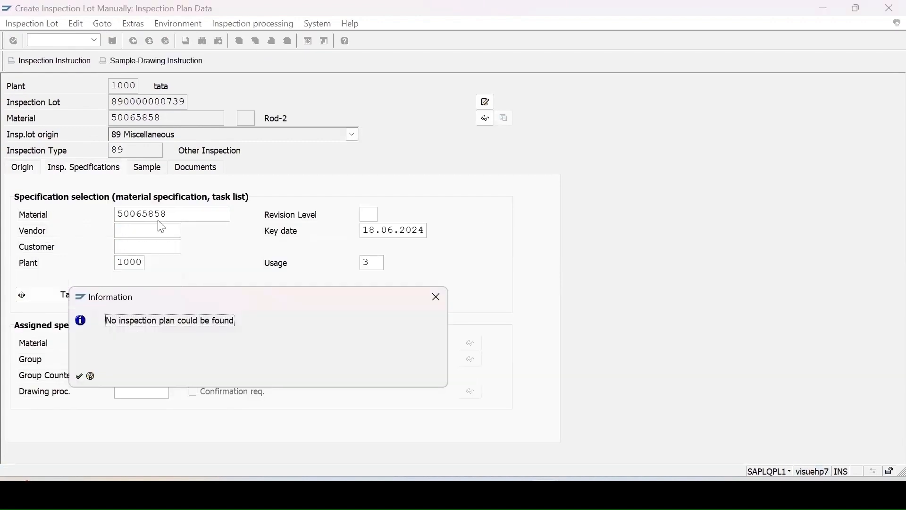
click(80, 376)
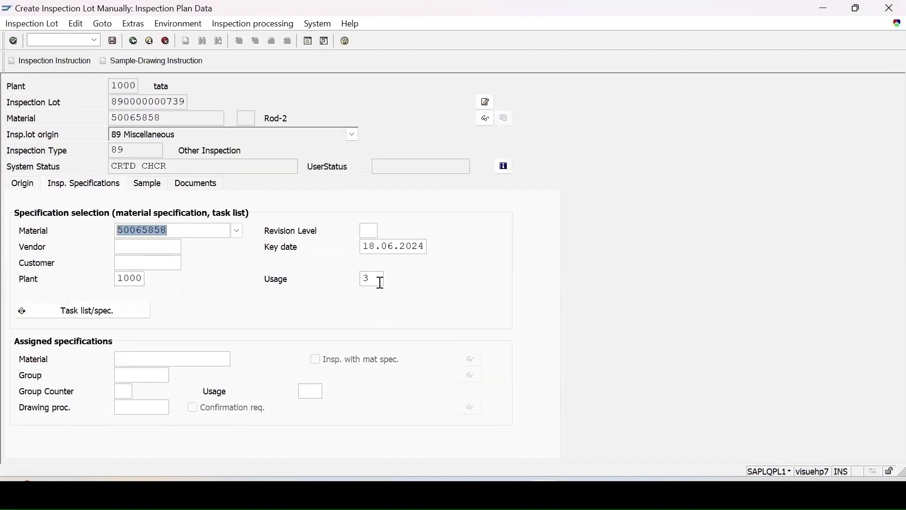
Step: Set the specification usage to 5 and assign the matching inspection plan to the lot
click(380, 282)
text(5)
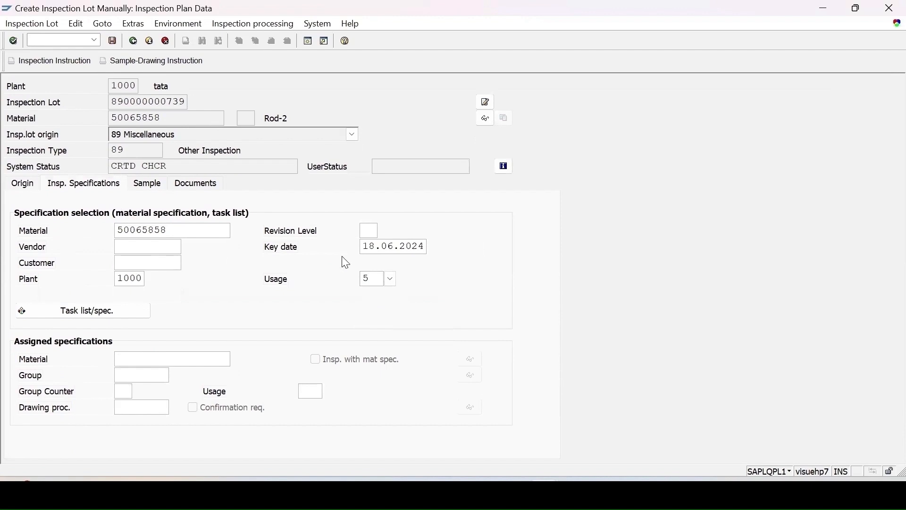
click(131, 310)
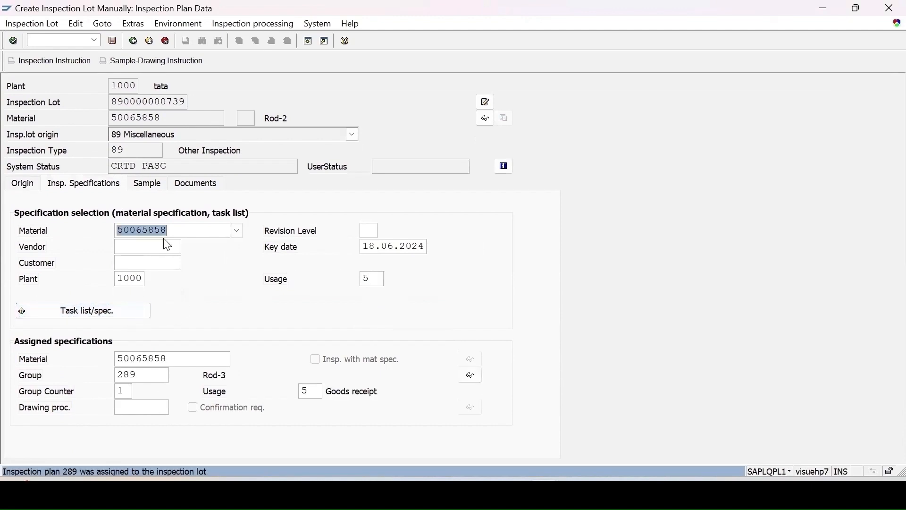
Step: Calculate the inspection lot's sample size and save the lot
click(146, 184)
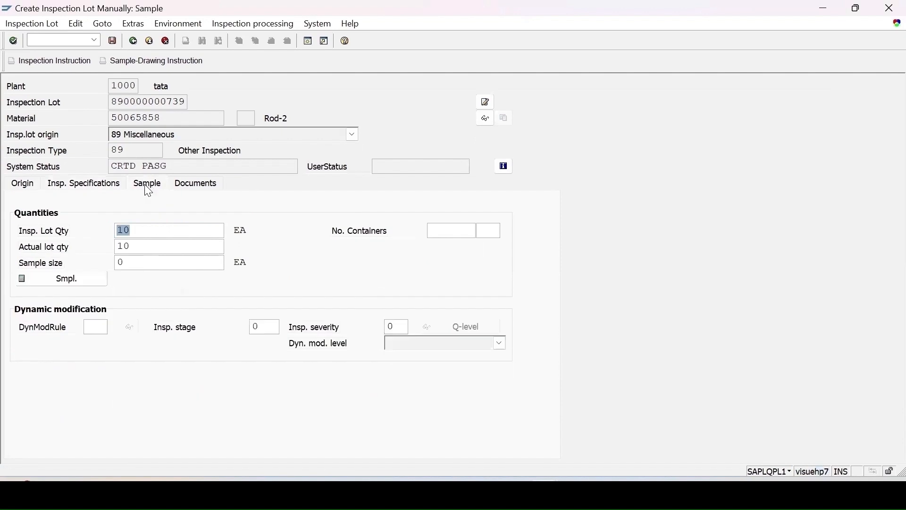
click(71, 281)
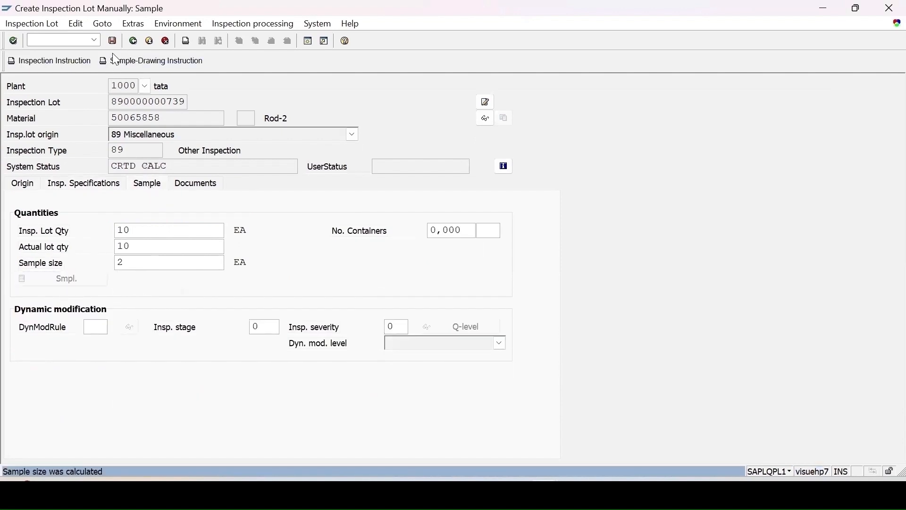
click(113, 41)
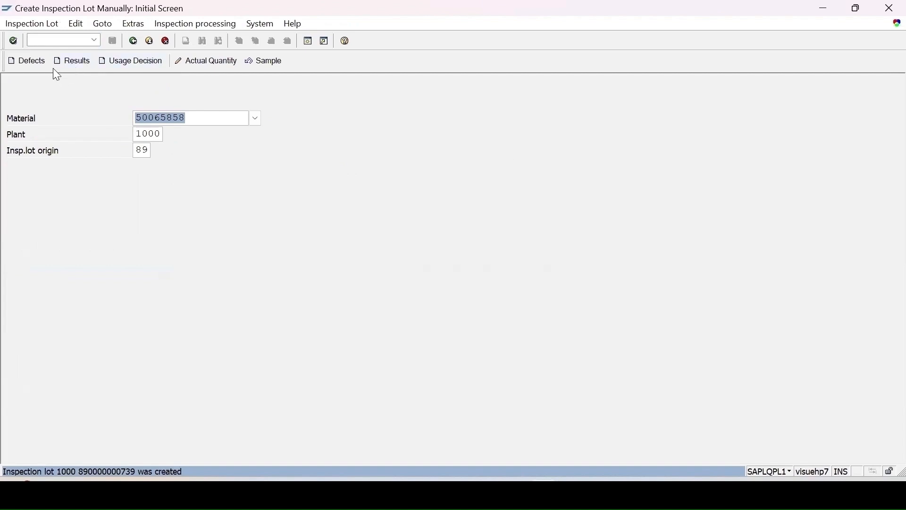
Step: Open results recording for the new inspection lot and list the test equipment assigned to operation 0010
click(75, 61)
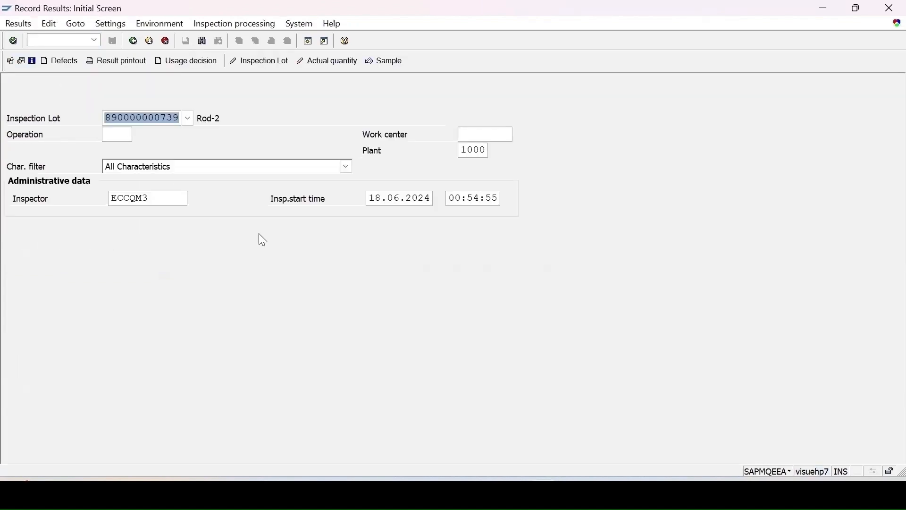
key(Return)
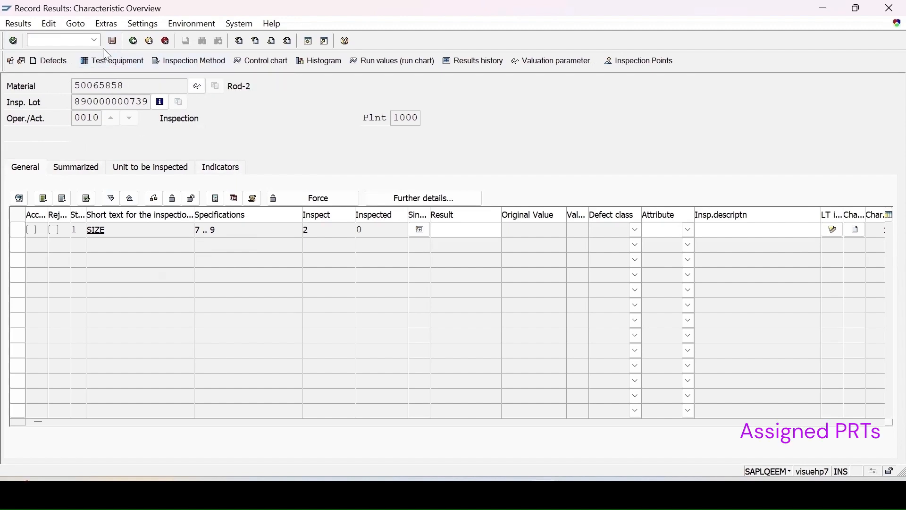
click(109, 65)
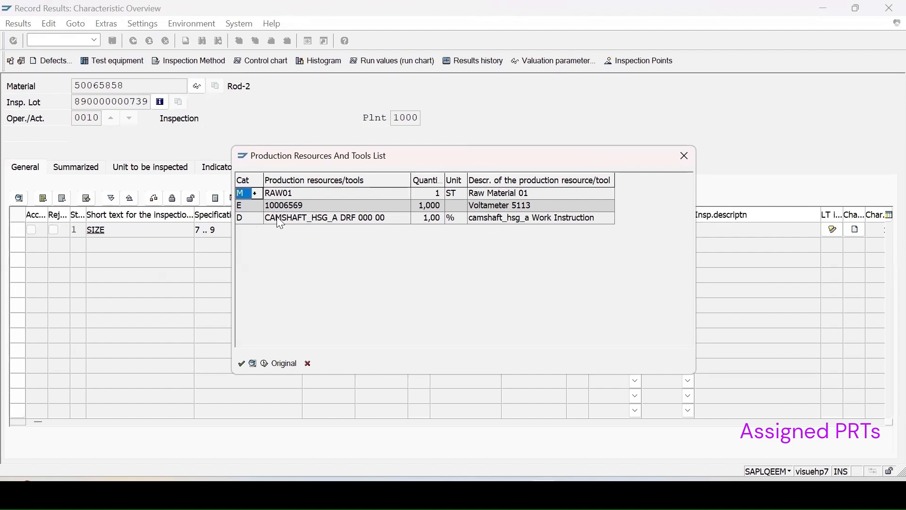
Step: Display the material master of assigned PRT RAW01 and examine its production resources/tools data
double_click(290, 193)
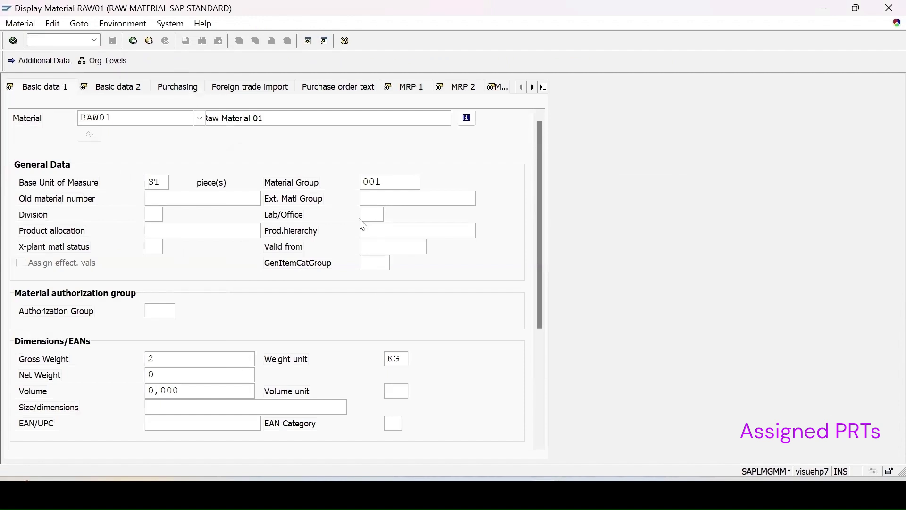
click(544, 87)
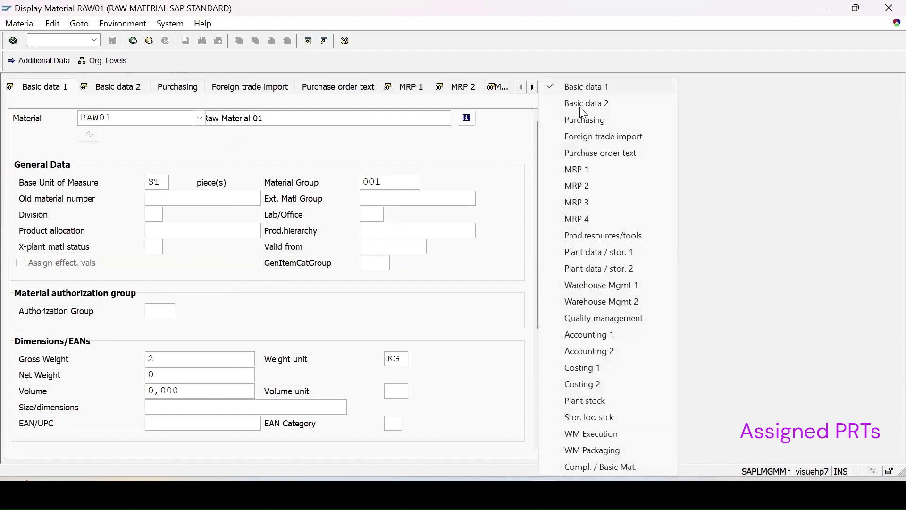
click(608, 241)
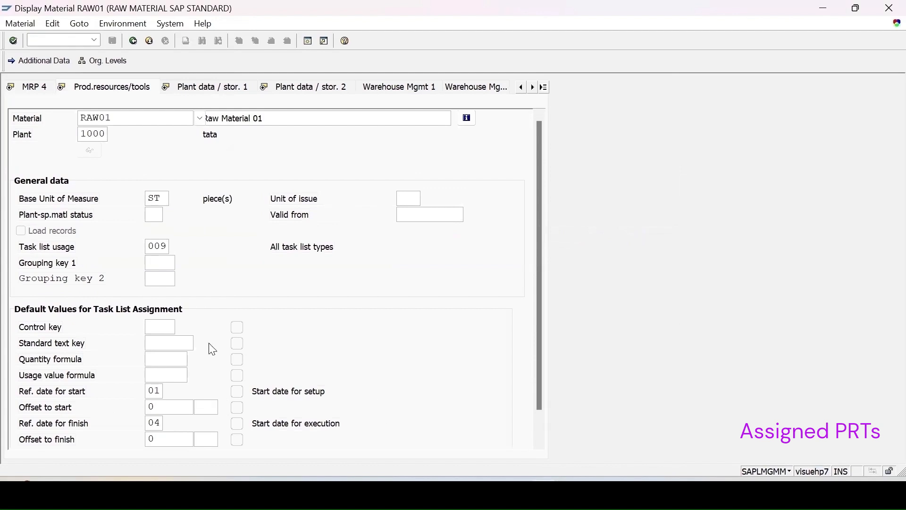
Step: Display the assigned equipment PRT Voltameter 5113 and examine its PRT data, including the available task list usage values
click(163, 245)
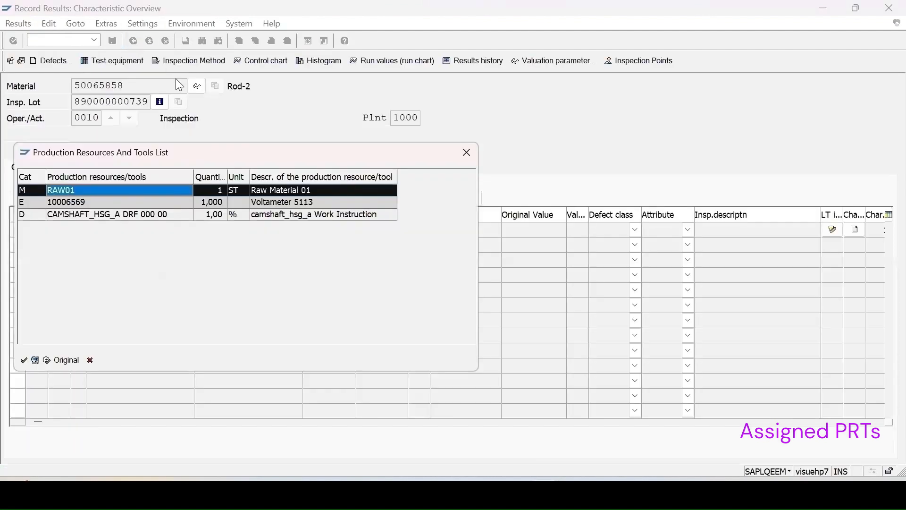
double_click(80, 200)
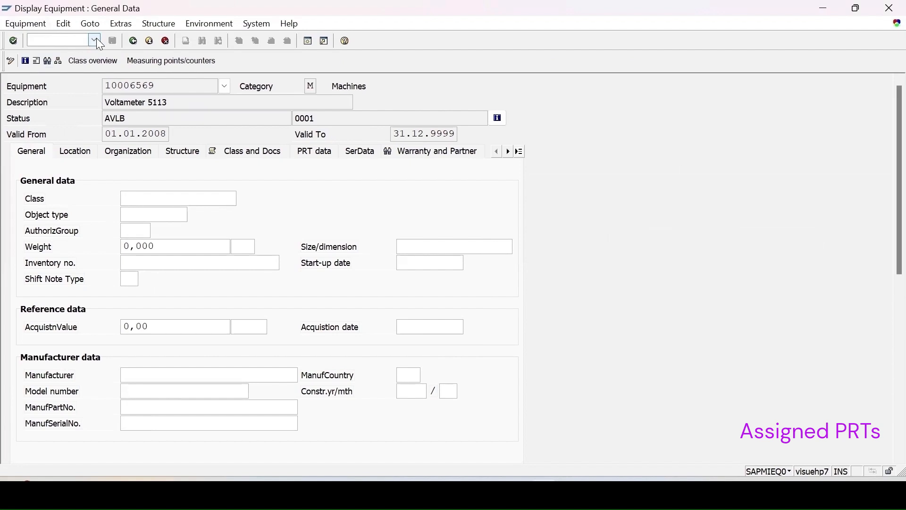
click(314, 153)
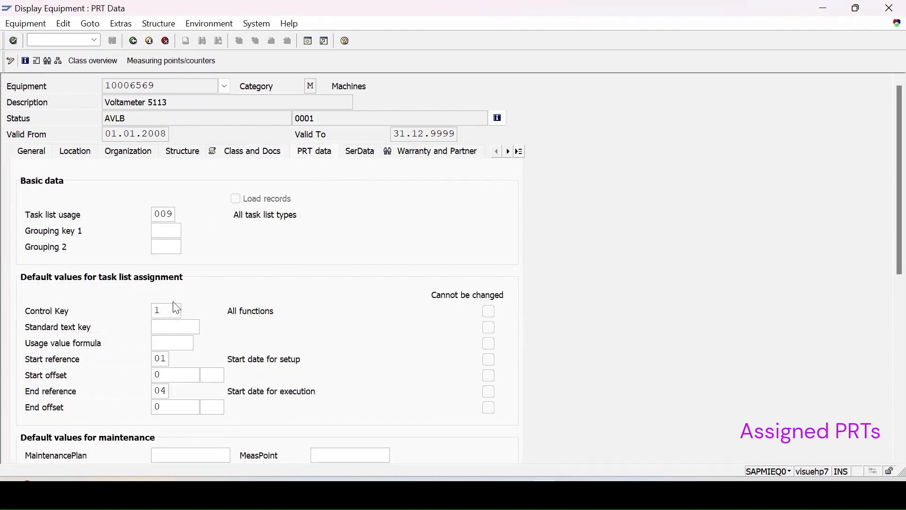
click(159, 209)
click(182, 218)
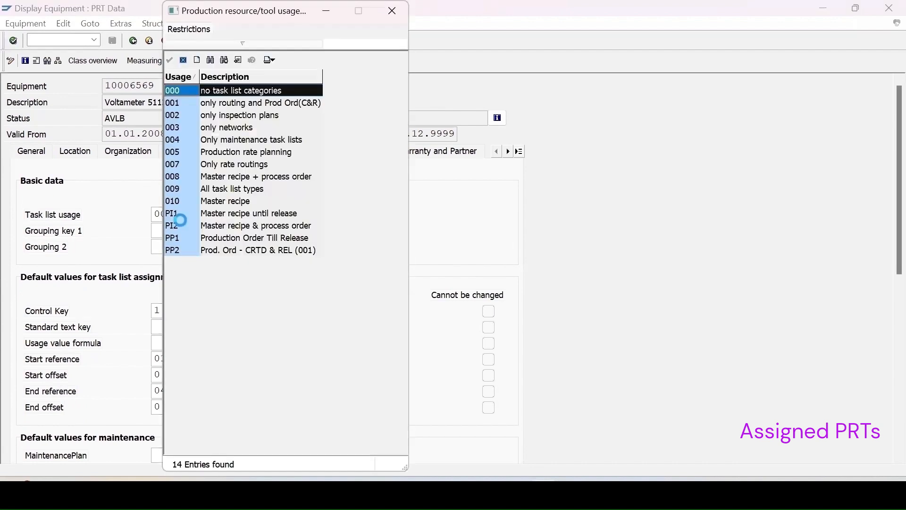
click(189, 187)
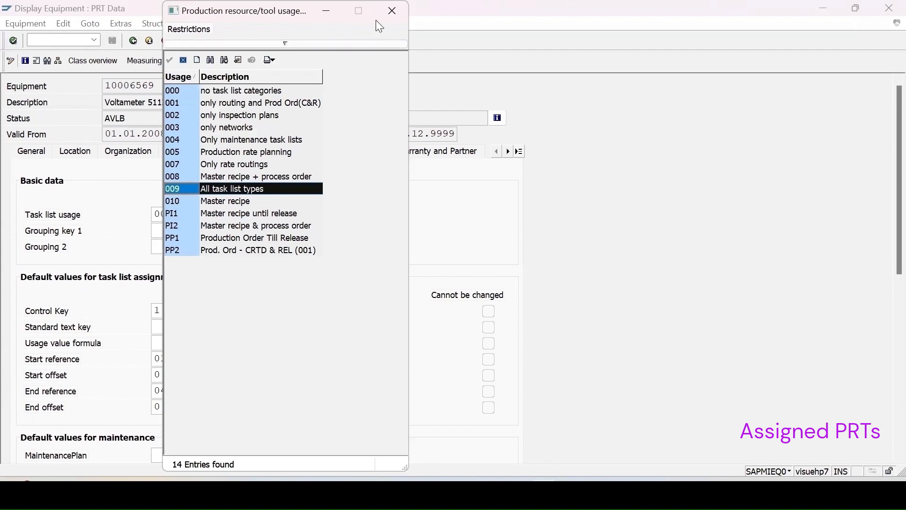
click(386, 13)
click(134, 41)
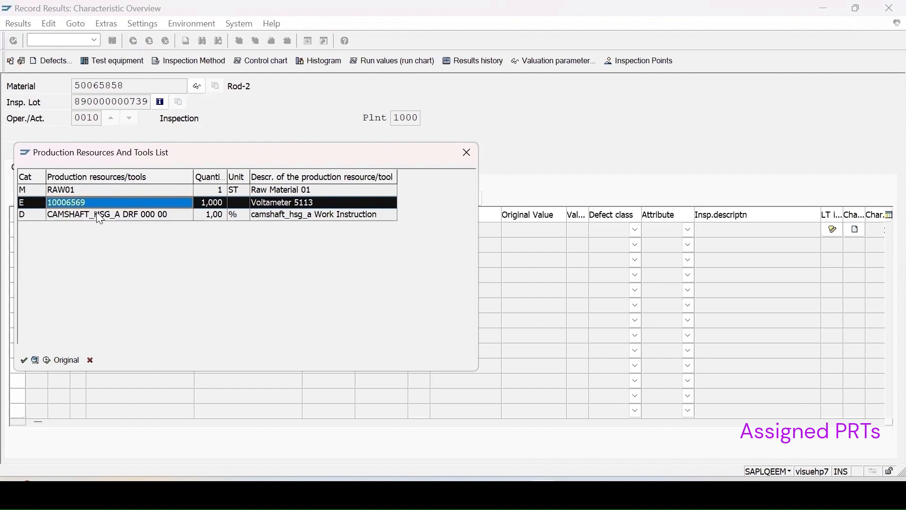
Step: Display the assigned document PRT CAMSHAFT_HSG_A, check its original file entry, and close the production resources and tools list
double_click(99, 216)
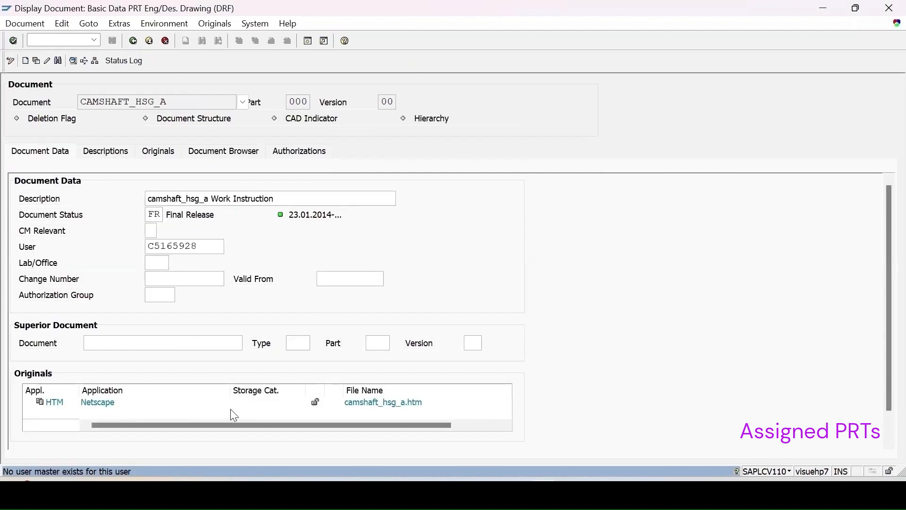
click(790, 470)
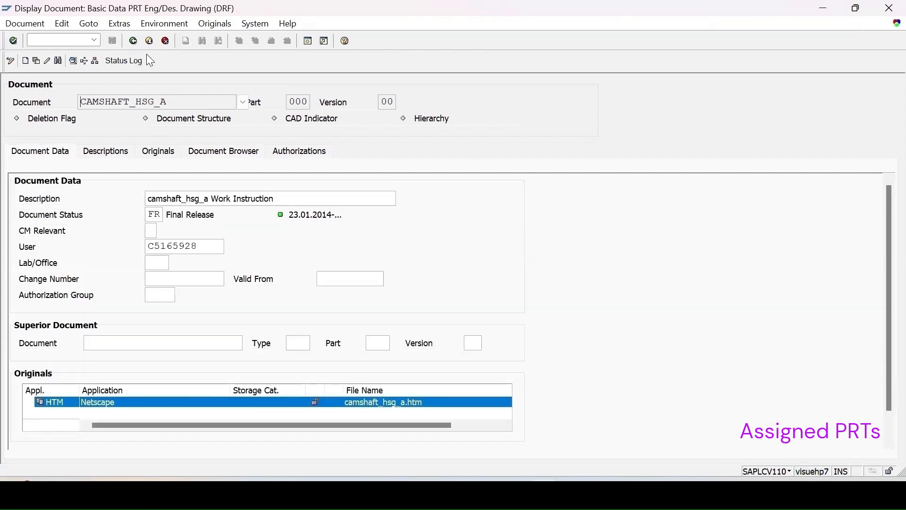
click(133, 41)
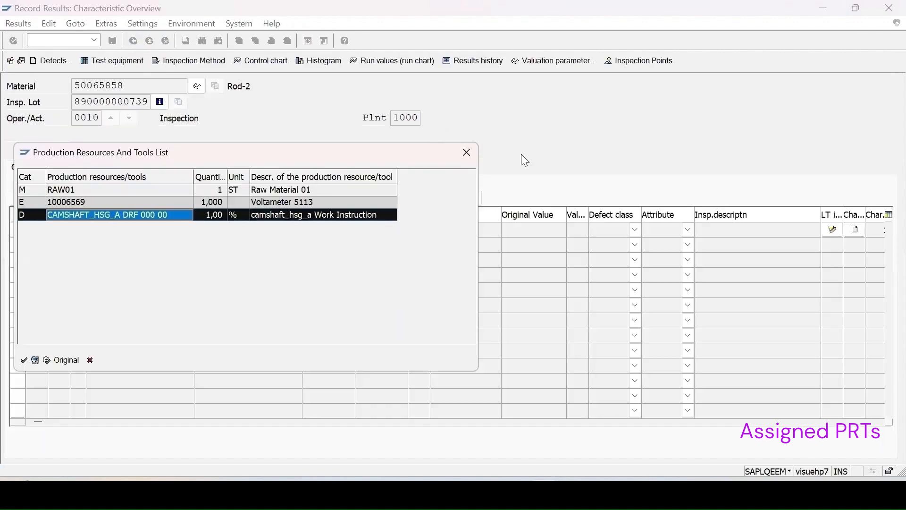
click(467, 158)
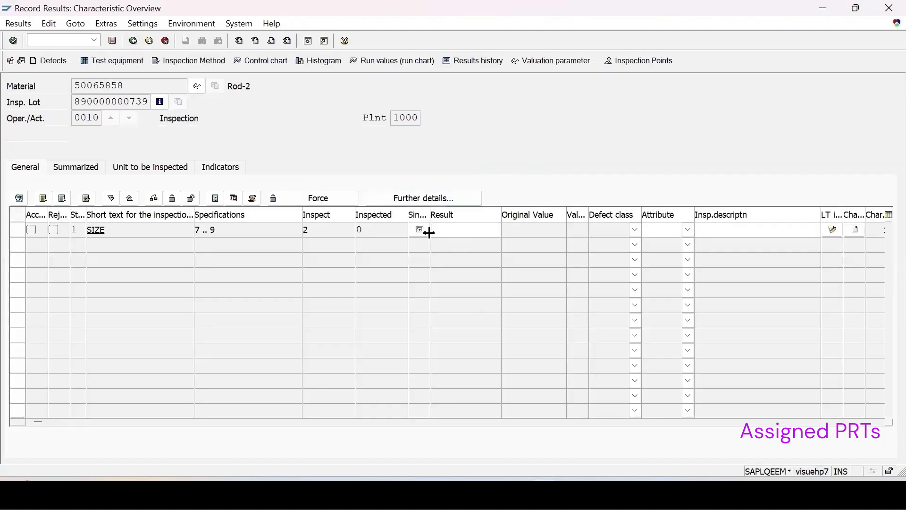
Step: Record single results 7 and 8 for the SIZE characteristic, valuate it as accepted and save
click(417, 231)
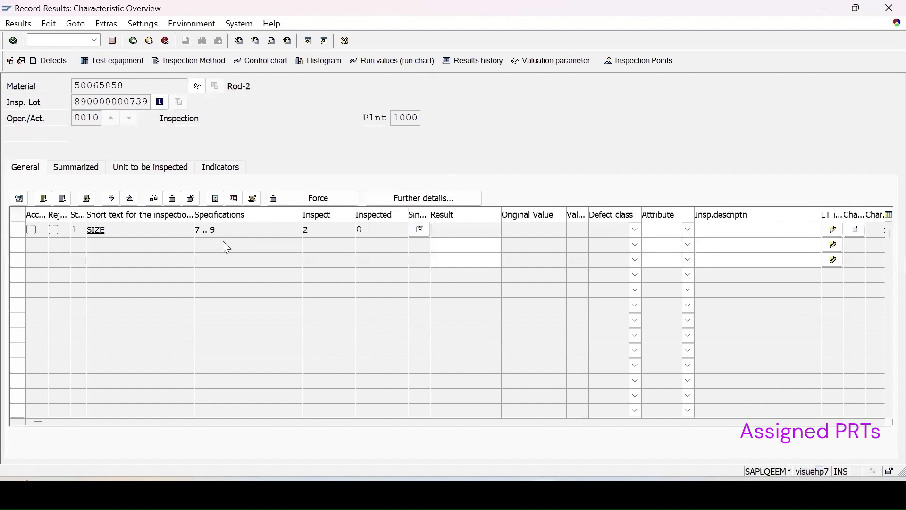
click(469, 259)
text(8)
key(Return)
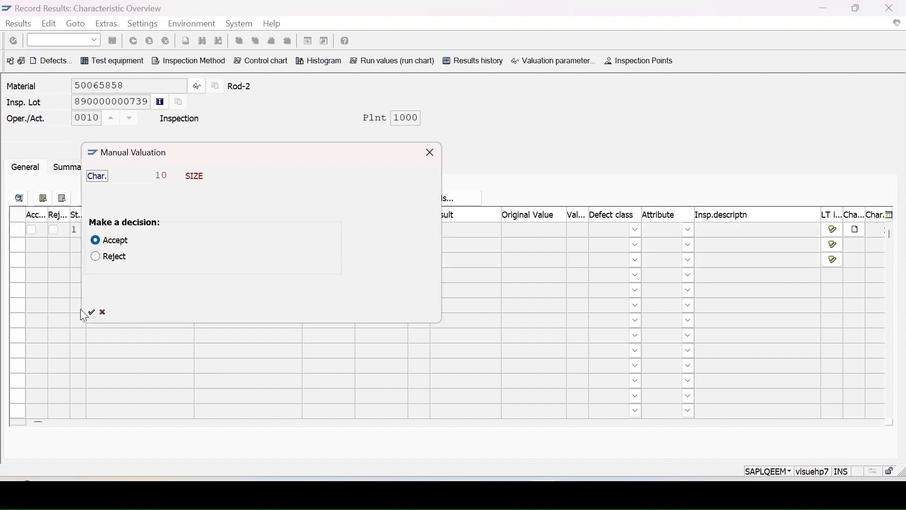
click(92, 311)
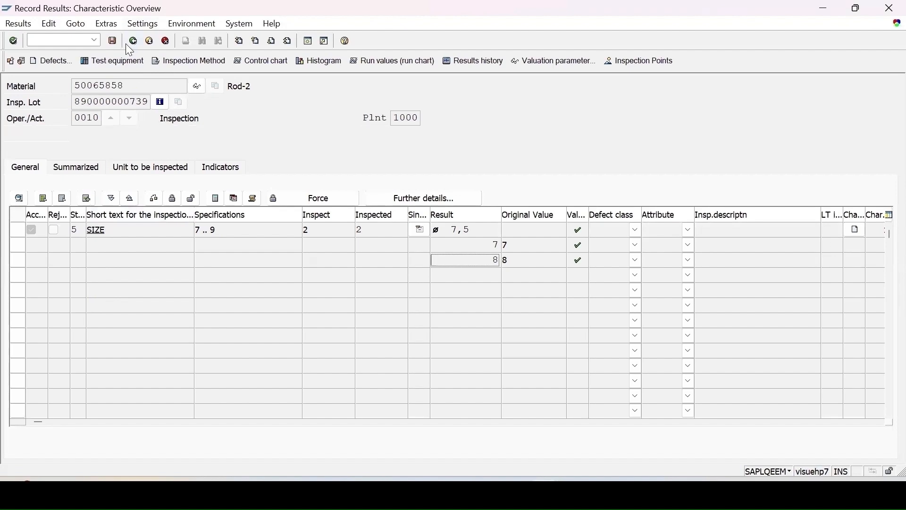
click(112, 40)
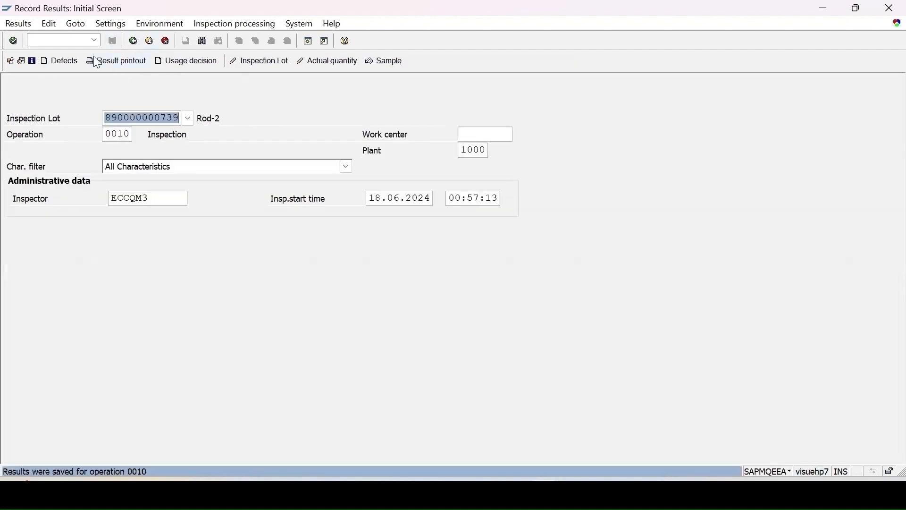
Step: Make the usage decision for the inspection lot with code A (Accept) from code group 03 and save it
click(196, 61)
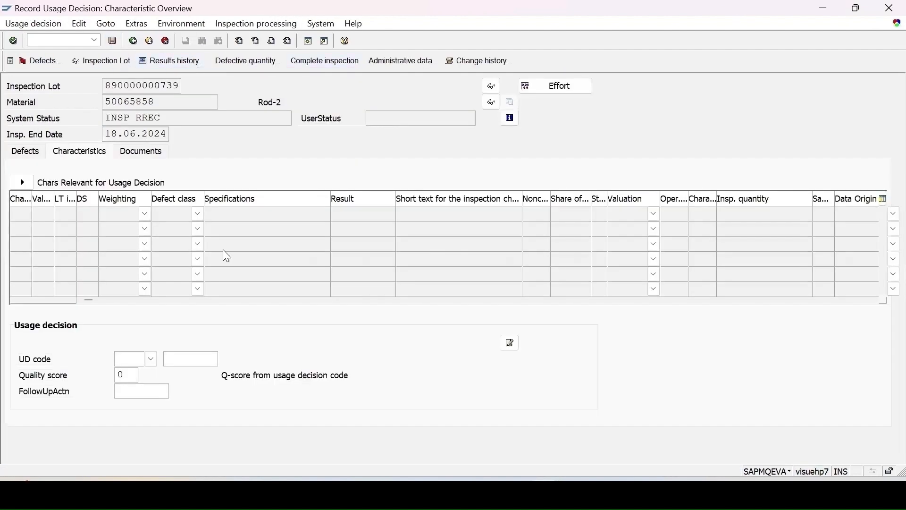
click(150, 361)
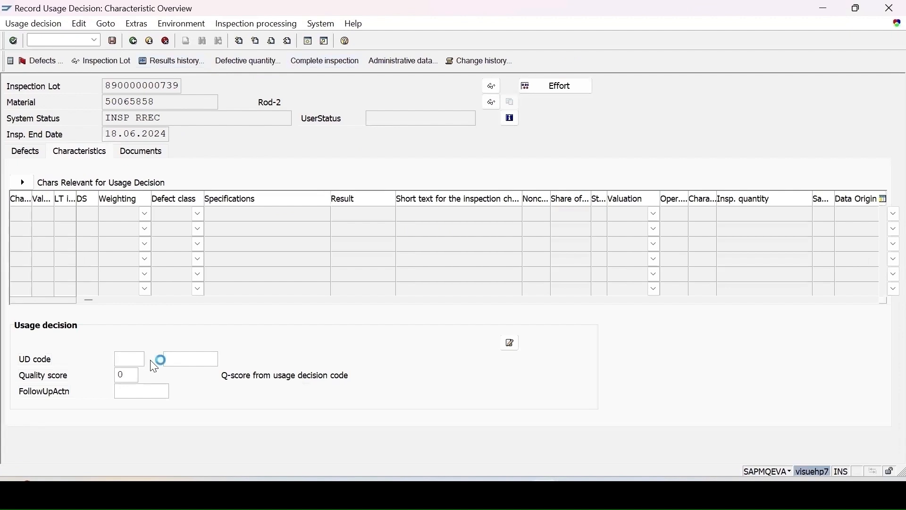
click(37, 154)
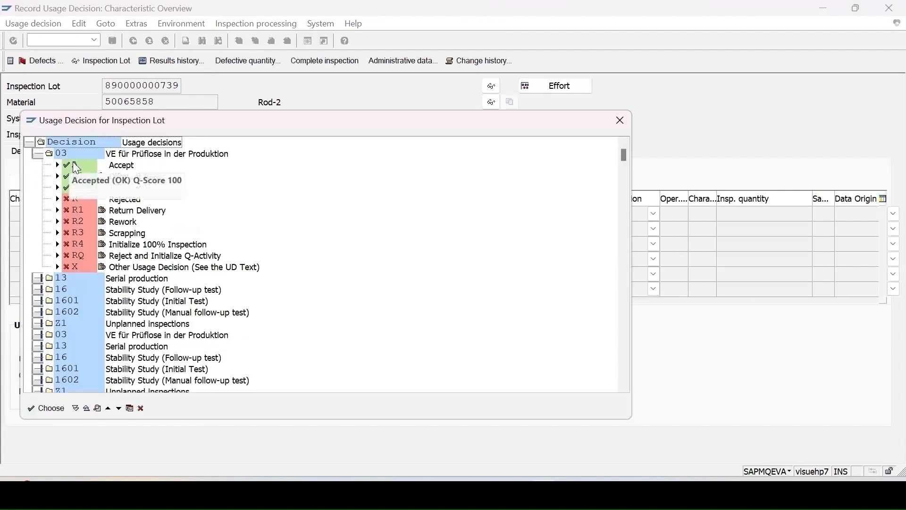
double_click(73, 161)
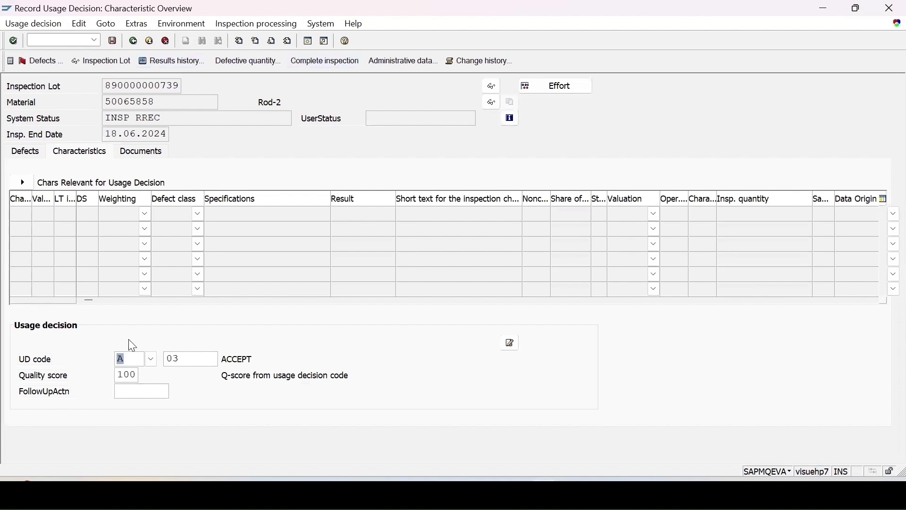
click(117, 42)
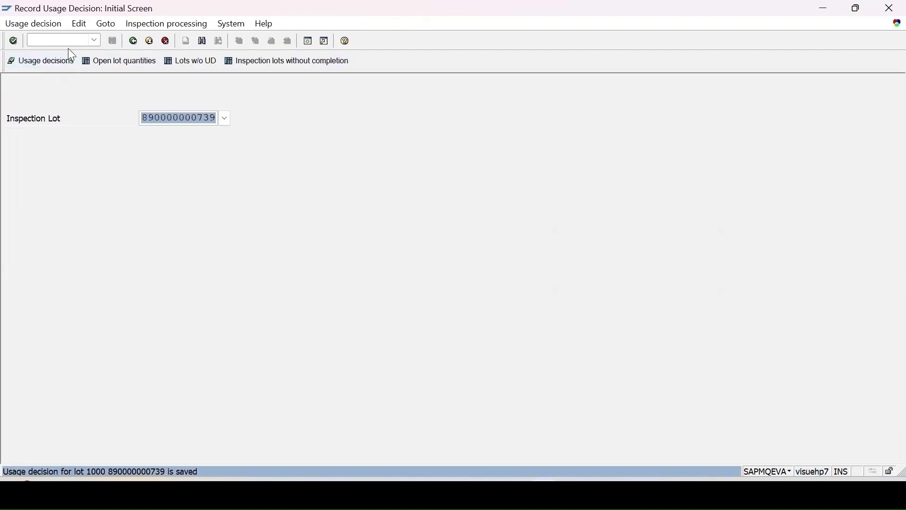
Step: Run the task list changes report QP60 with task list type Q for the inspection plan
click(57, 40)
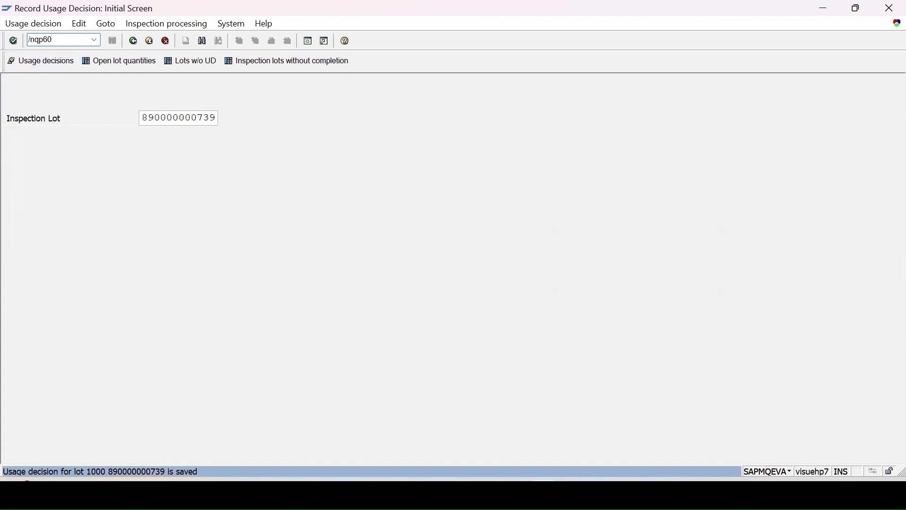
key(Return)
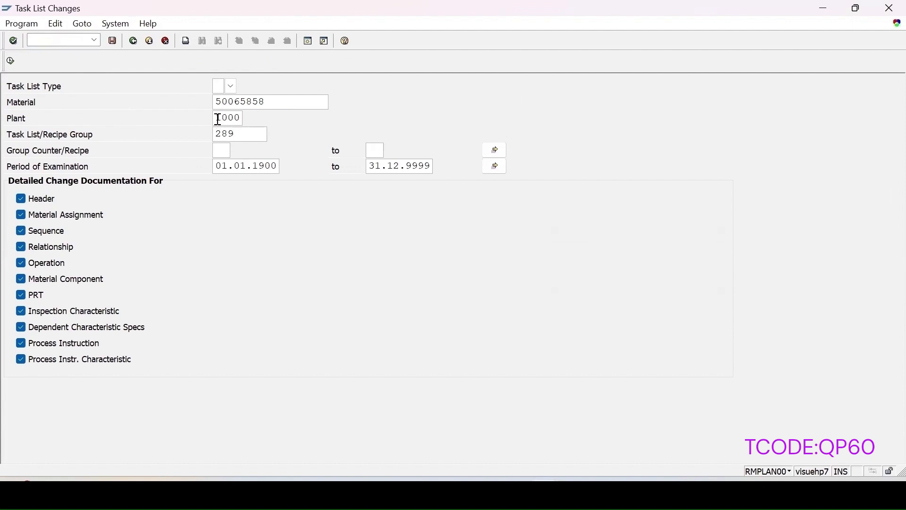
click(11, 62)
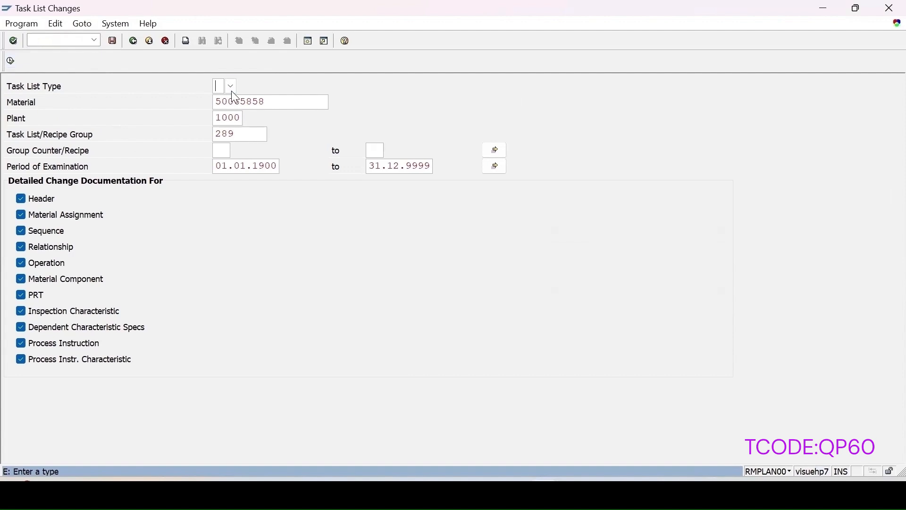
click(231, 91)
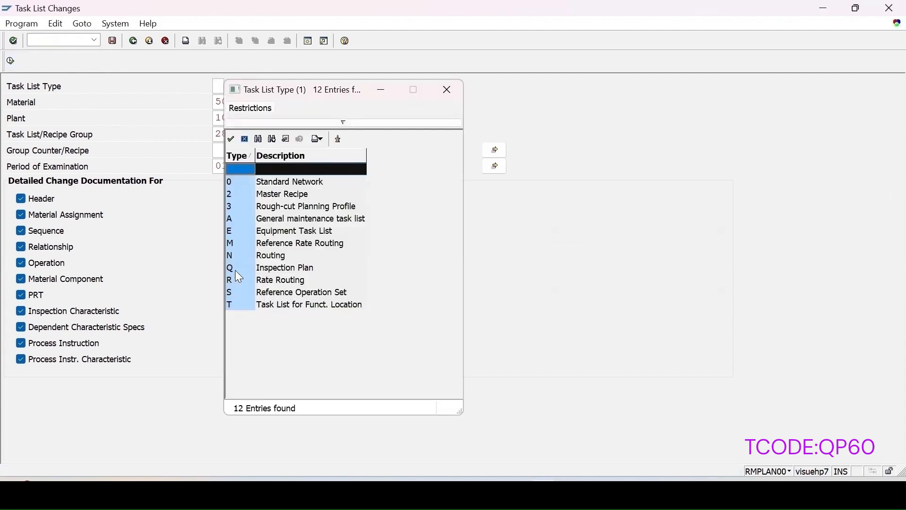
double_click(237, 268)
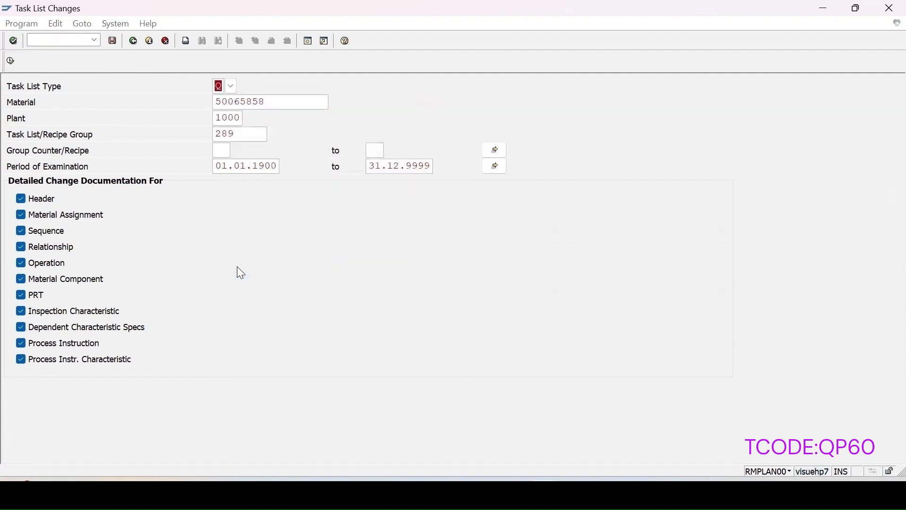
click(12, 62)
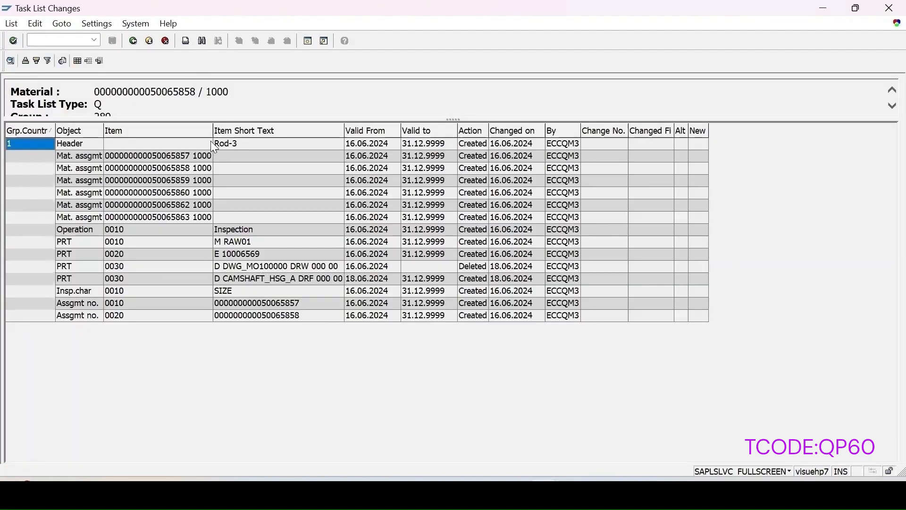
Step: Widen the report's columns and examine the change entries for document PRTs DWG_MO100000 and CAMSHAFT_HSG_A
drag(212, 130, 275, 137)
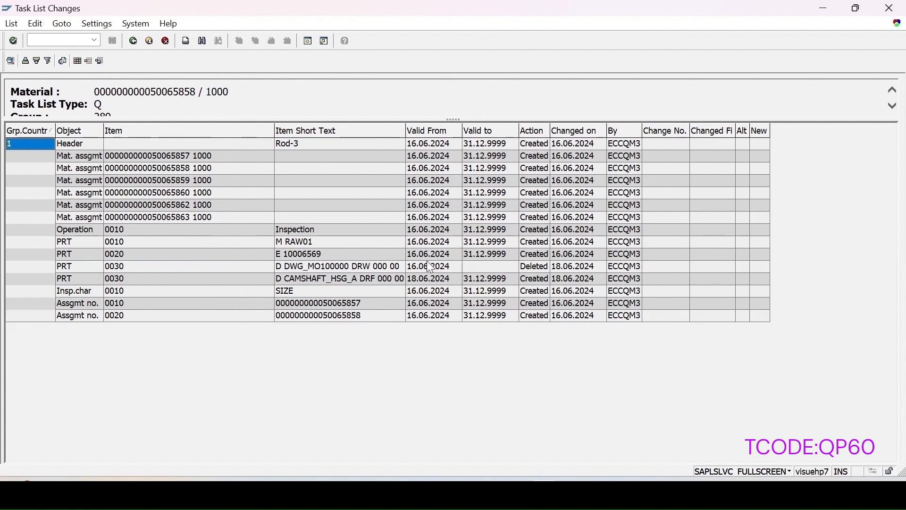
click(79, 269)
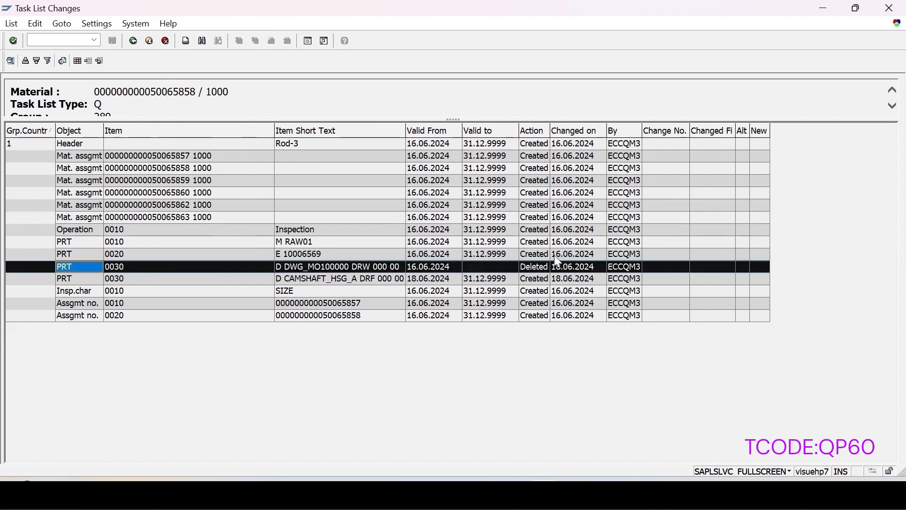
click(369, 278)
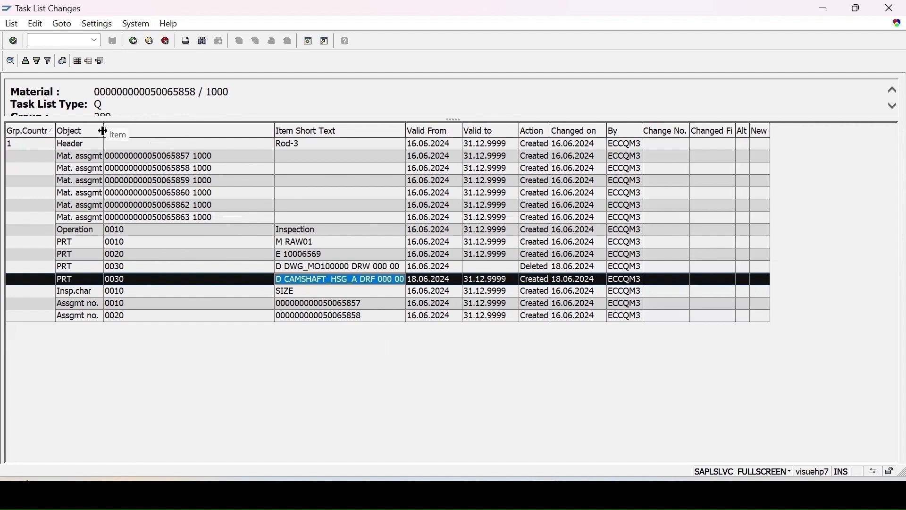
drag(102, 131, 135, 134)
key(F3)
Step: Open table PLMW in SE16N and set the Task List Type selection to Q
text(/nse16)
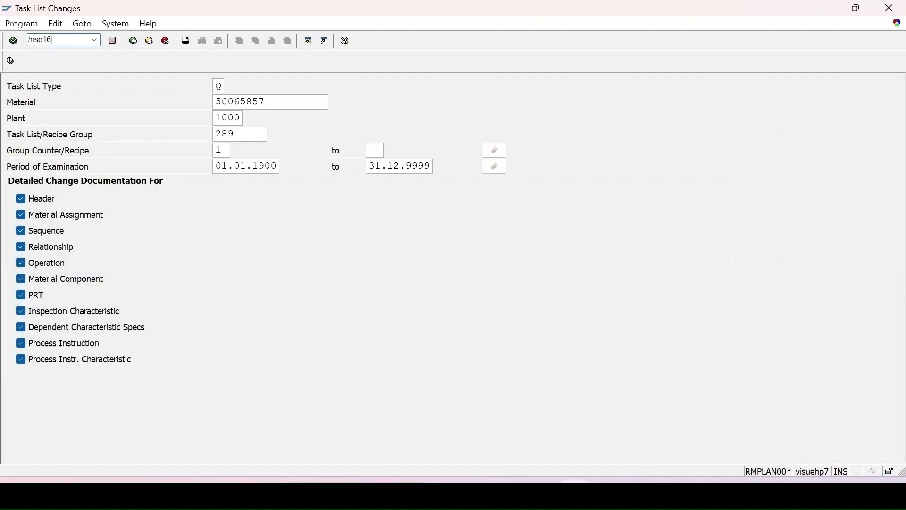
key(Return)
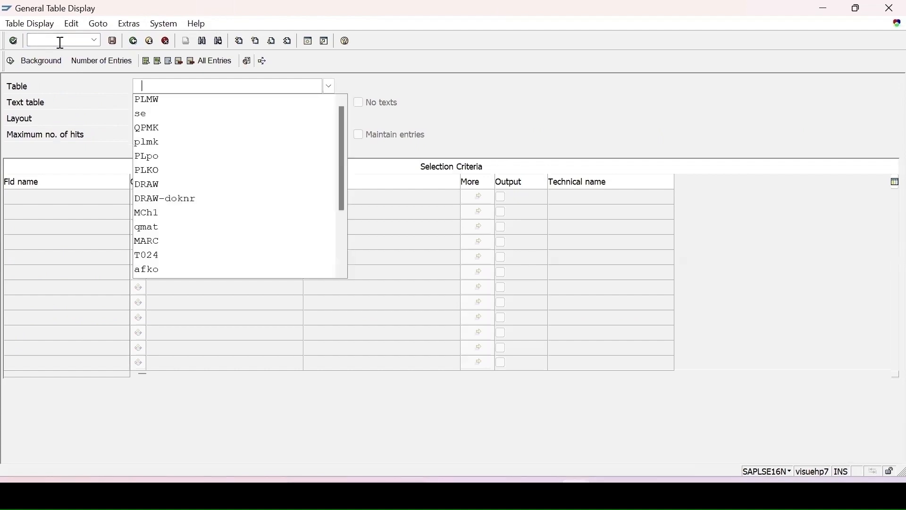
click(165, 100)
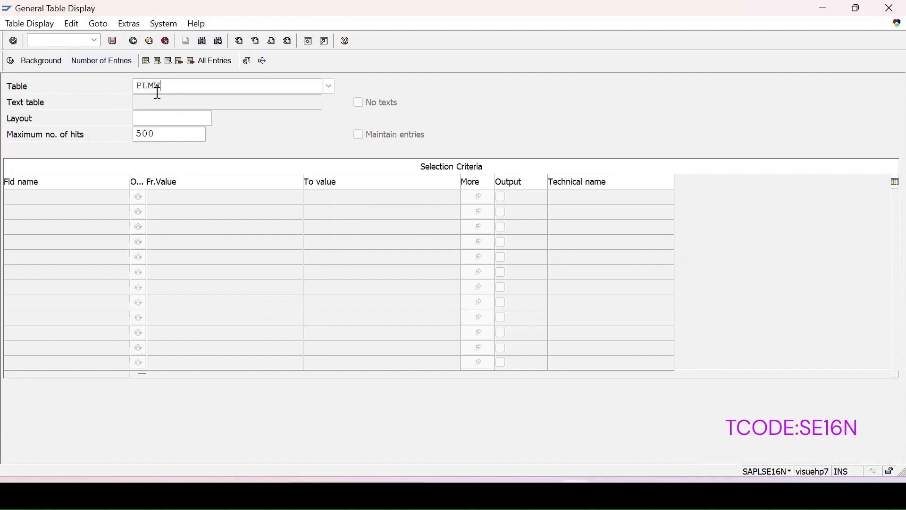
key(Return)
click(187, 213)
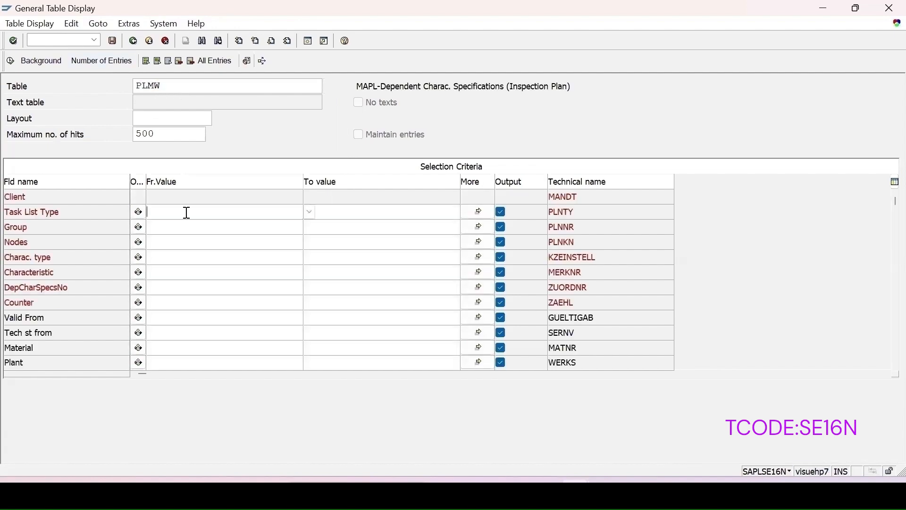
text(q)
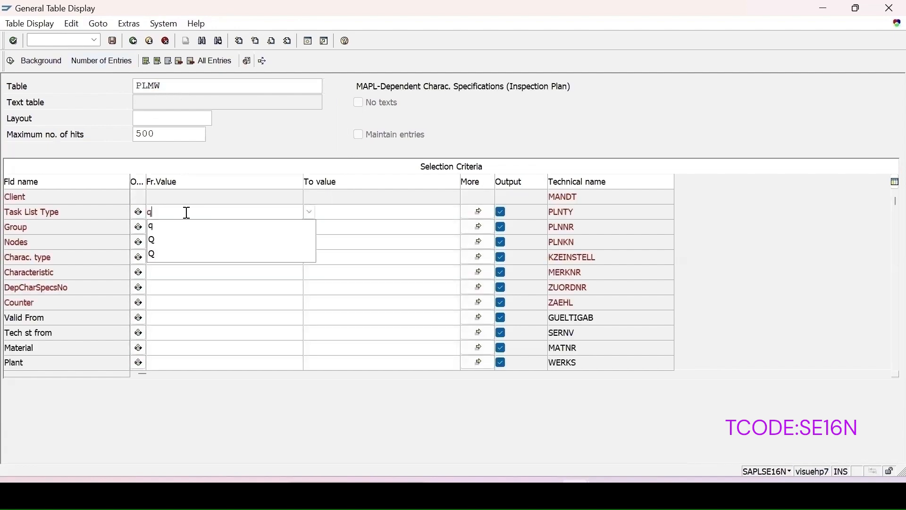
click(157, 251)
click(165, 229)
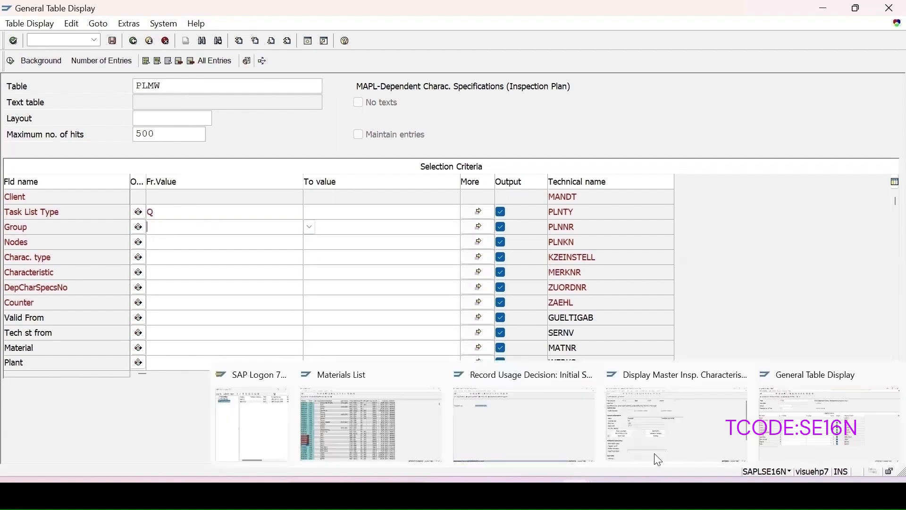
Step: Open the inspection plan for material 50065857 in plant 1000 with transaction QP02 and look up its group in the header details
click(531, 416)
click(51, 38)
text(/nqp02)
key(Return)
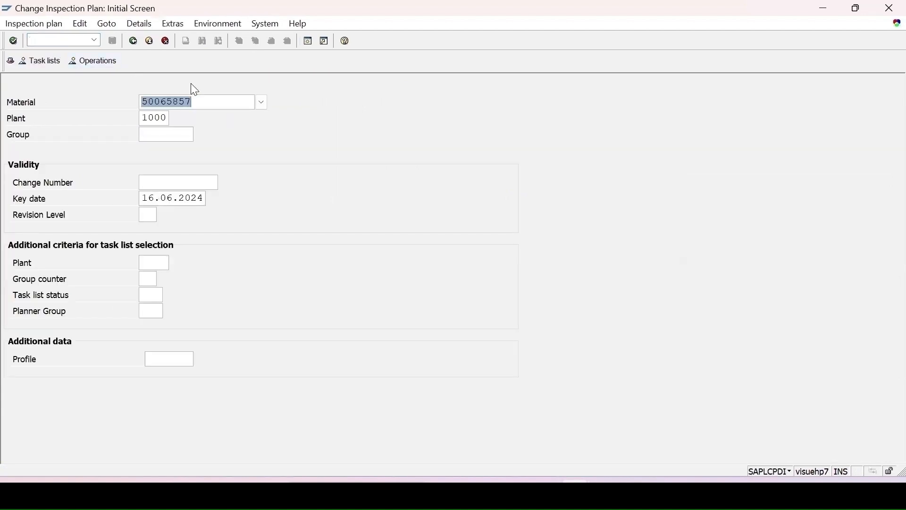
key(Return)
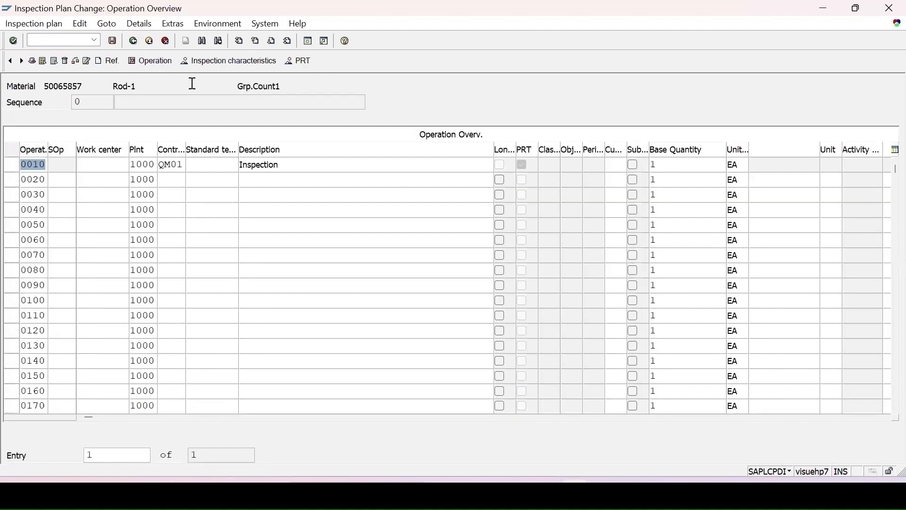
click(32, 60)
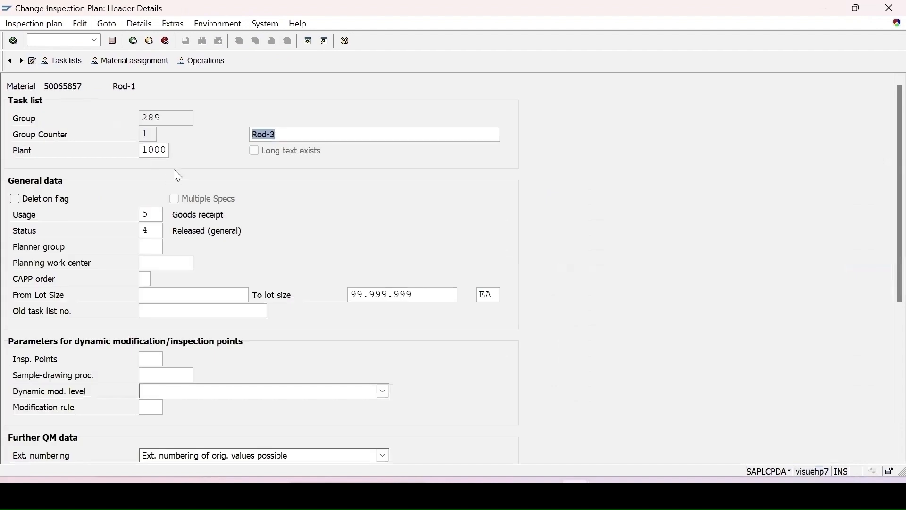
click(165, 117)
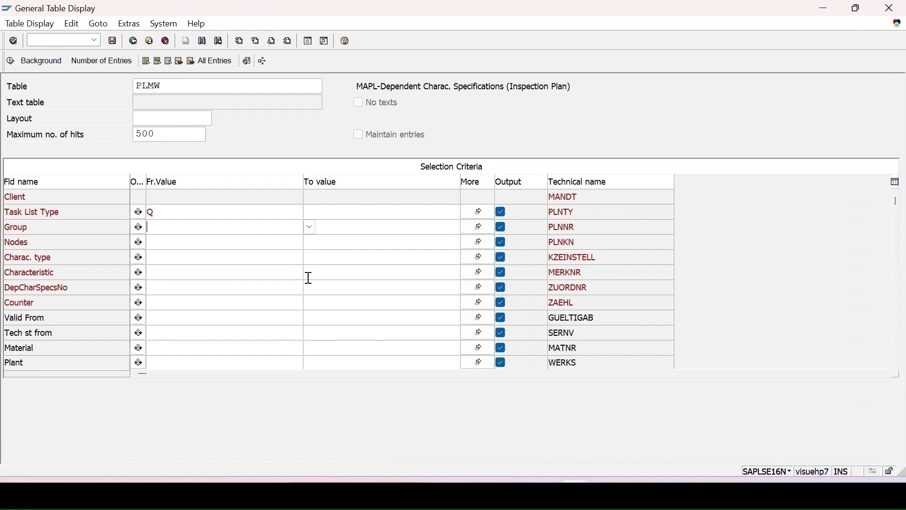
Step: Display the PLMW entries for group 289 and examine the details of the entry for material 50065858
text(289)
click(10, 61)
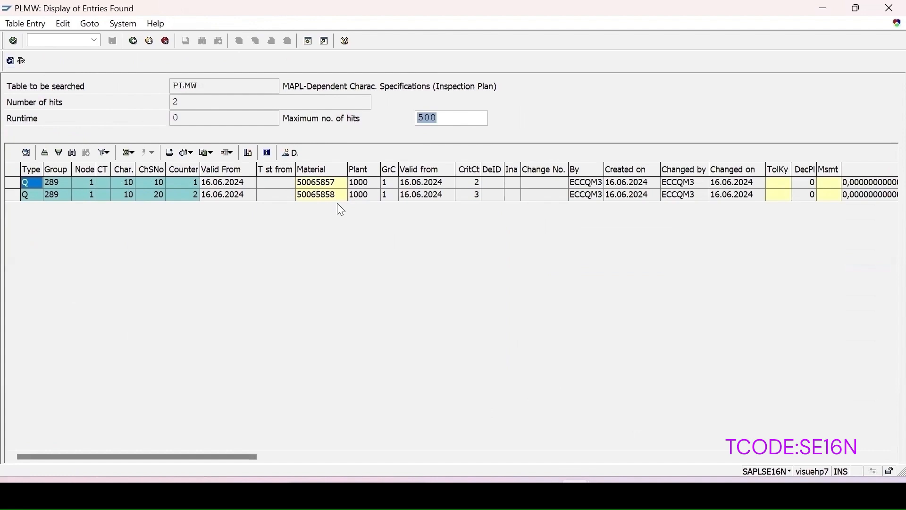
click(13, 195)
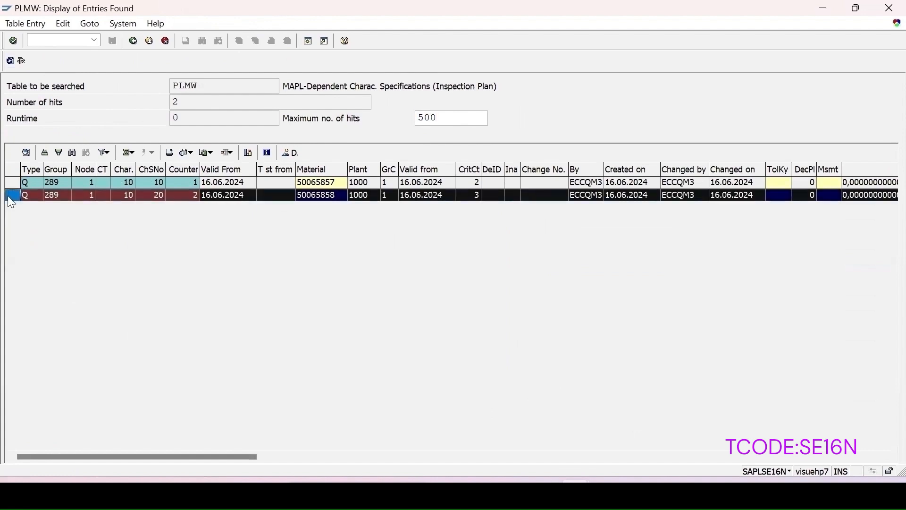
click(26, 152)
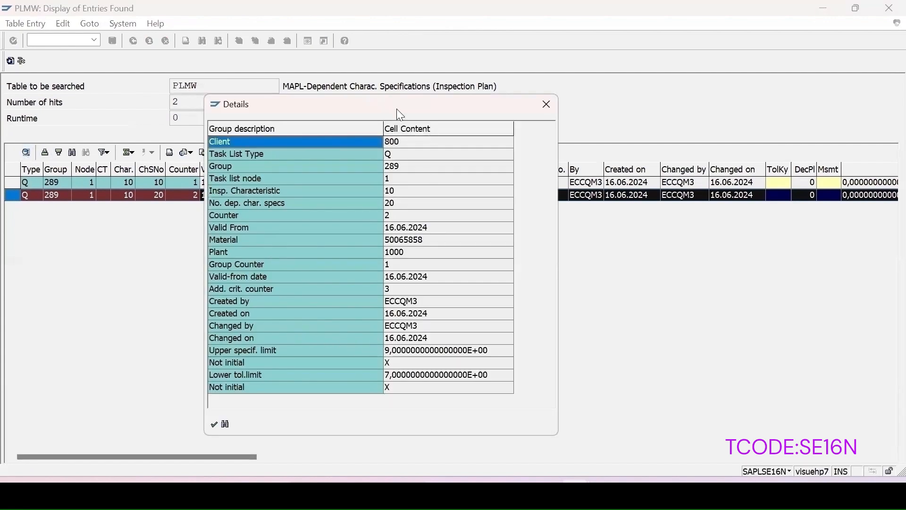
drag(396, 109, 516, 99)
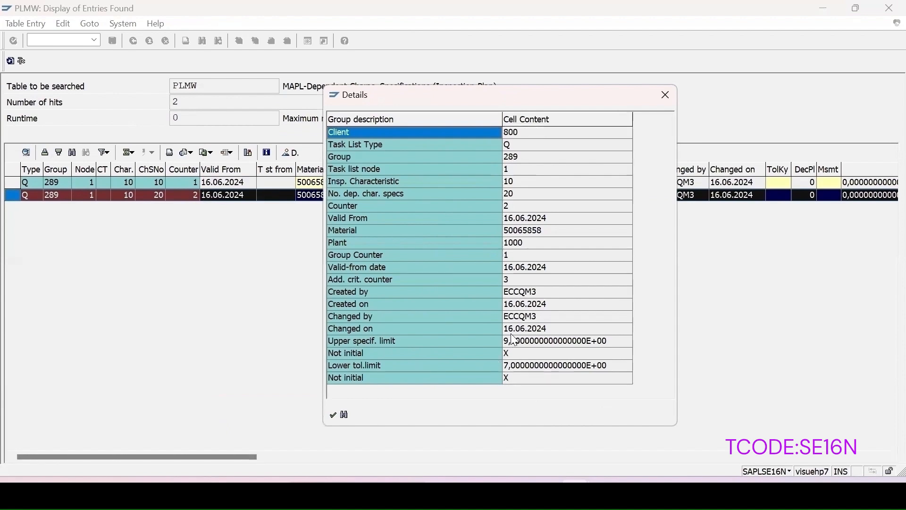
click(668, 100)
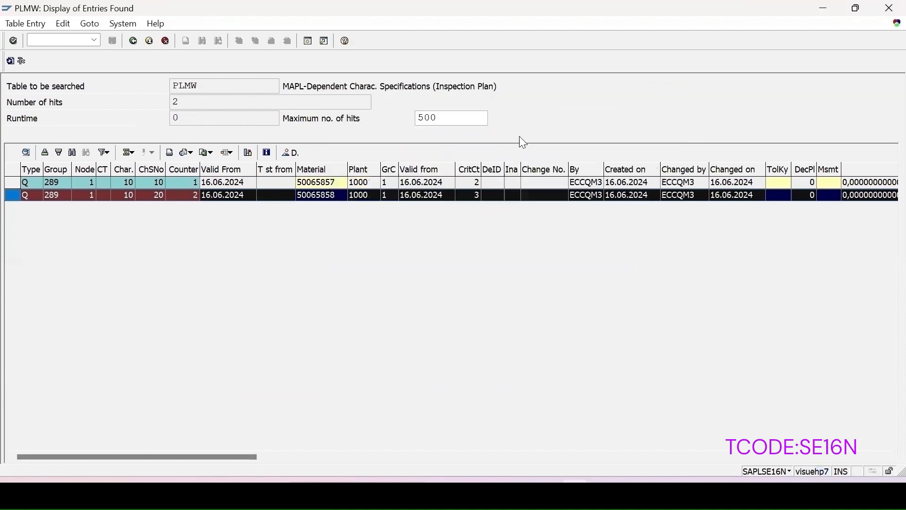
Step: Examine the details of the PLMW entry for material 50065857, including its specification limits, and return to the table selection
click(7, 183)
click(26, 152)
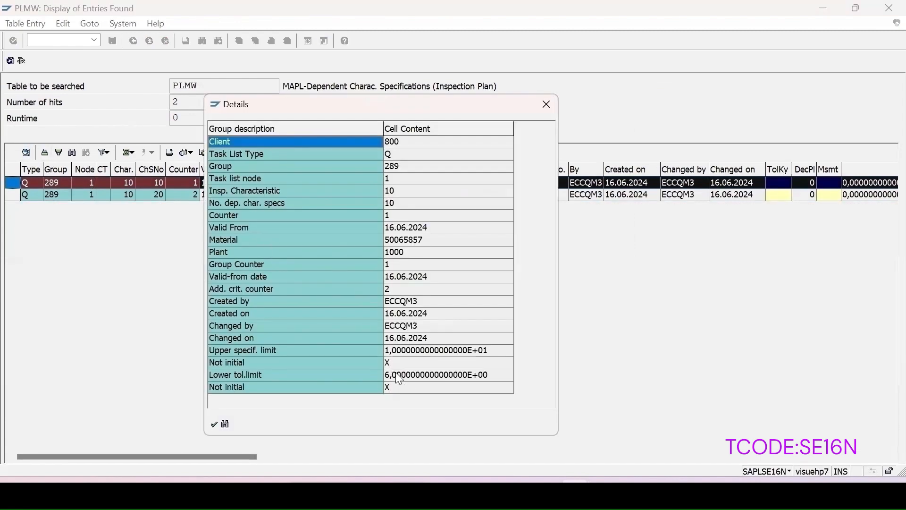
click(543, 105)
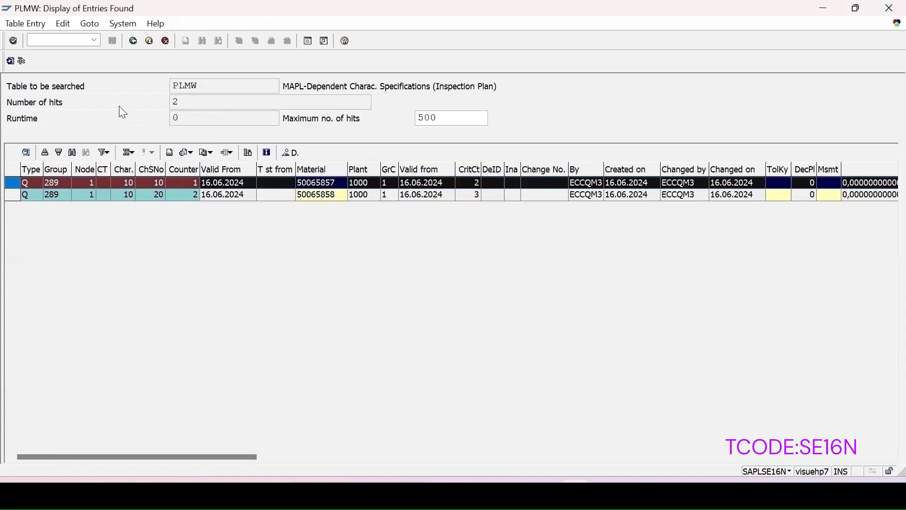
click(133, 42)
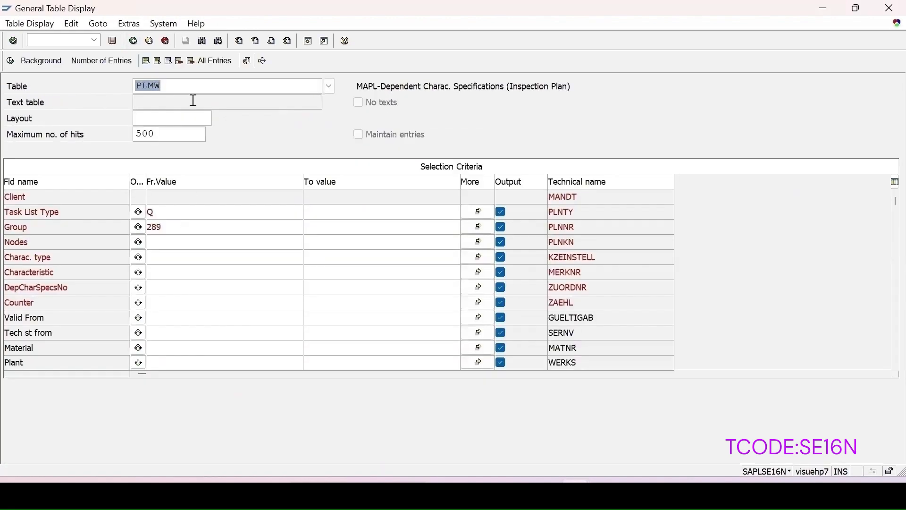
Step: Switch the table display to PLMK, the inspection plan characteristics table
click(183, 89)
key(BackSpace)
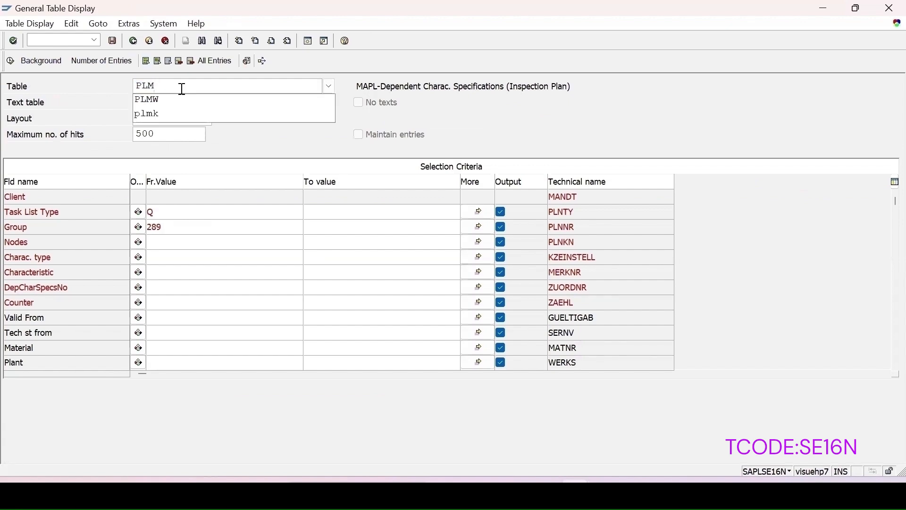
click(174, 112)
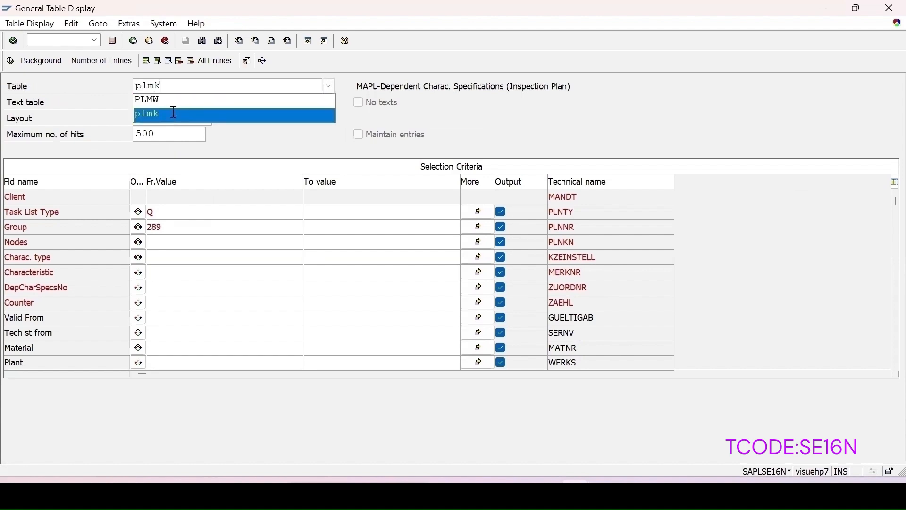
key(Return)
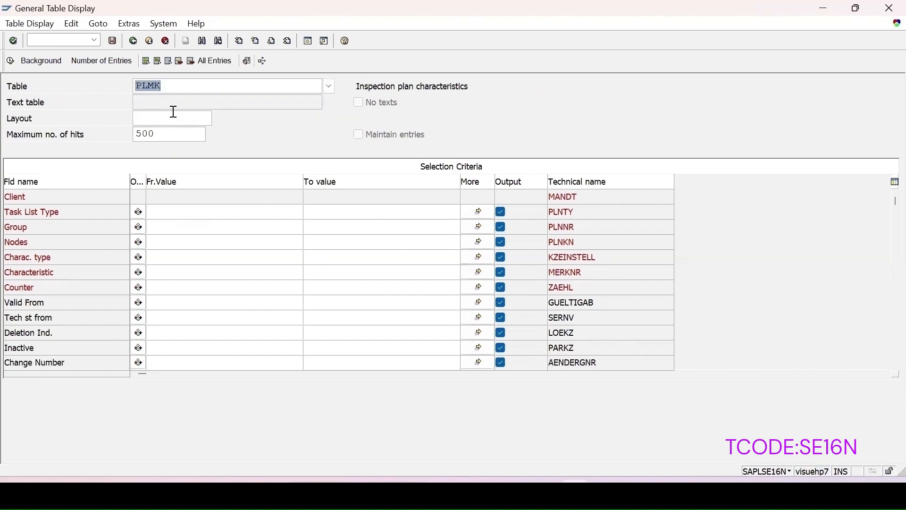
Step: Display the PLMK entries for task list type Q and group 289, and open the details of the characteristic entry
click(168, 212)
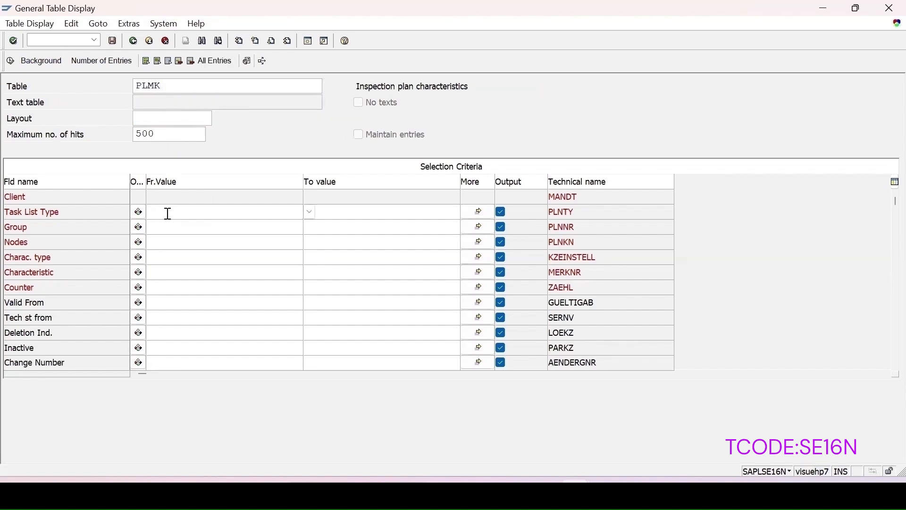
text(q)
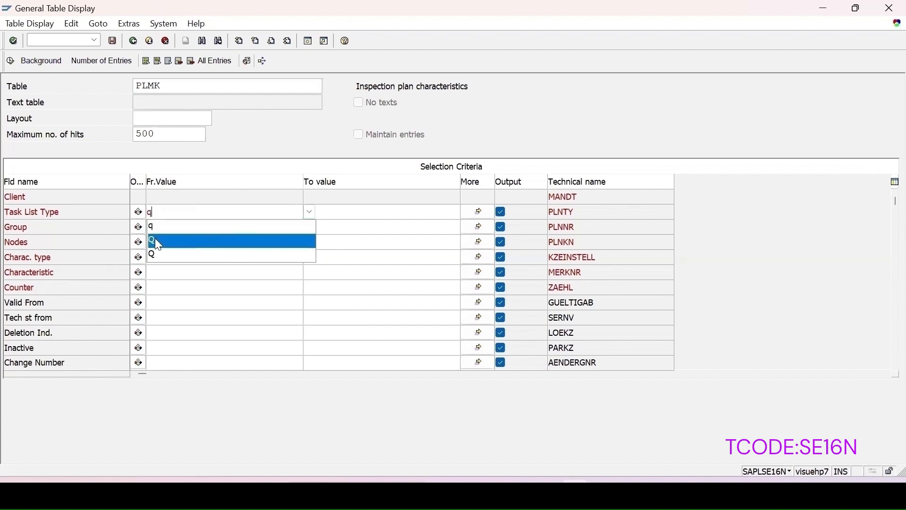
click(158, 243)
click(152, 227)
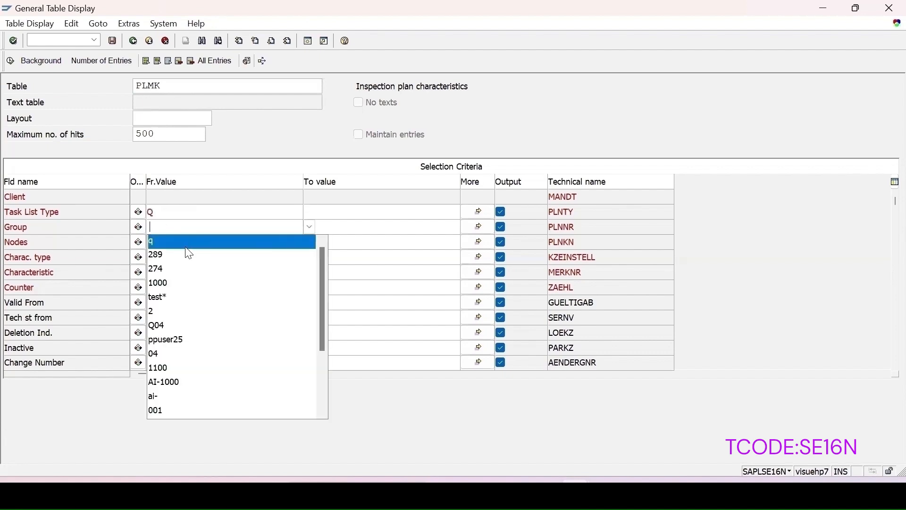
click(166, 254)
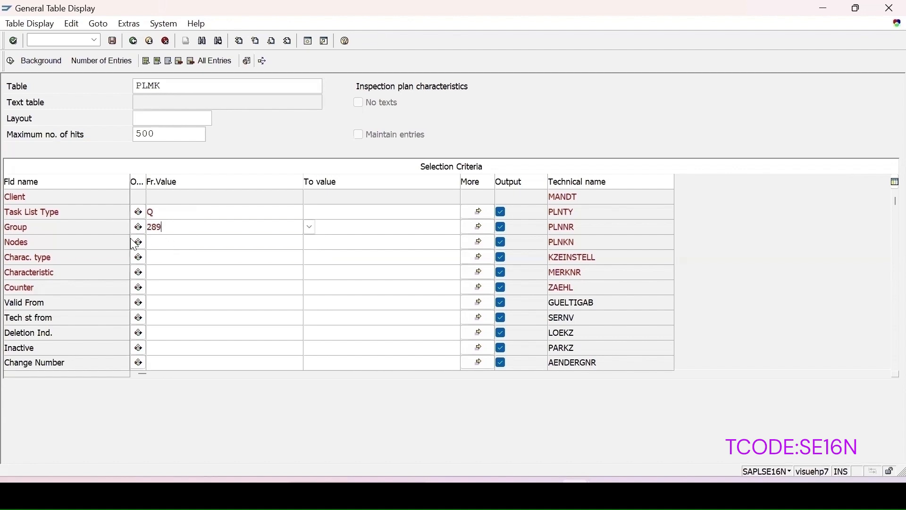
click(9, 62)
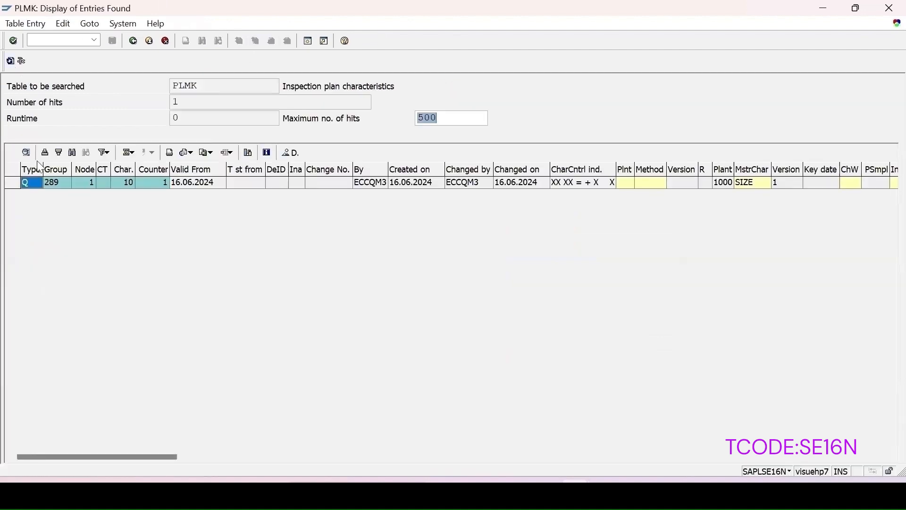
click(13, 183)
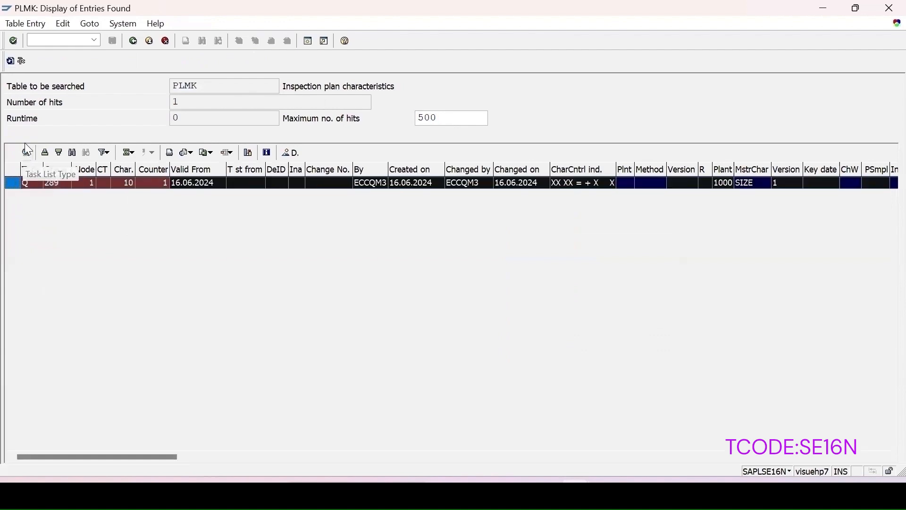
click(27, 151)
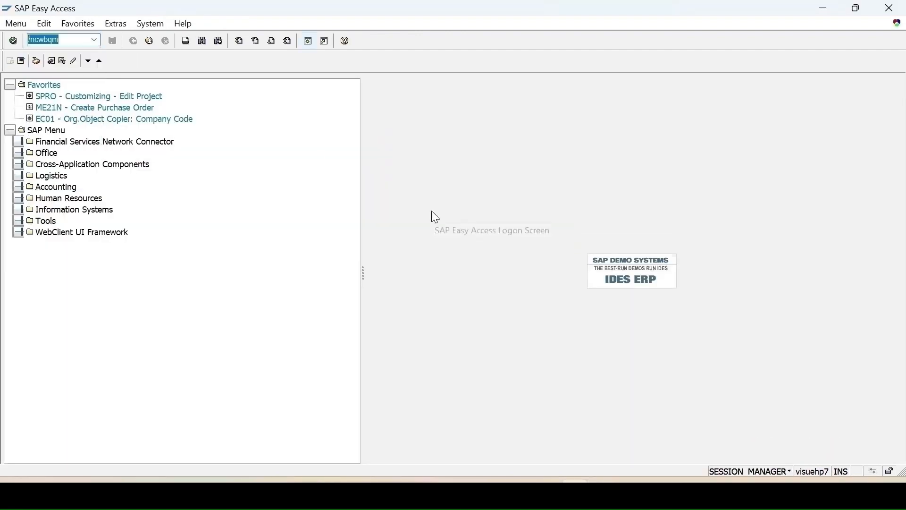
key(Return)
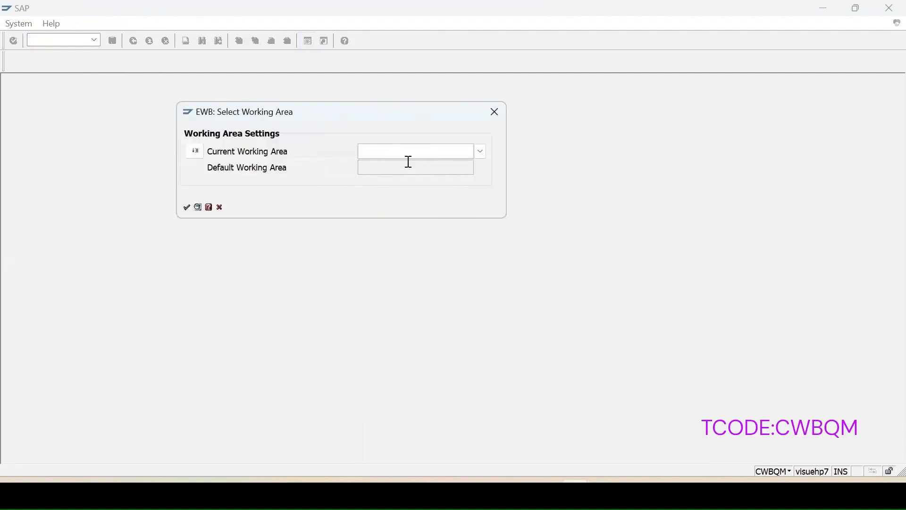
click(479, 155)
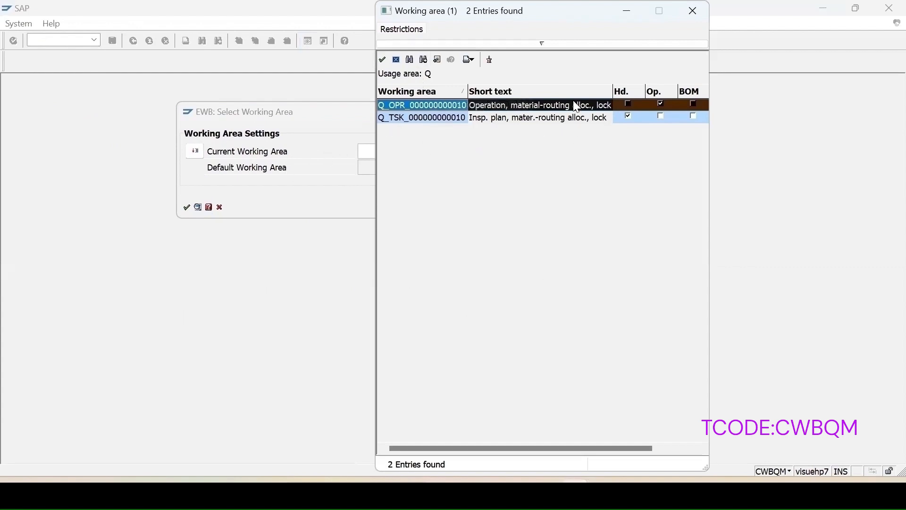
click(482, 118)
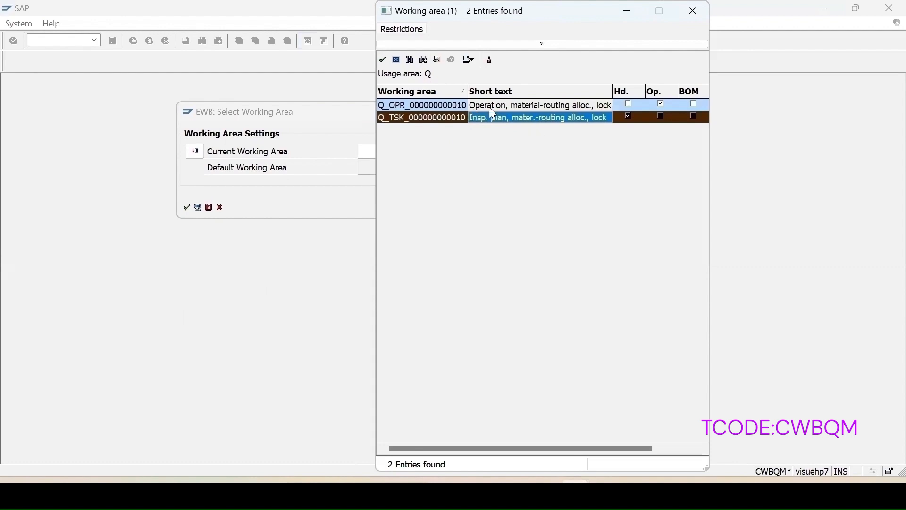
click(489, 106)
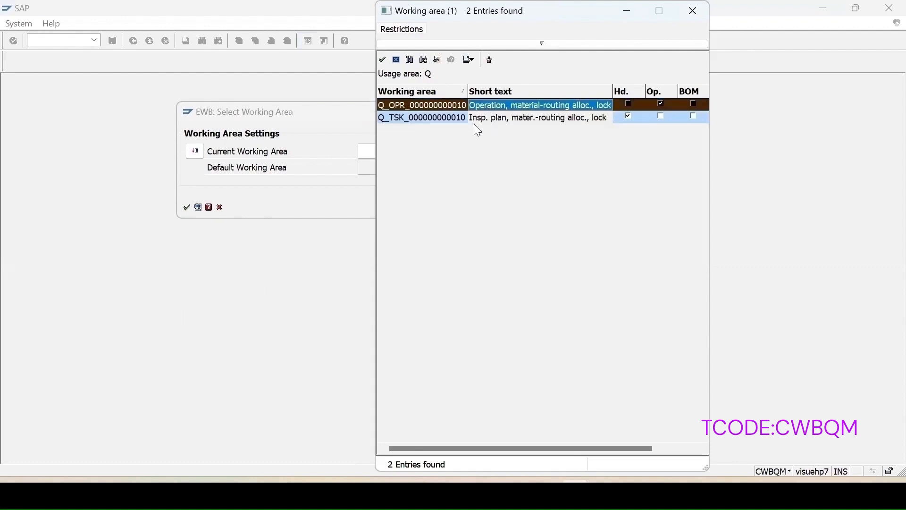
click(486, 120)
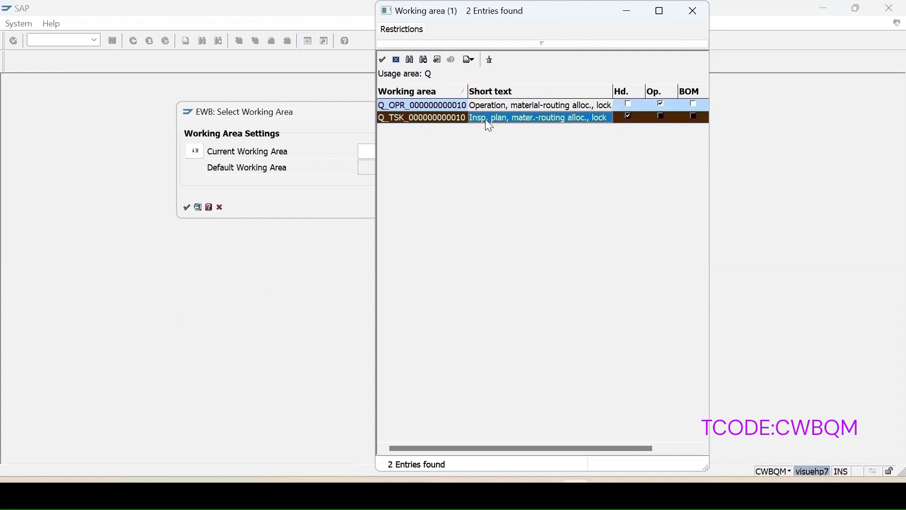
double_click(485, 119)
key(Return)
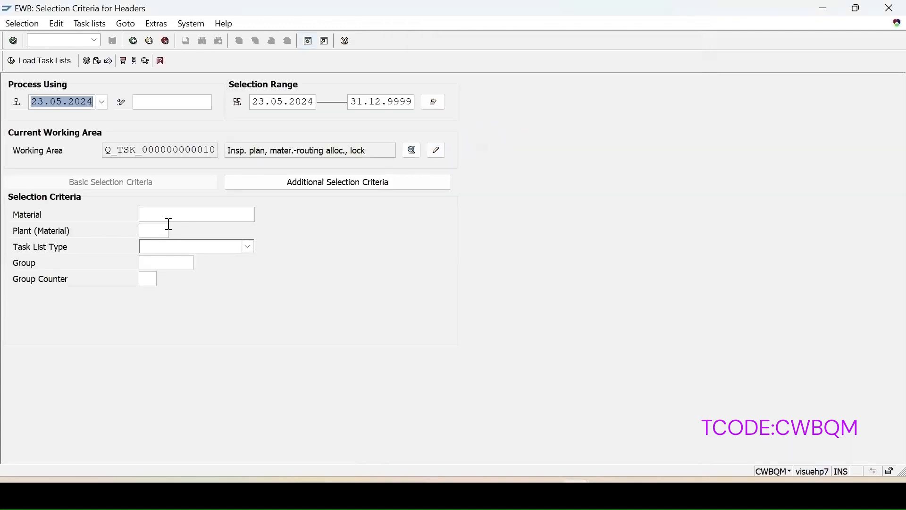
Step: Load the task lists of type Inspection plan for material 100-110 in plant 1000
click(153, 229)
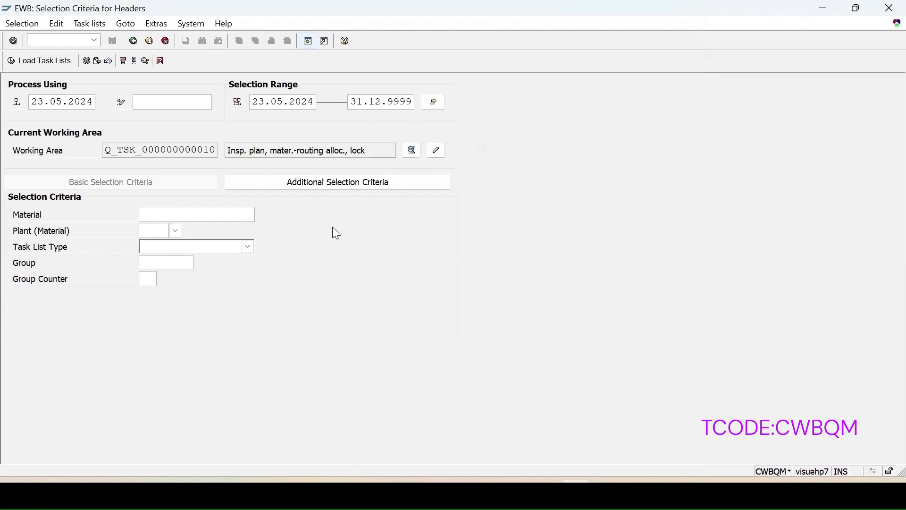
text(1000)
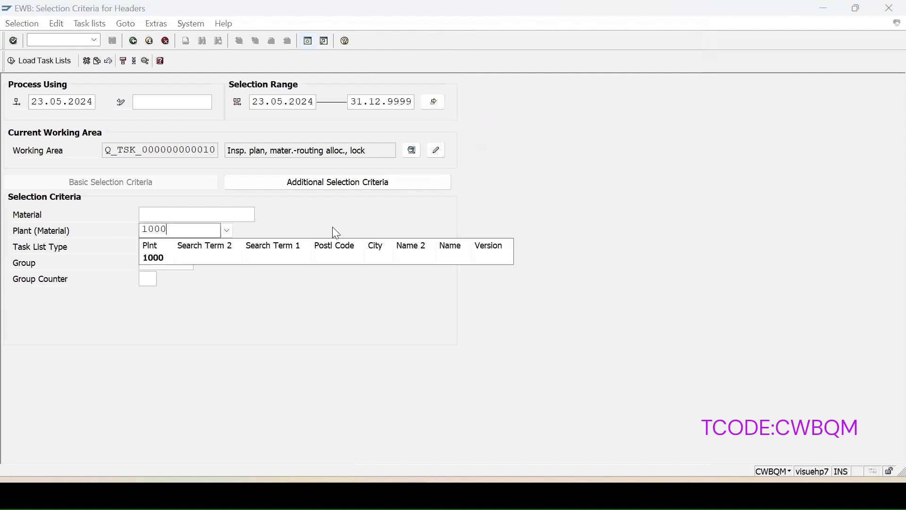
click(161, 259)
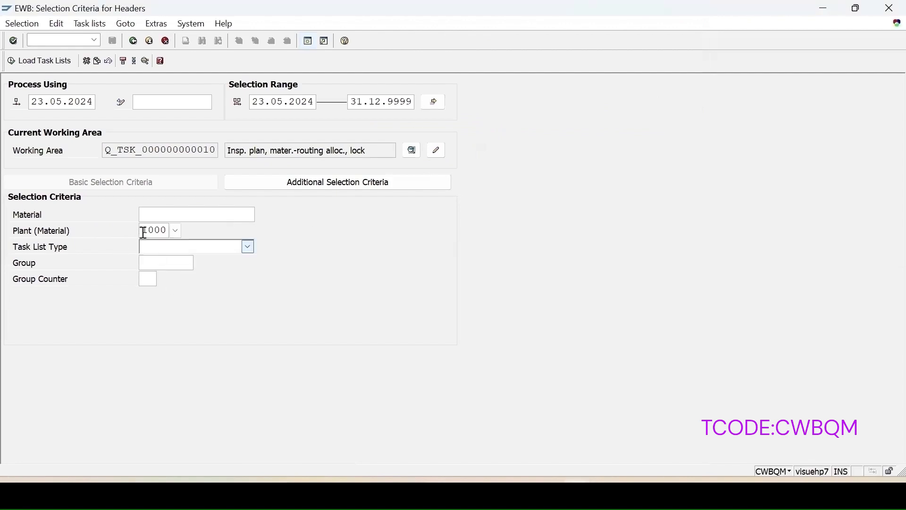
click(159, 249)
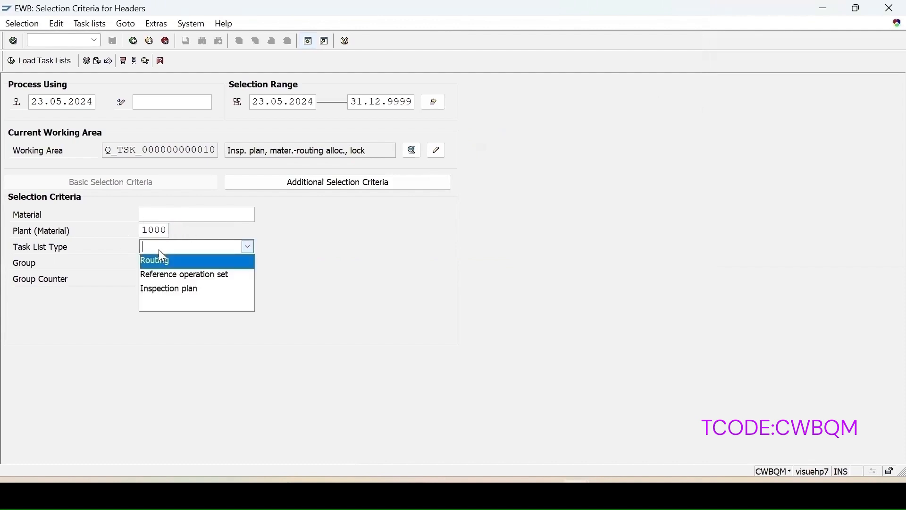
click(162, 288)
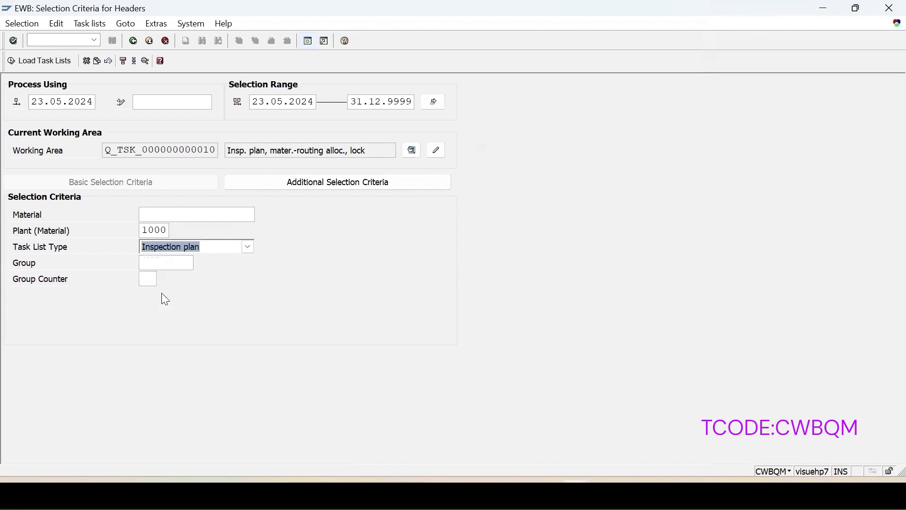
click(165, 211)
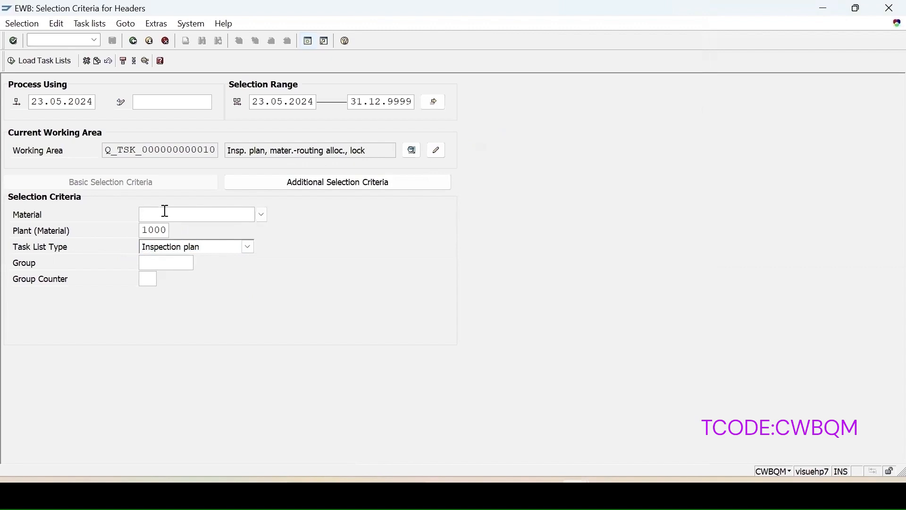
click(165, 211)
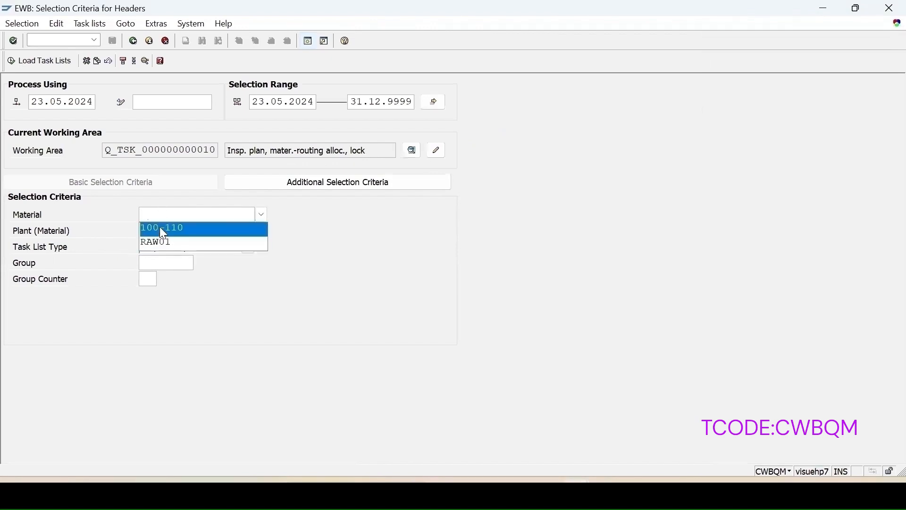
click(160, 229)
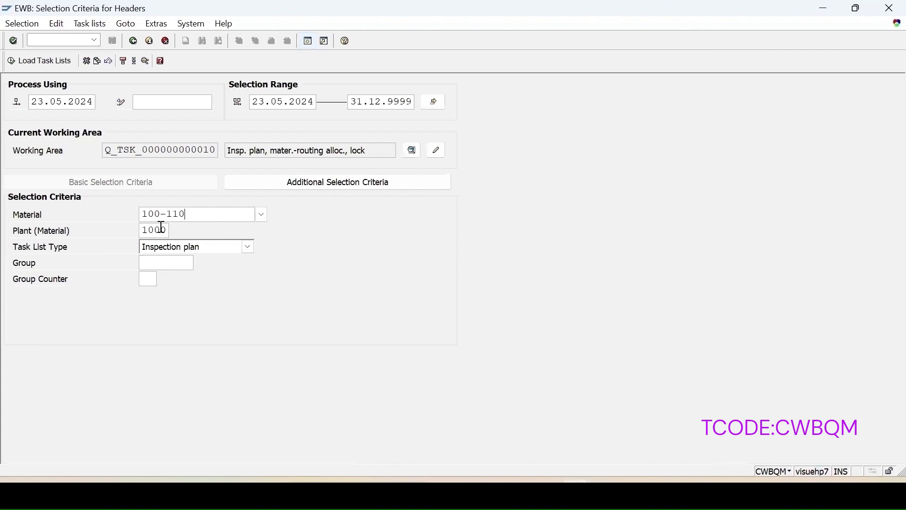
click(15, 61)
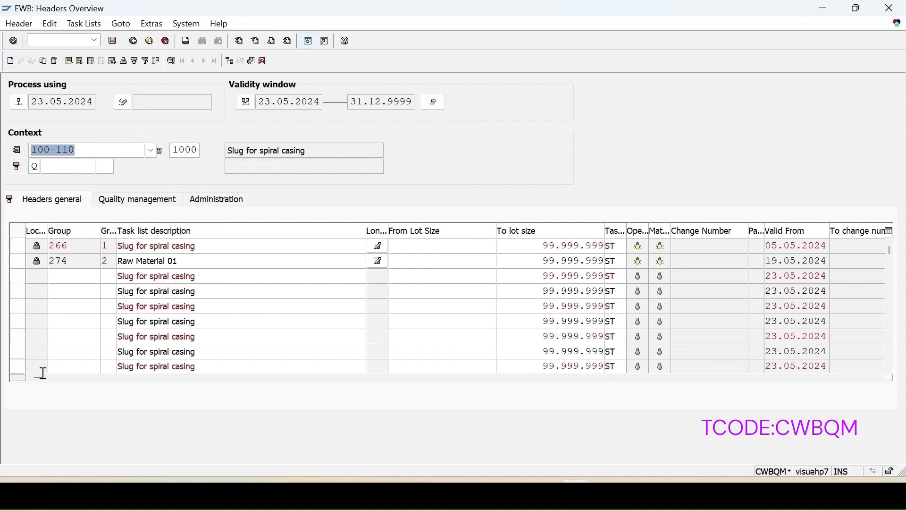
Step: Set the deletion flag for inspection plan group 266, group counter 1, and save the worklist
drag(69, 383, 283, 421)
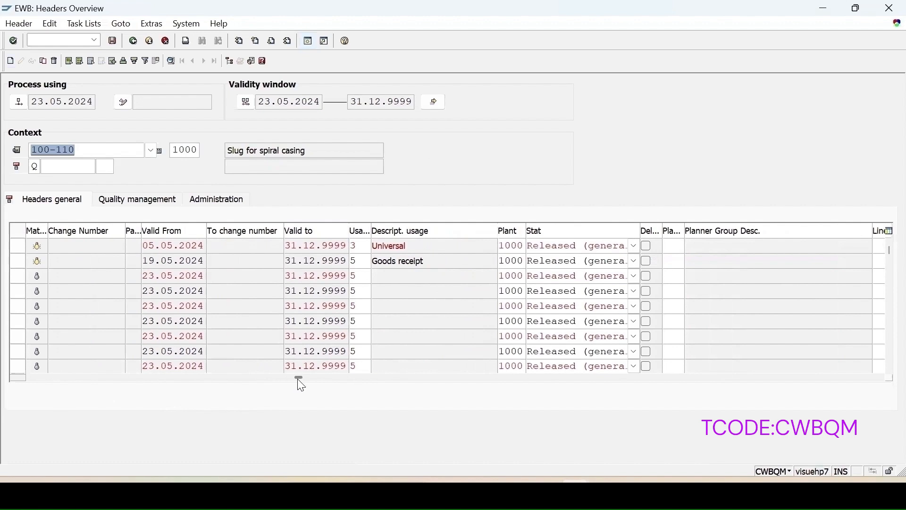
click(649, 247)
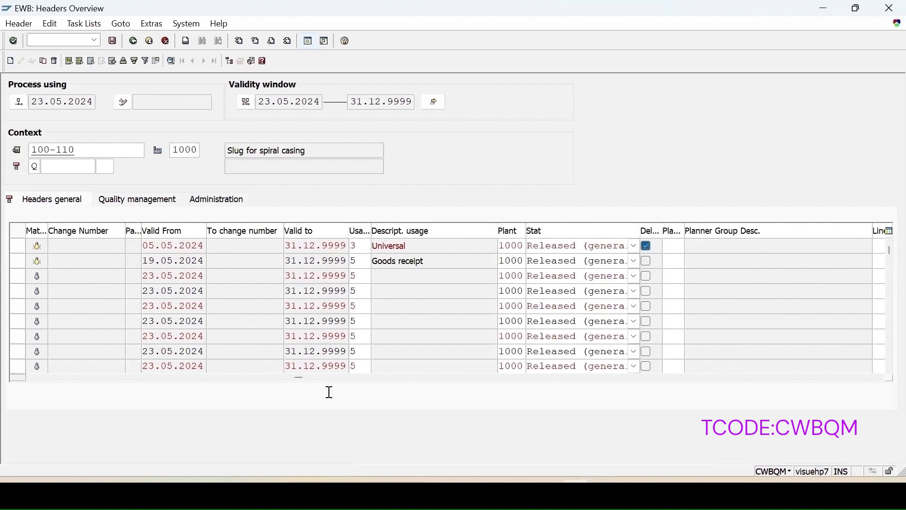
drag(304, 384, 42, 380)
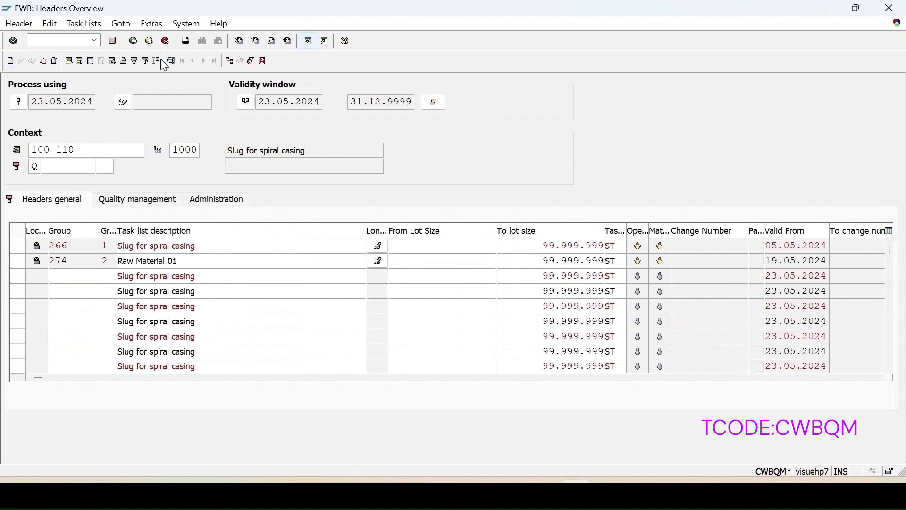
click(112, 41)
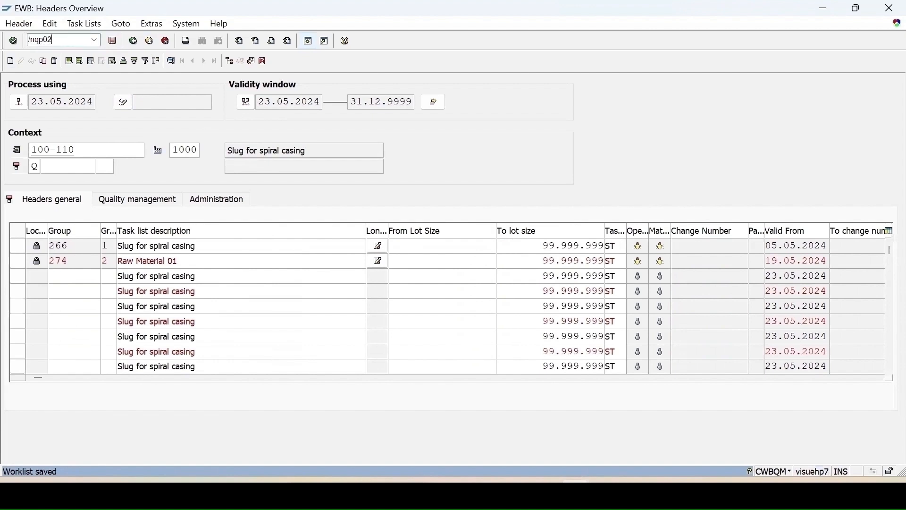
Step: Run transaction QP02 for material 100-110, check the header details of inspection plan group 266, and return to the initial screen
key(Return)
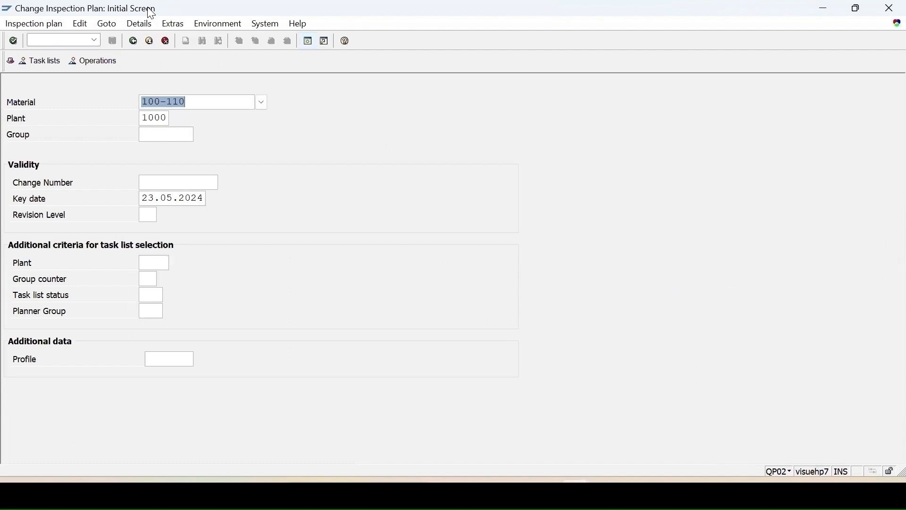
key(Return)
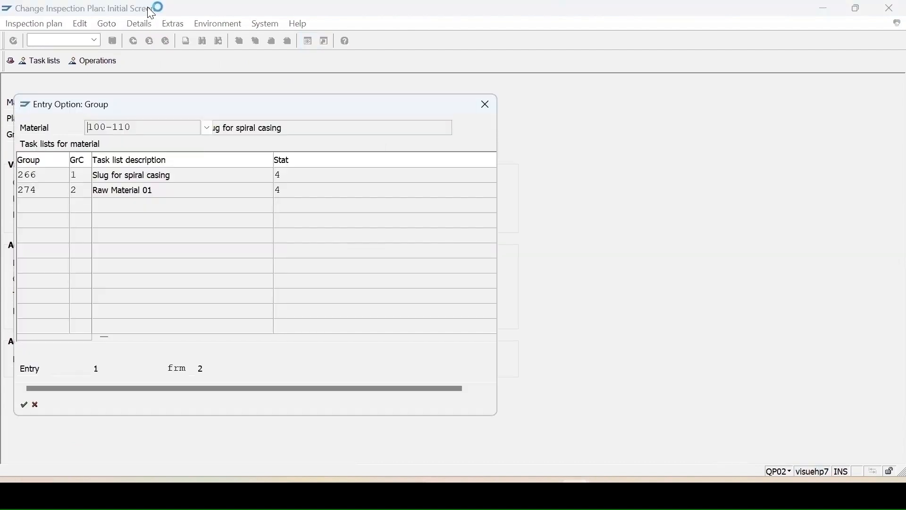
click(48, 175)
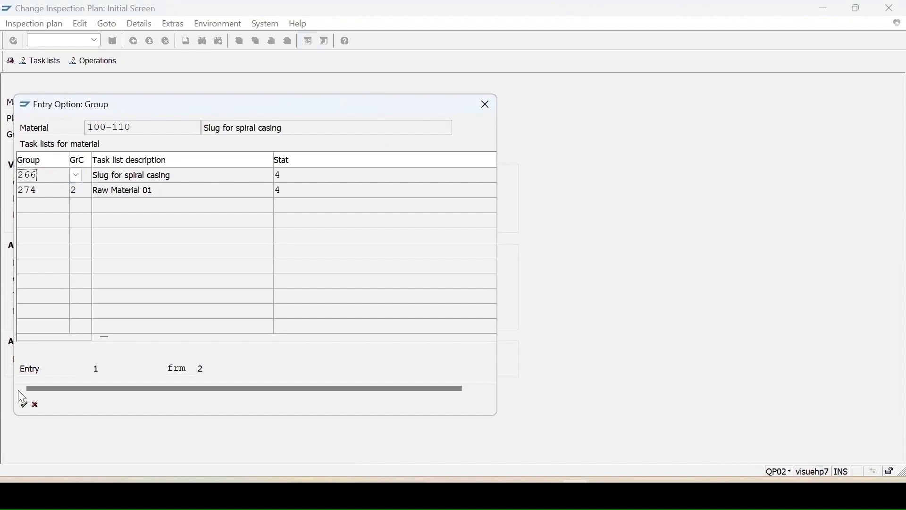
click(23, 406)
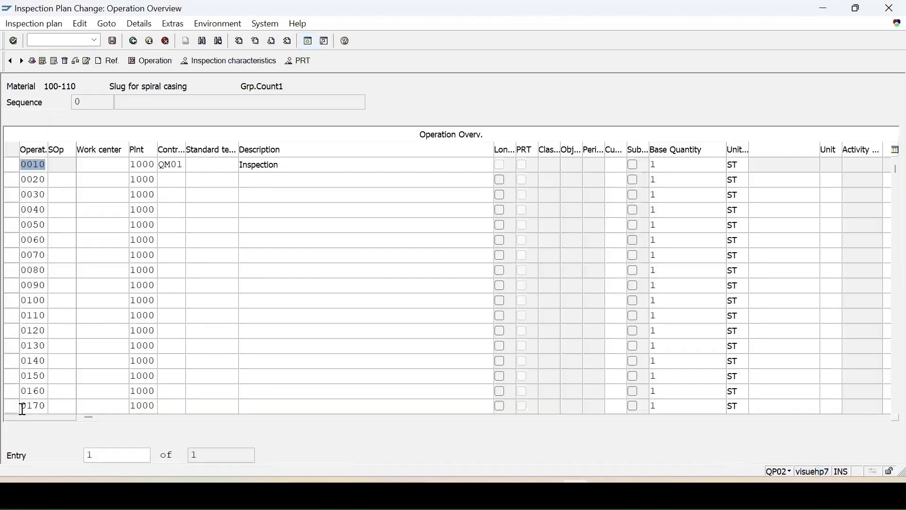
click(10, 166)
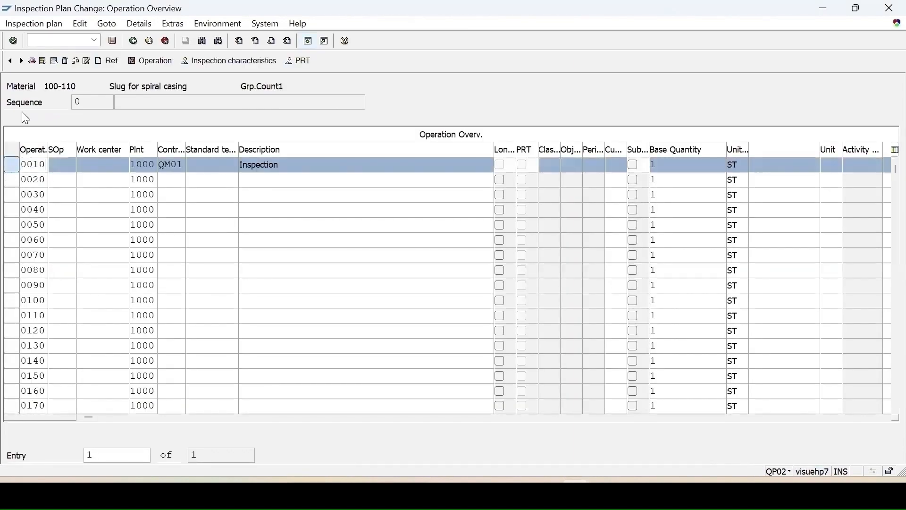
click(32, 62)
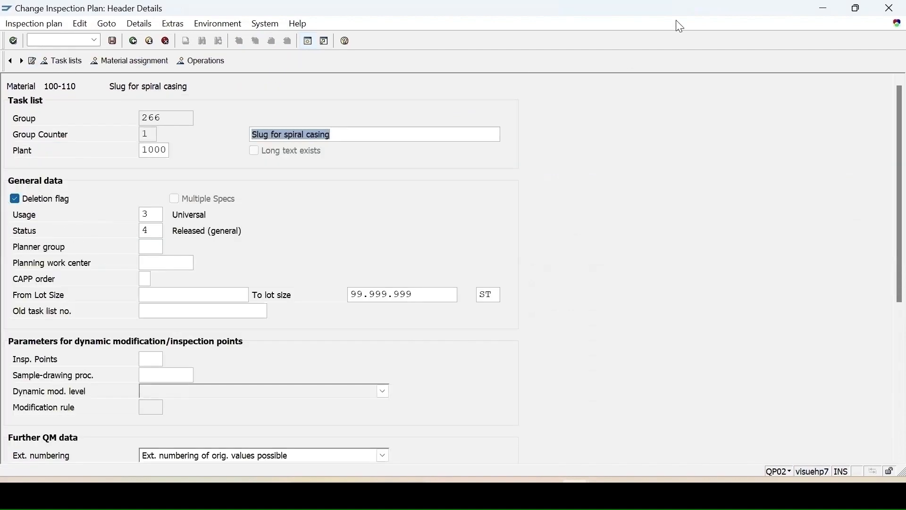
click(132, 40)
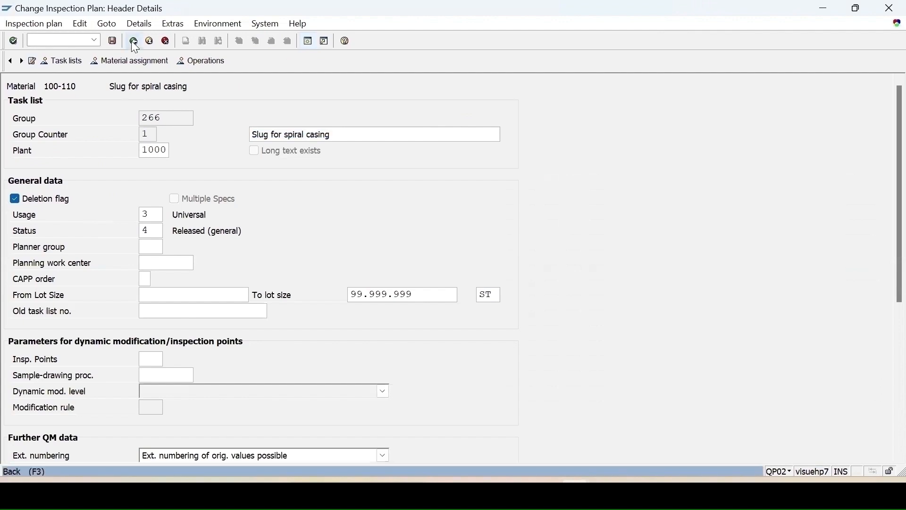
click(134, 41)
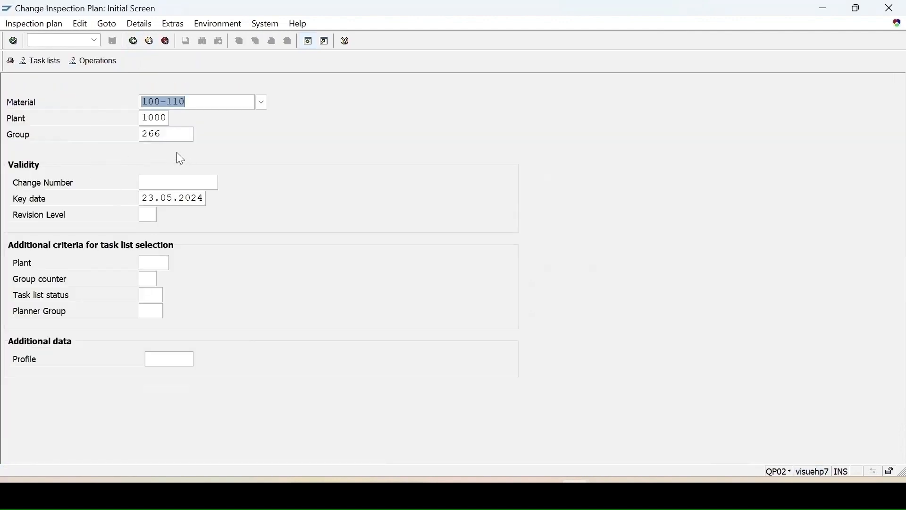
Step: Clear the group entry, choose inspection plan group 274 for material 100-110, and display its header details
drag(172, 135, 0, 118)
key(BackSpace)
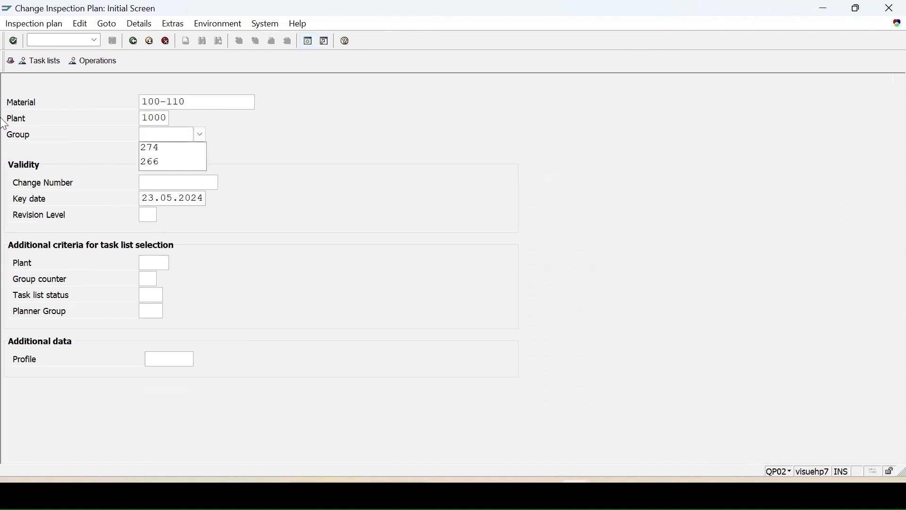
key(F4)
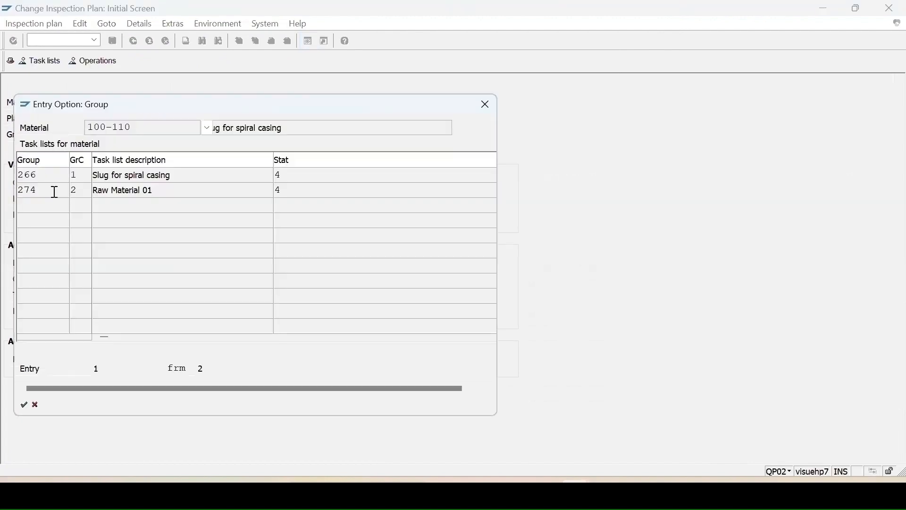
double_click(55, 192)
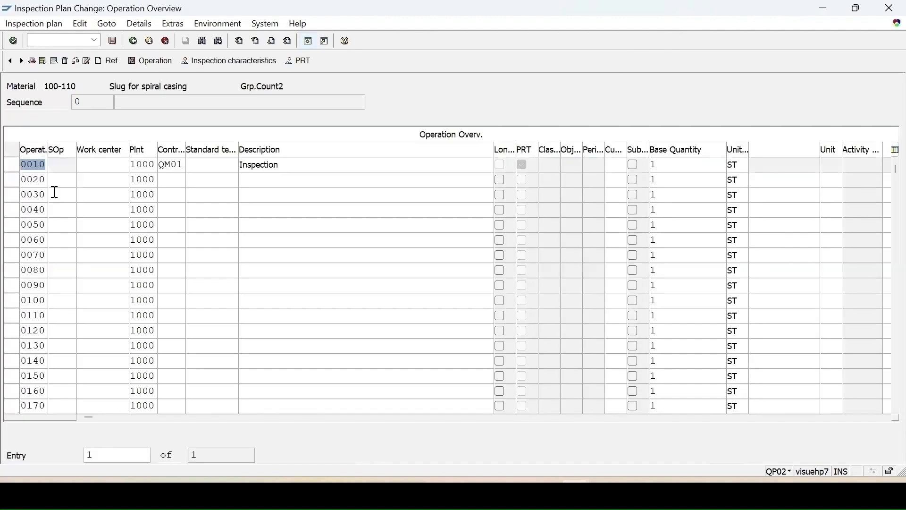
click(13, 161)
click(32, 61)
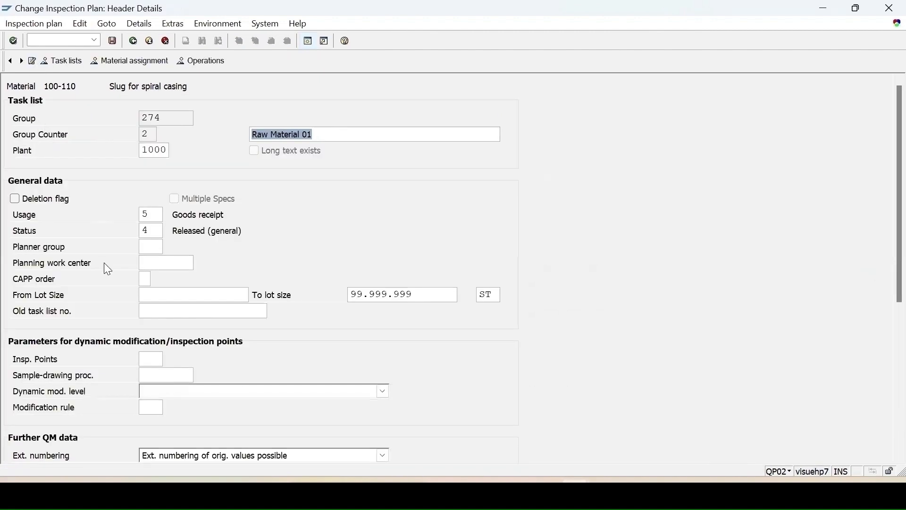